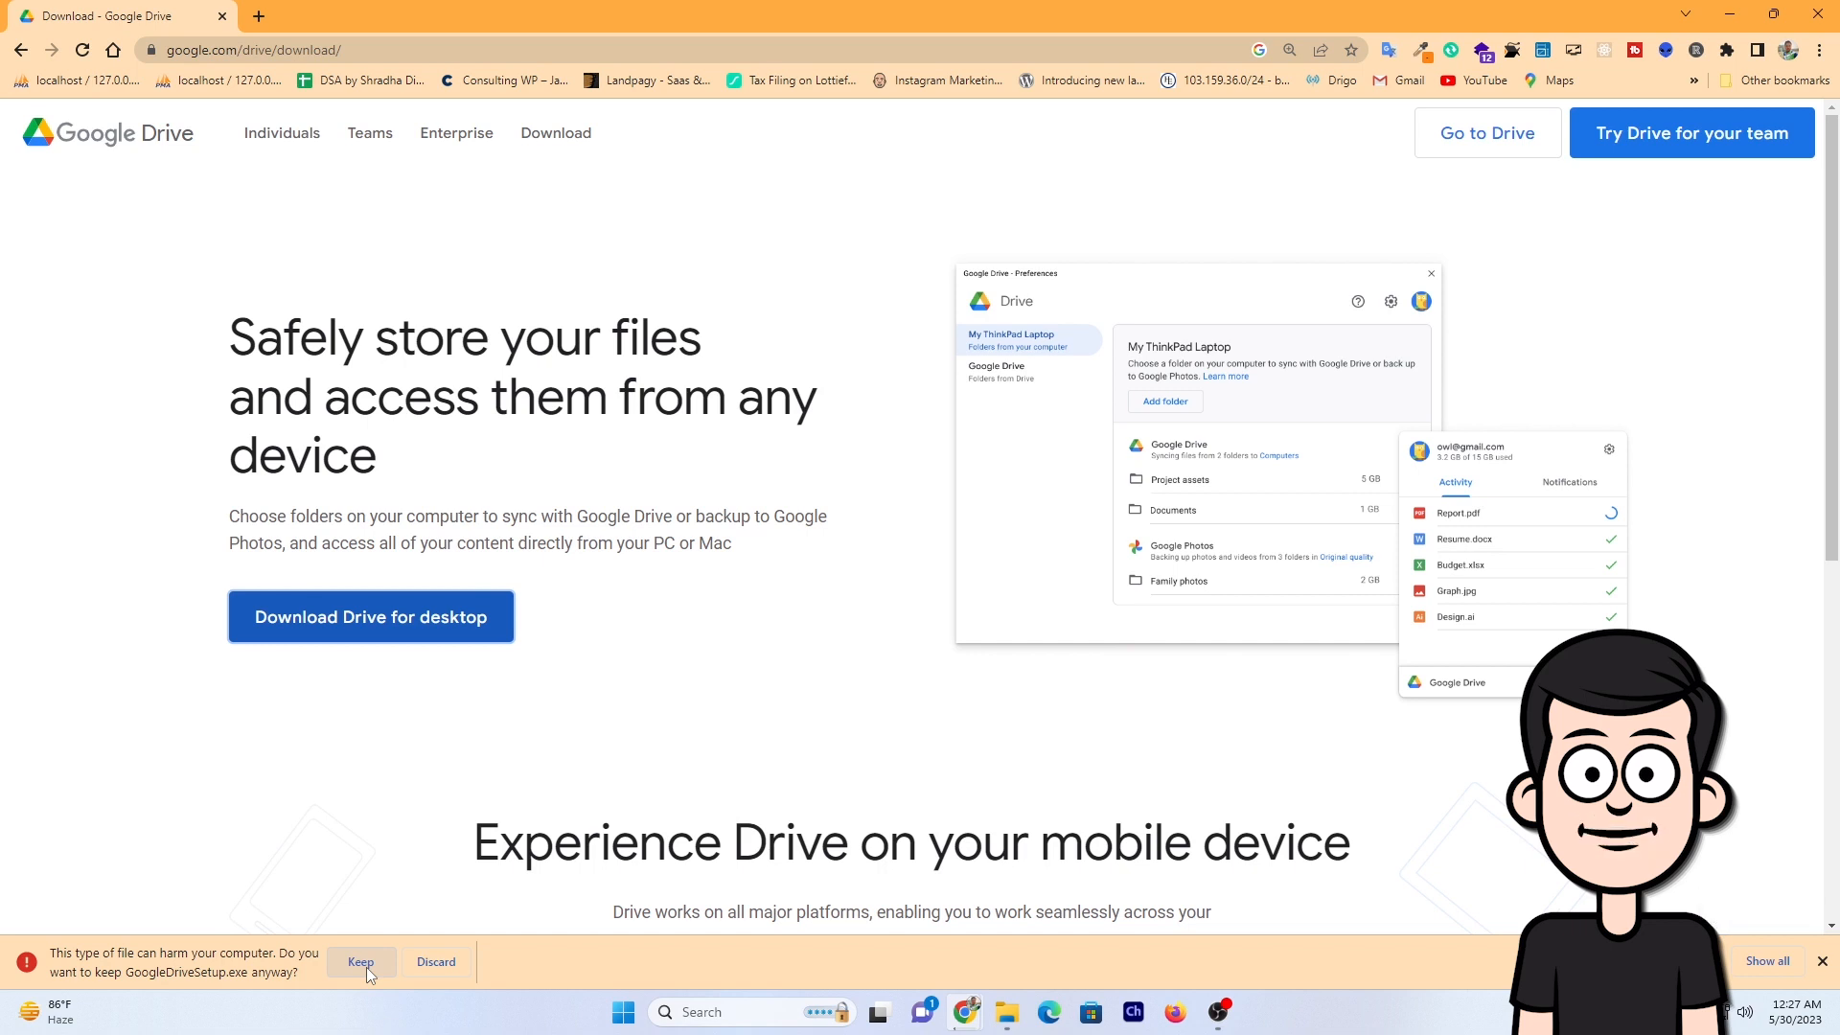
Step: Keep the downloaded GoogleDriveSetup.exe, locate it in its download folder and launch the installer
left_click(366, 968)
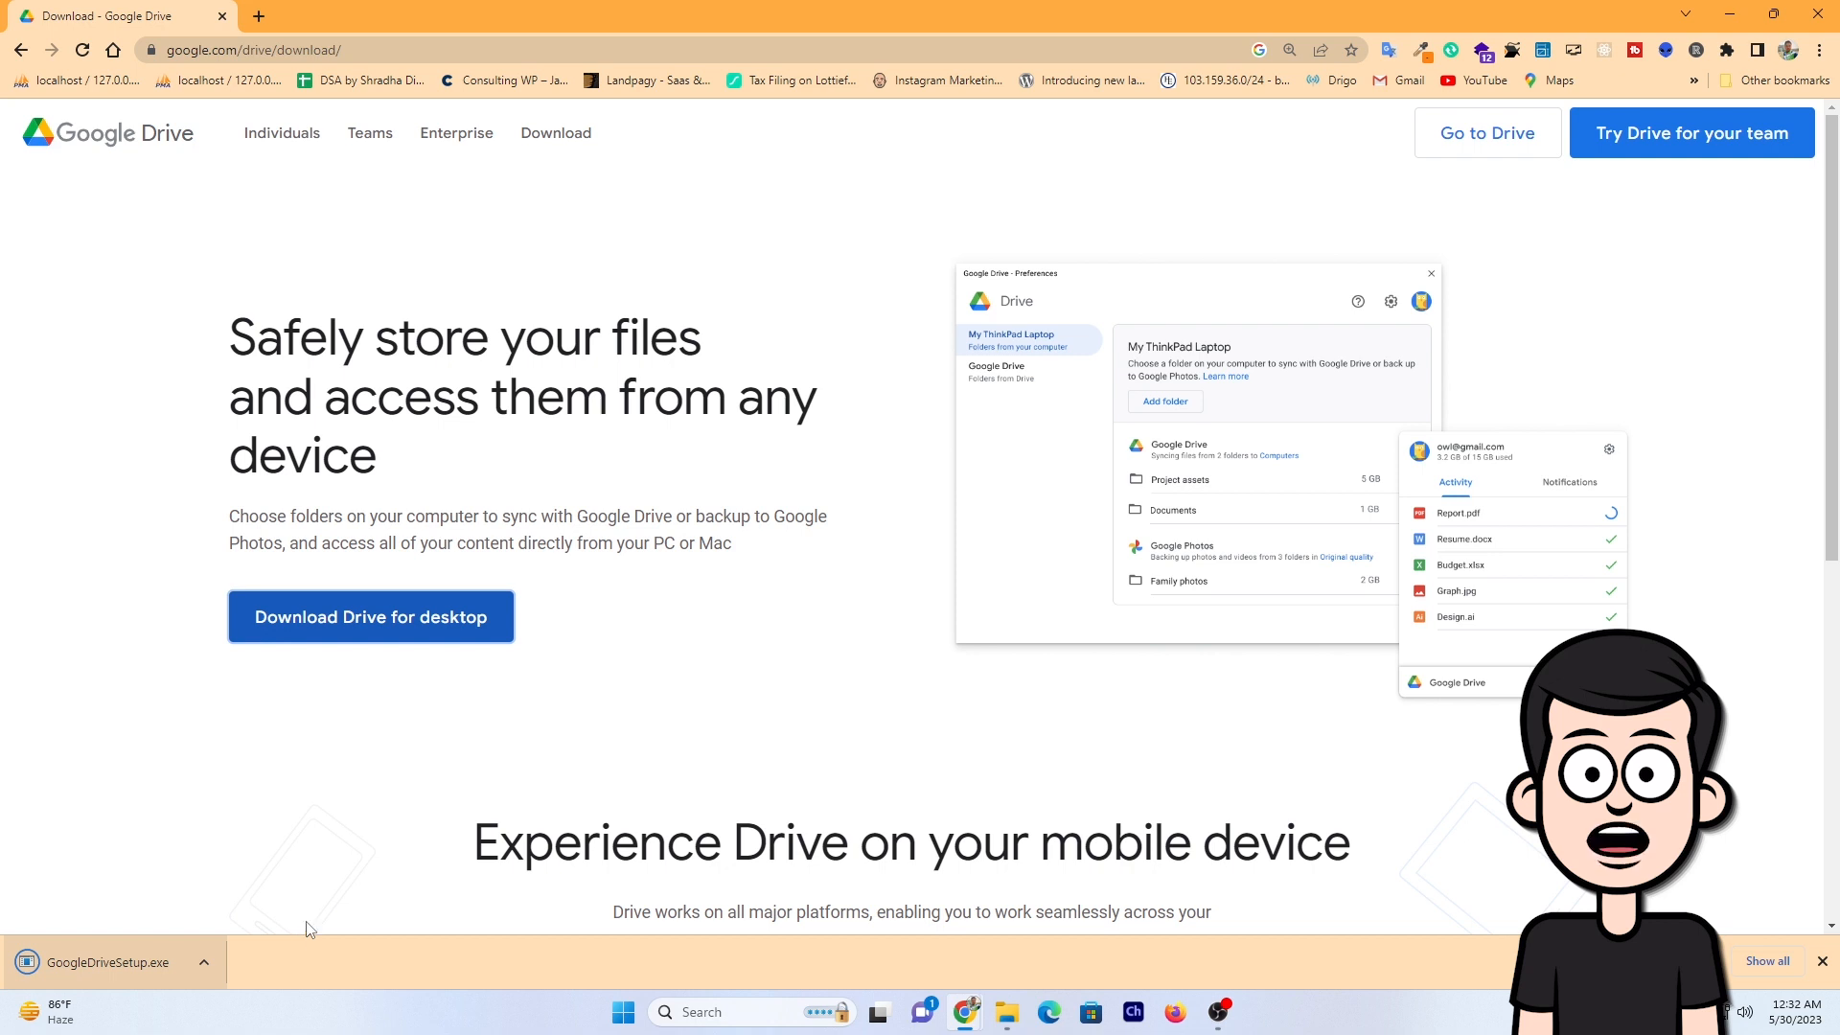
left_click(113, 965)
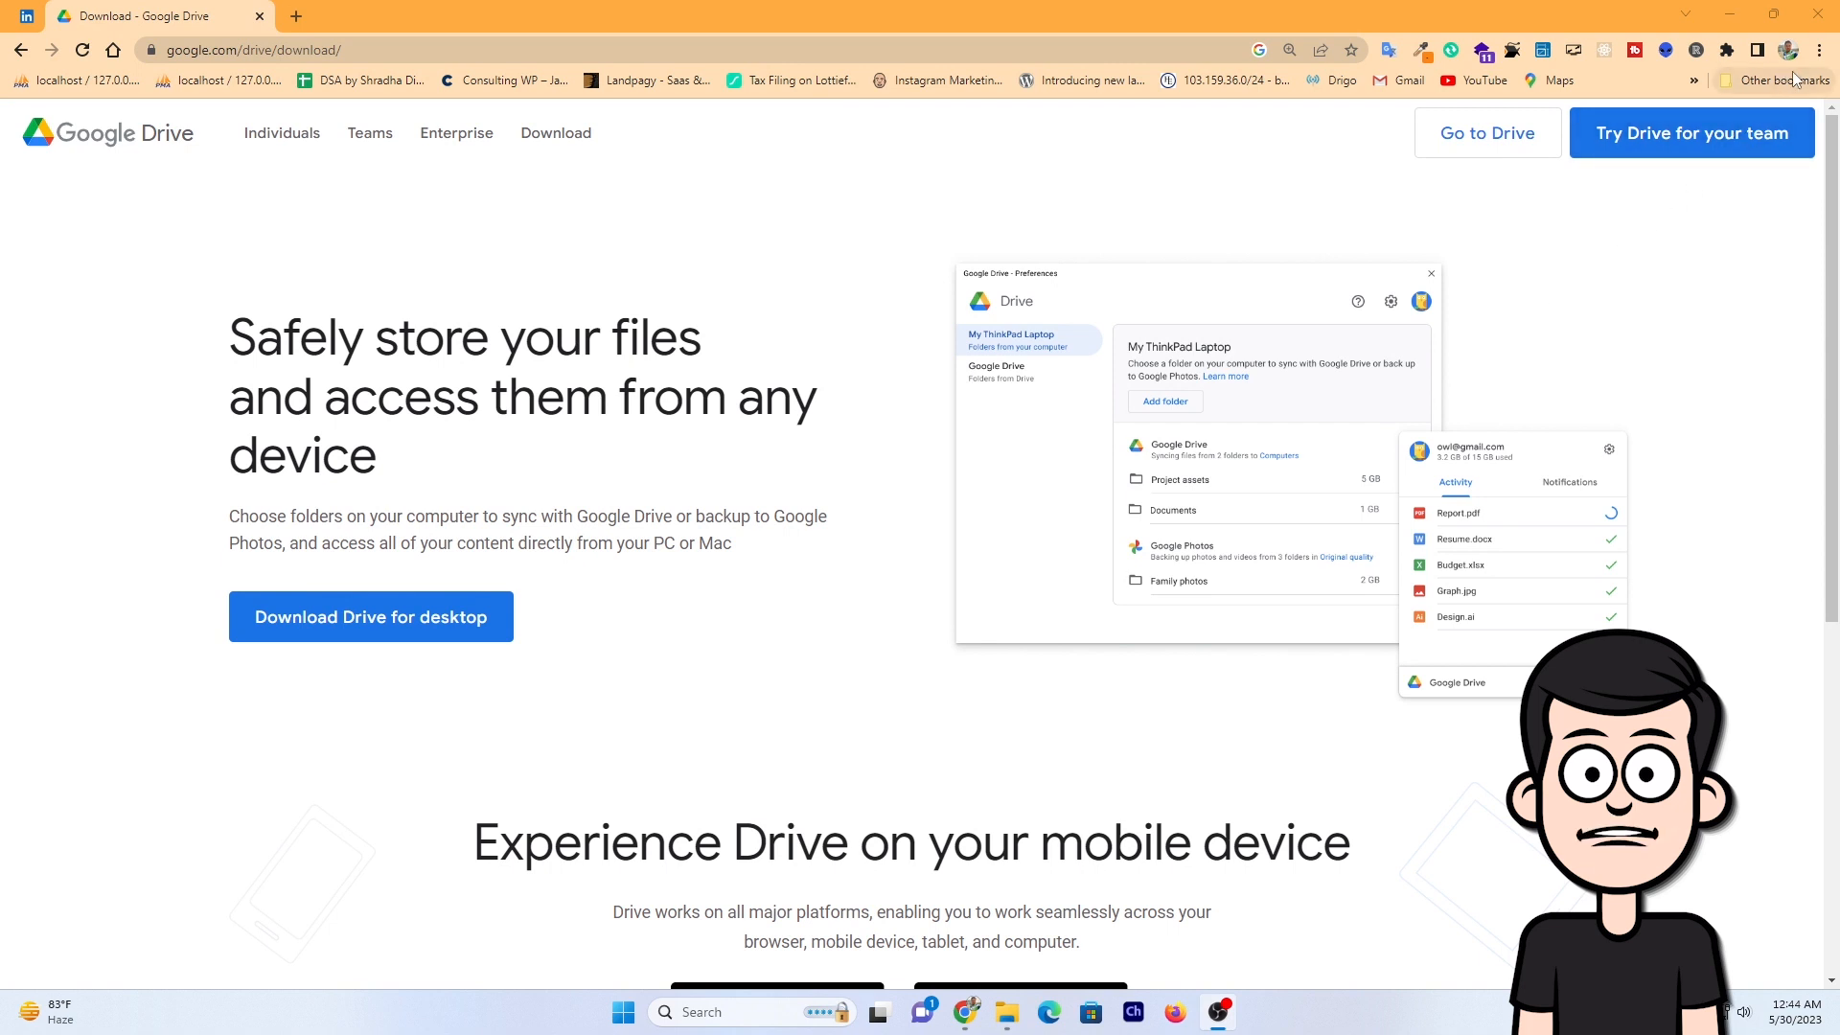
left_click(1818, 50)
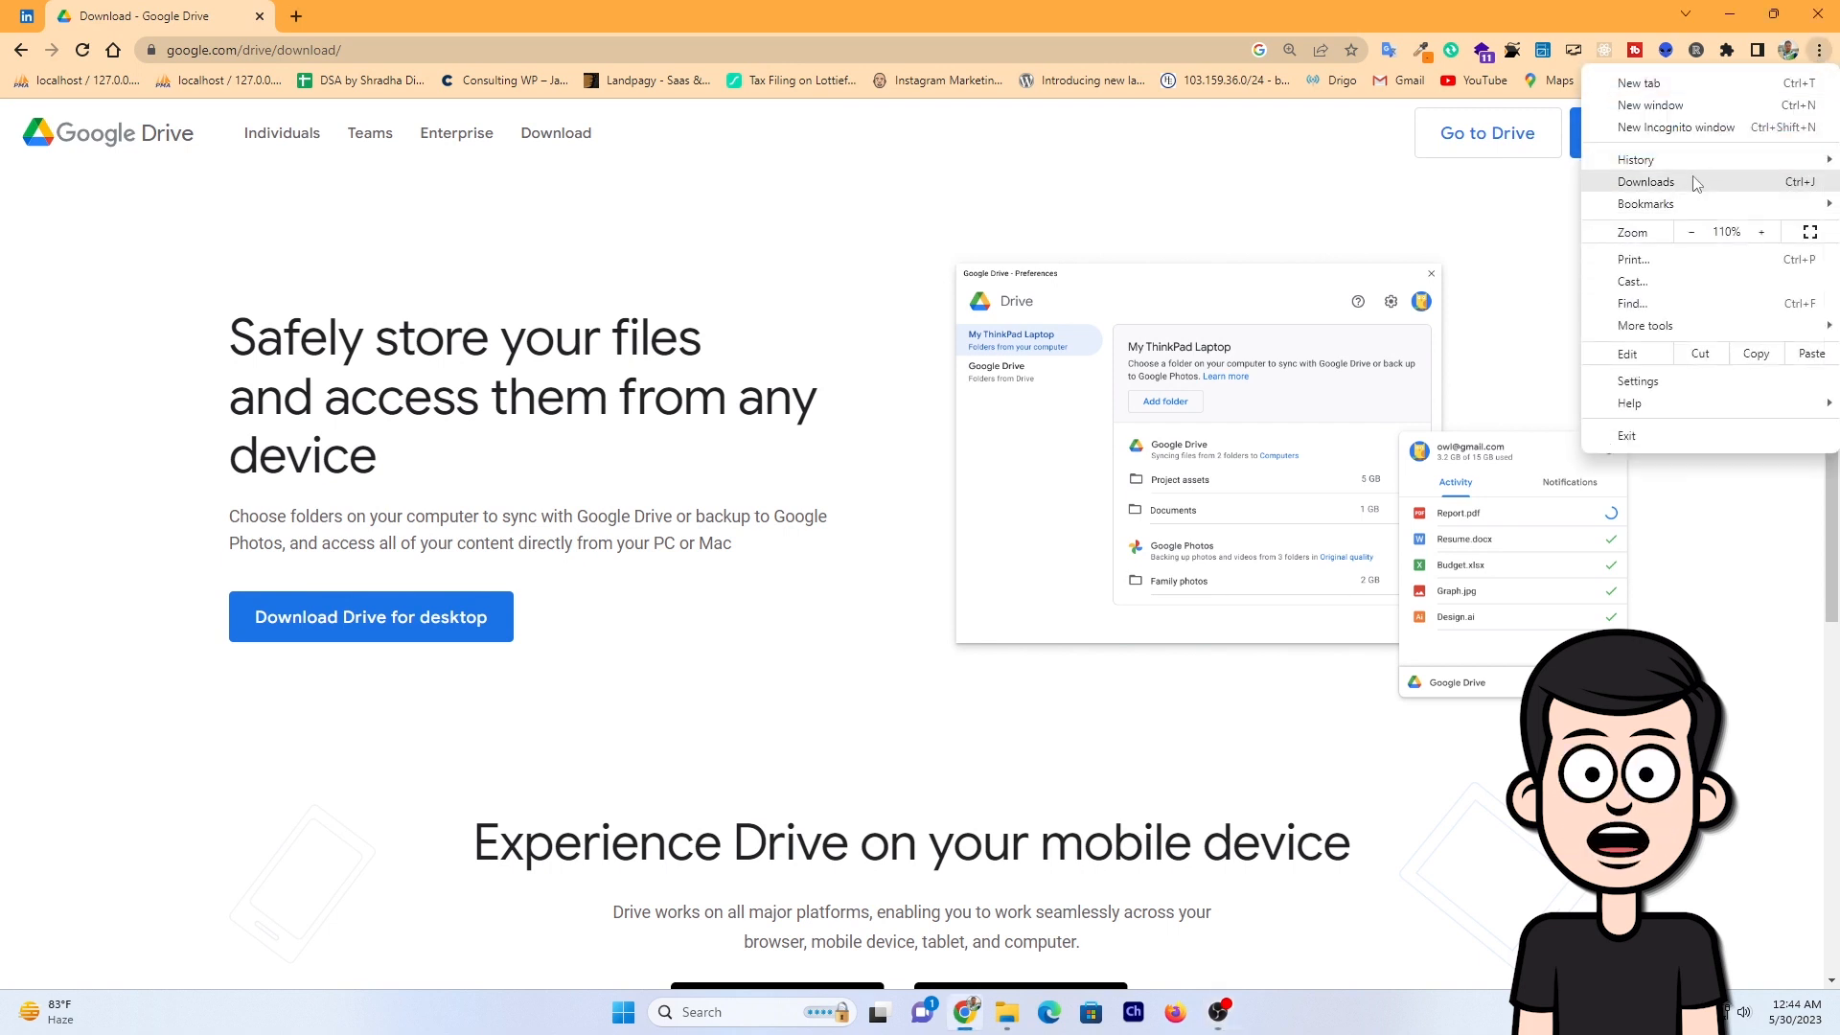
left_click(1646, 182)
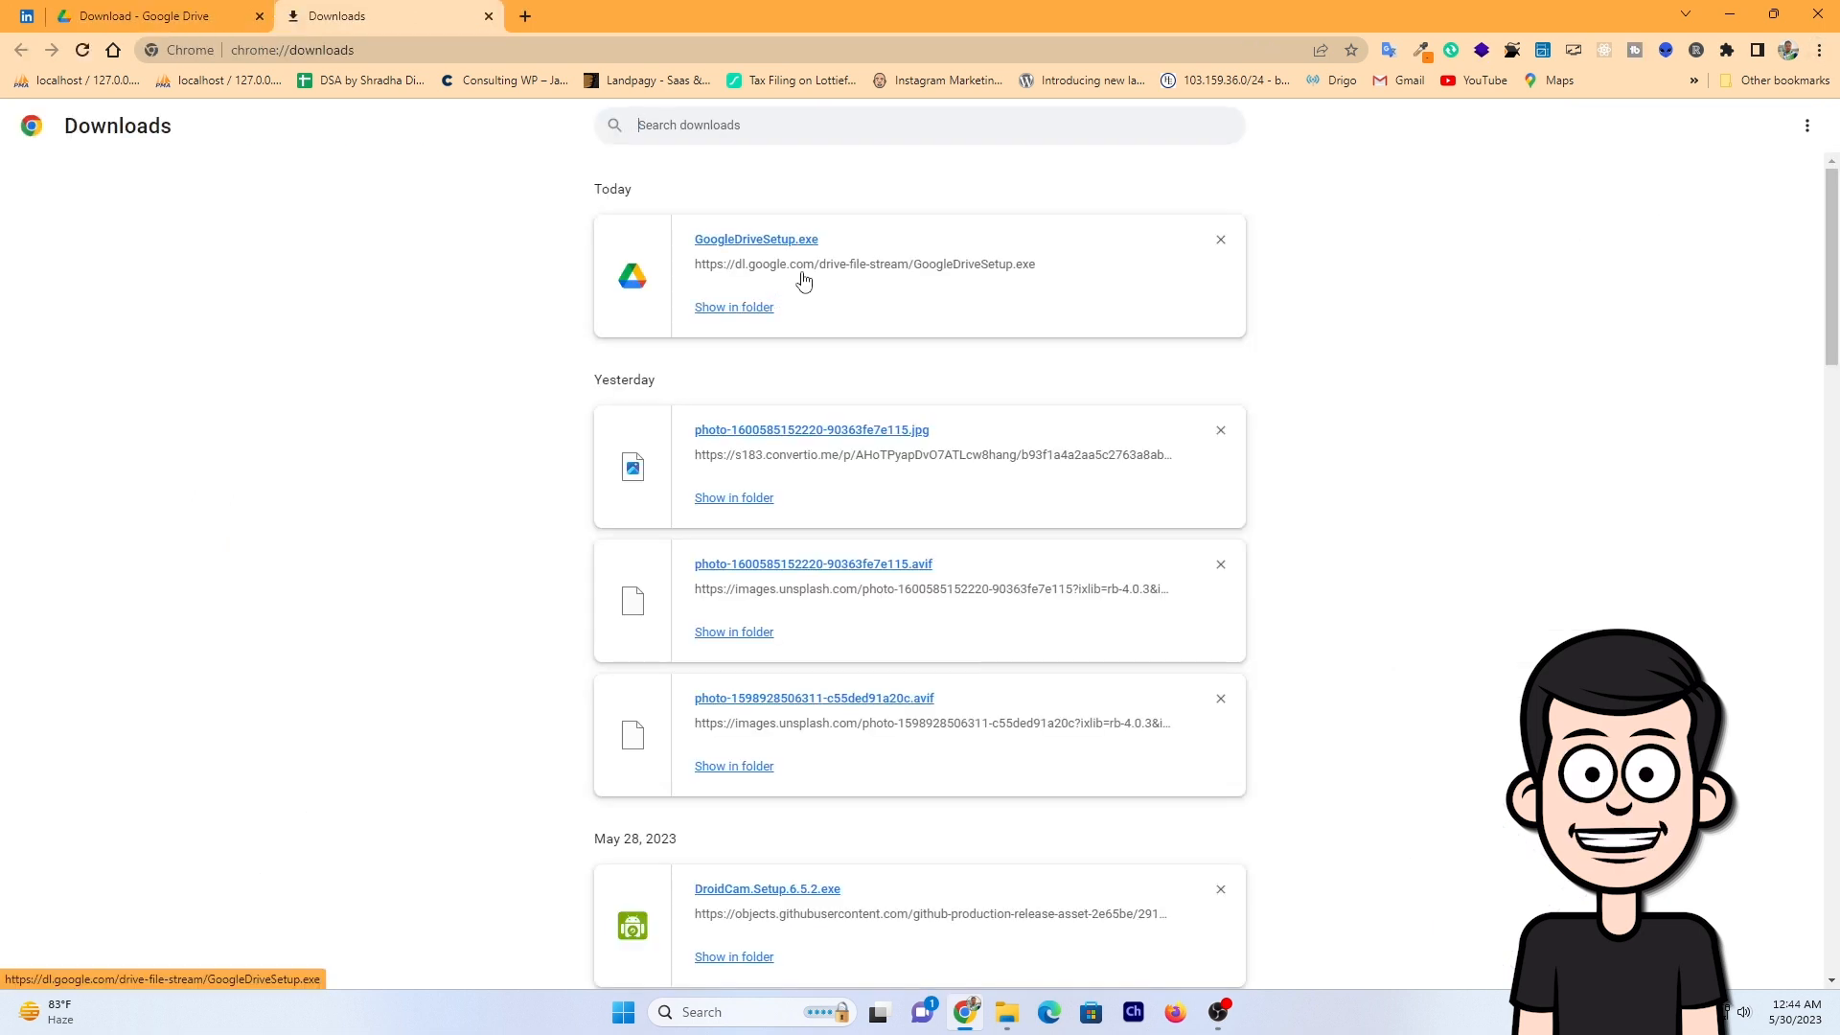
left_click(743, 309)
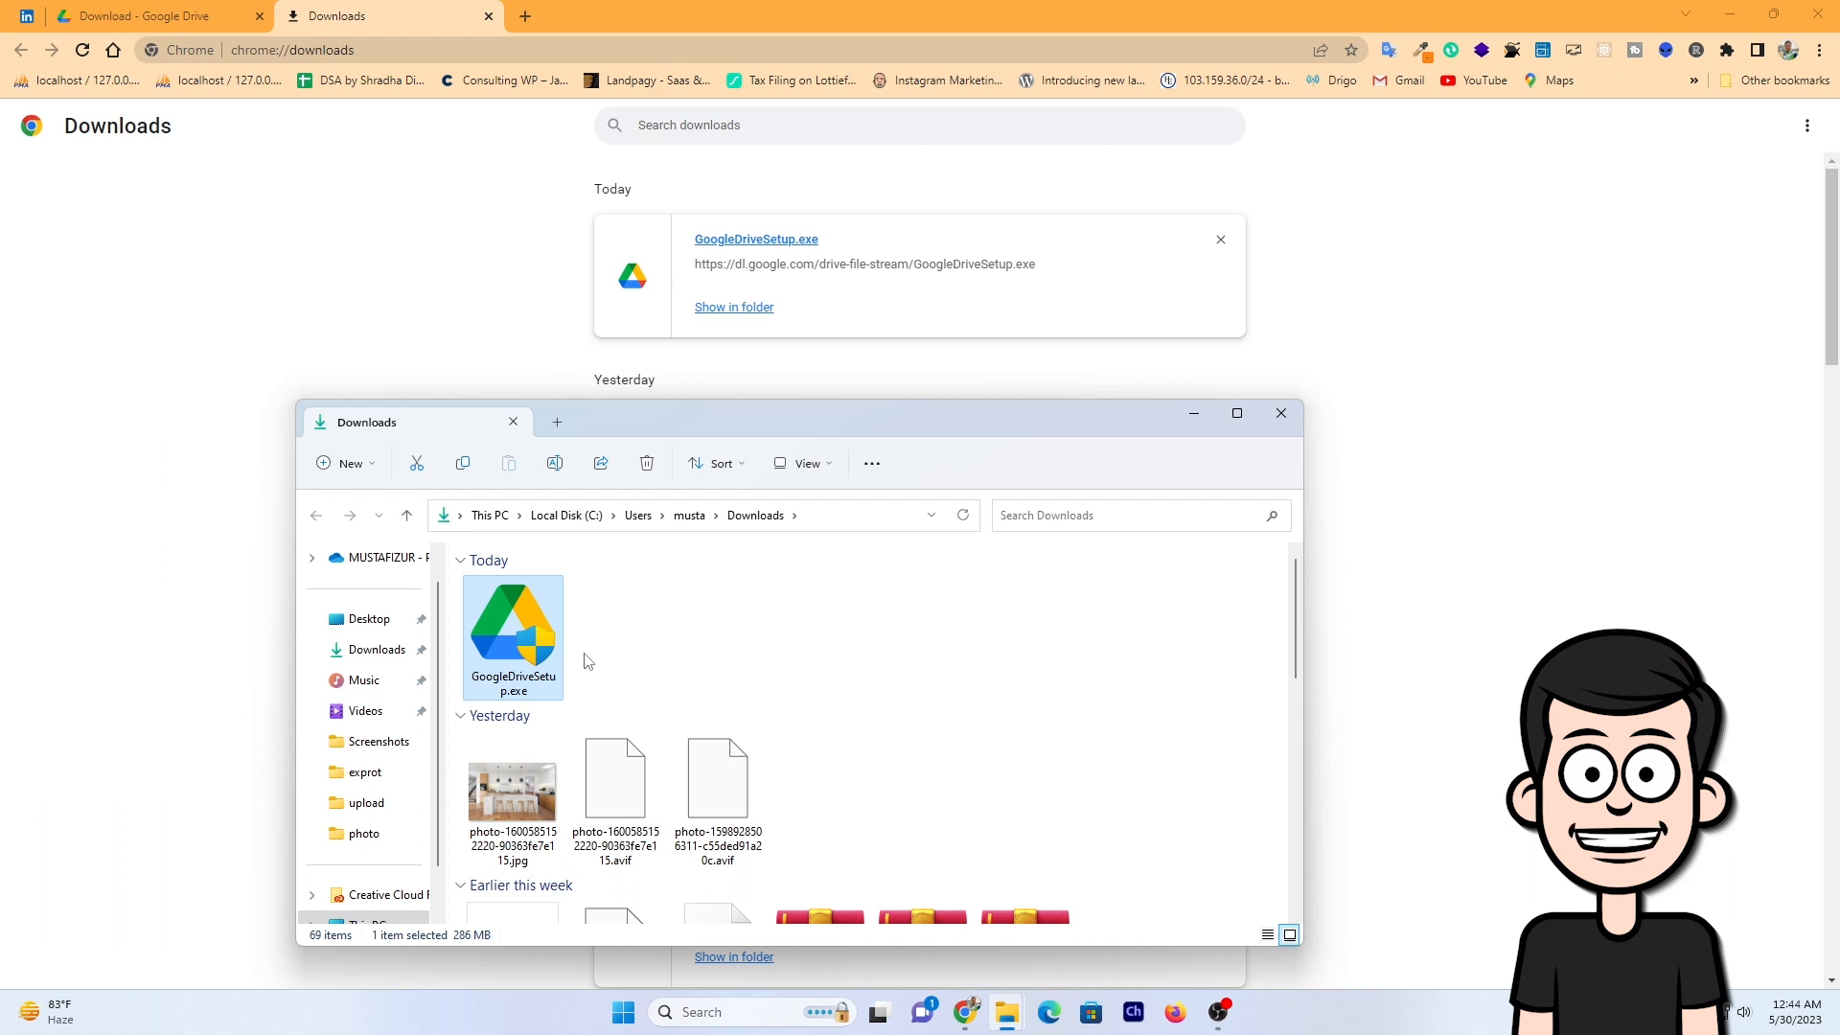
double_click(536, 654)
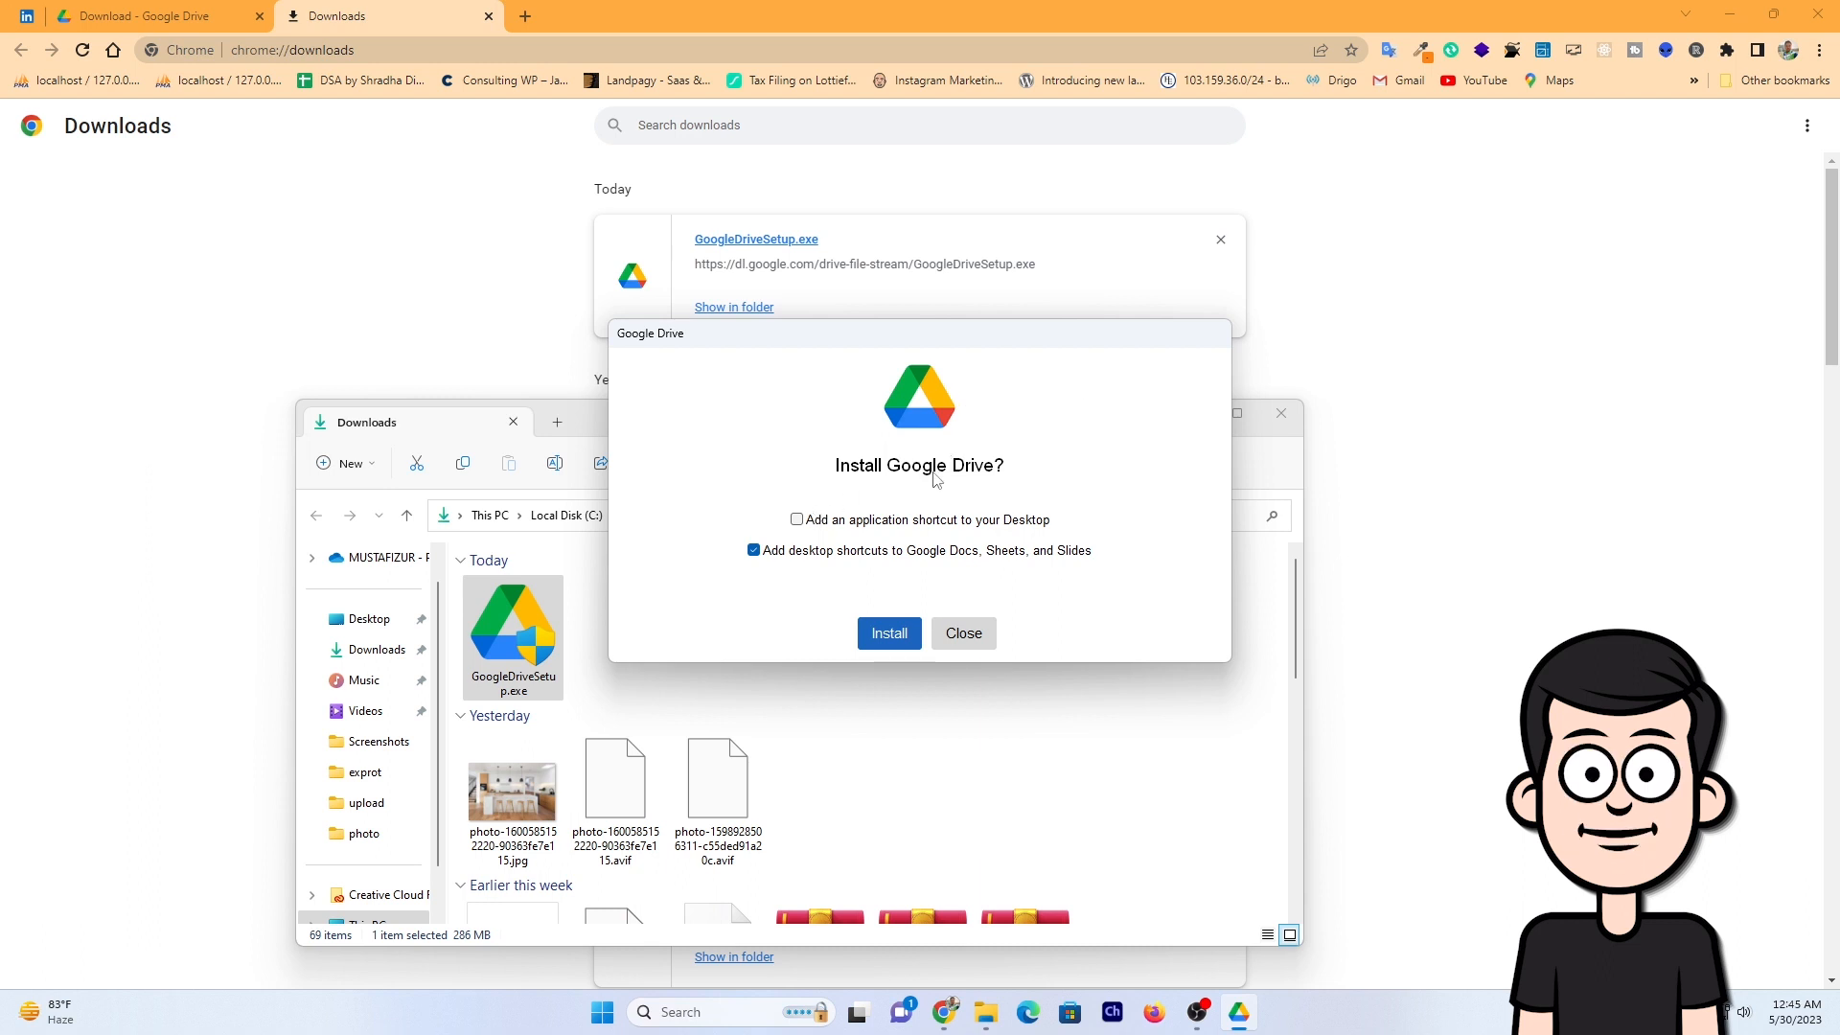
Step: Install Google Drive with an application shortcut added to the desktop
left_click(796, 520)
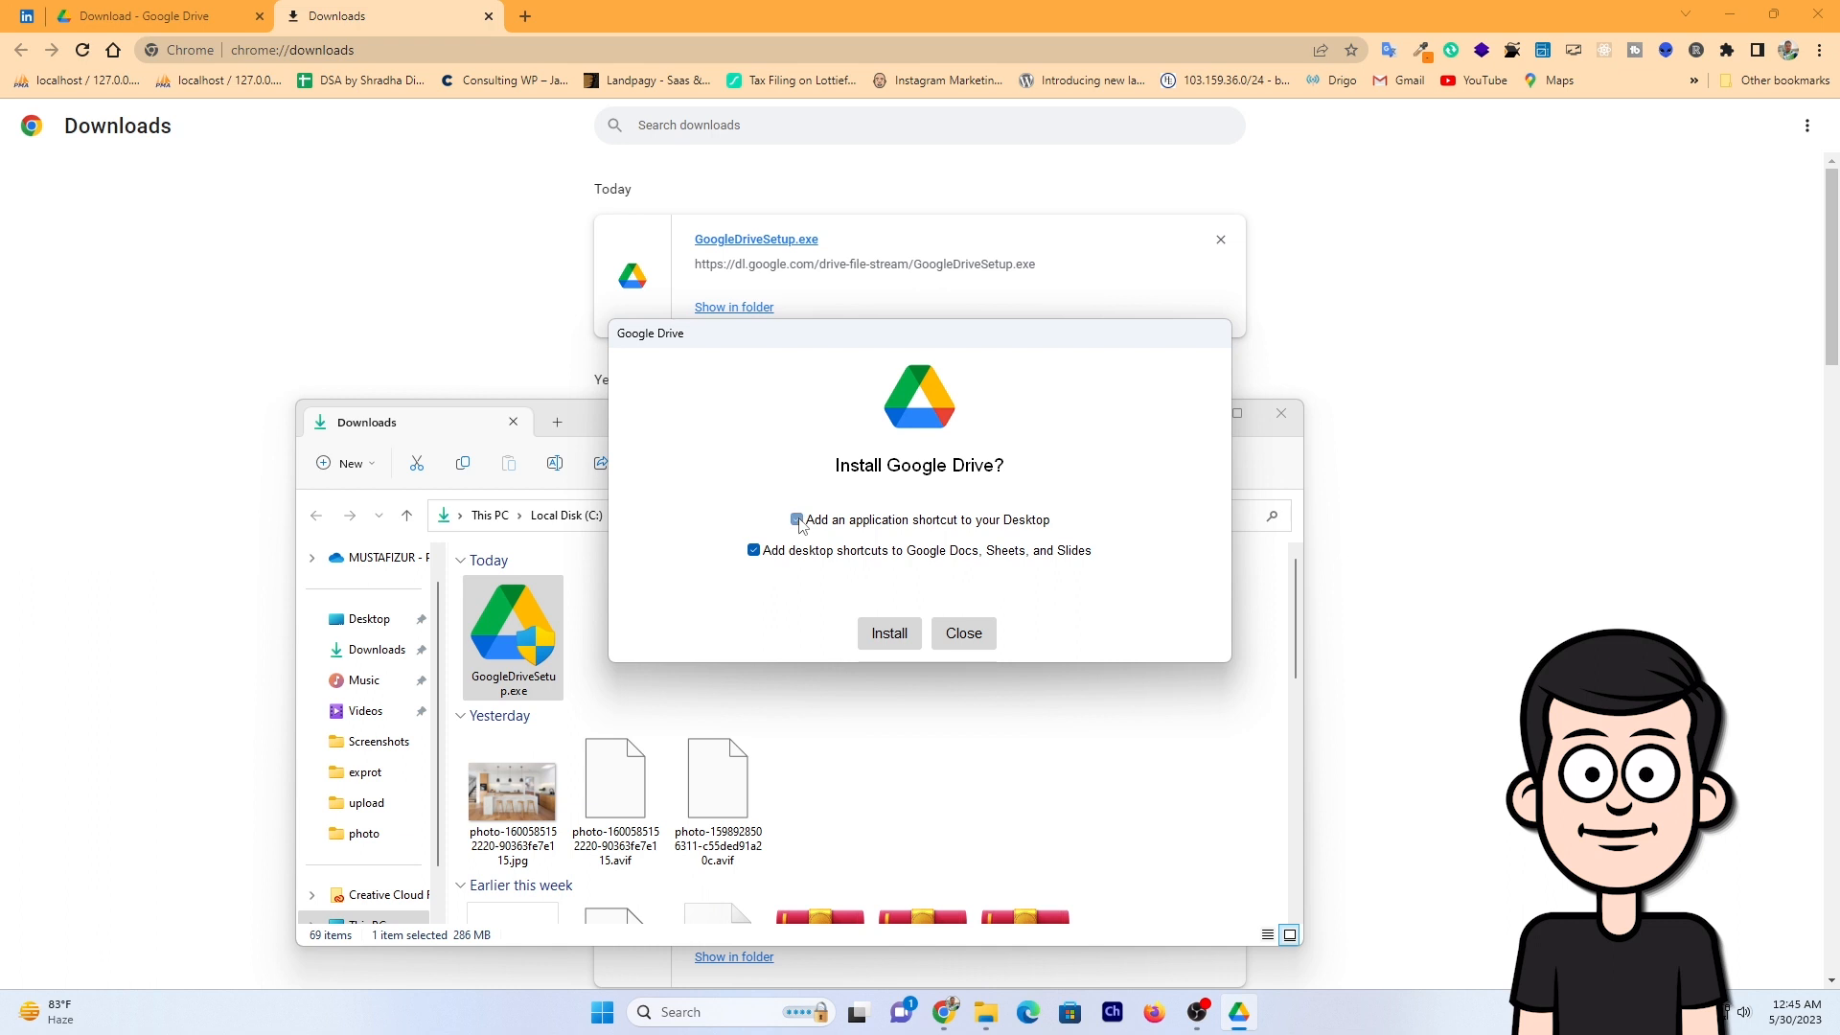
left_click(900, 636)
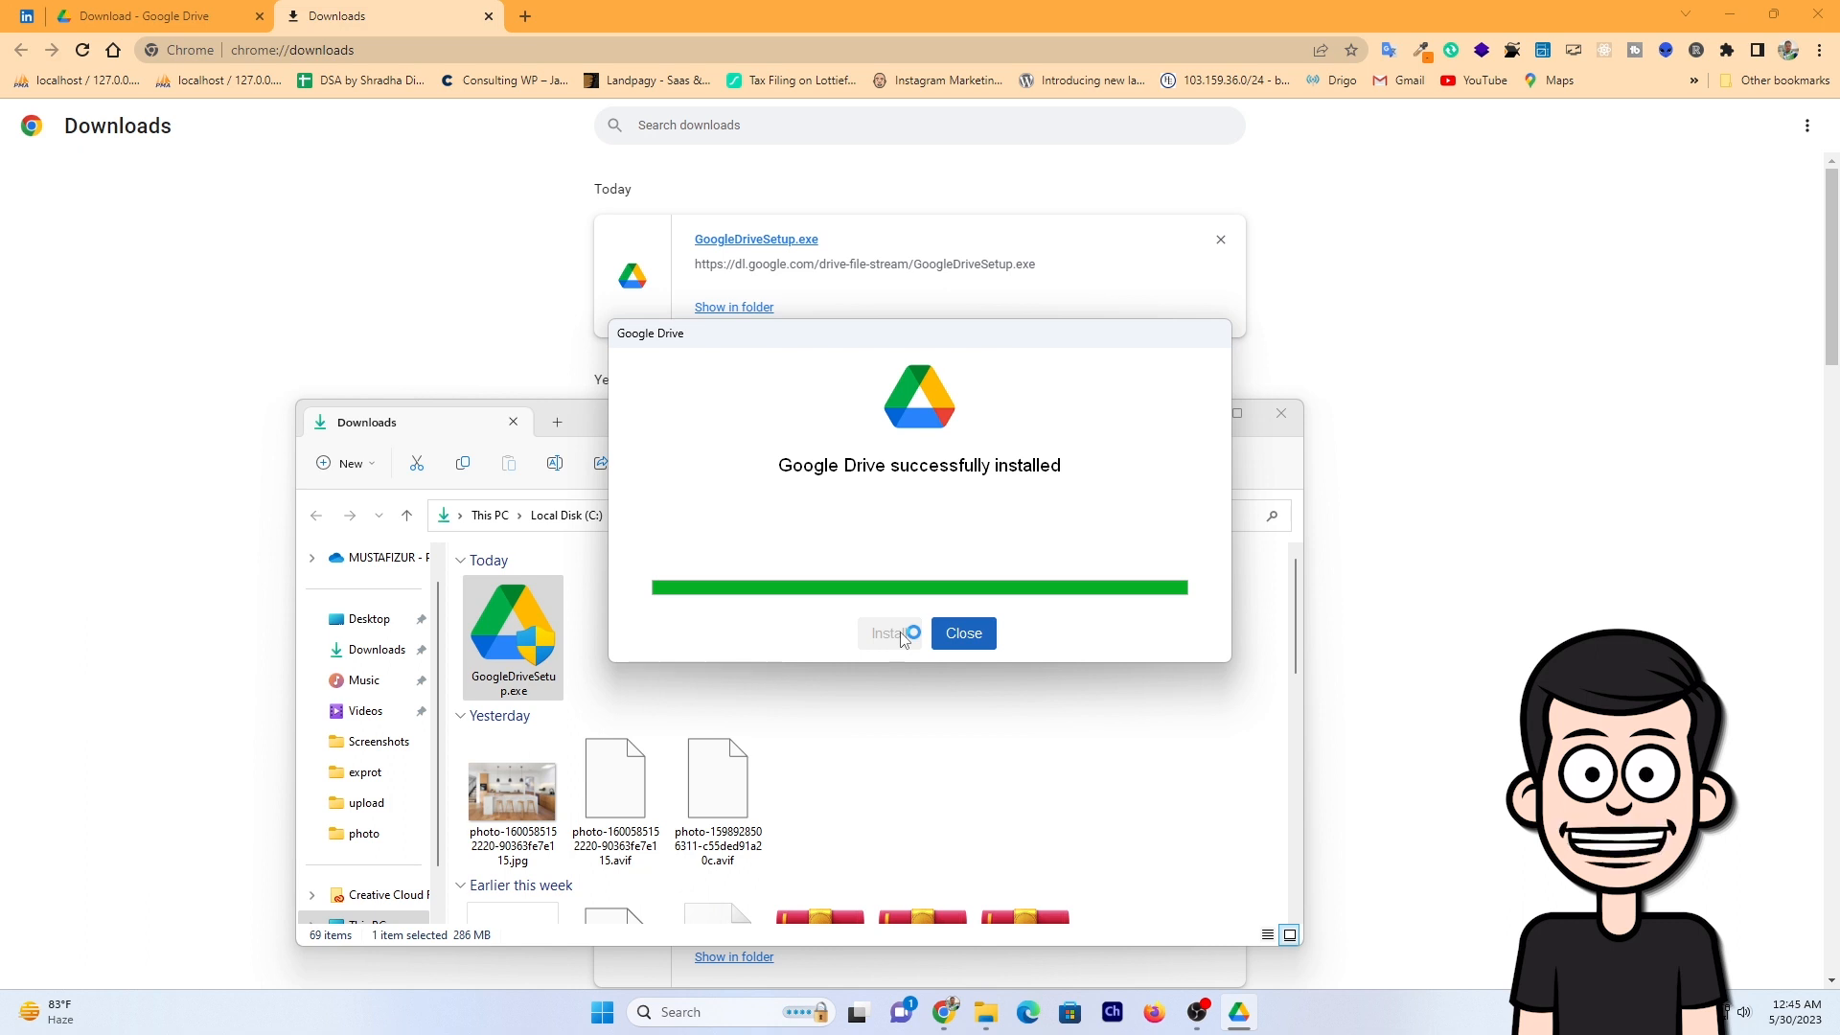
left_click(963, 633)
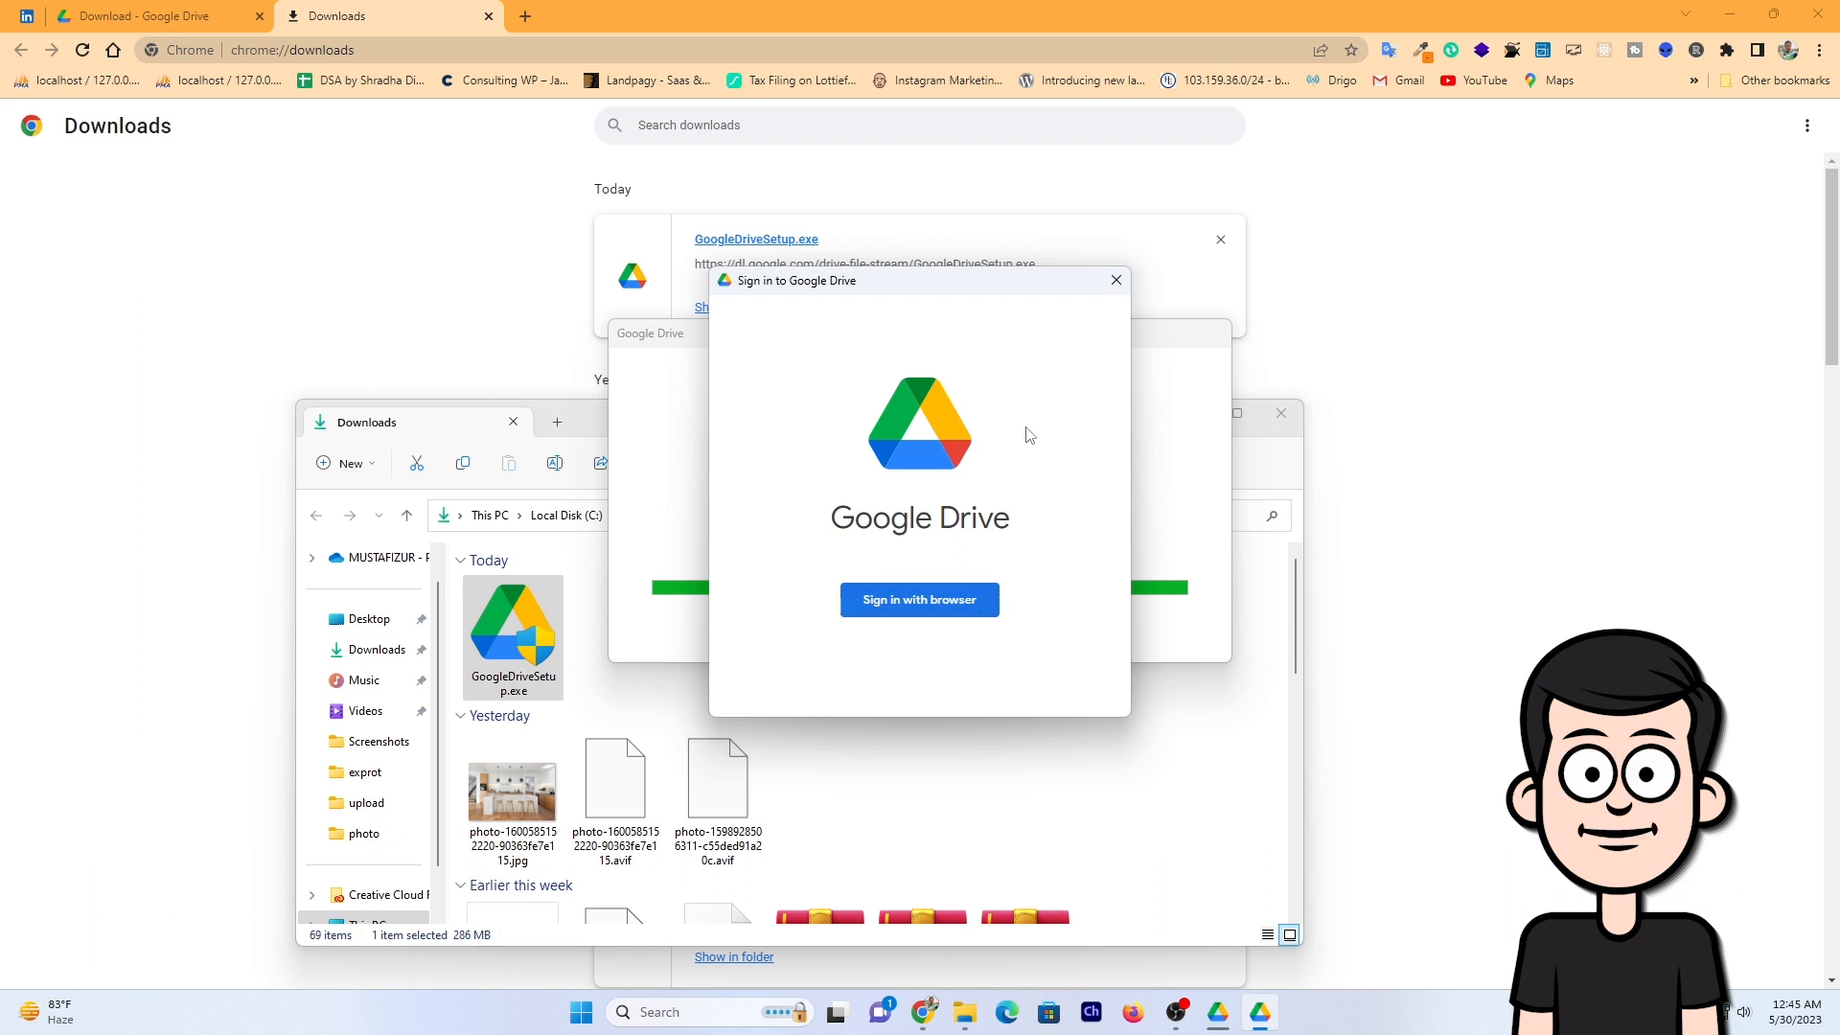
Step: Sign in to Google Drive for desktop through the browser with the existing Google account
left_click(955, 612)
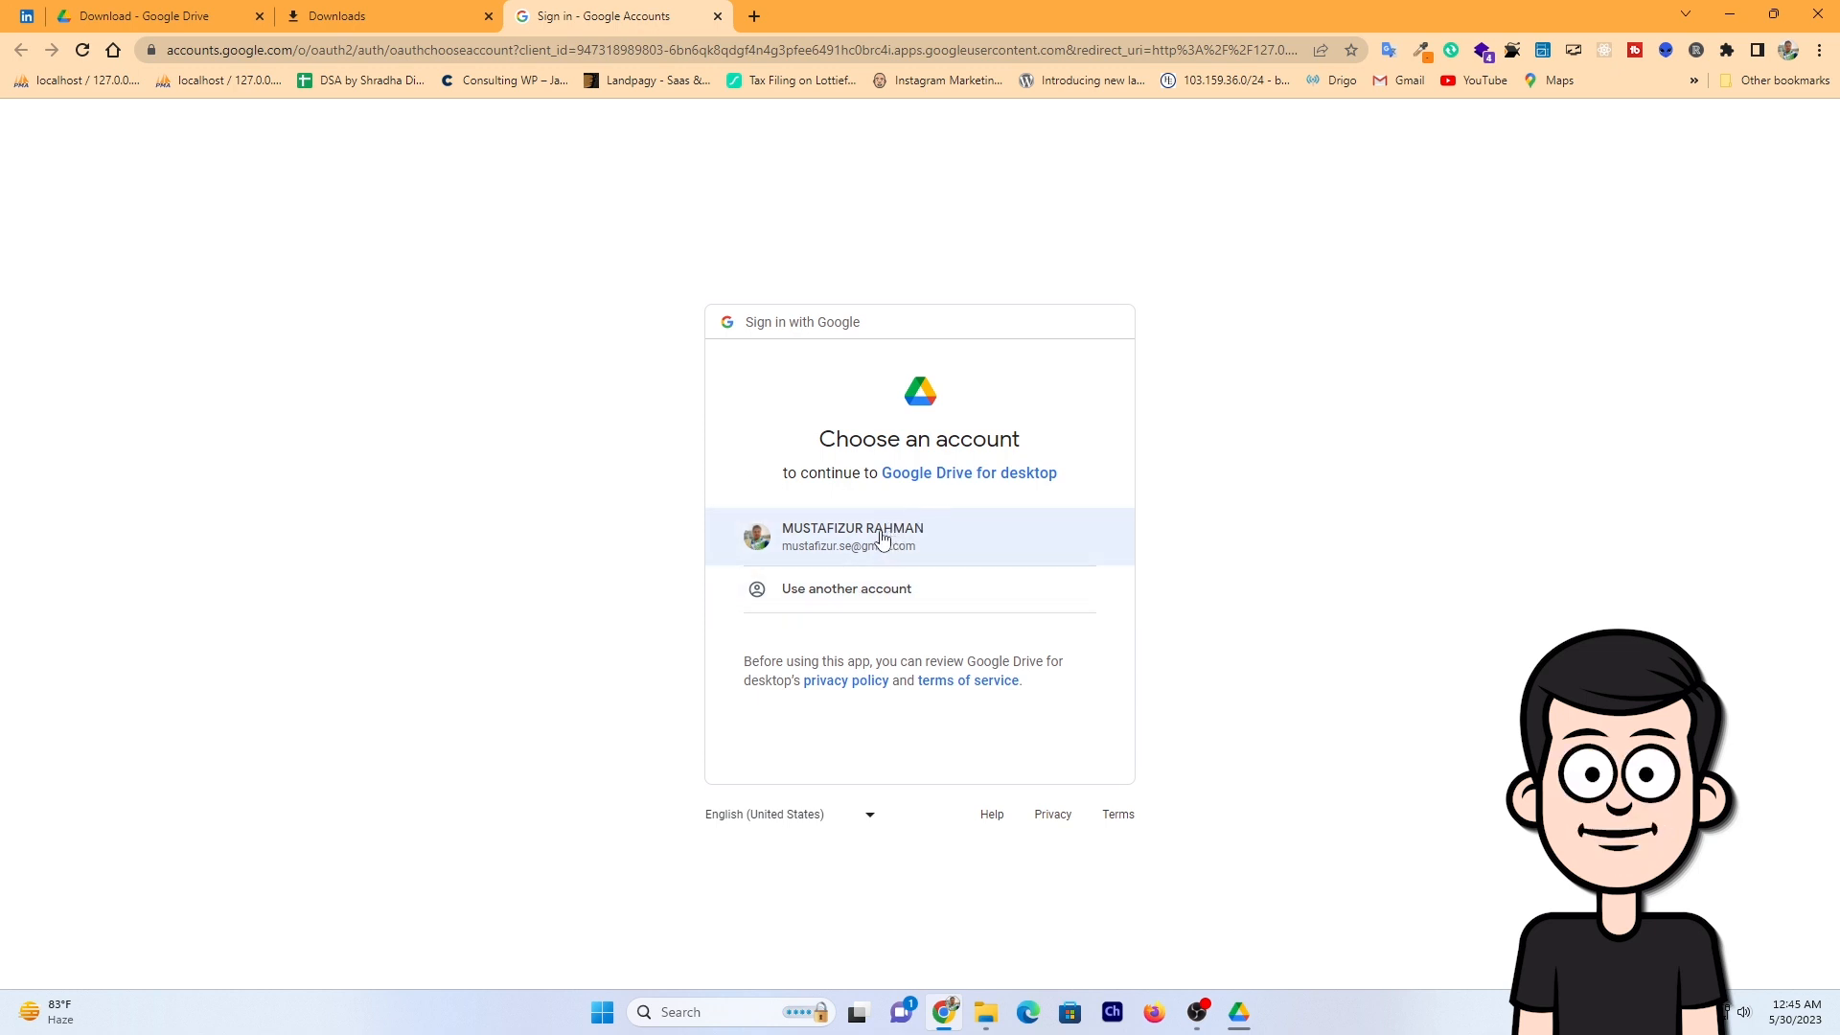
left_click(881, 539)
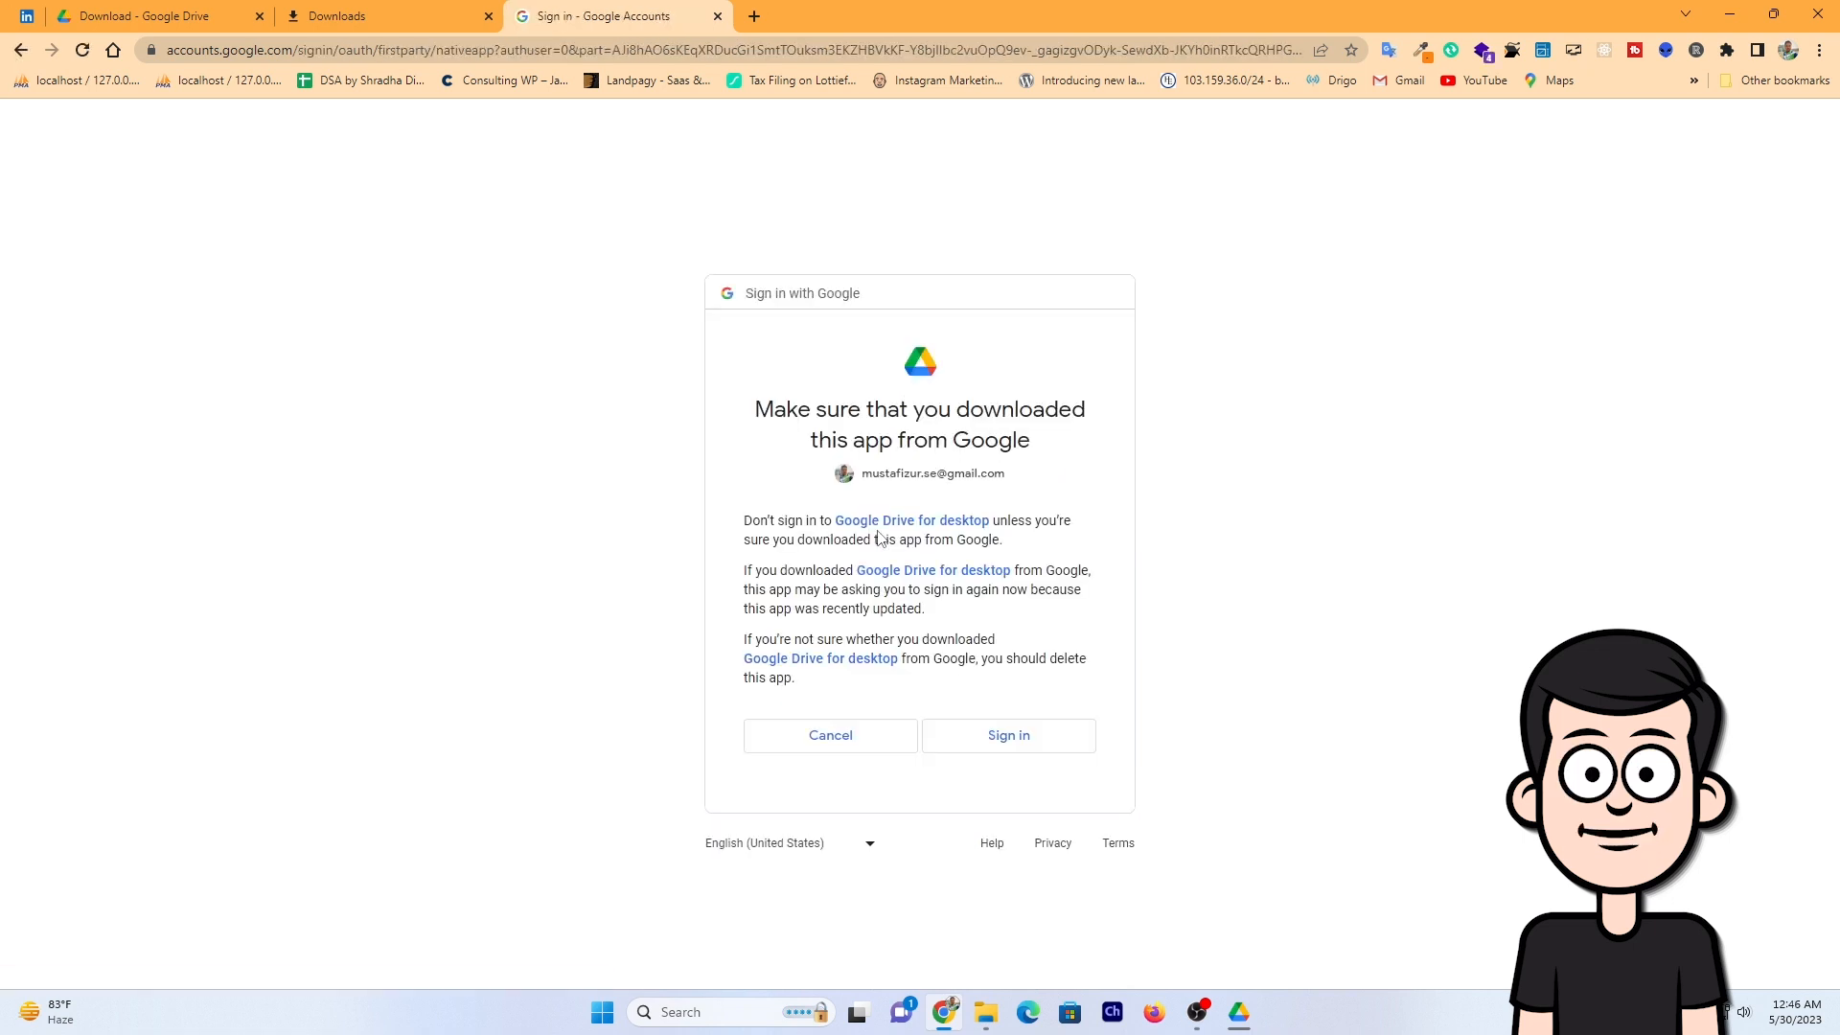
left_click(1026, 735)
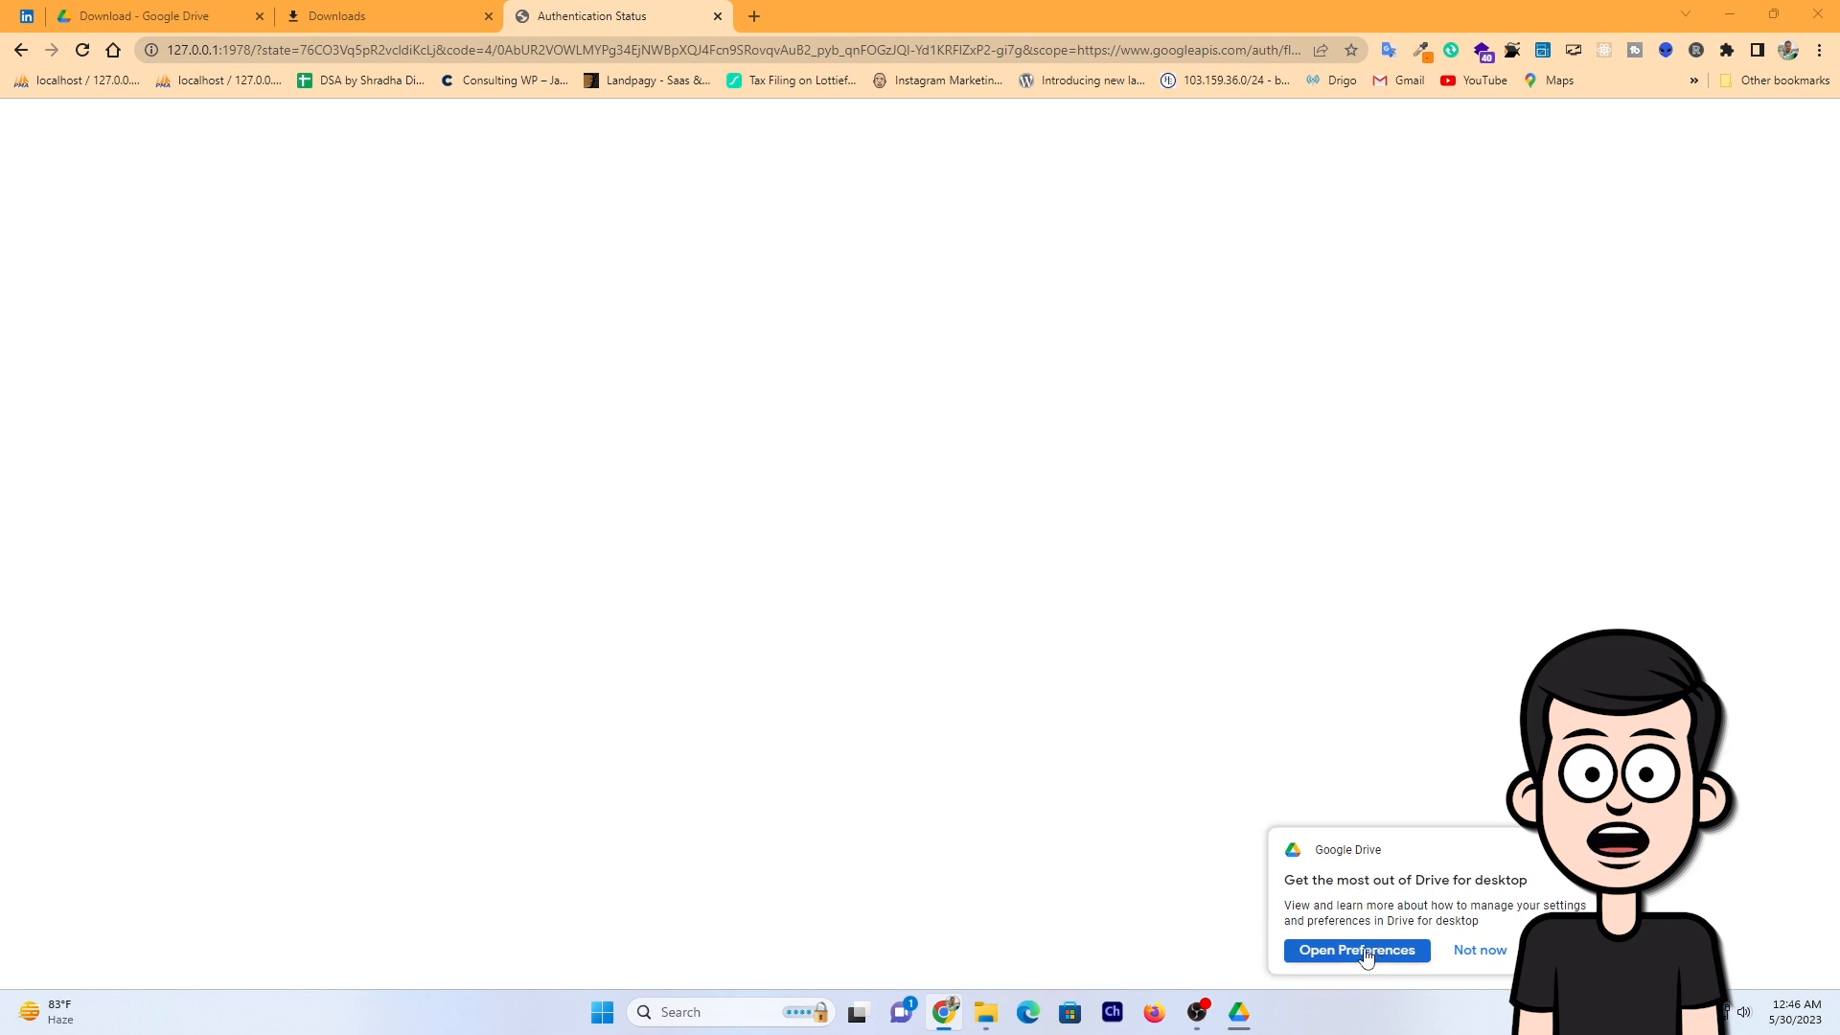
Step: Close the Google Drive installer and minimize the browser and Downloads windows to reach the desktop
left_click(1366, 950)
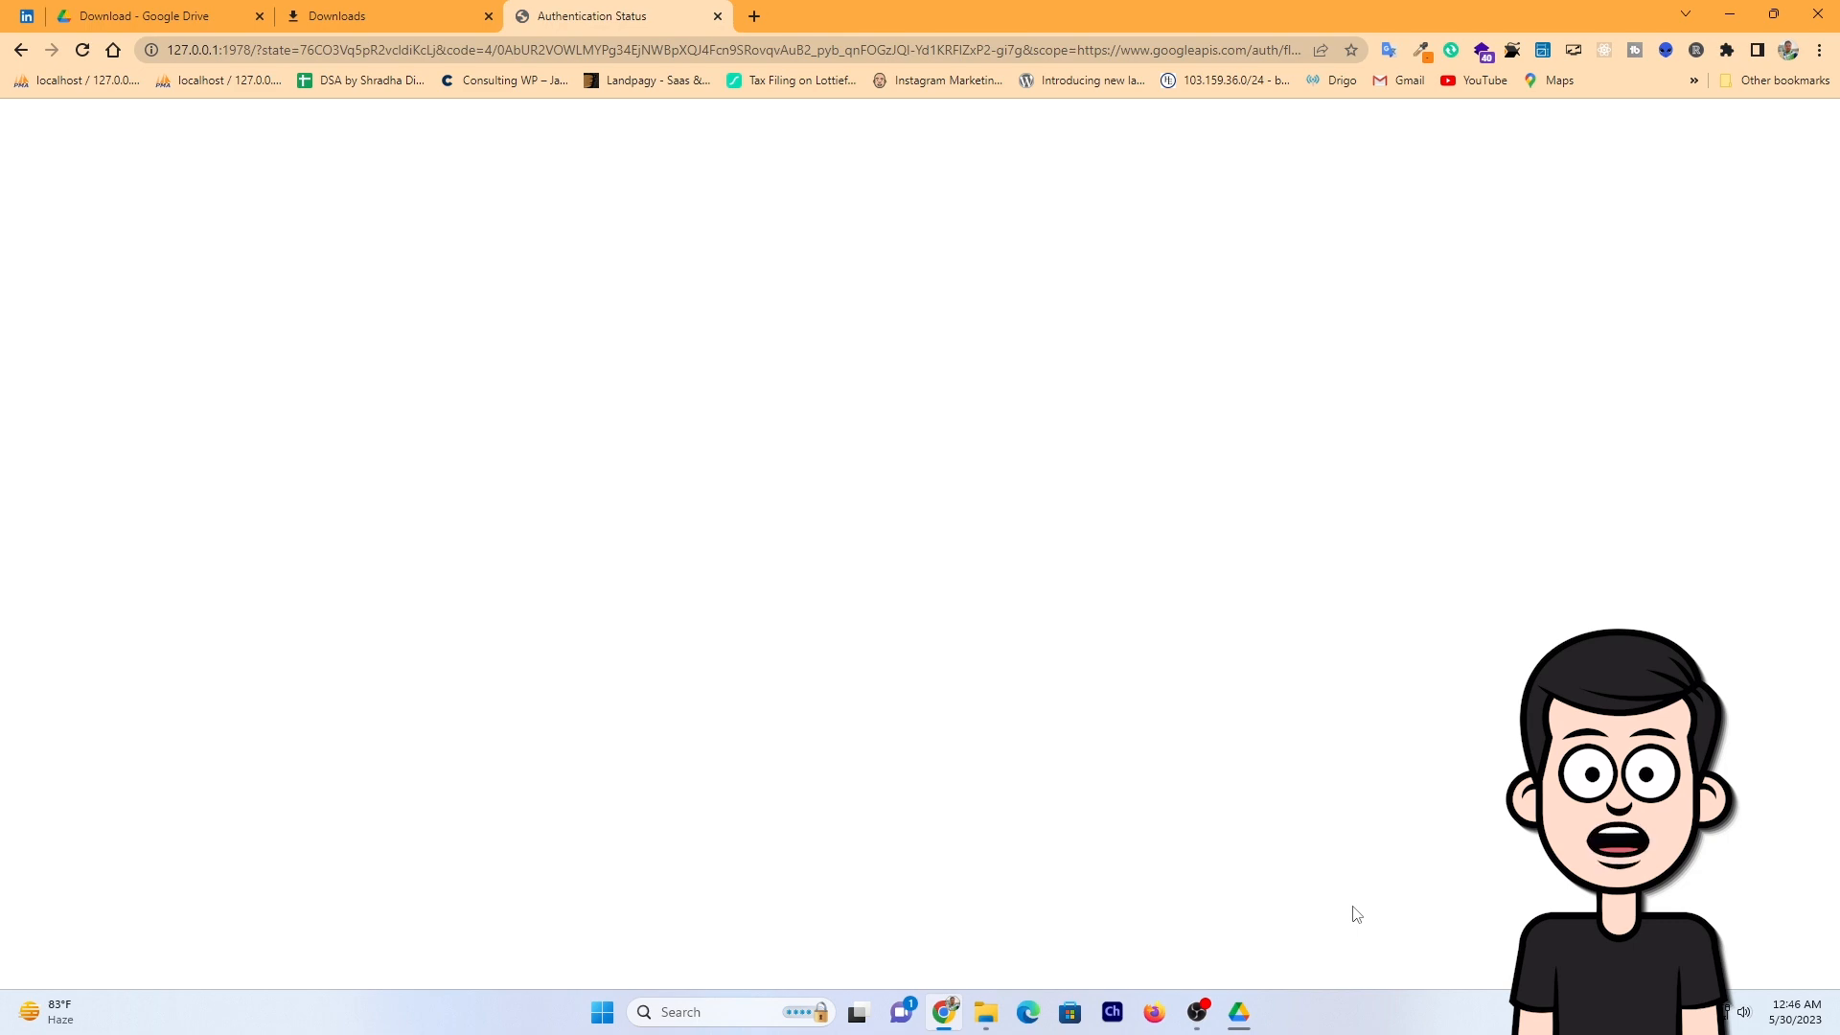
mouse_move(1241, 1011)
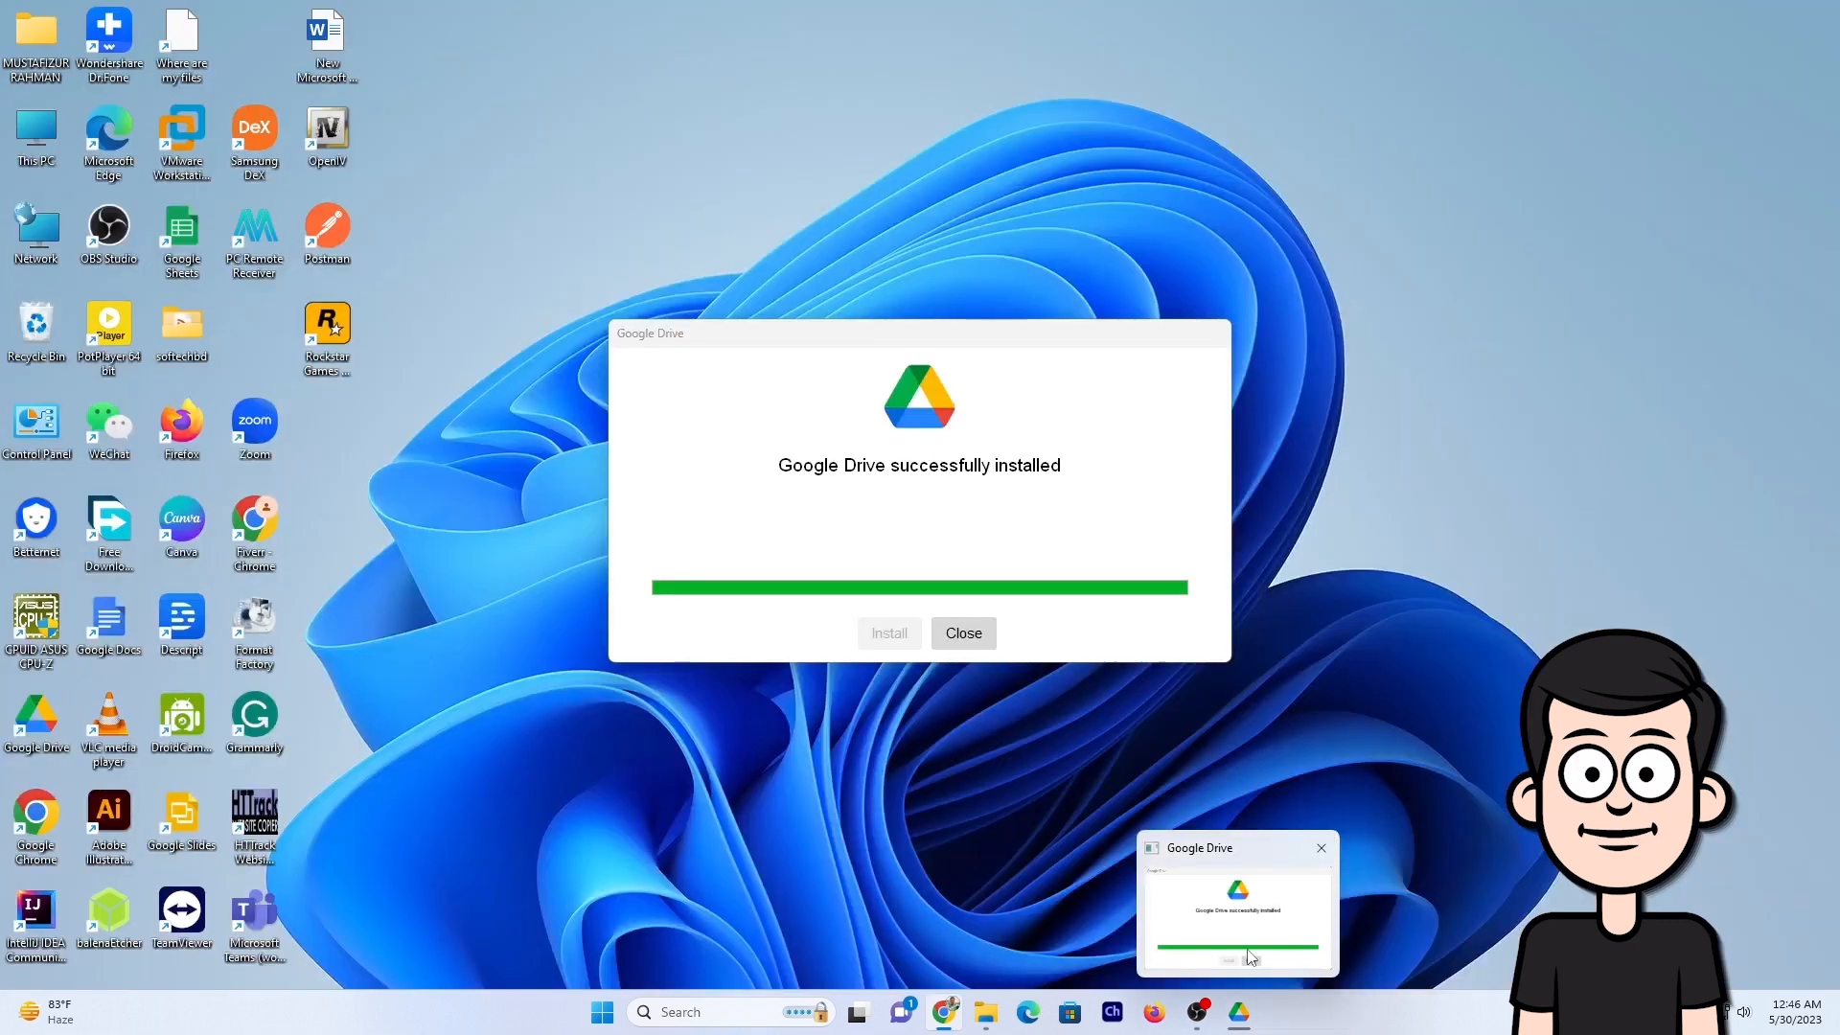
left_click(1236, 949)
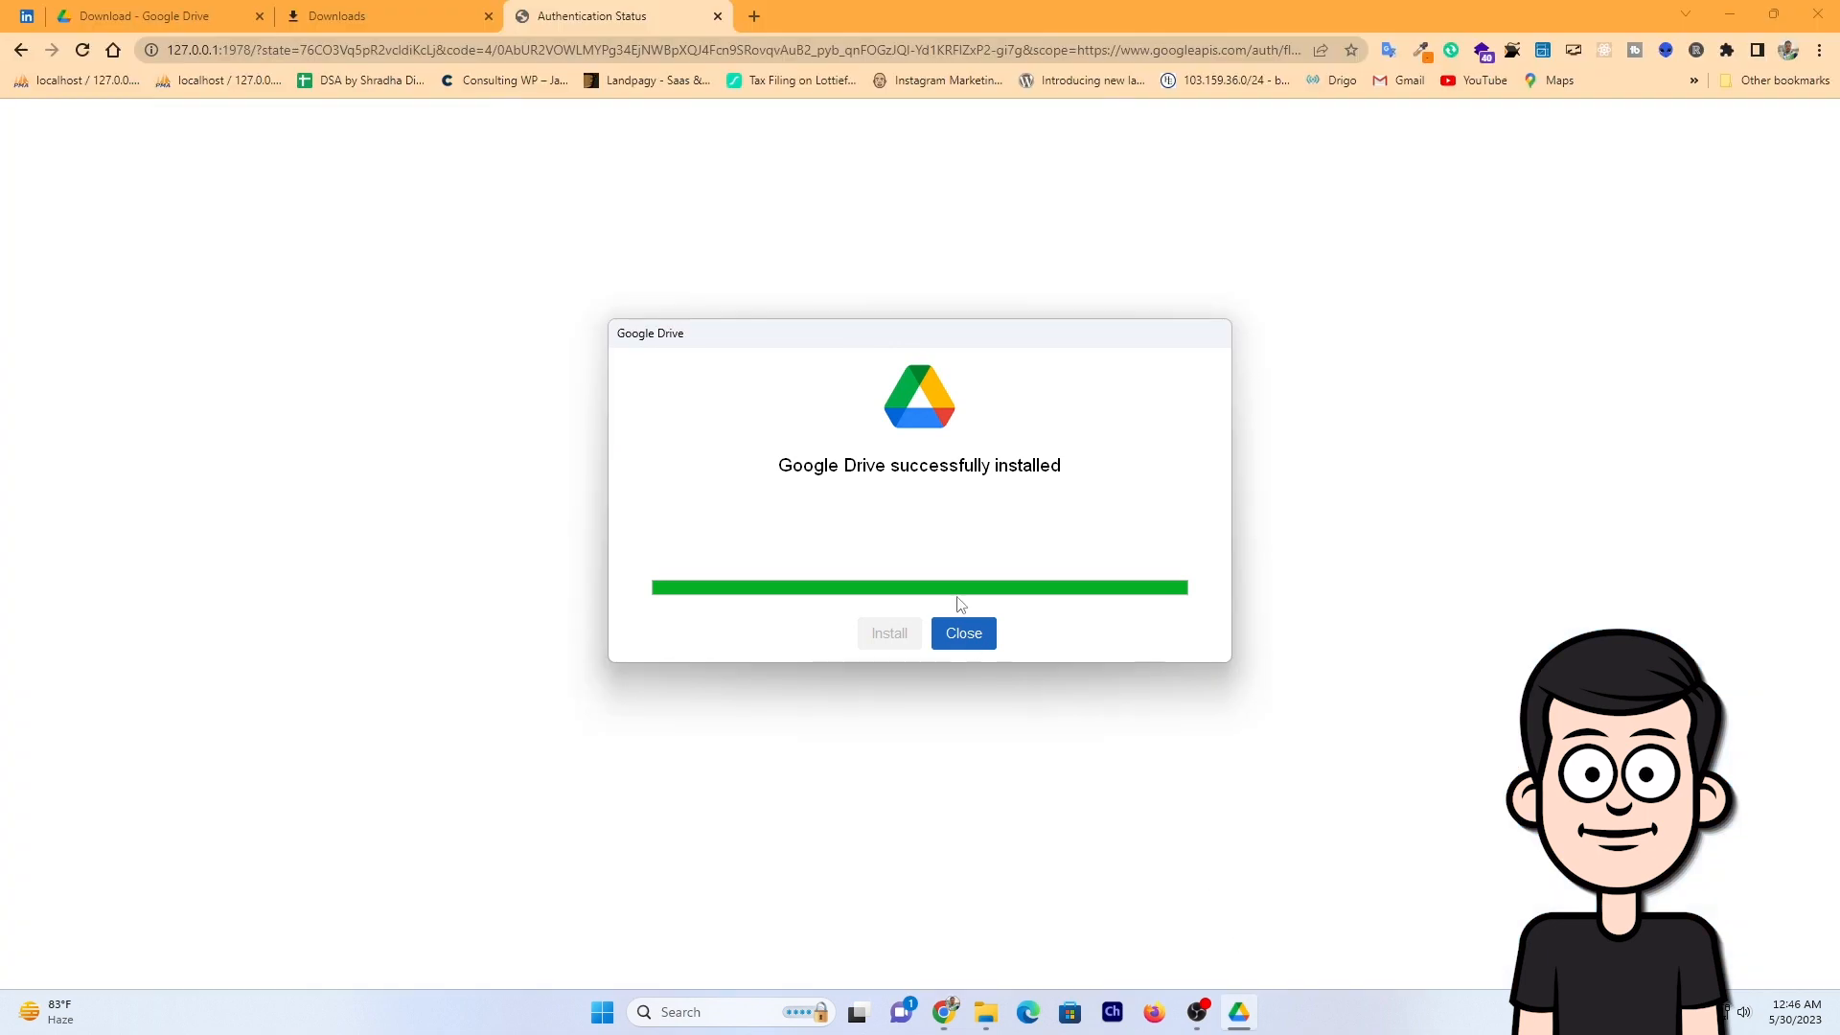
left_click(970, 631)
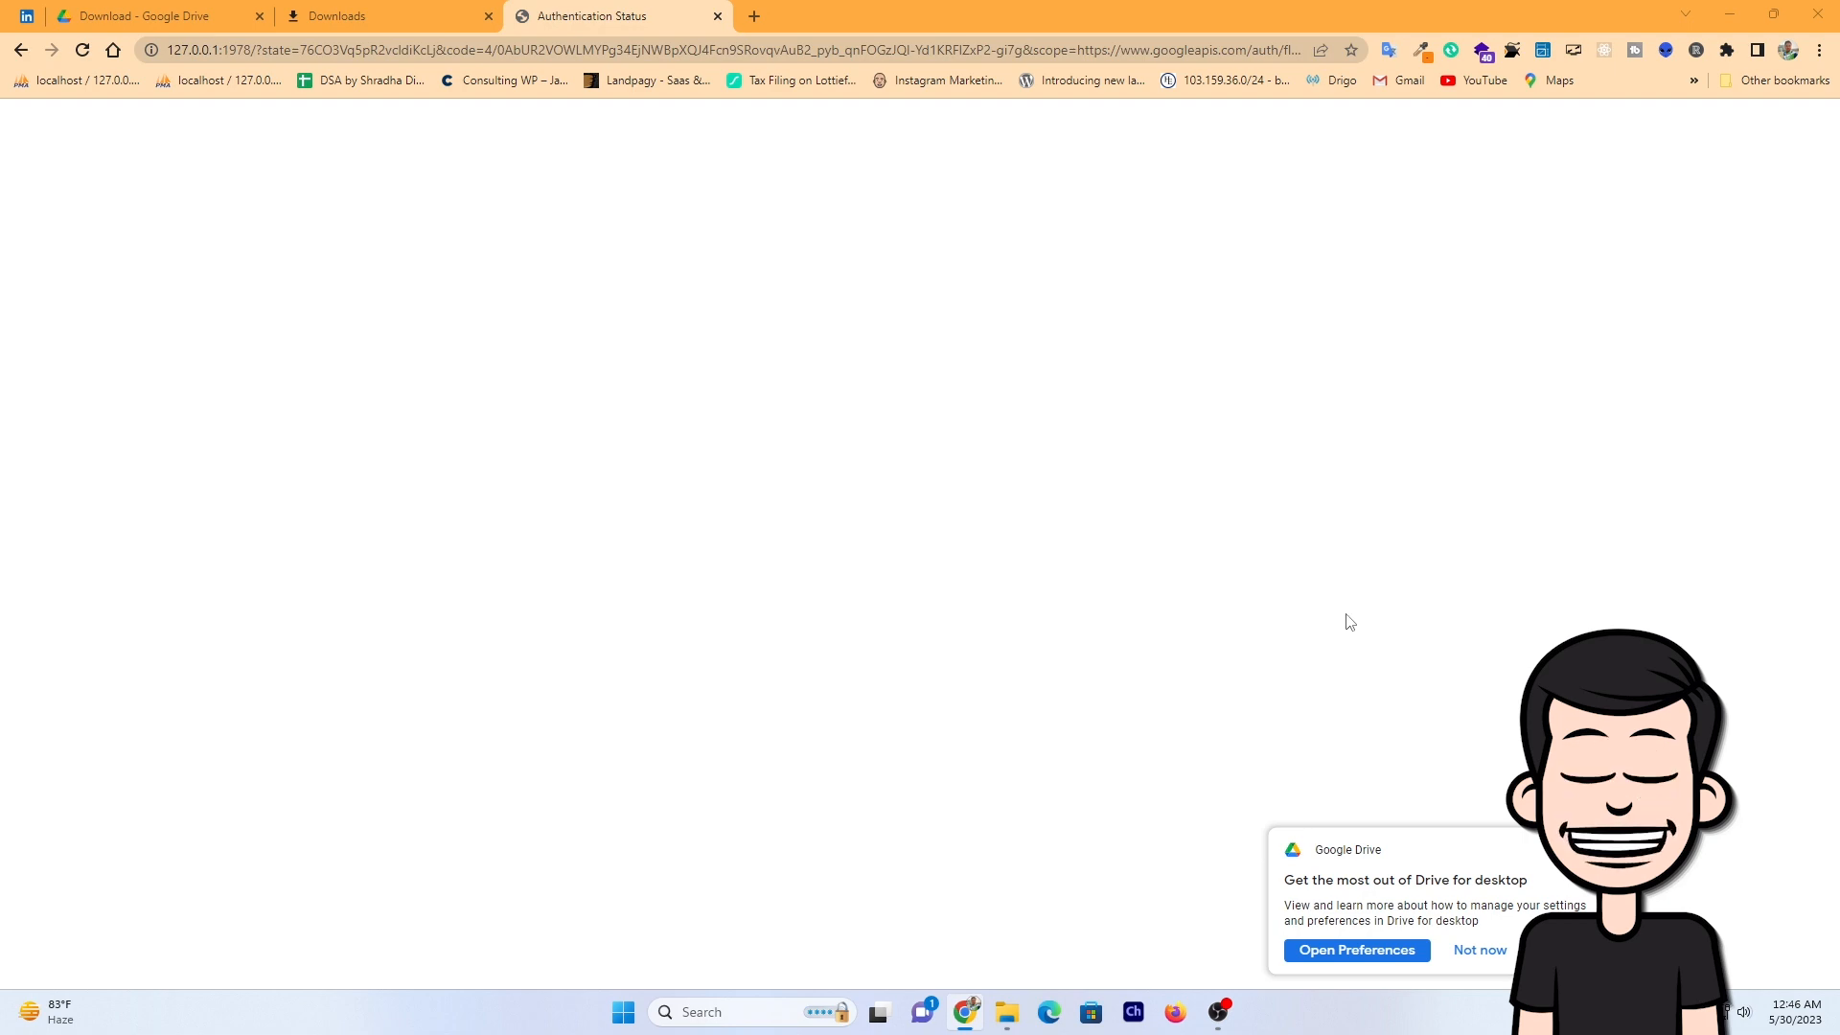
left_click(1740, 18)
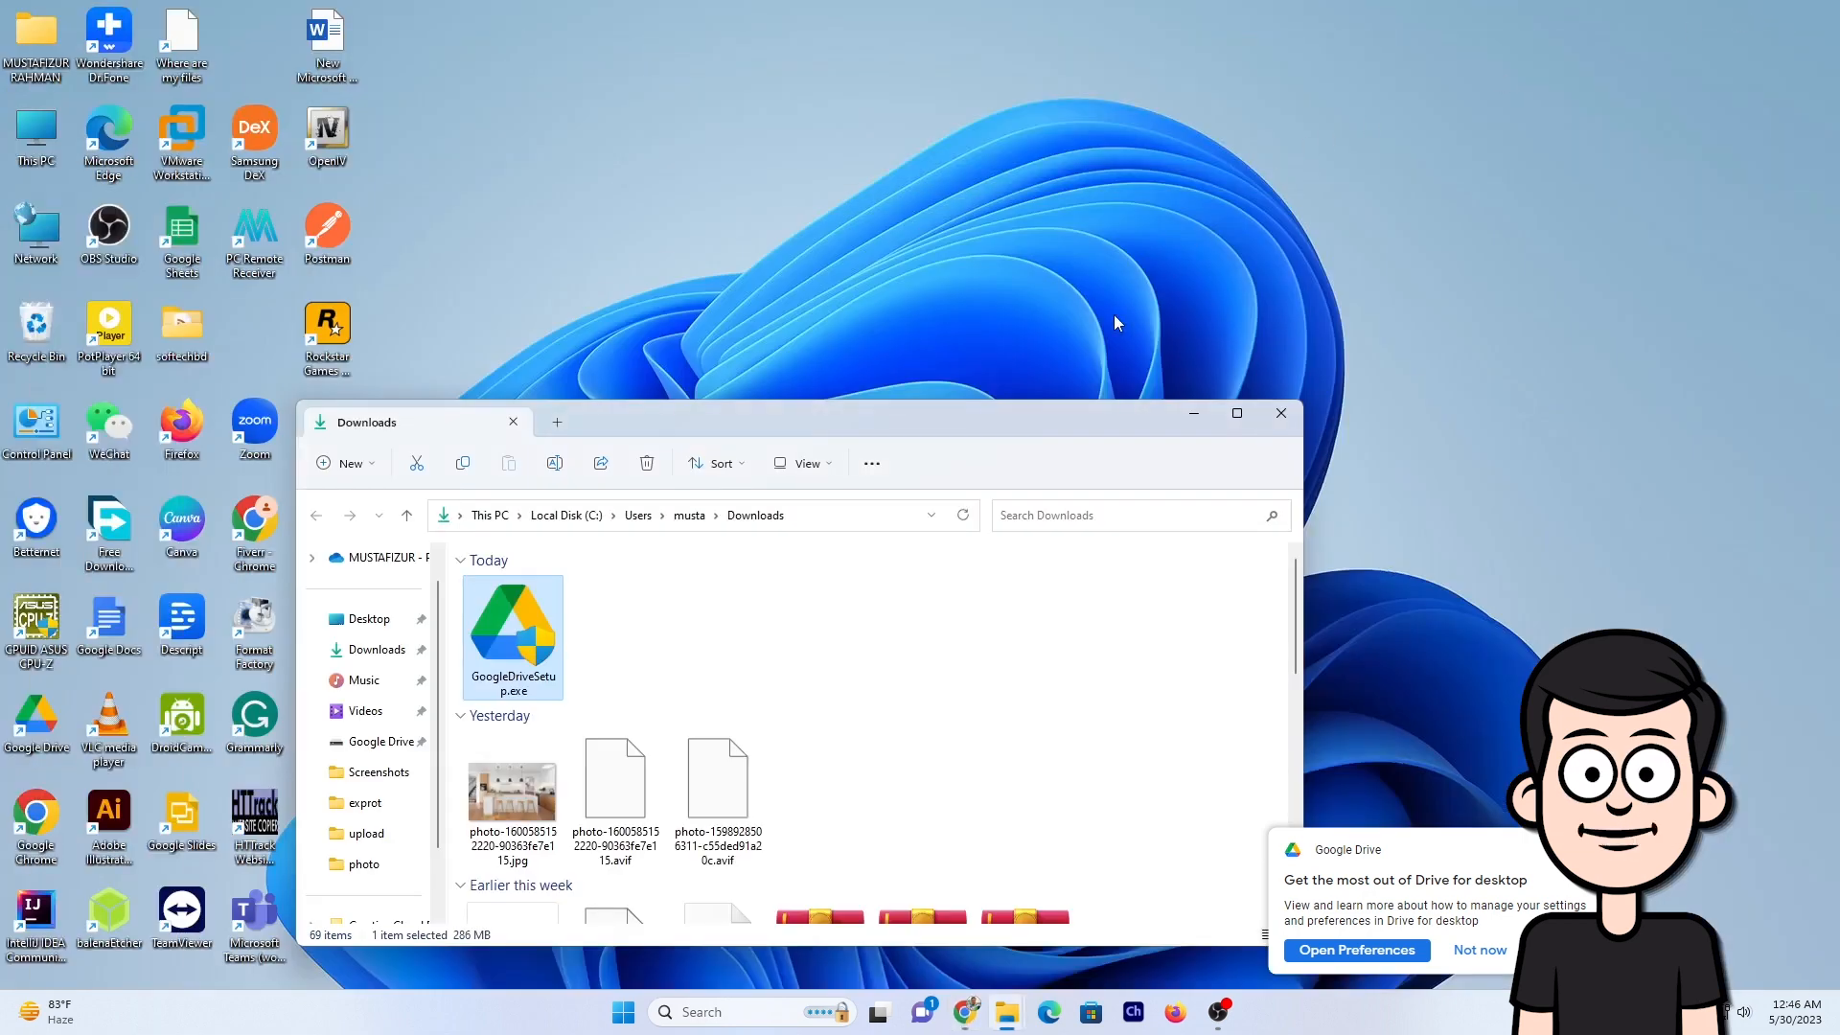
left_click(1193, 413)
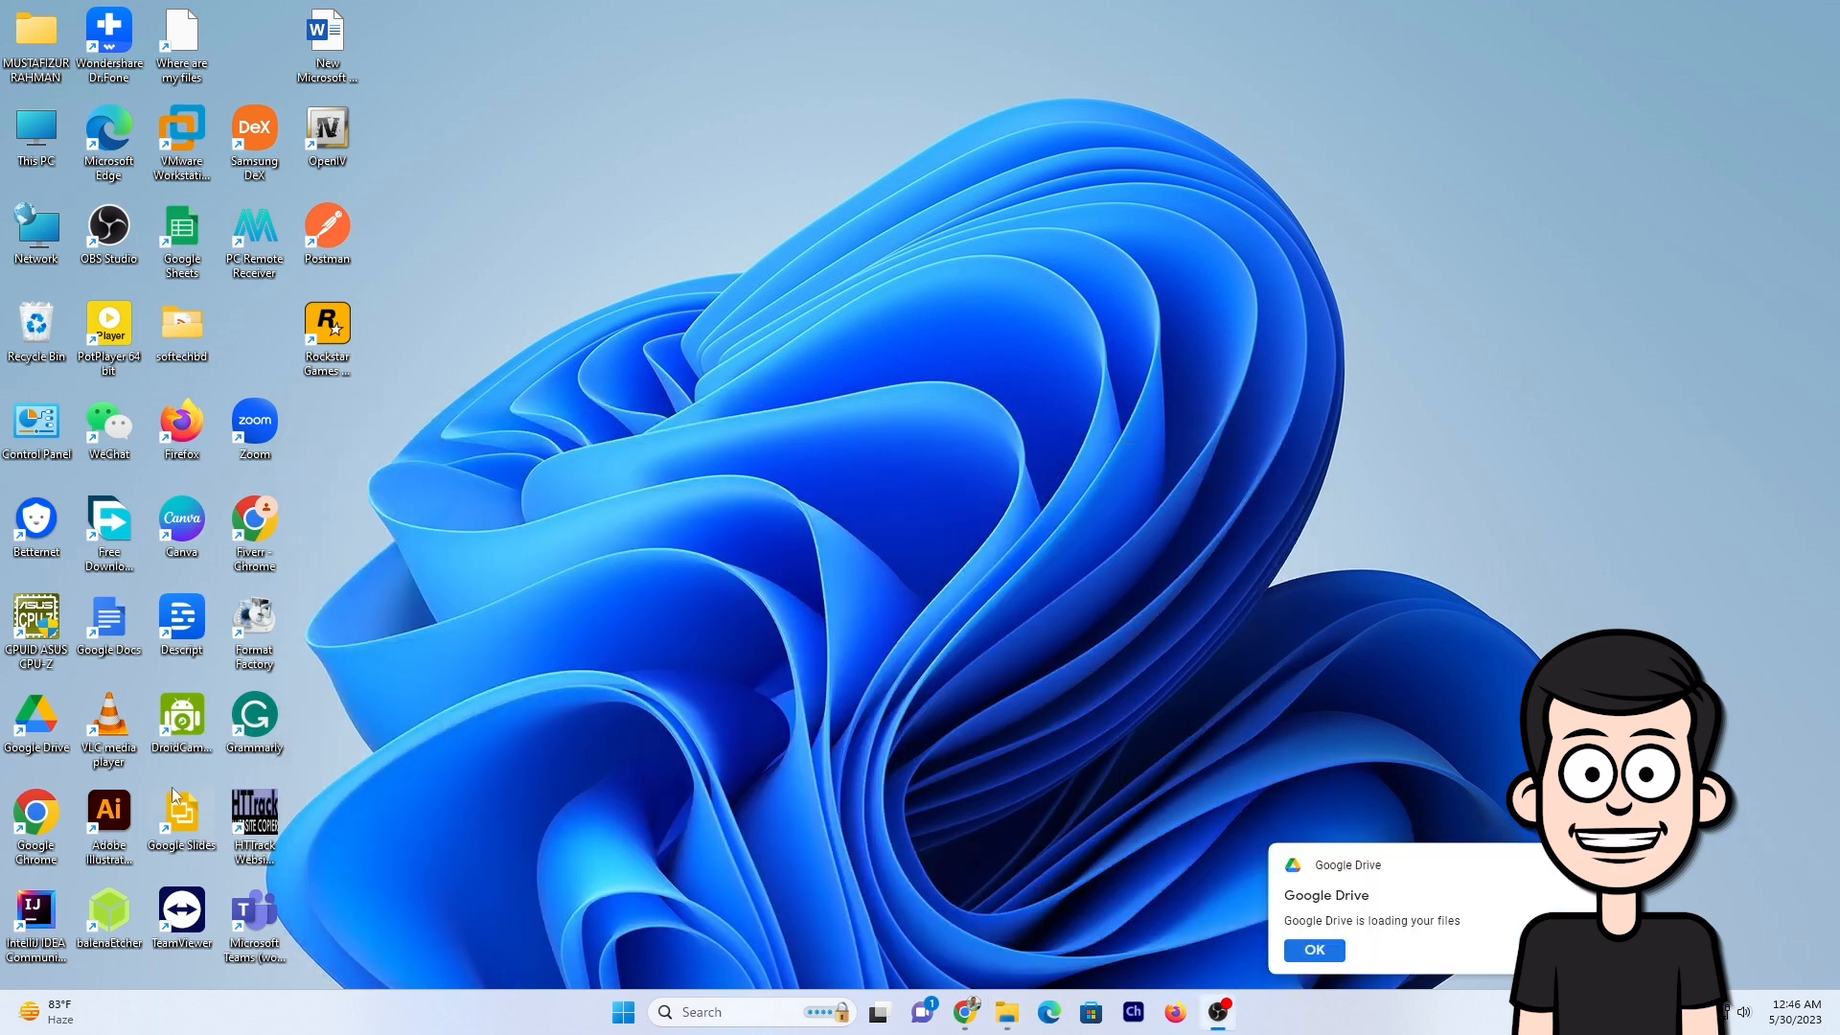
Step: Open Google Drive from its desktop shortcut, browse My Drive with large icons, and return to the drive's root
double_click(29, 725)
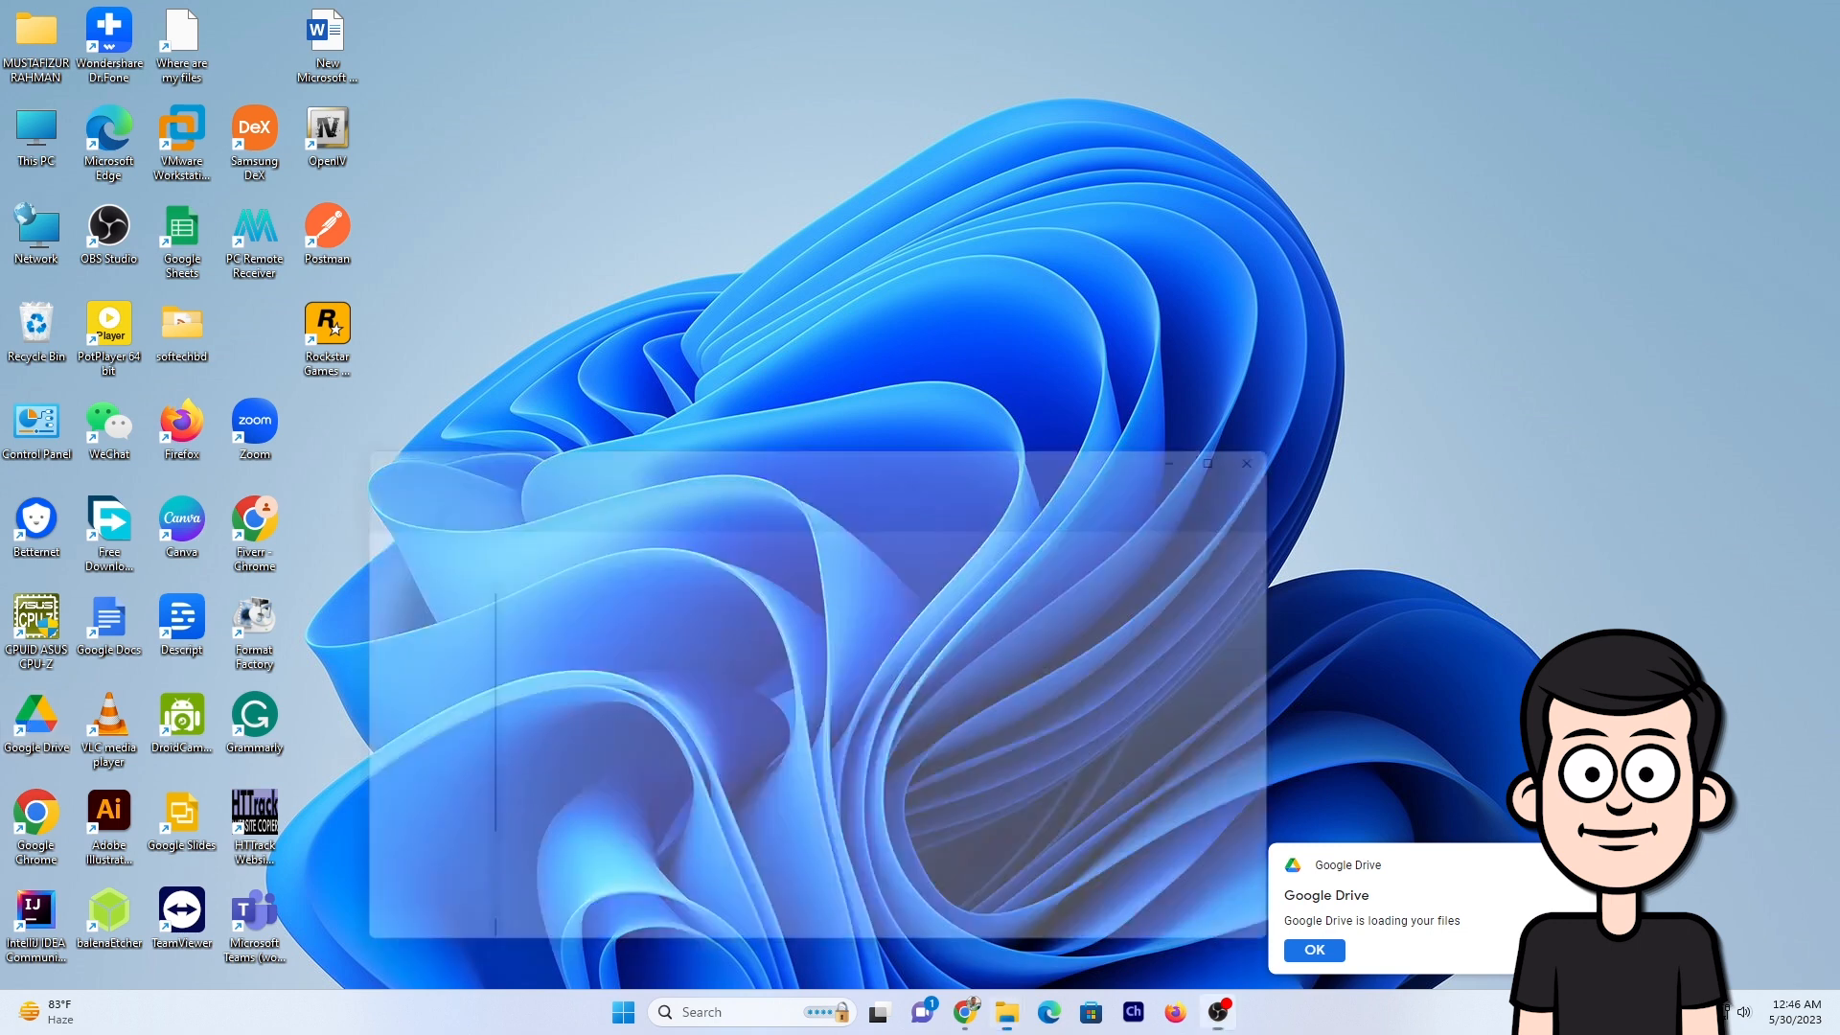
left_click_drag(910, 444, 999, 177)
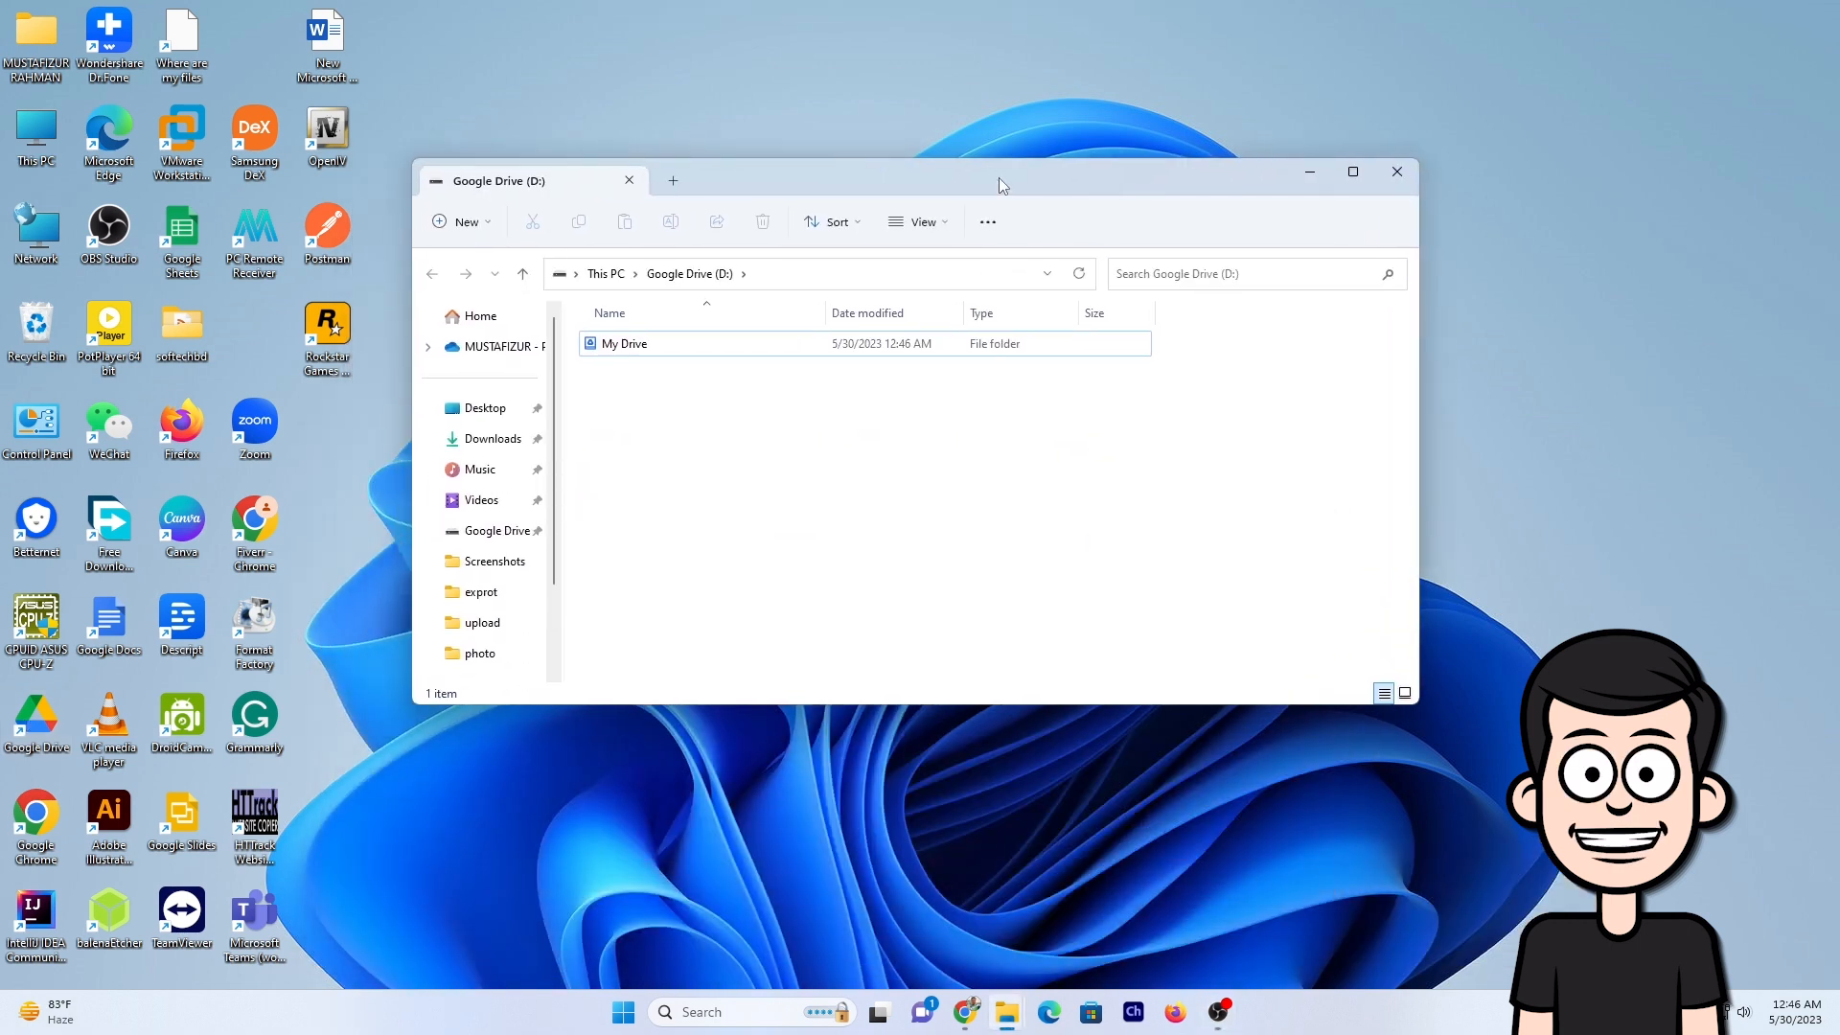
left_click(747, 353)
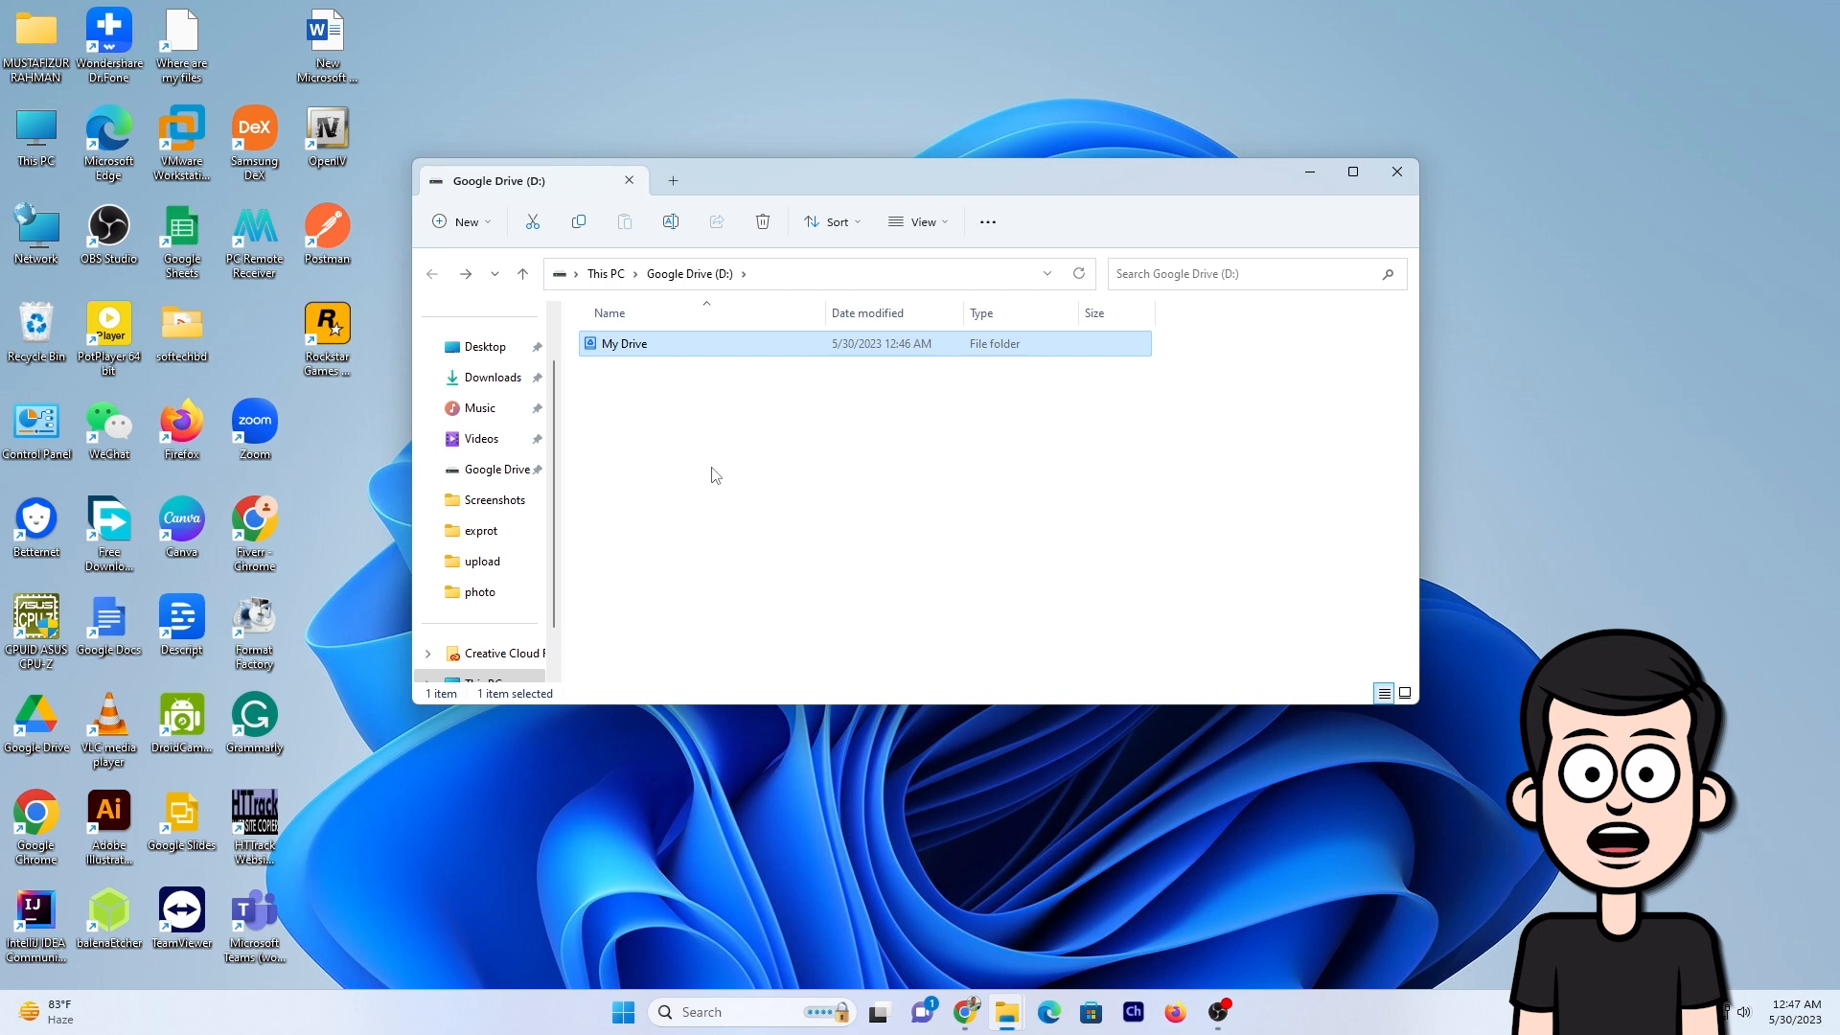
double_click(749, 345)
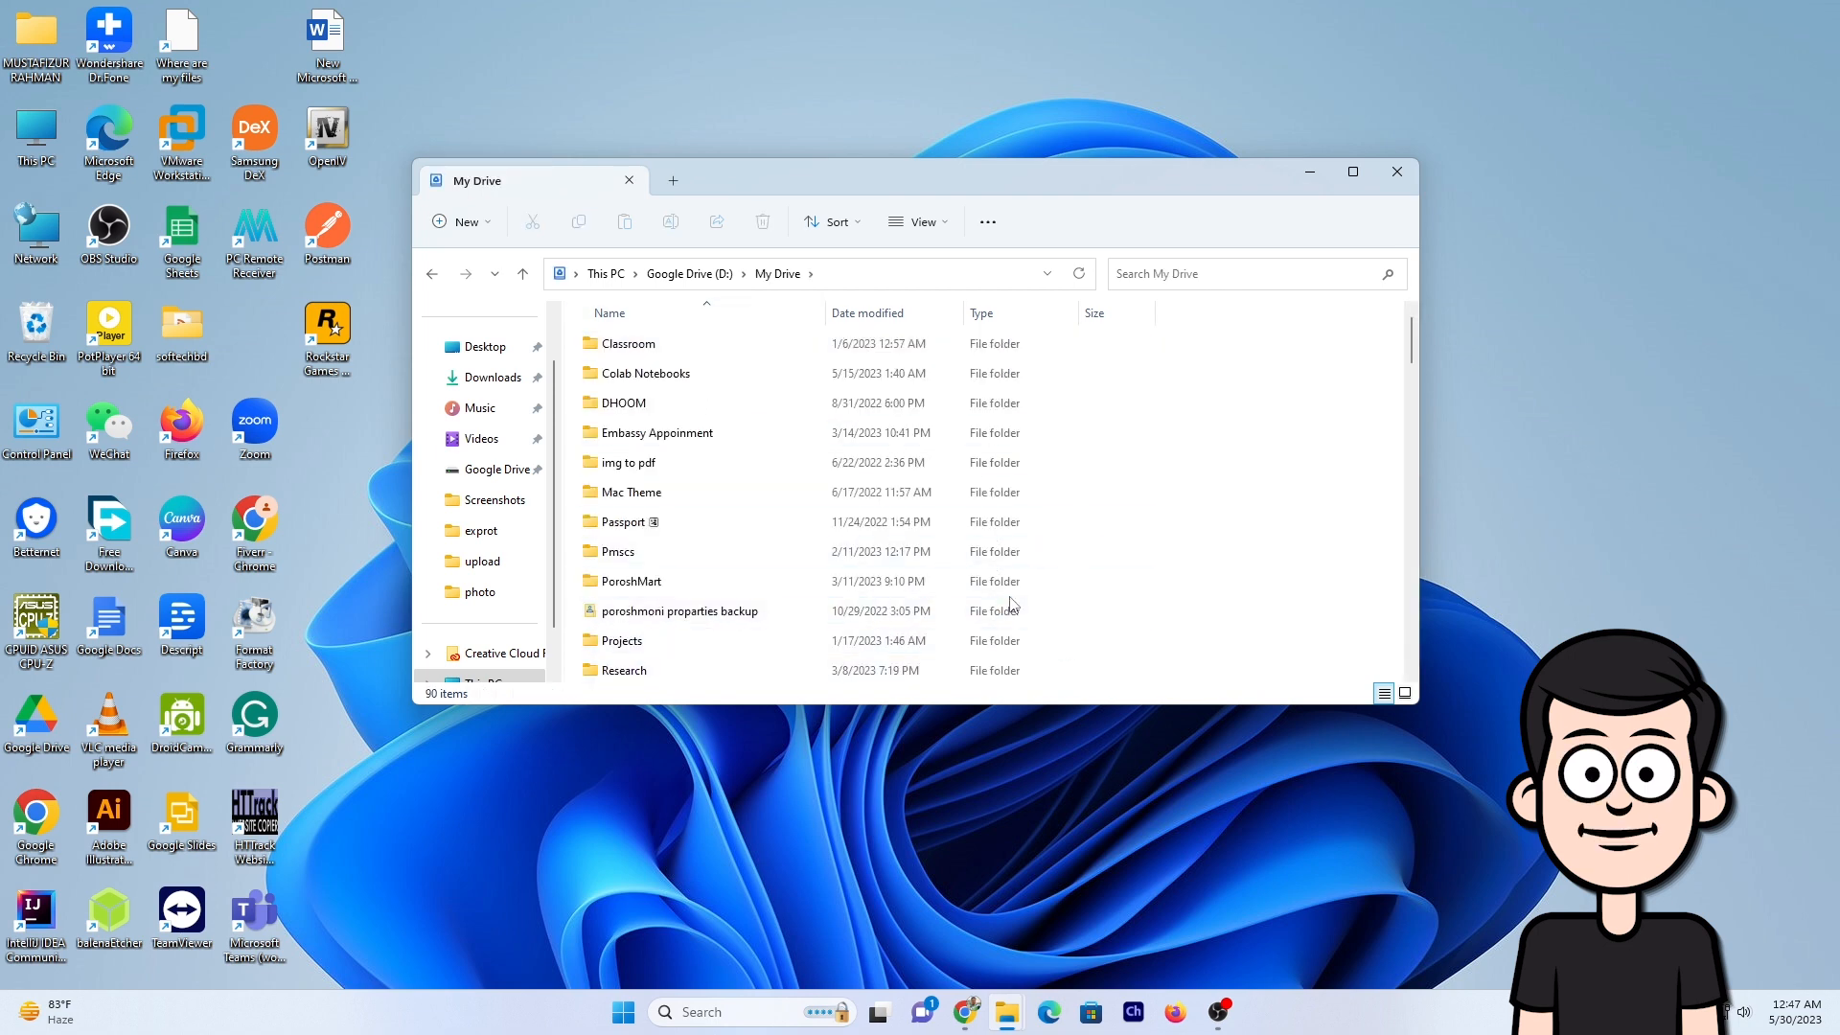
key("ctrl+shift+2")
scroll(1078, 608, "down", 2)
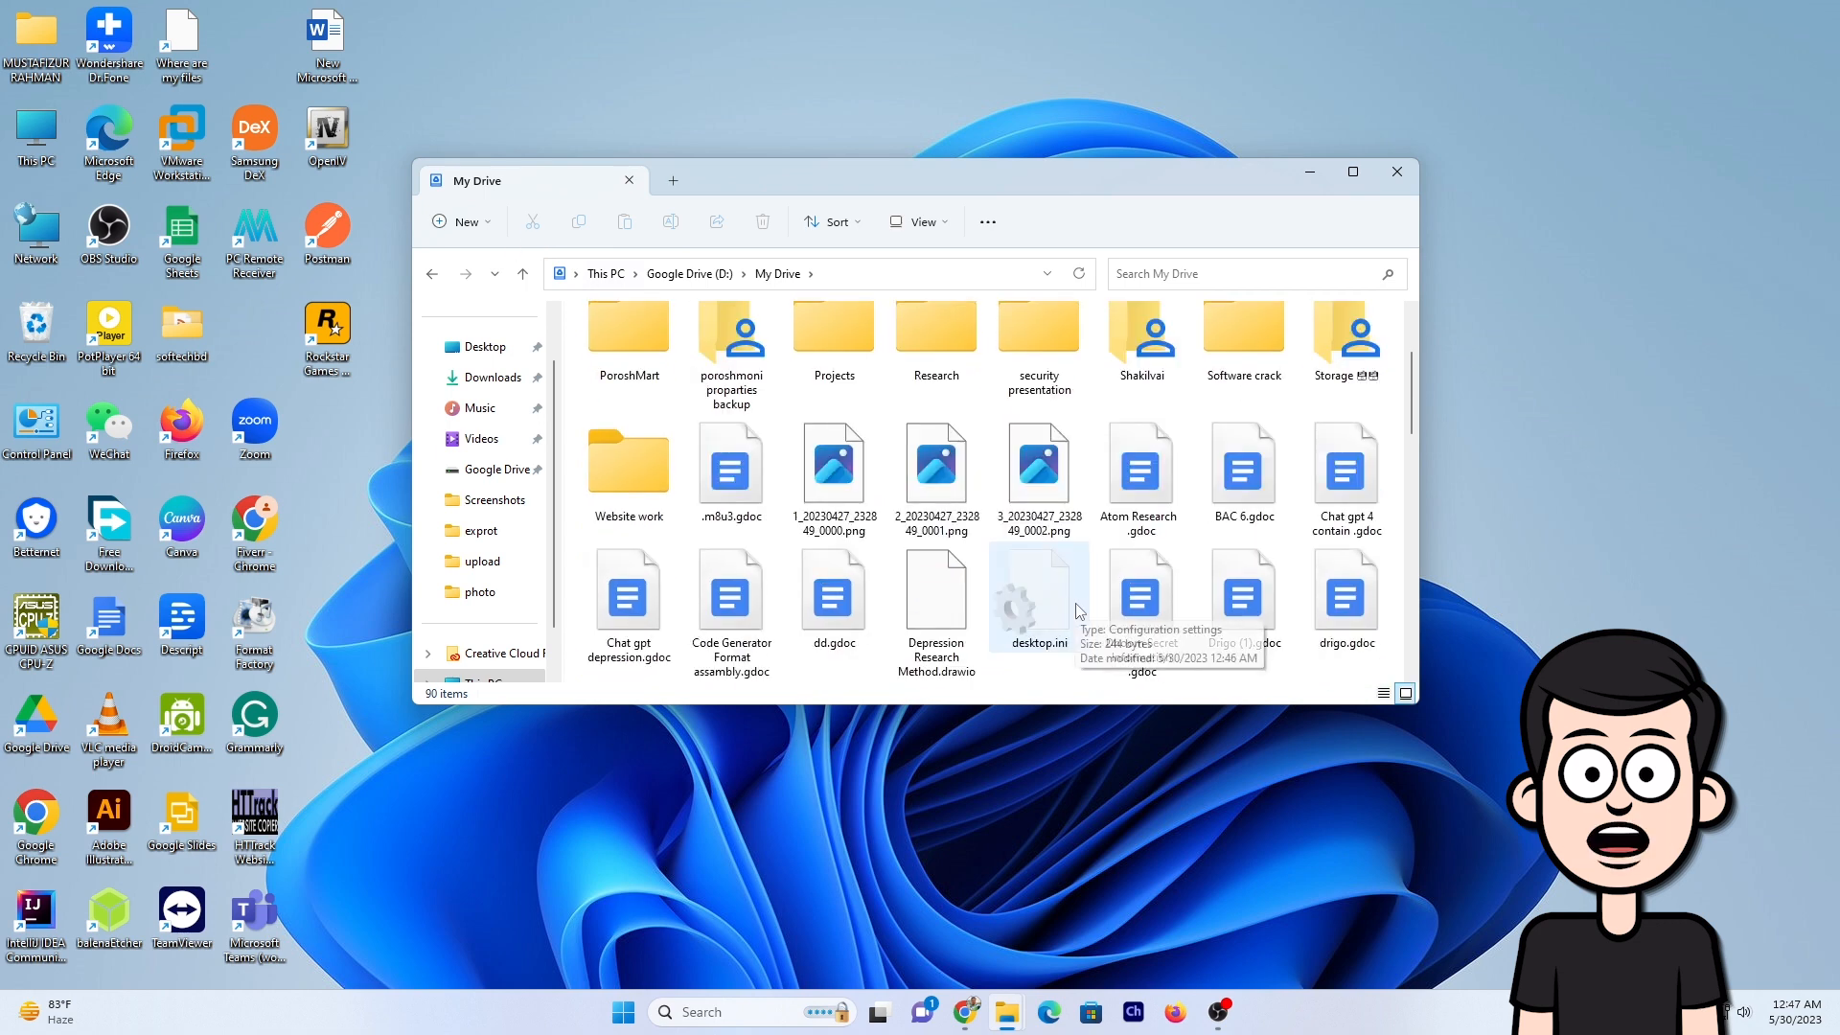
scroll(1083, 606, "up", 2)
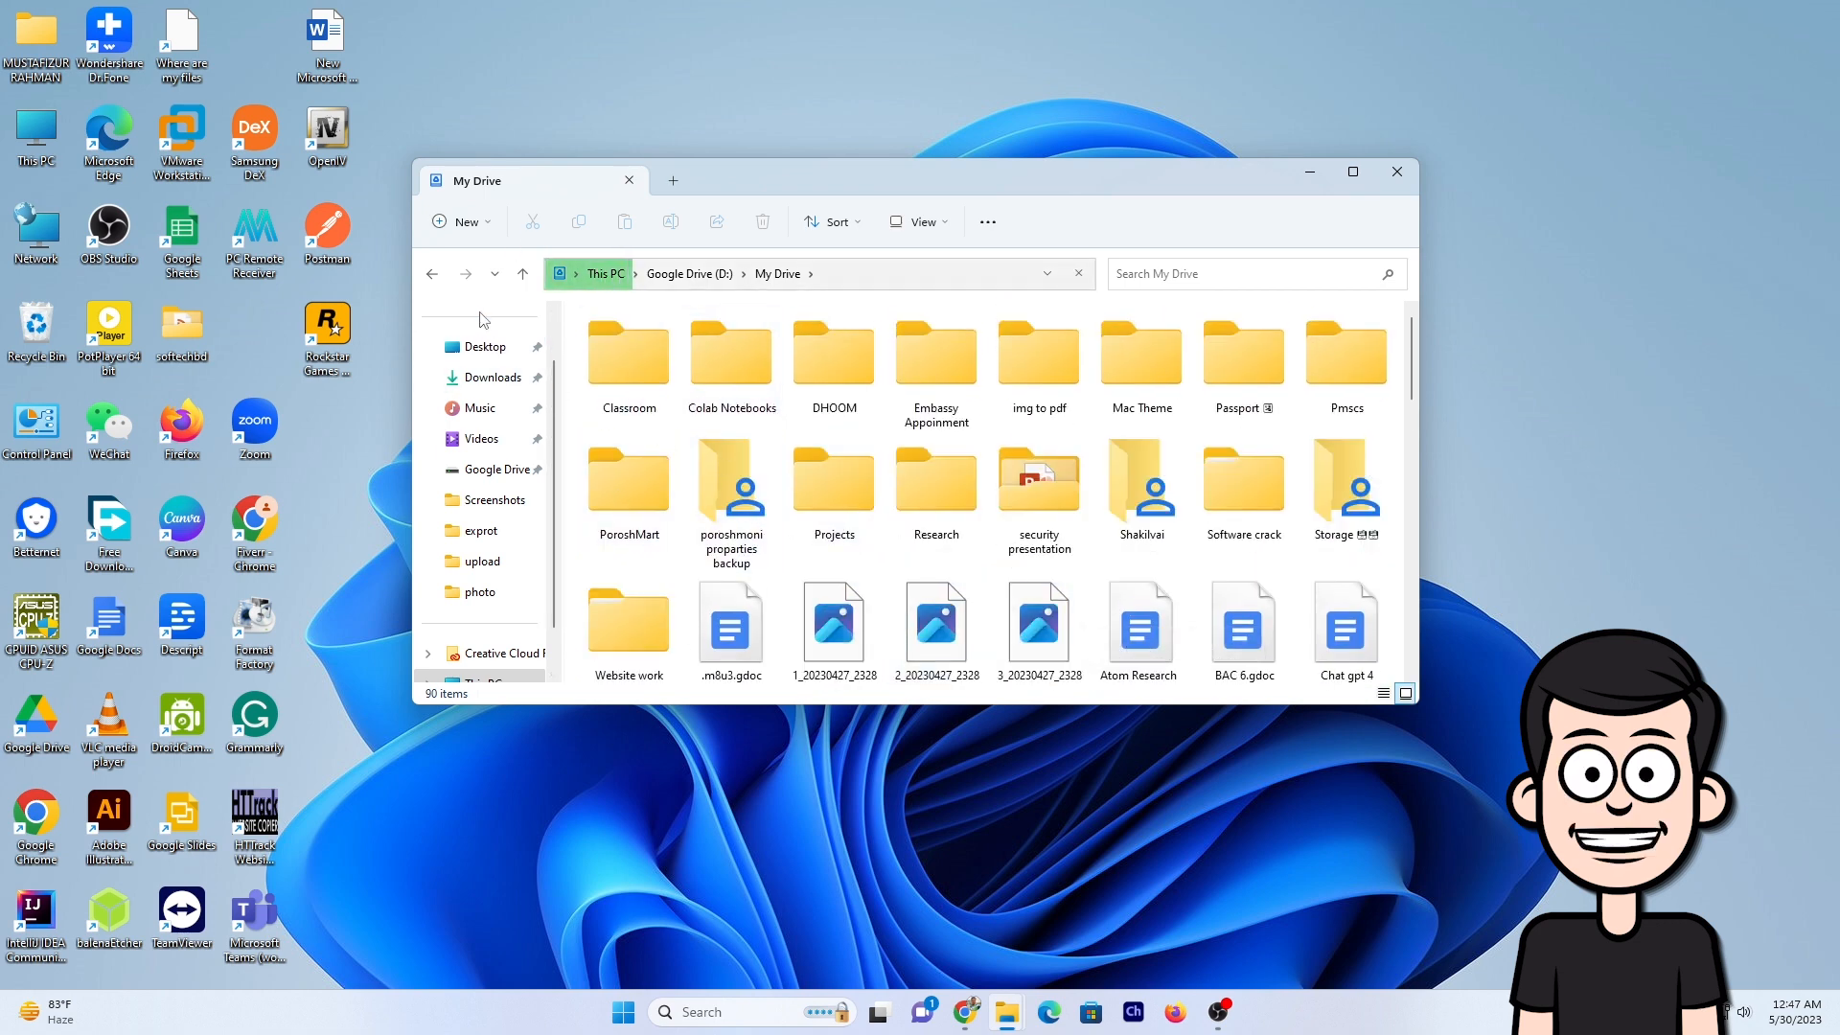
left_click(432, 274)
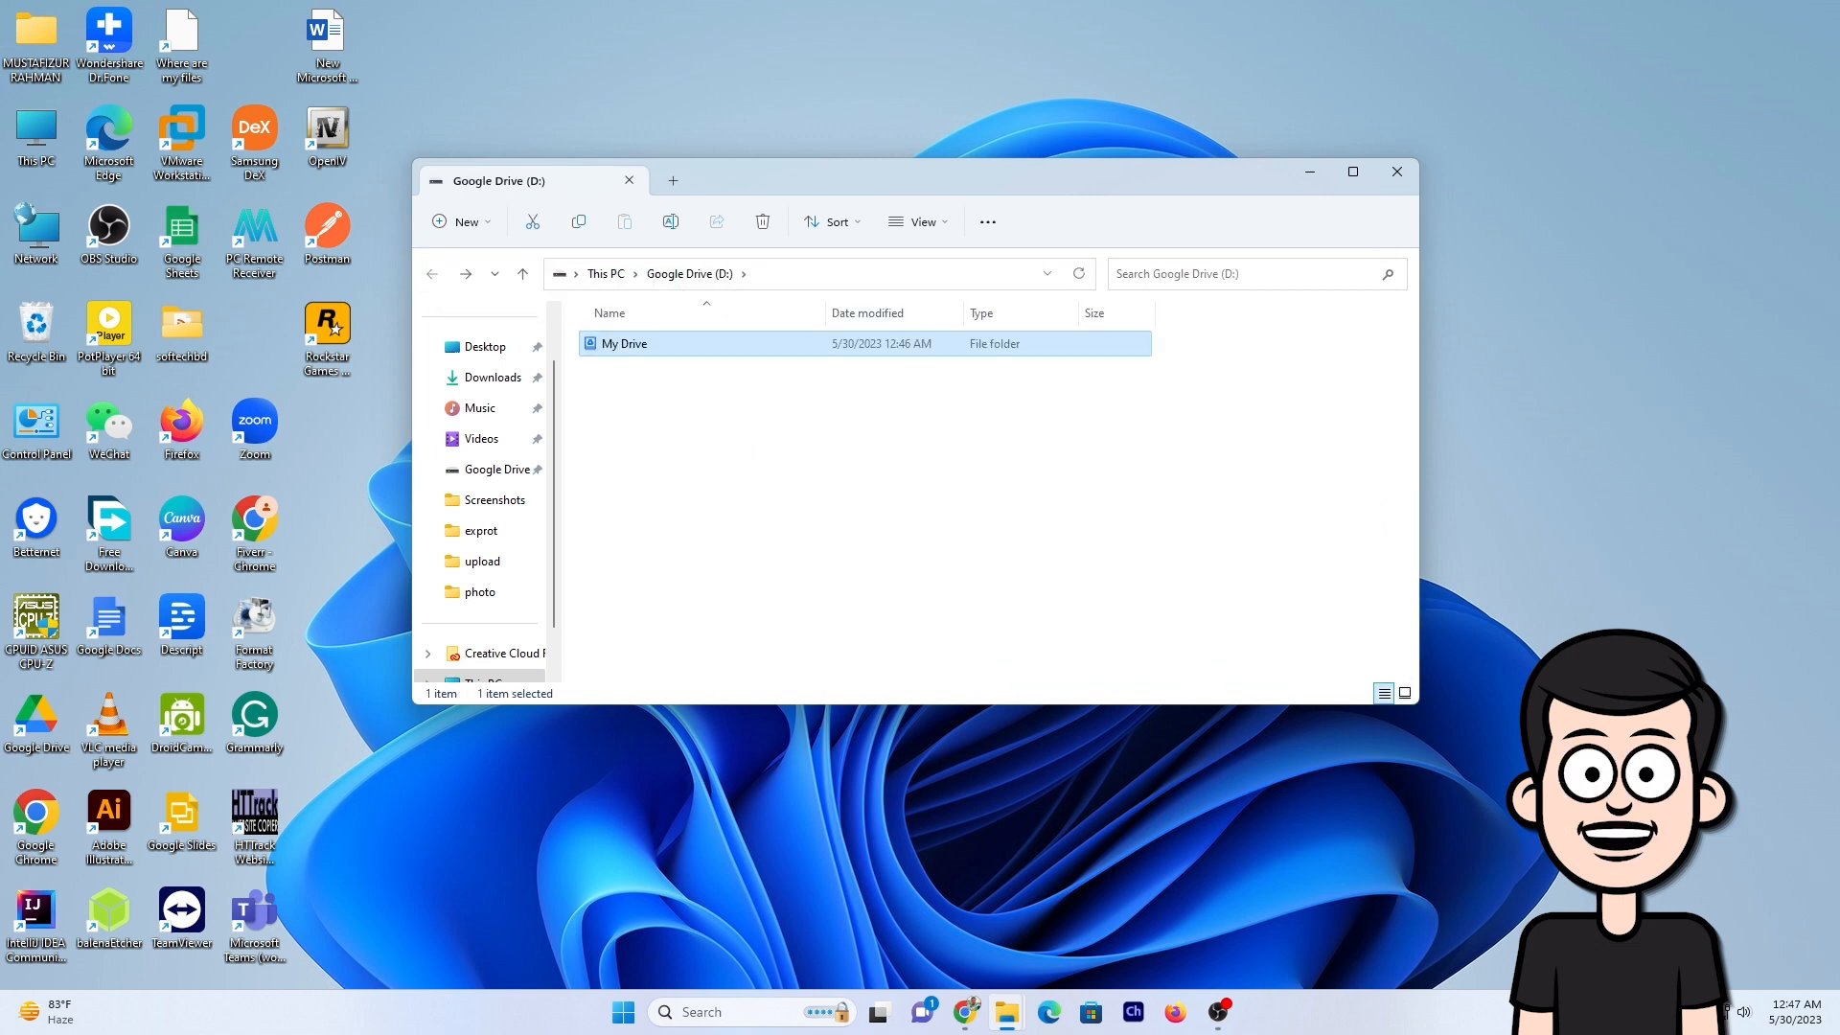
Step: Open the Google Drive preferences and decline the introductory tour
left_click(1630, 1011)
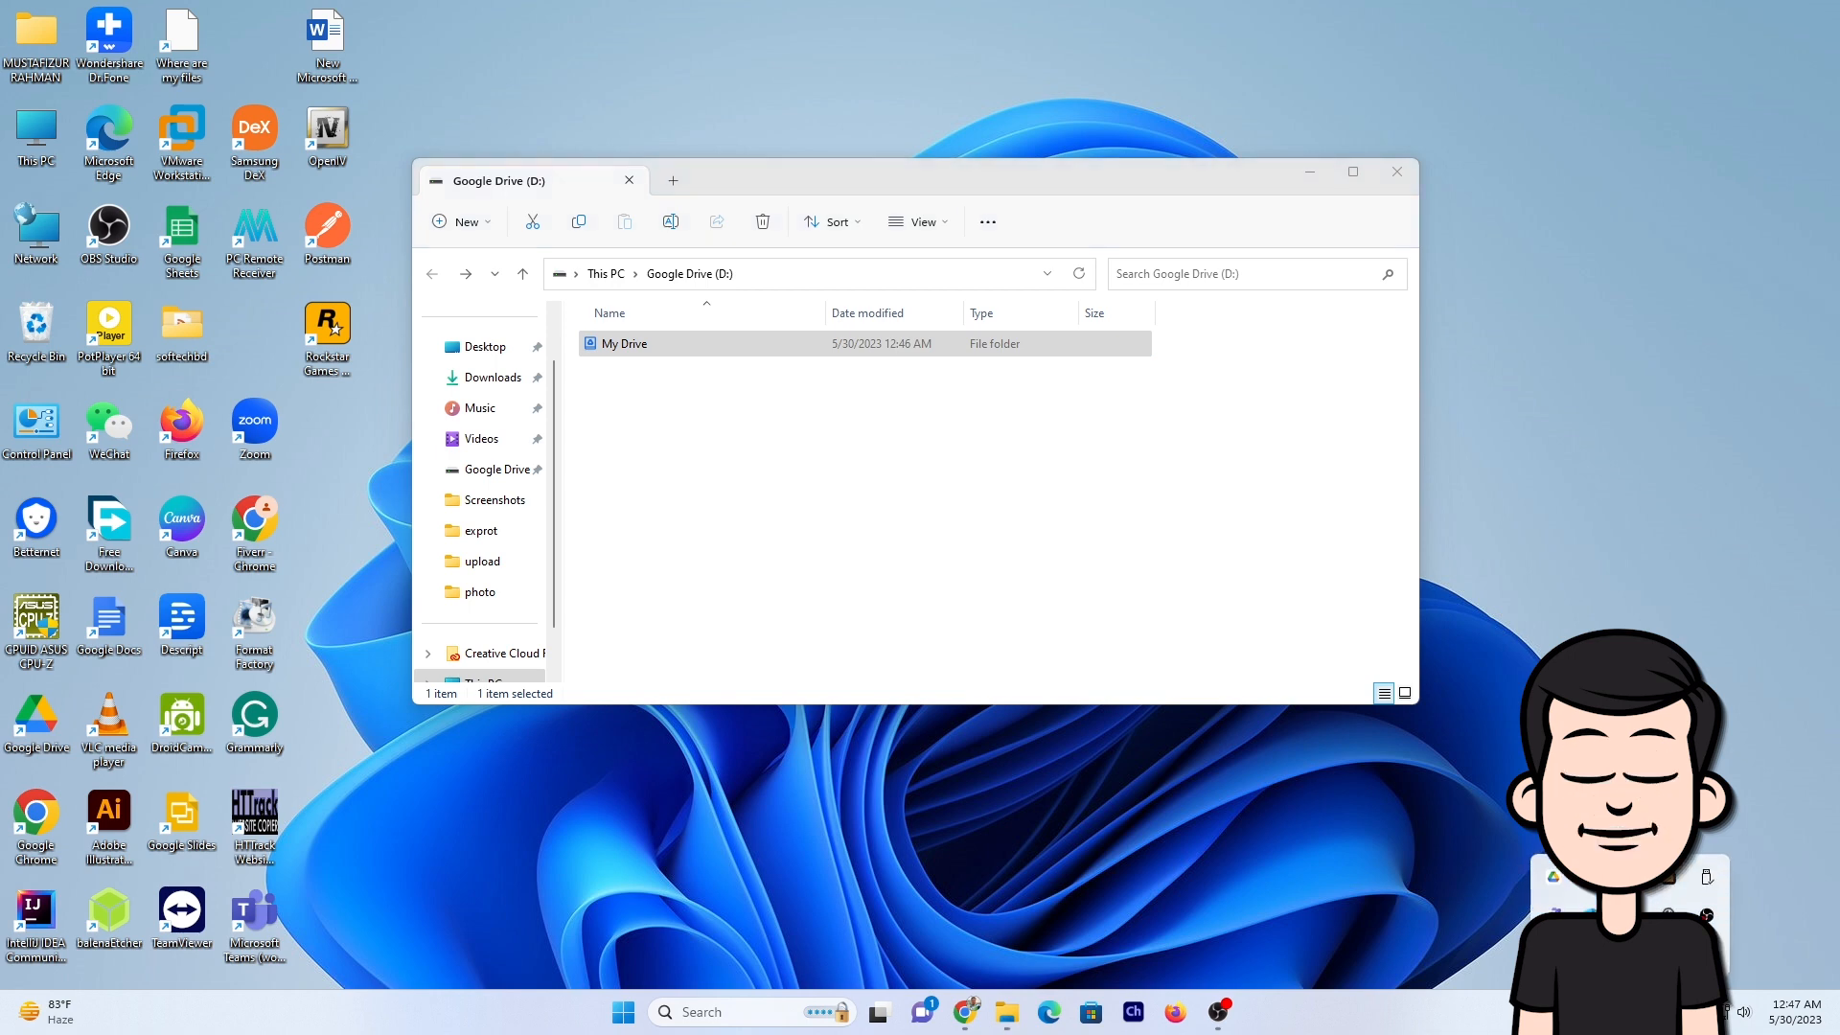
left_click(1553, 879)
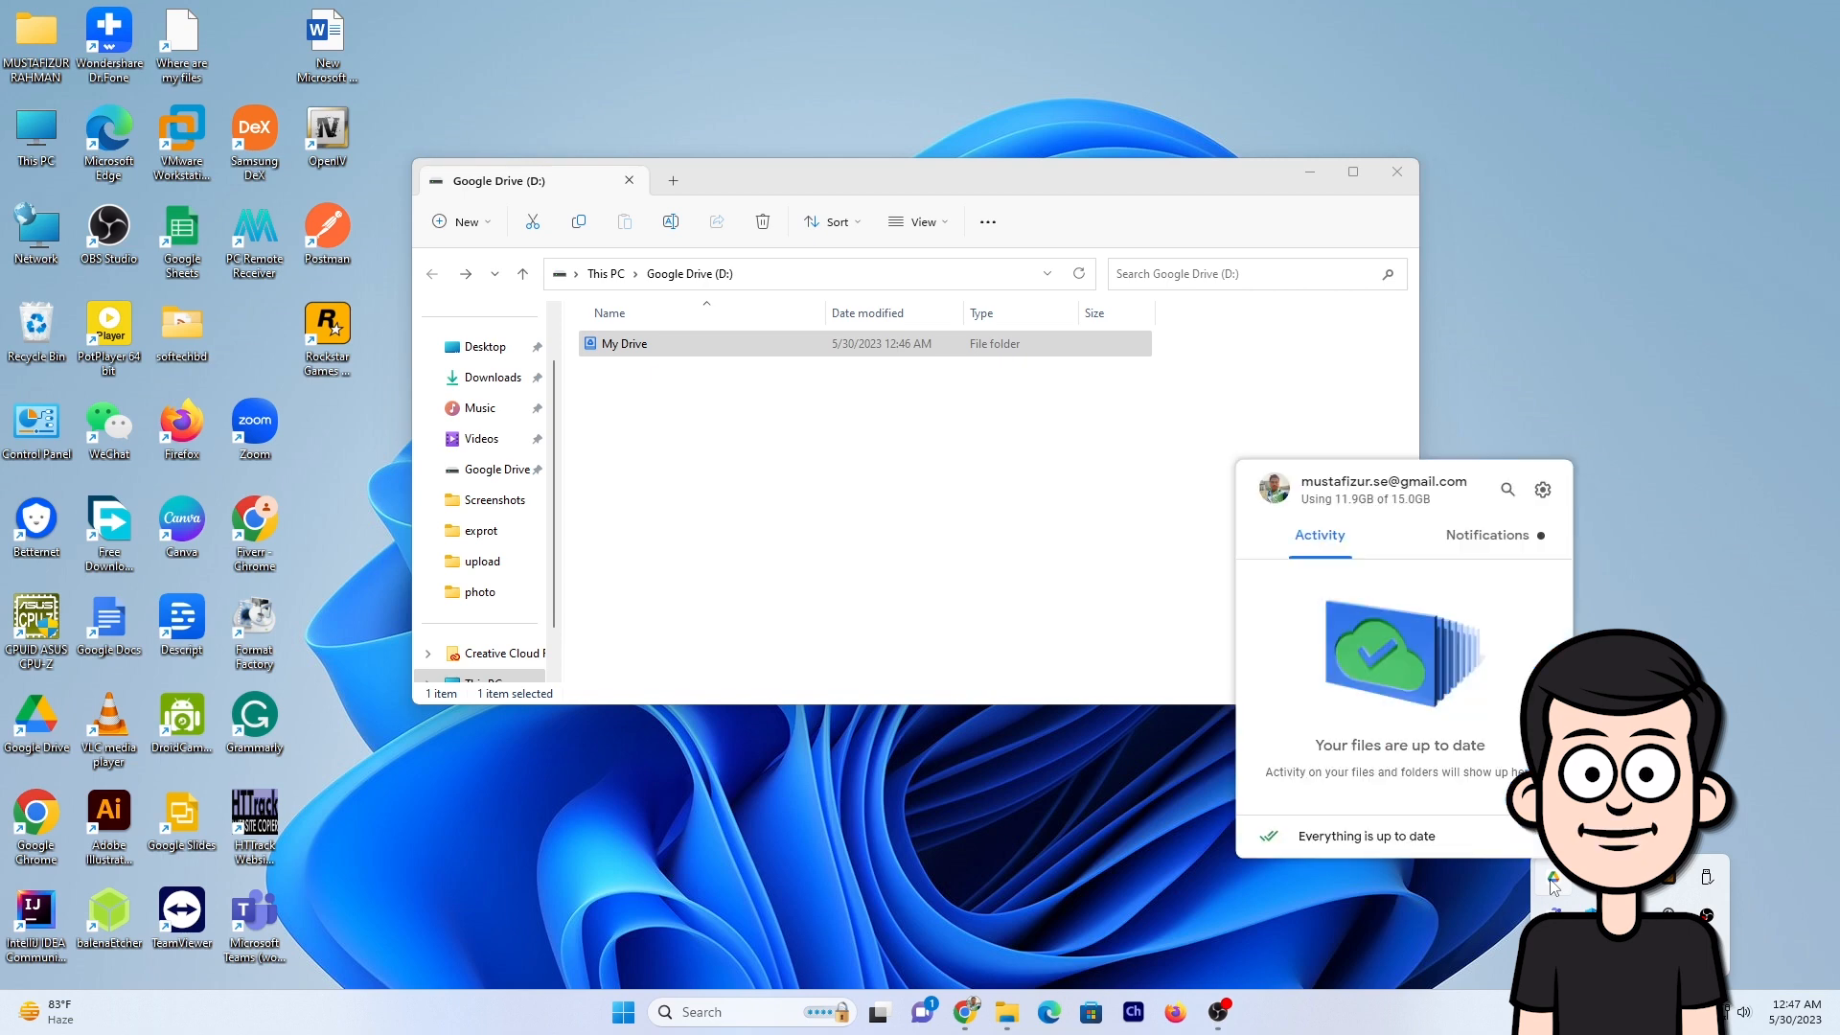
left_click(1545, 490)
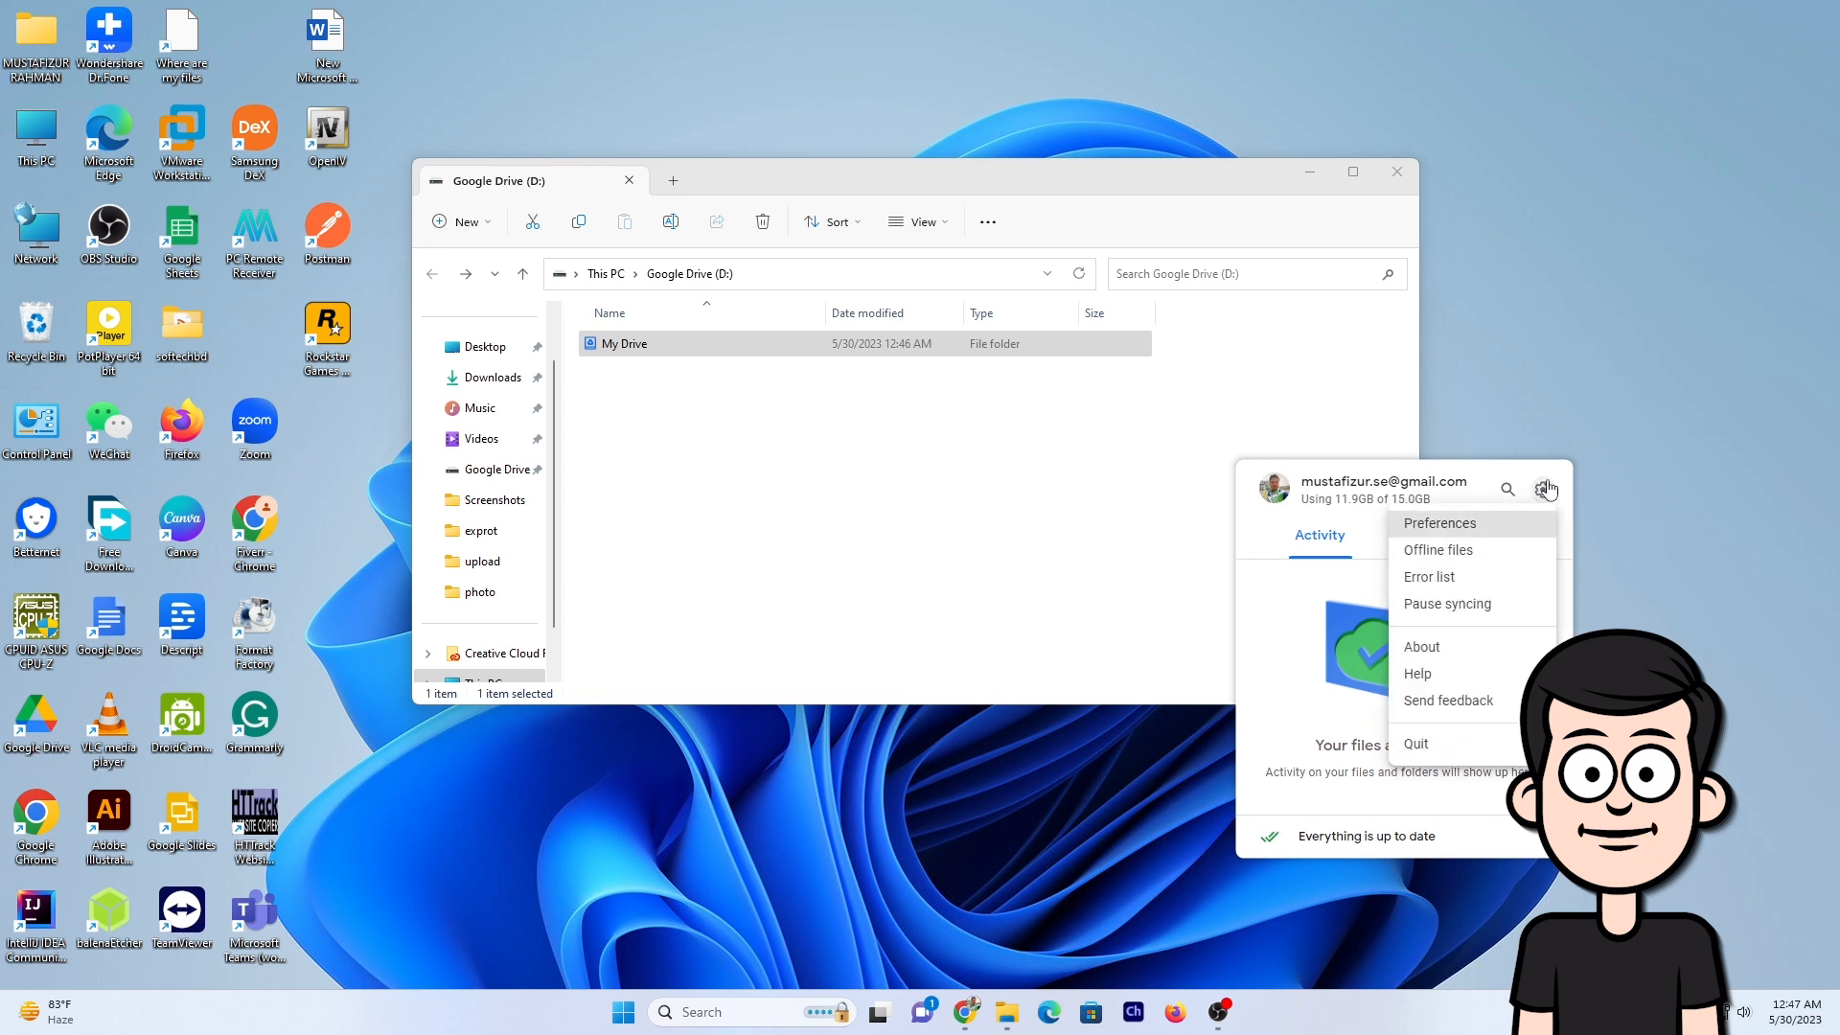
left_click(1488, 524)
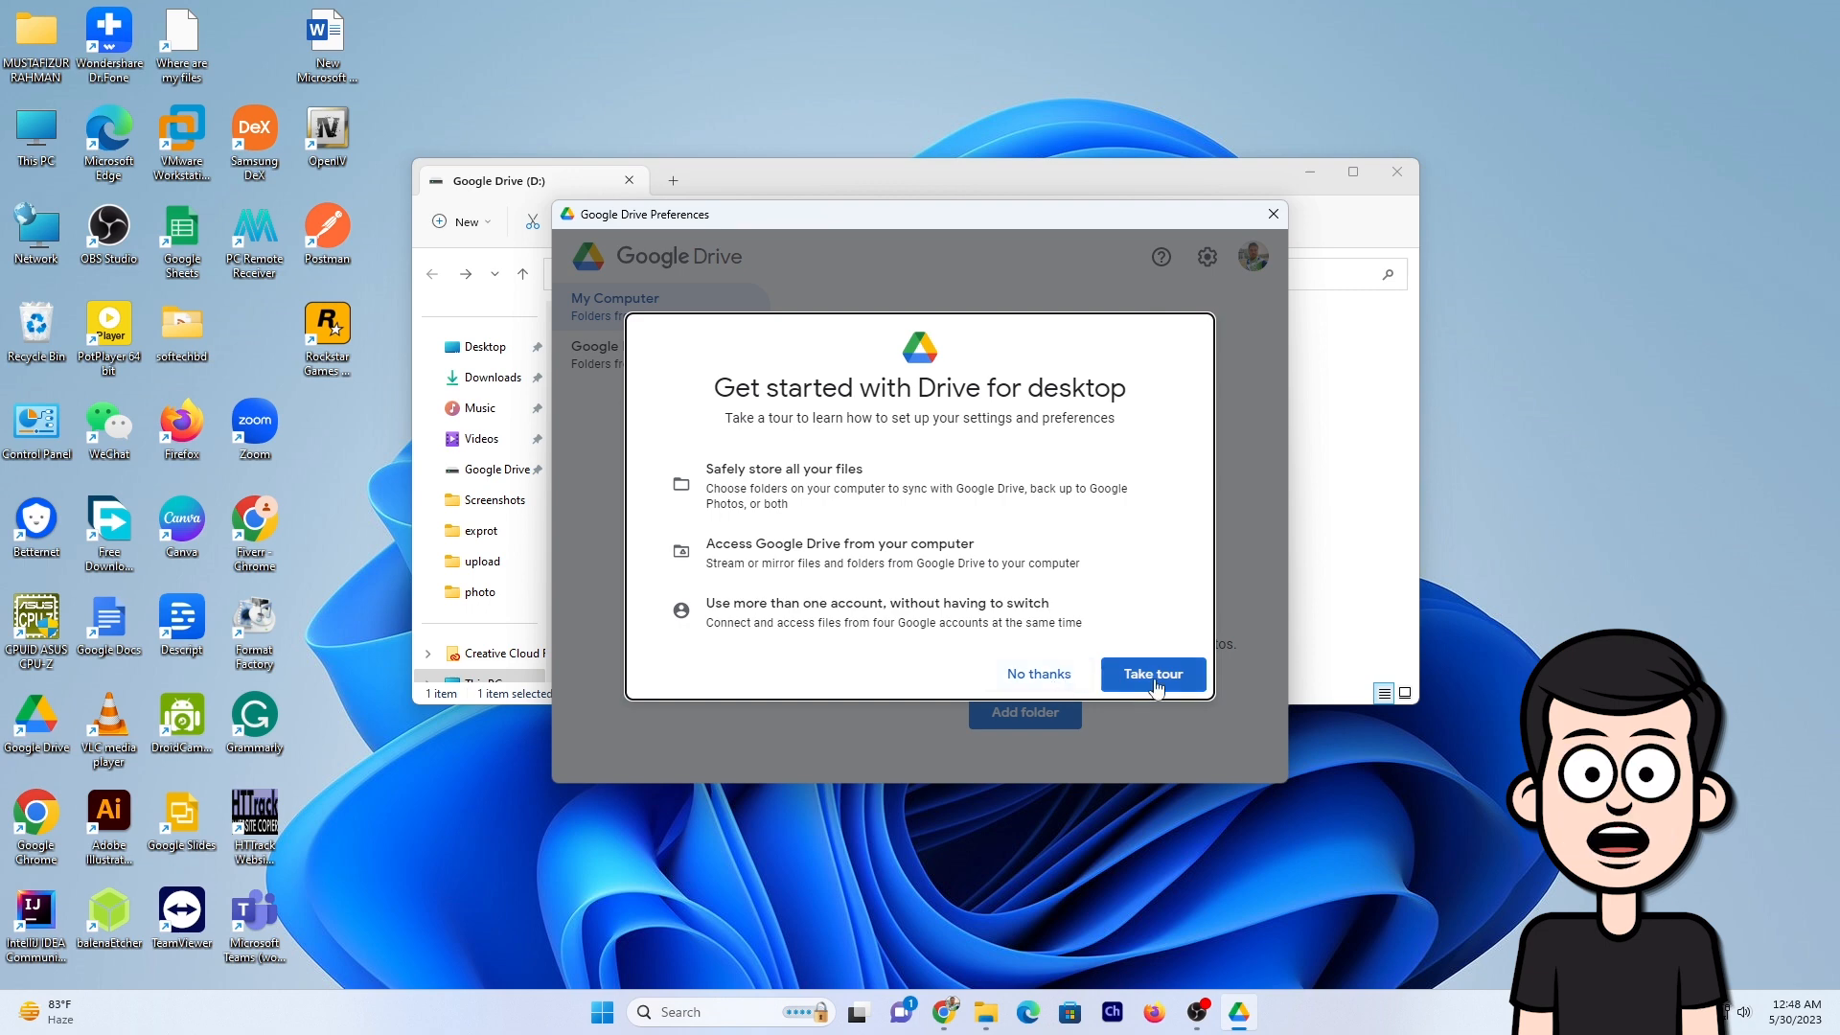
left_click(1045, 675)
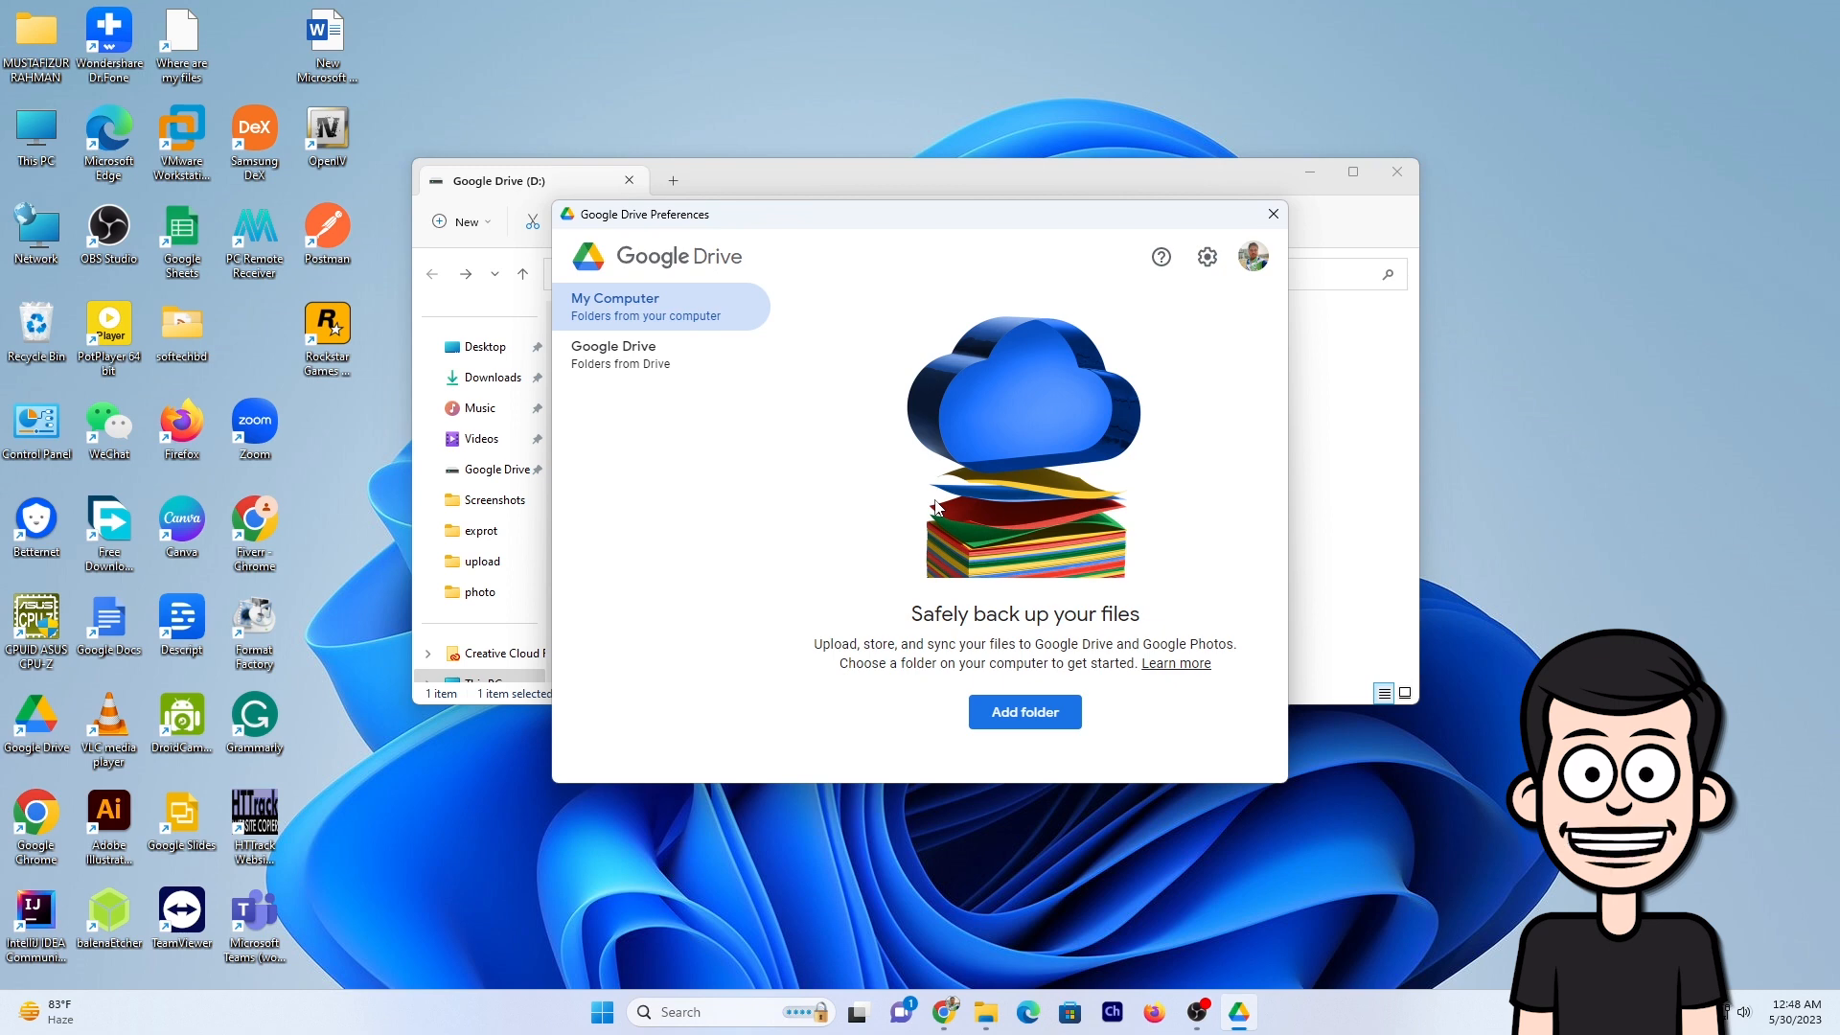
Step: Open the My Drive folder on Google Drive (D:) from This PC
double_click(39, 134)
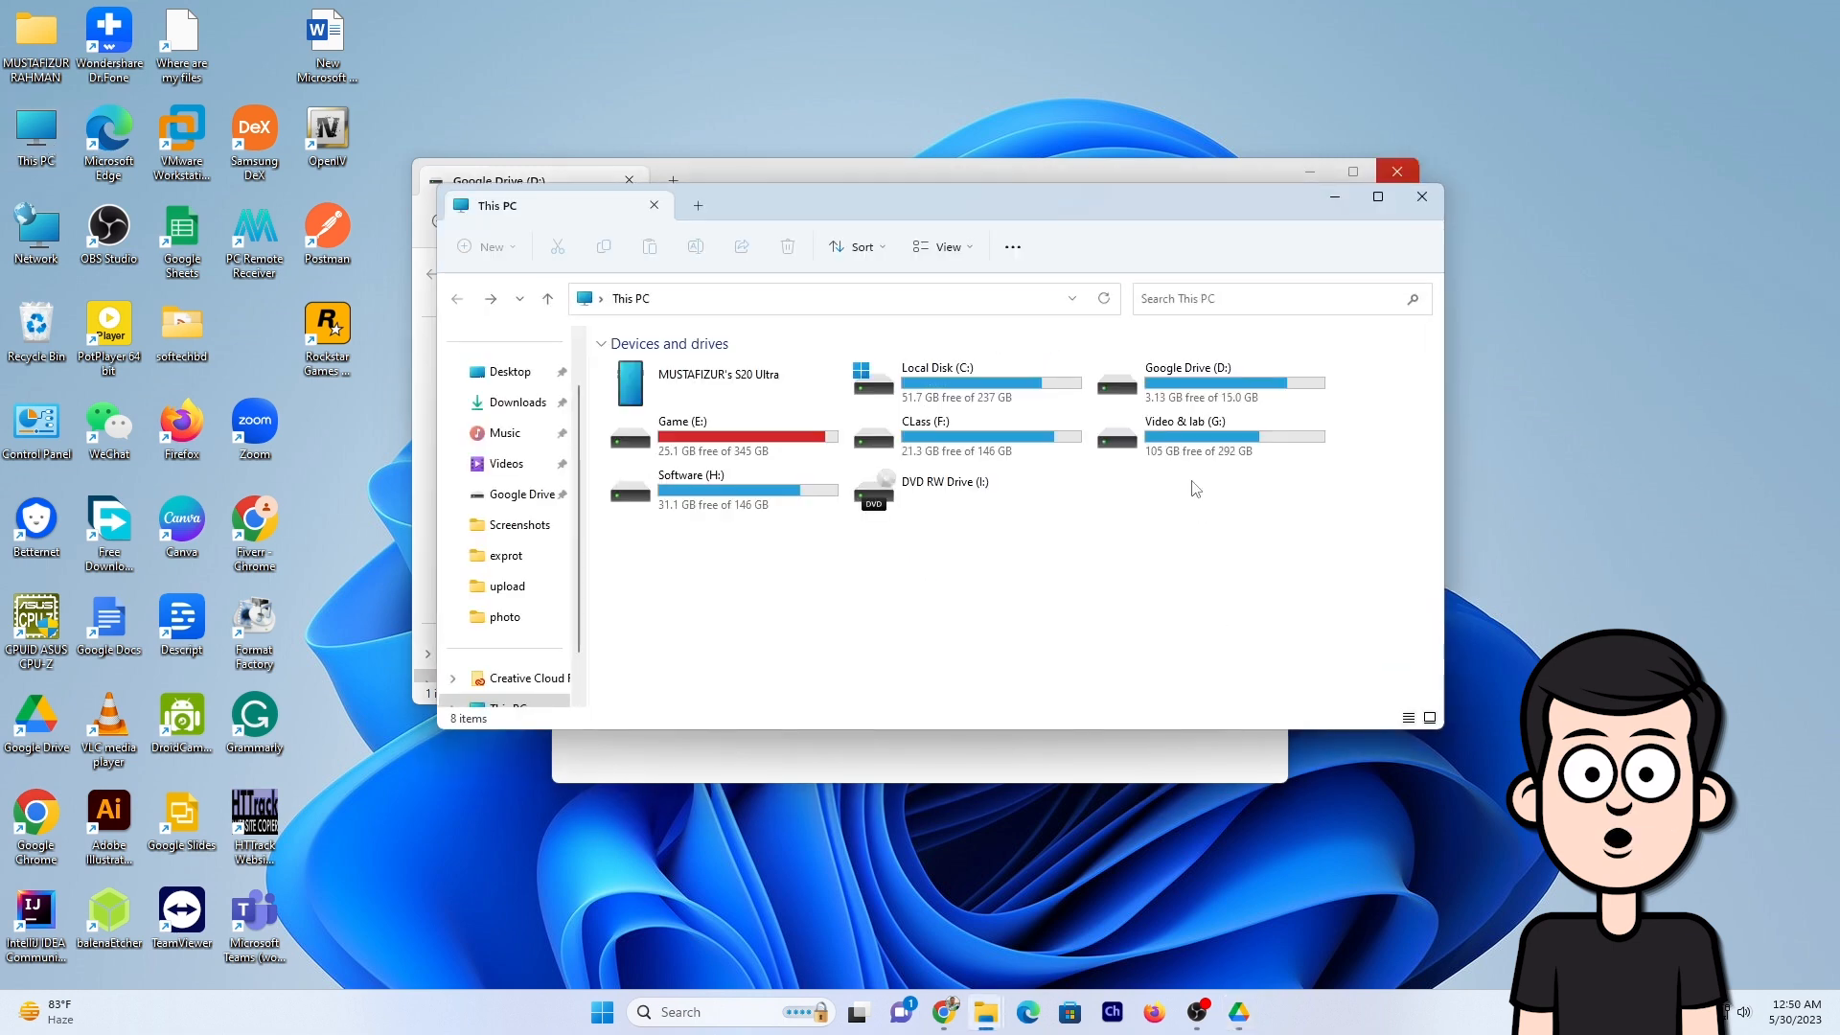
double_click(1234, 386)
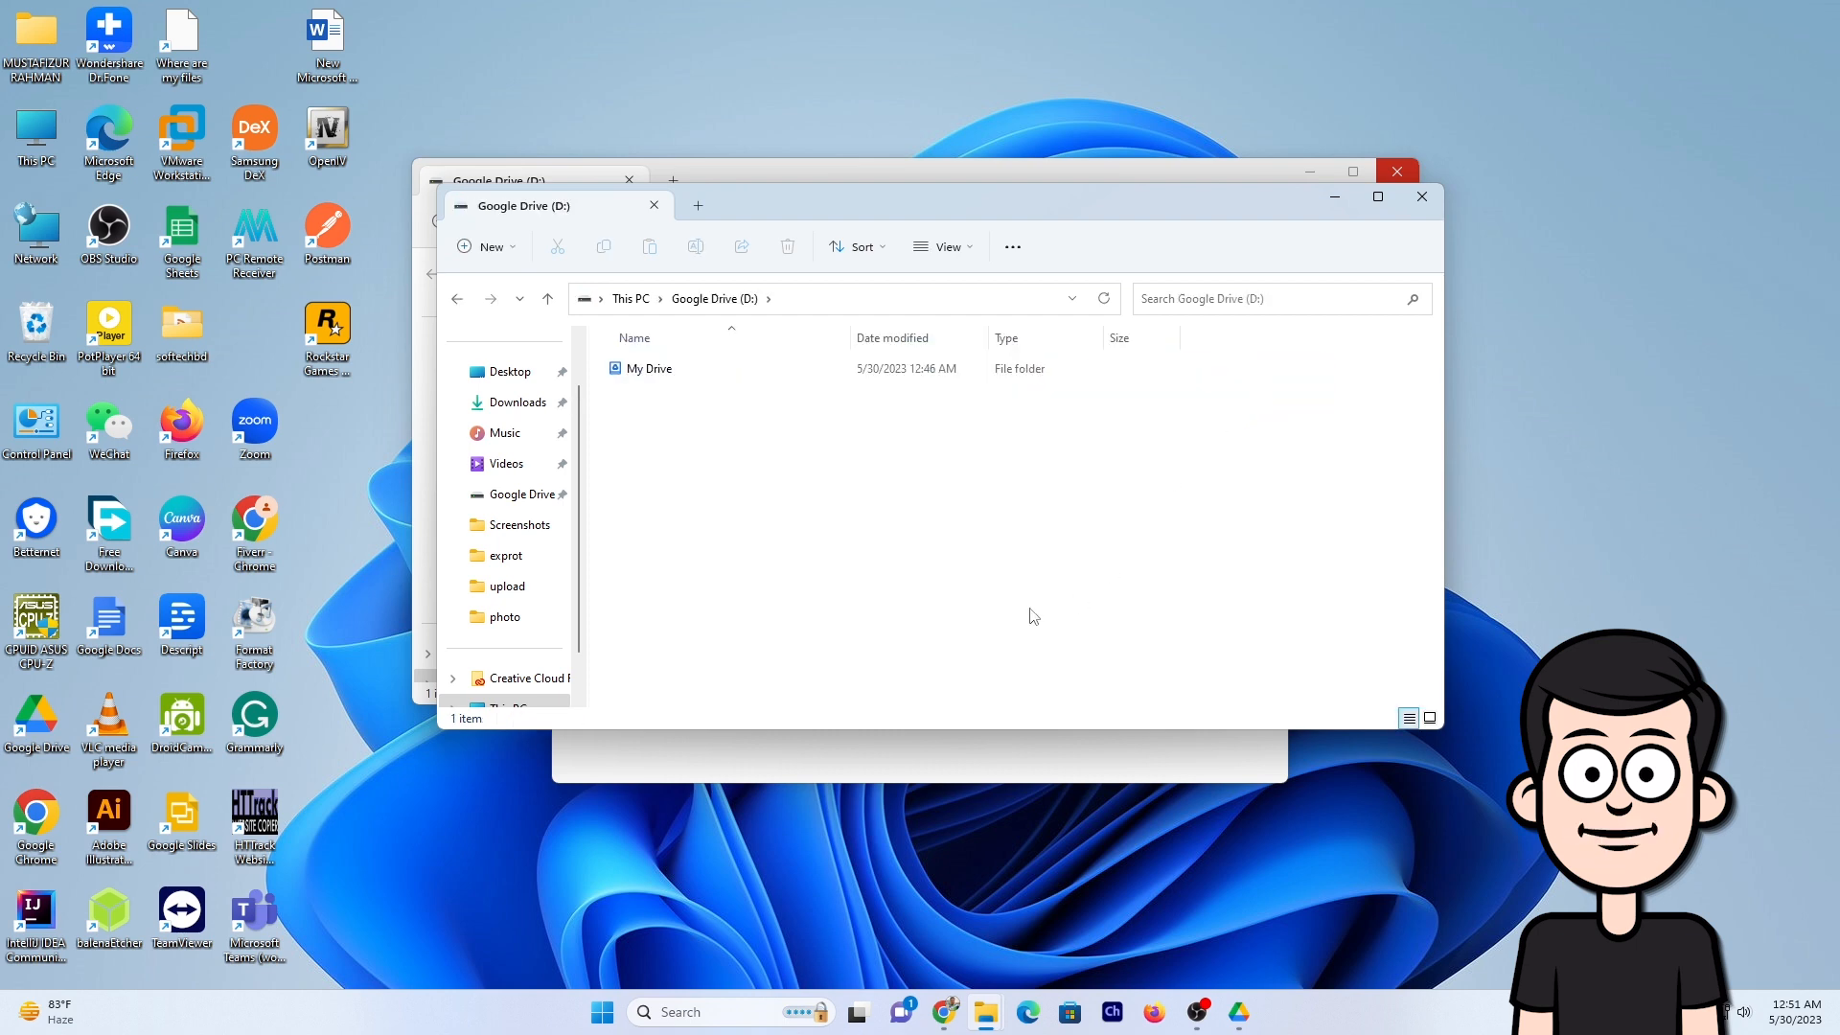
double_click(738, 378)
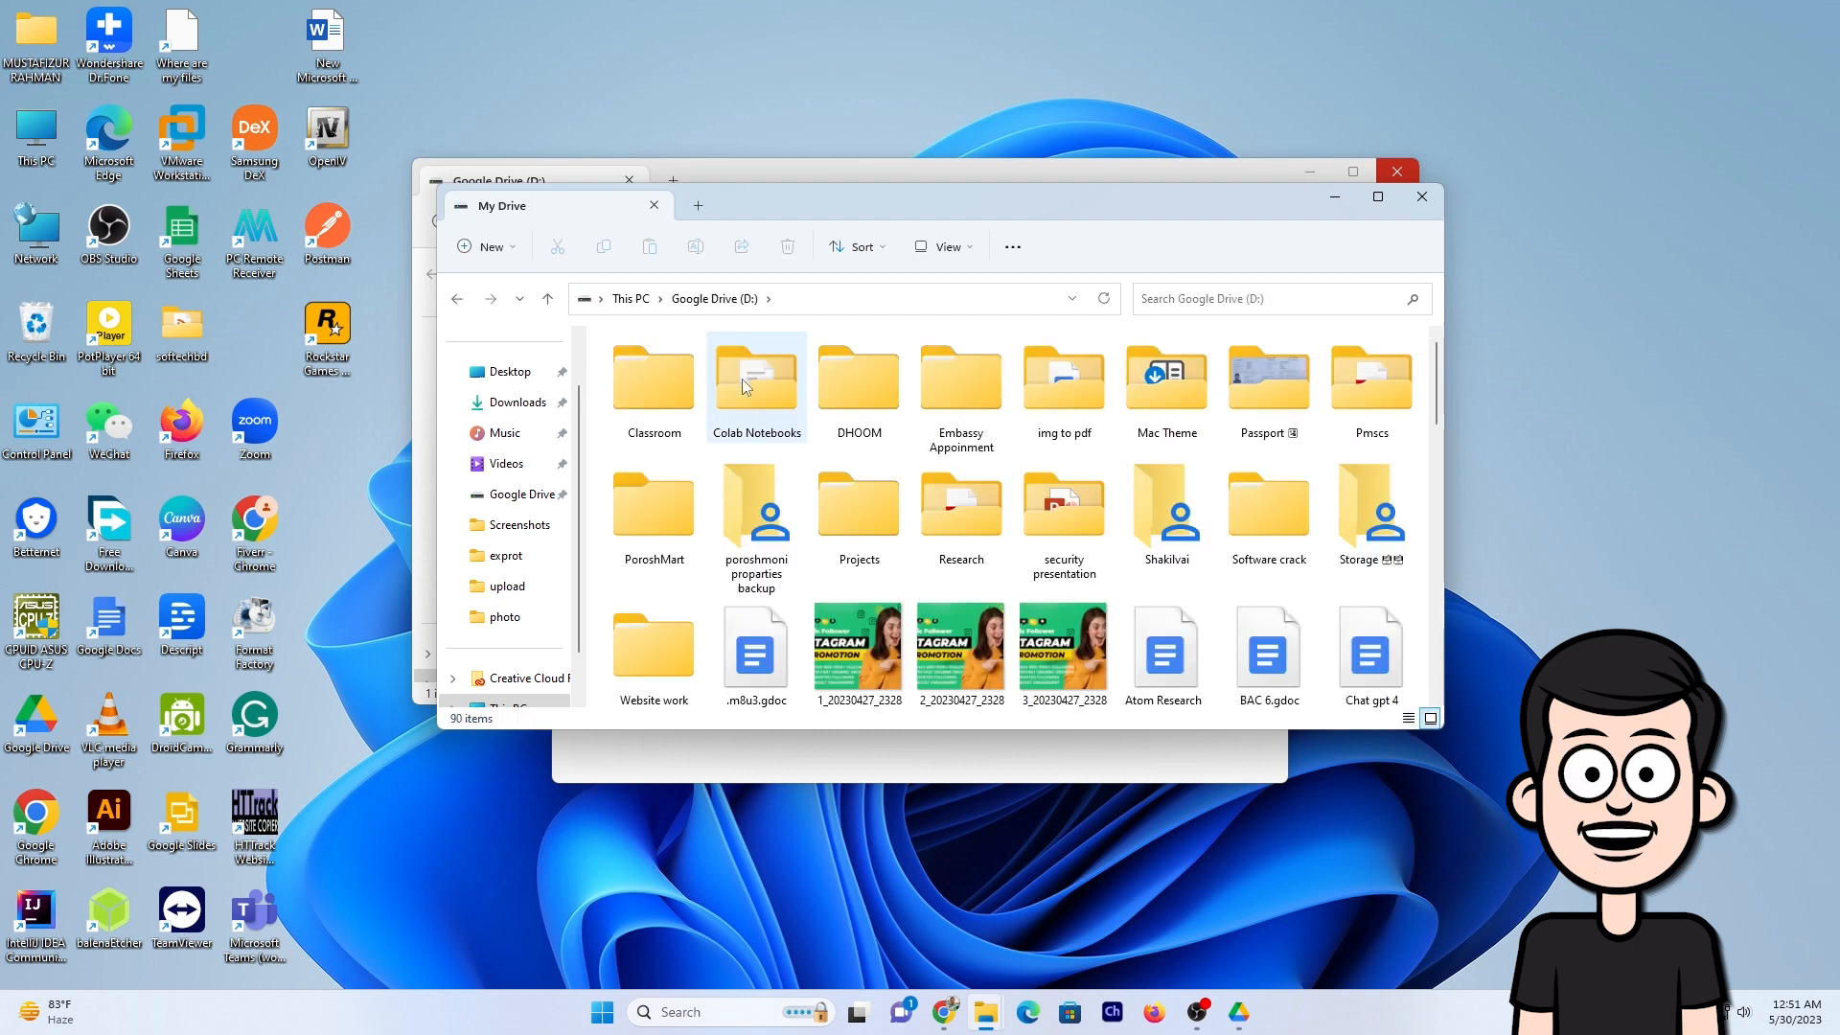
Step: Create a text document named softechbd.txt in My Drive, enter softechbd as its content, and save and close it
scroll(1086, 571, "down", 15)
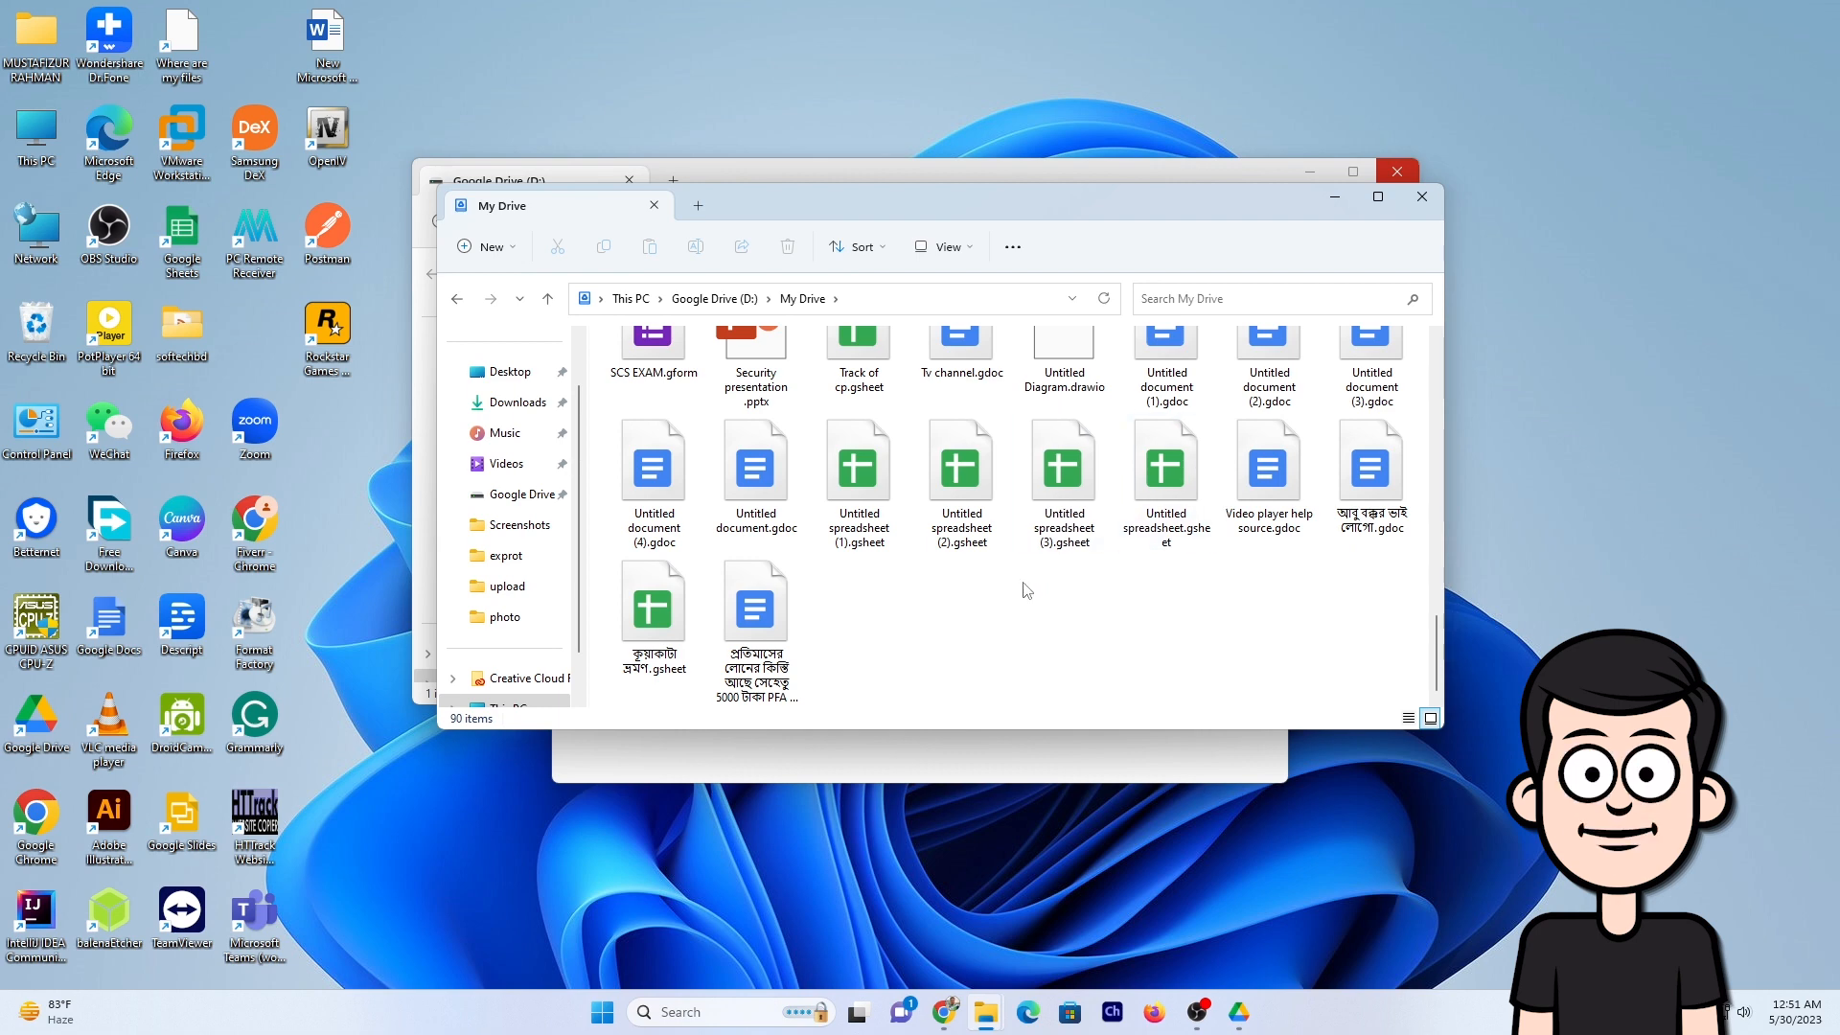
right_click(934, 614)
mouse_move(1038, 769)
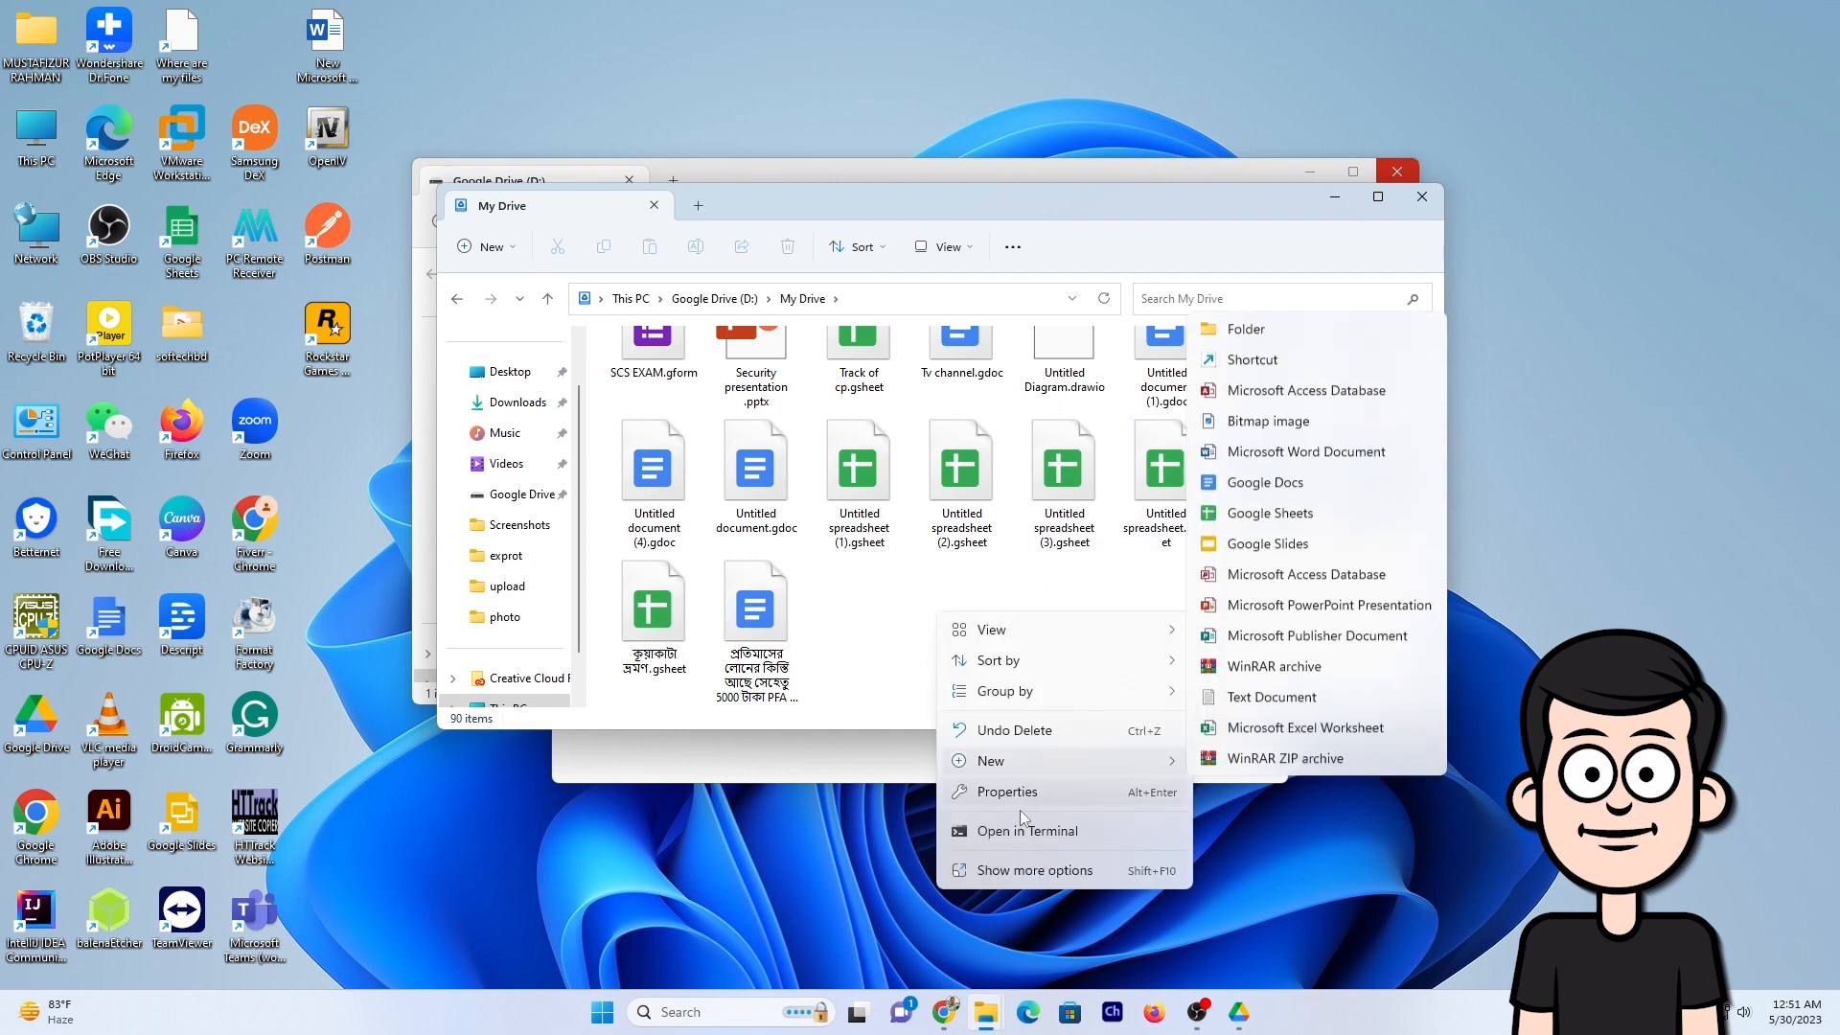
left_click(1255, 697)
type("s")
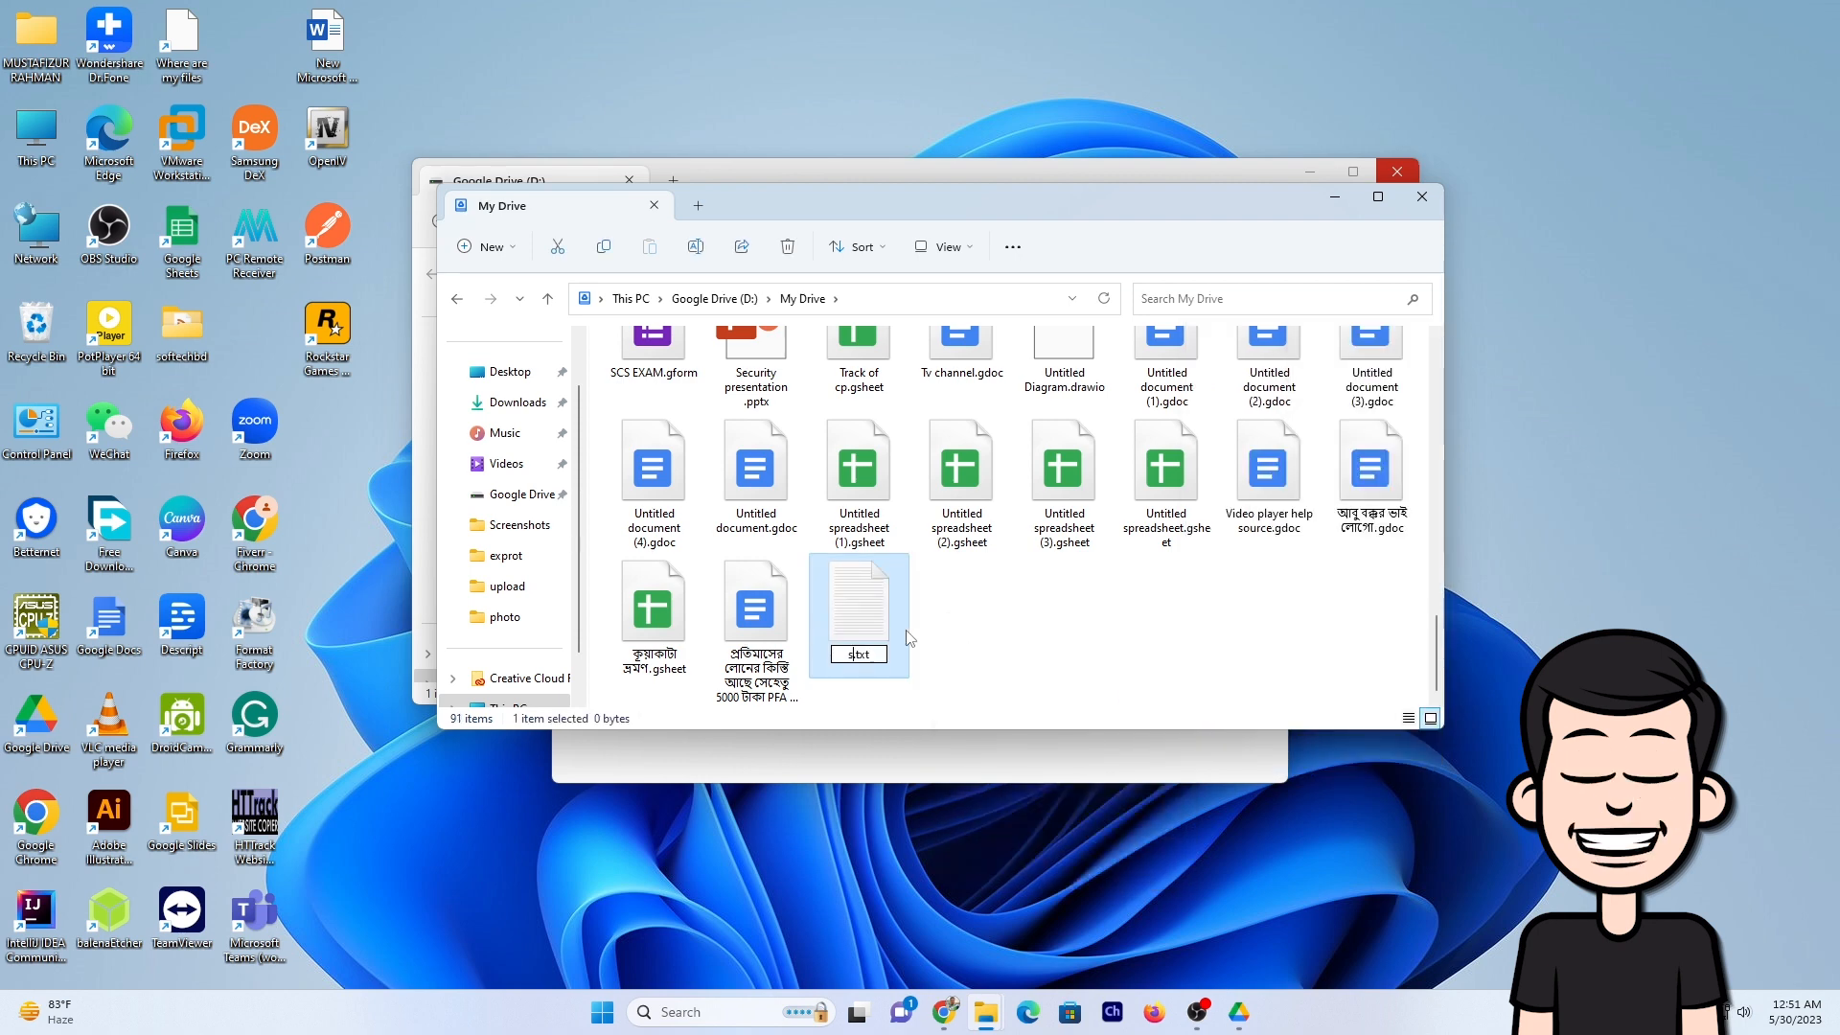
type("oftechb")
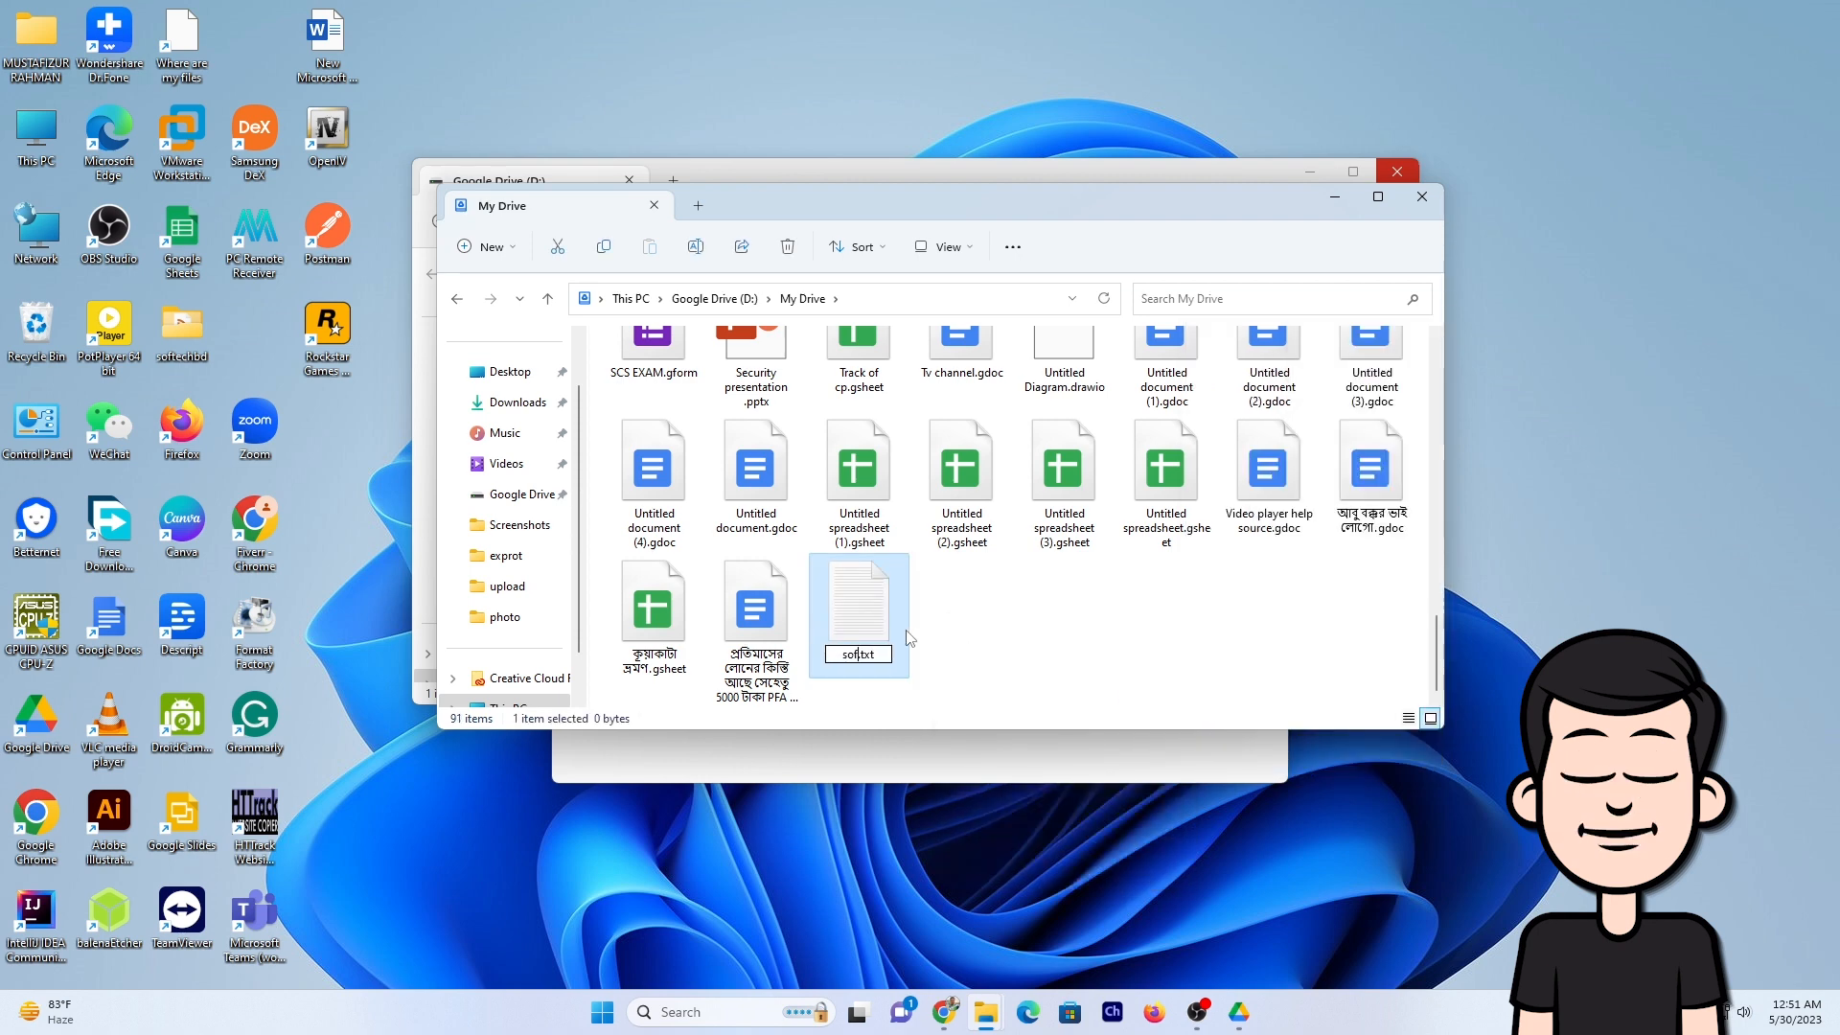
type("d")
key("Return")
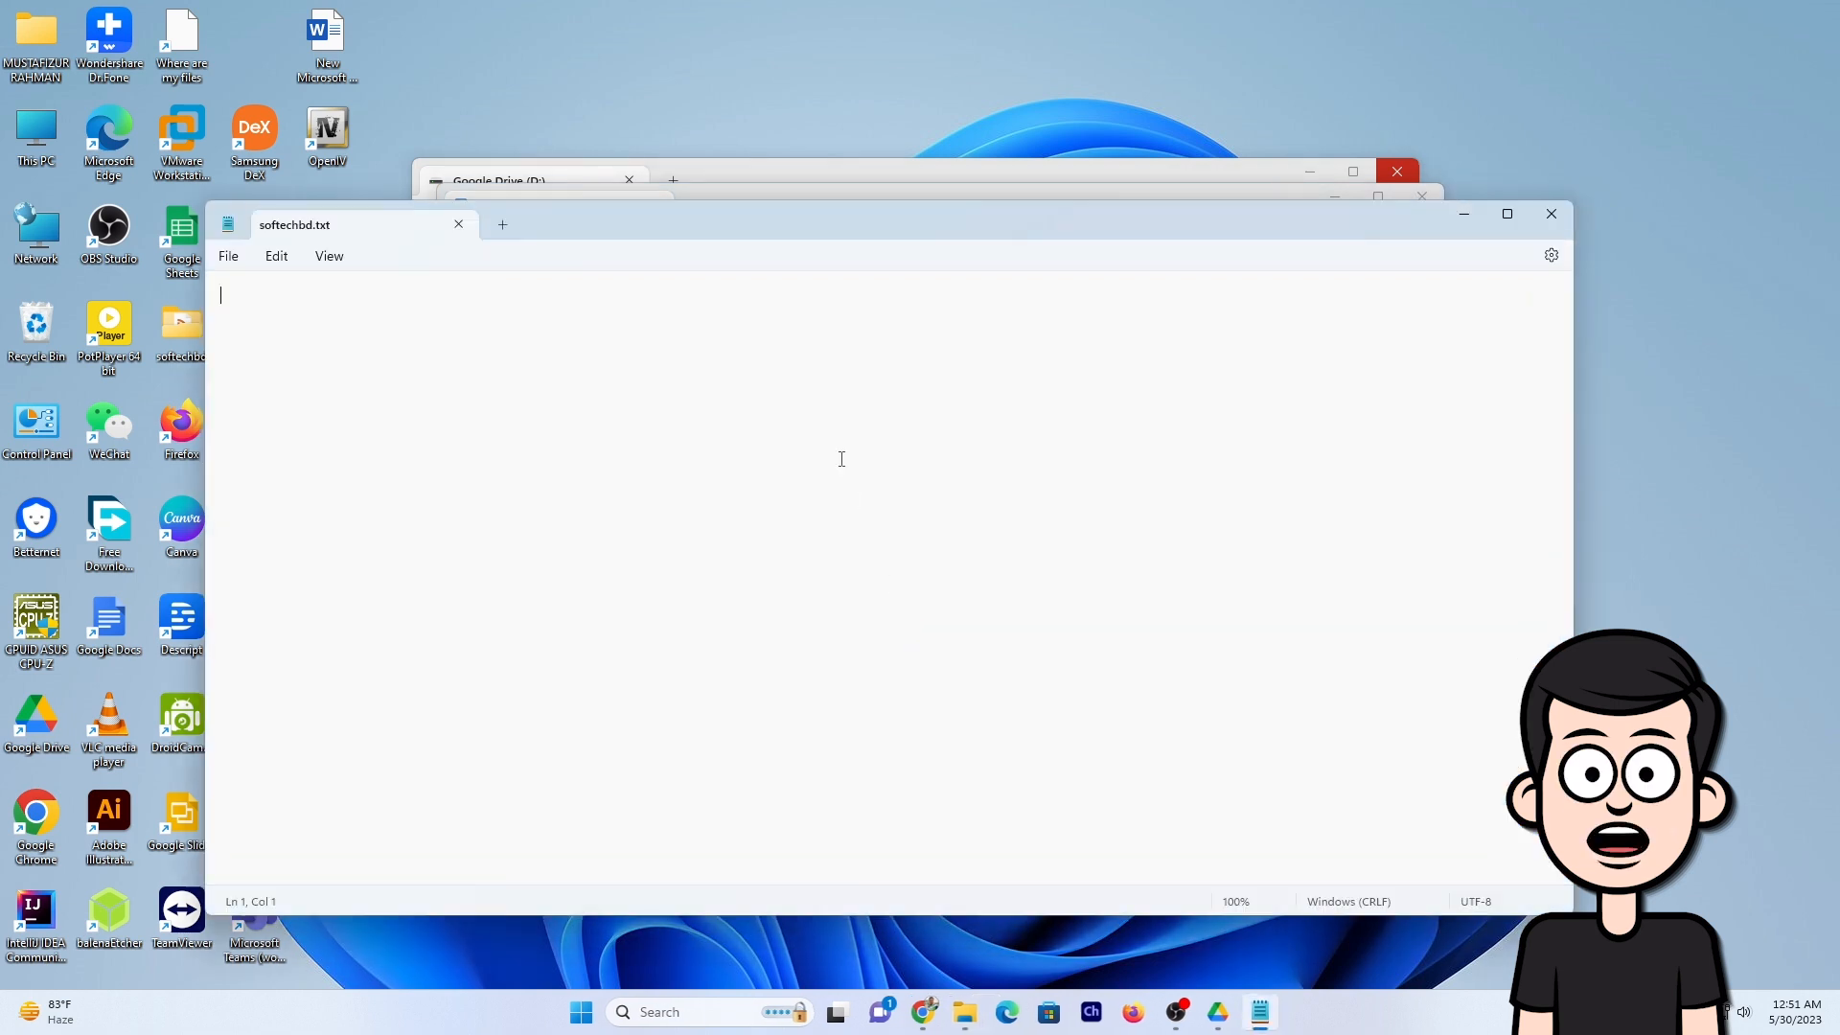
type("softechbd")
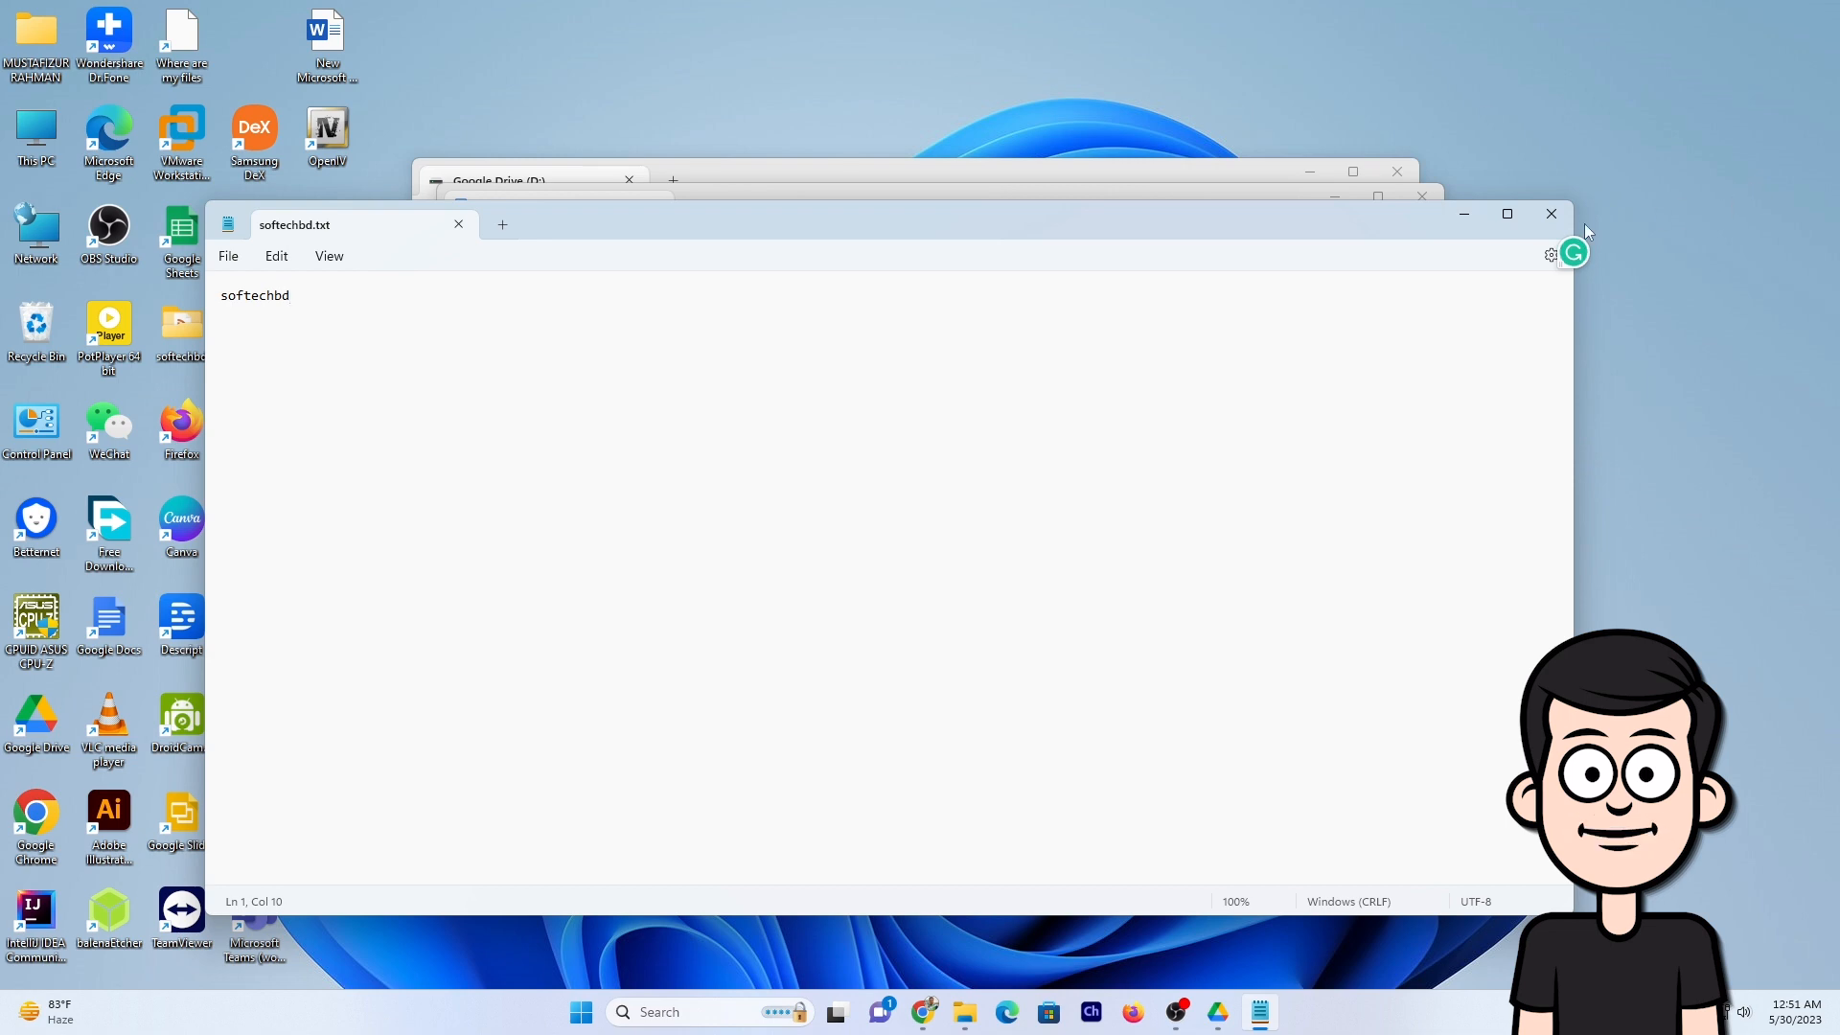
left_click(1551, 214)
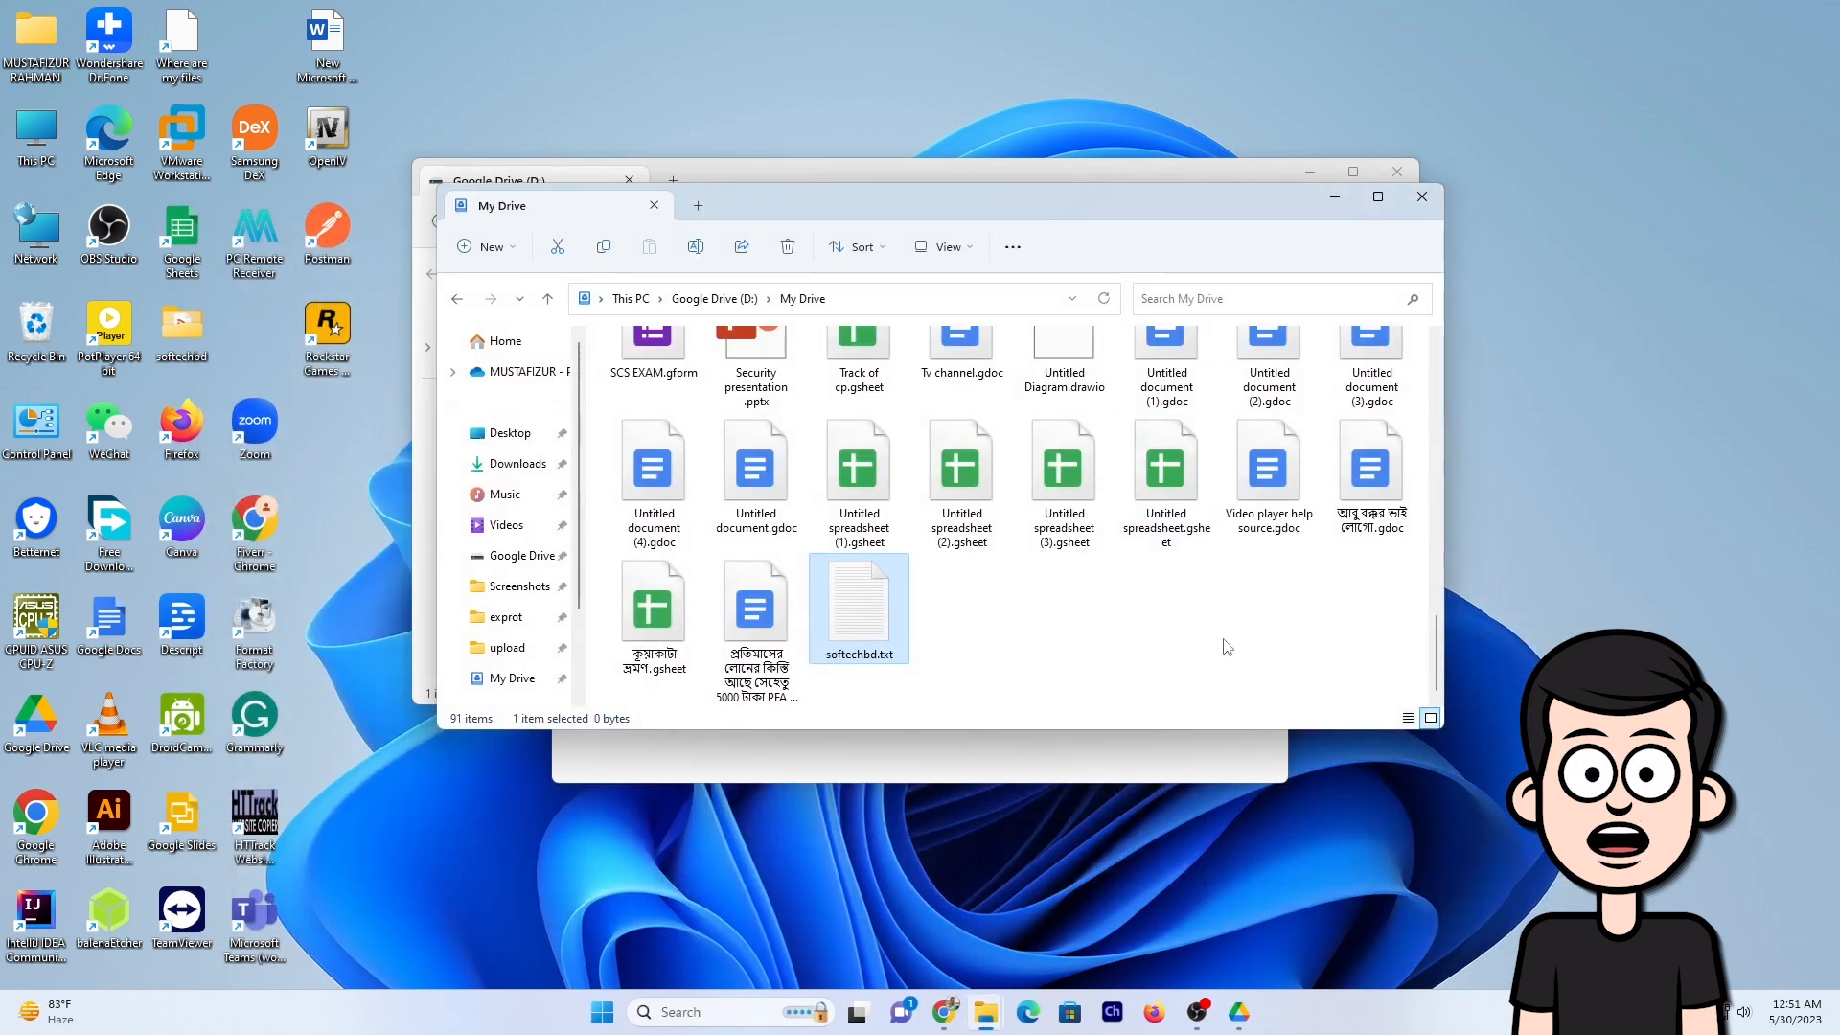
Step: Switch to Chrome, open Google Drive in a new tab, and preview softechbd.txt to check its text
mouse_move(944, 1012)
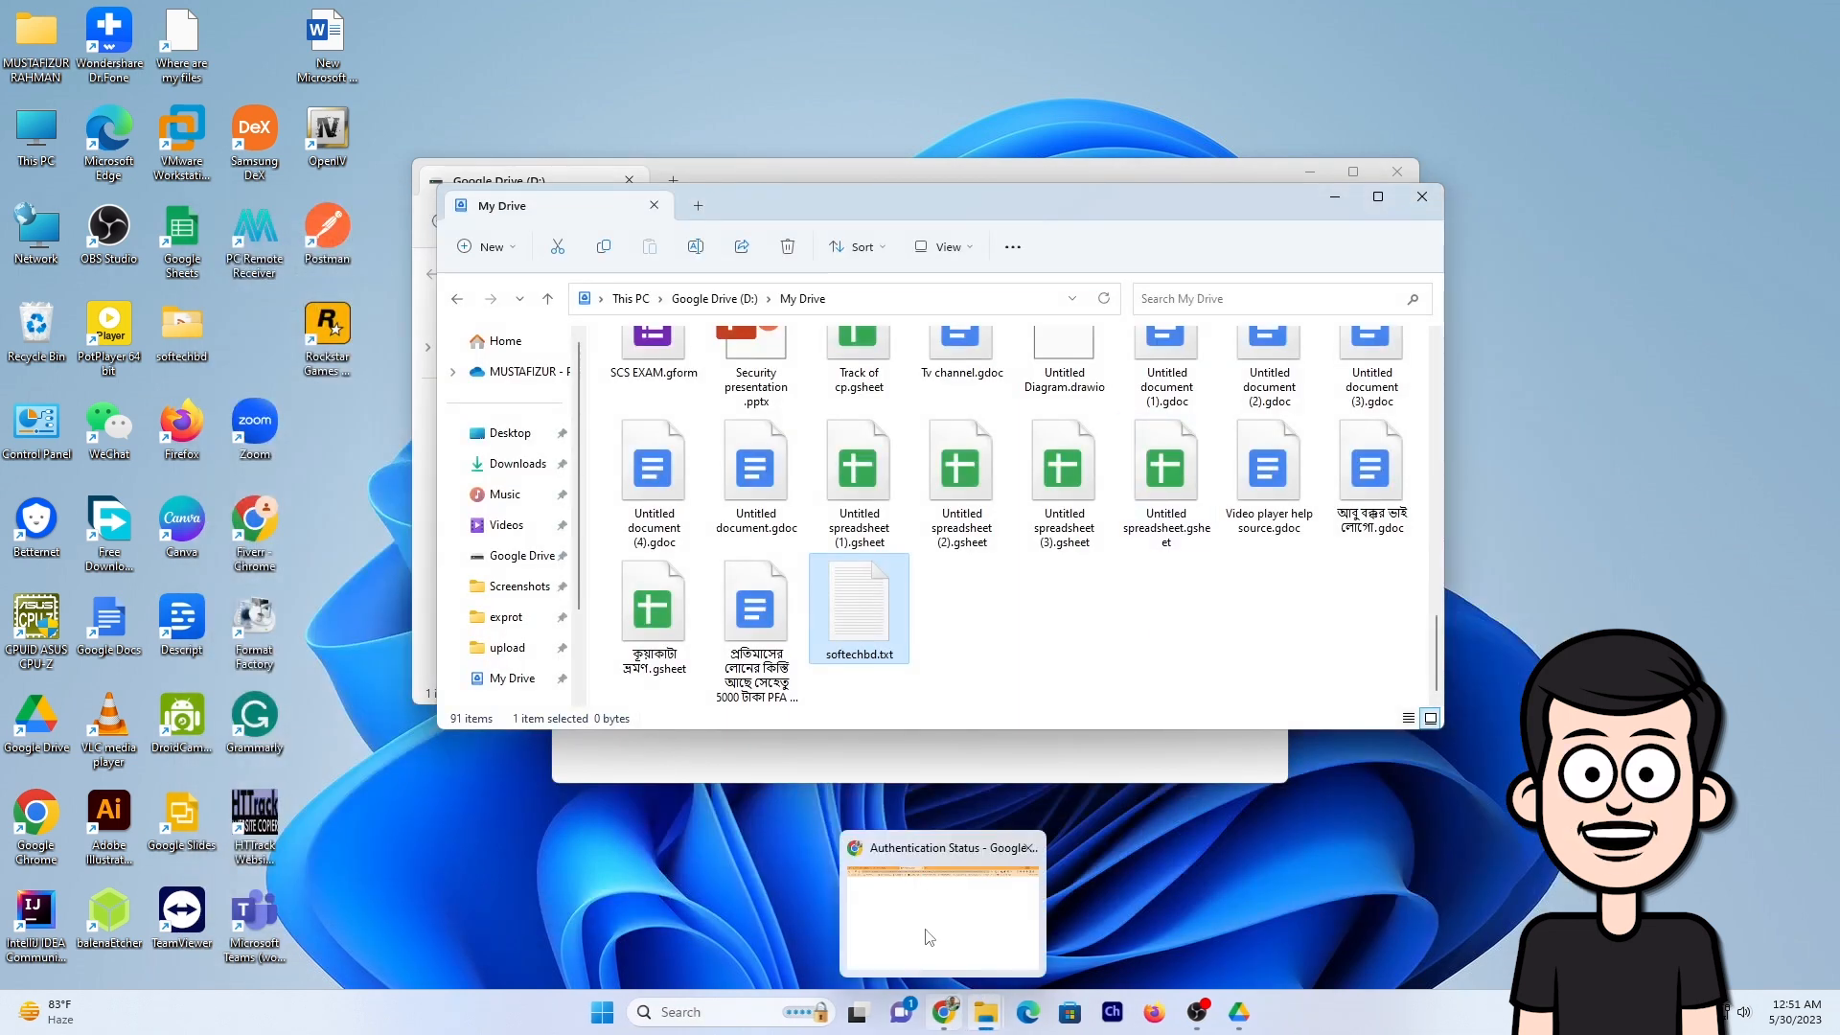
left_click(943, 944)
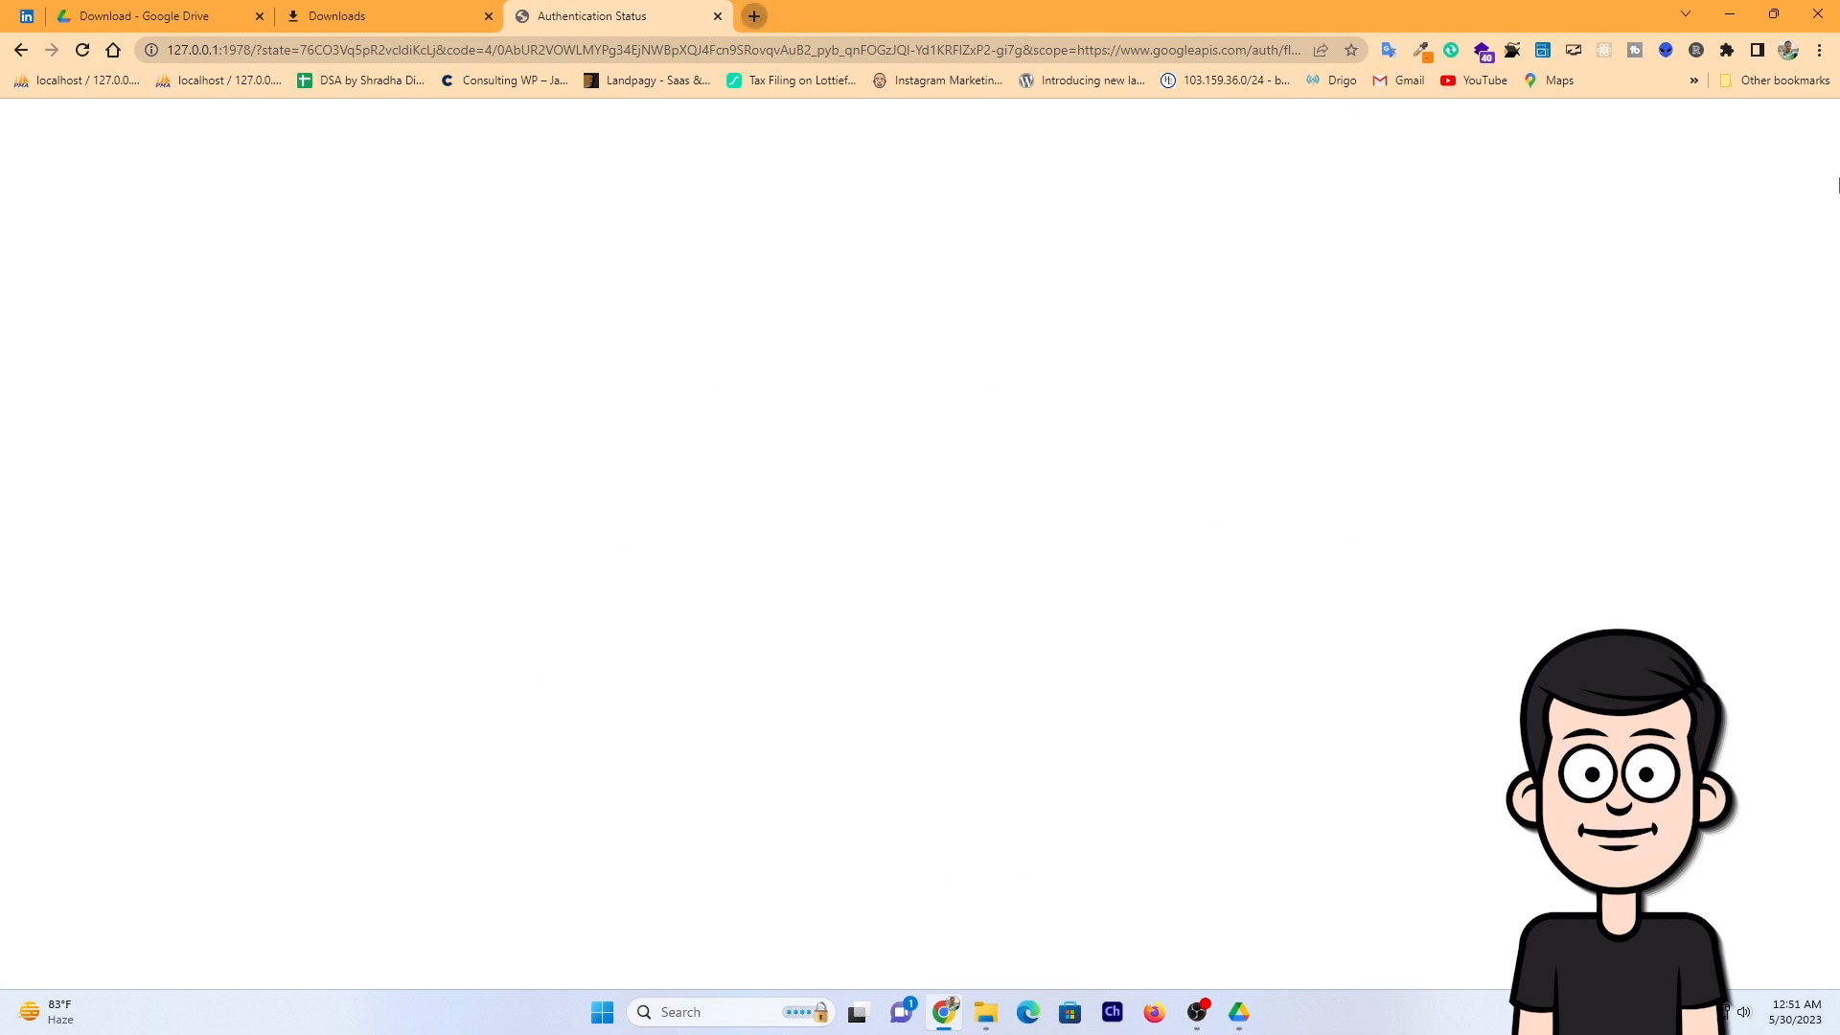
left_click(757, 14)
left_click(1761, 128)
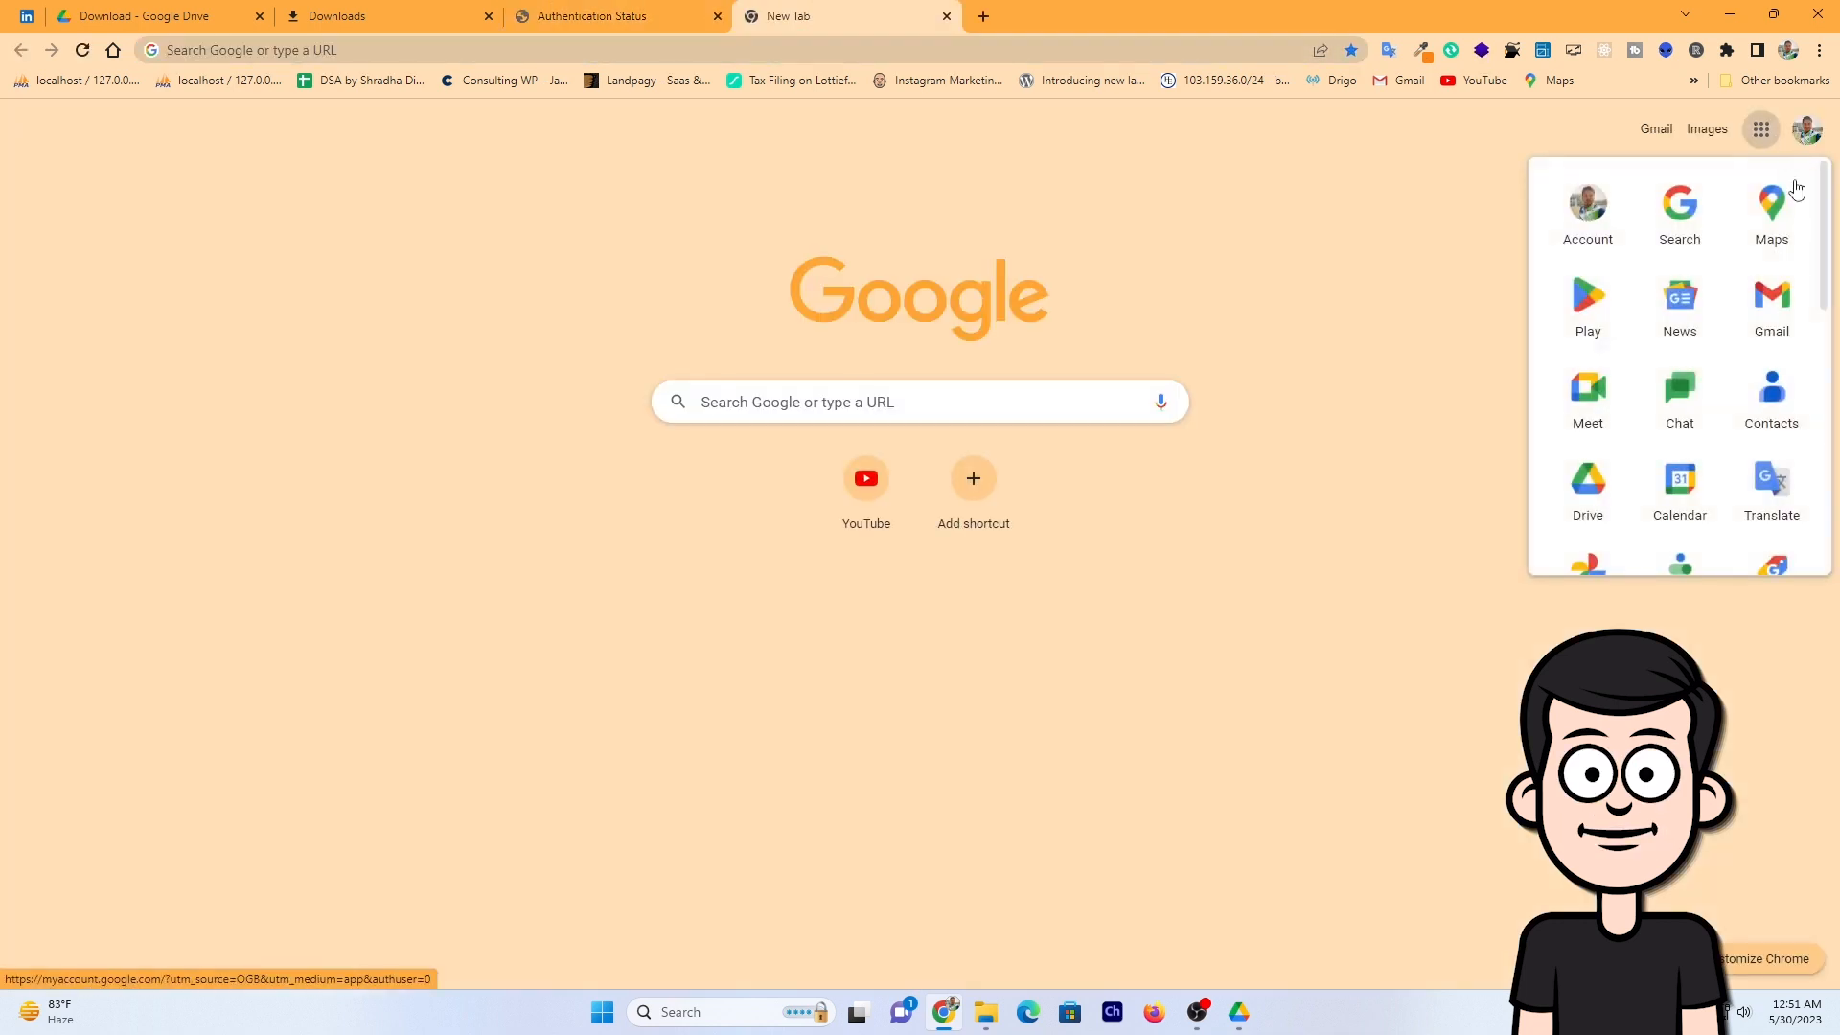
left_click(1590, 471)
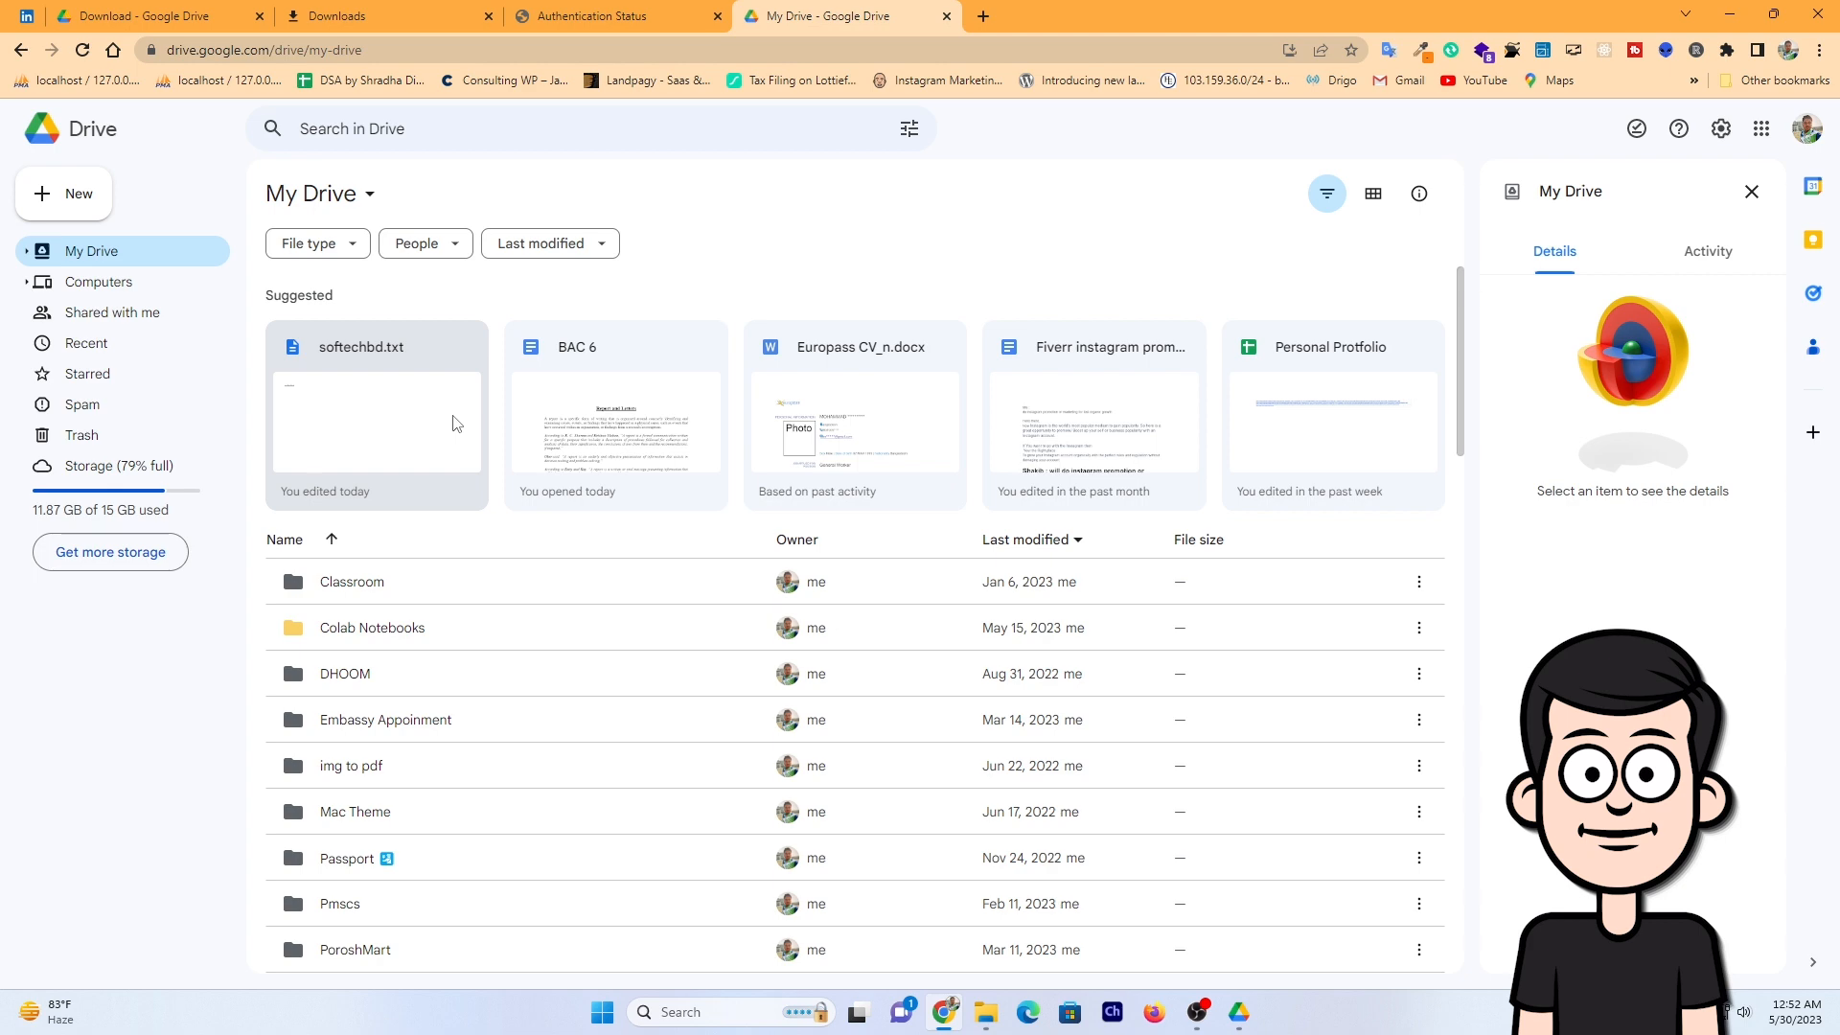
double_click(456, 422)
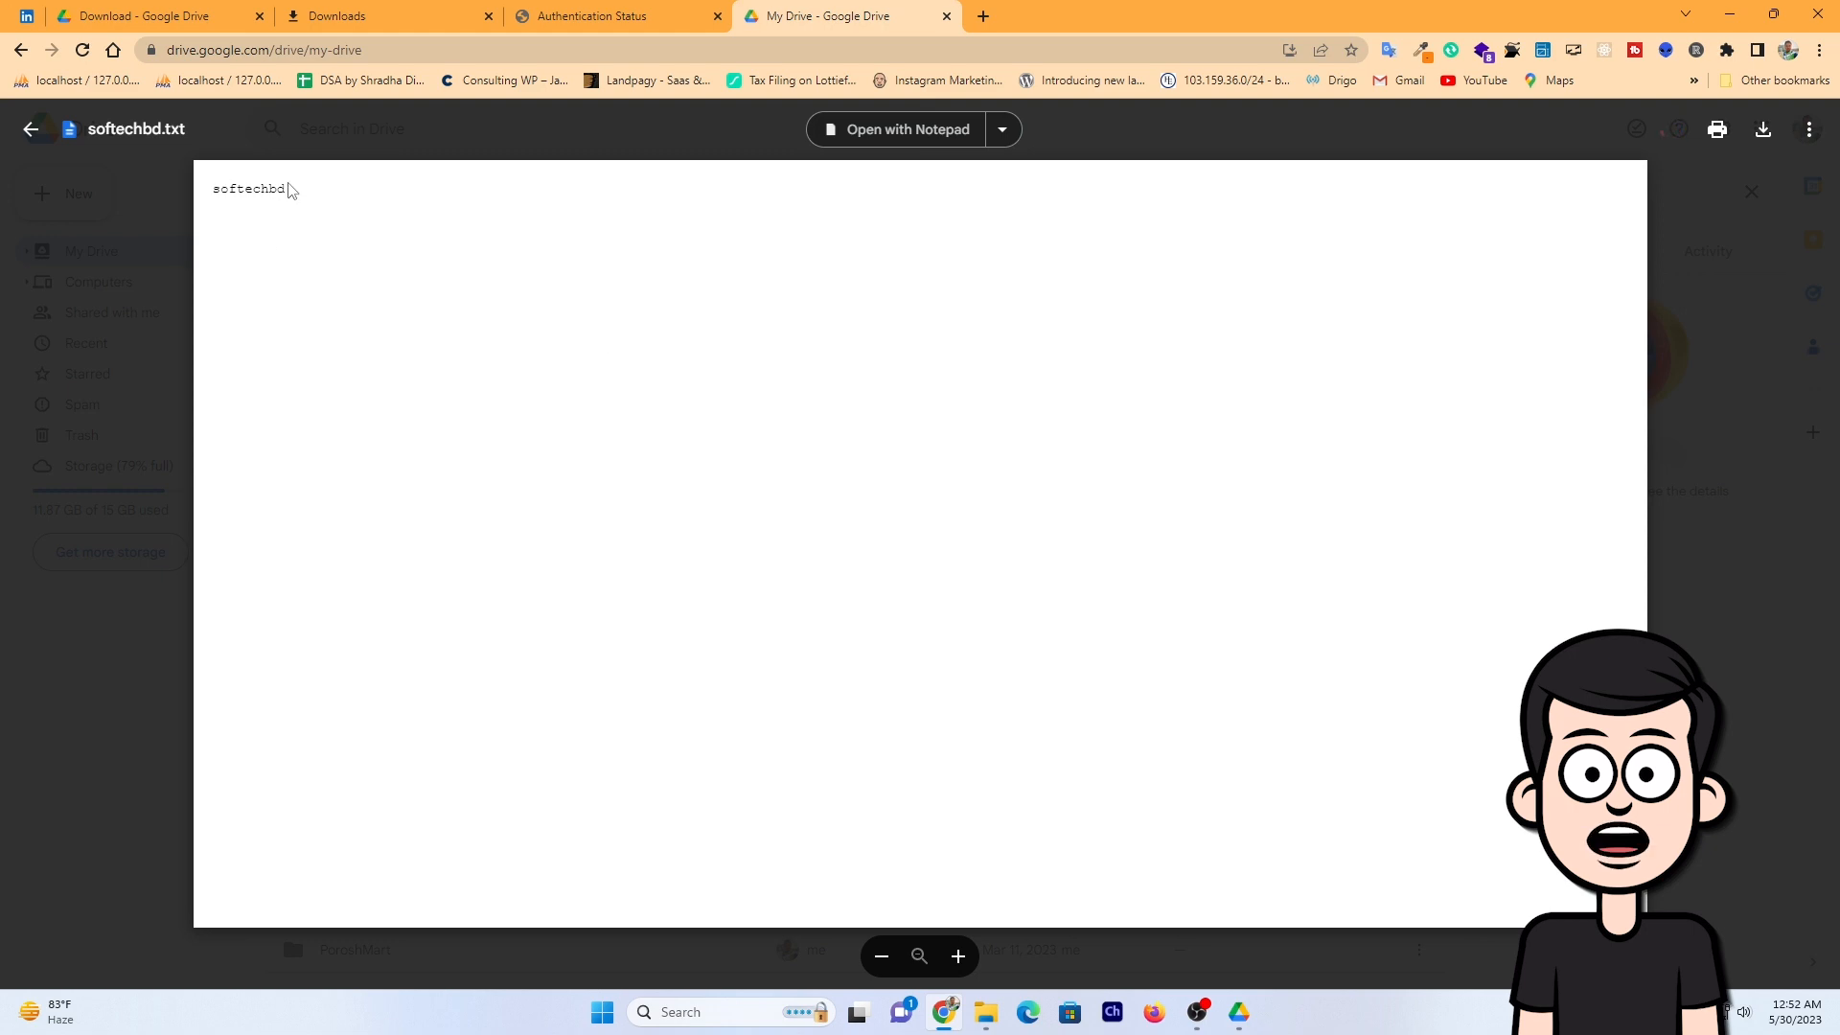
left_click_drag(289, 189, 210, 195)
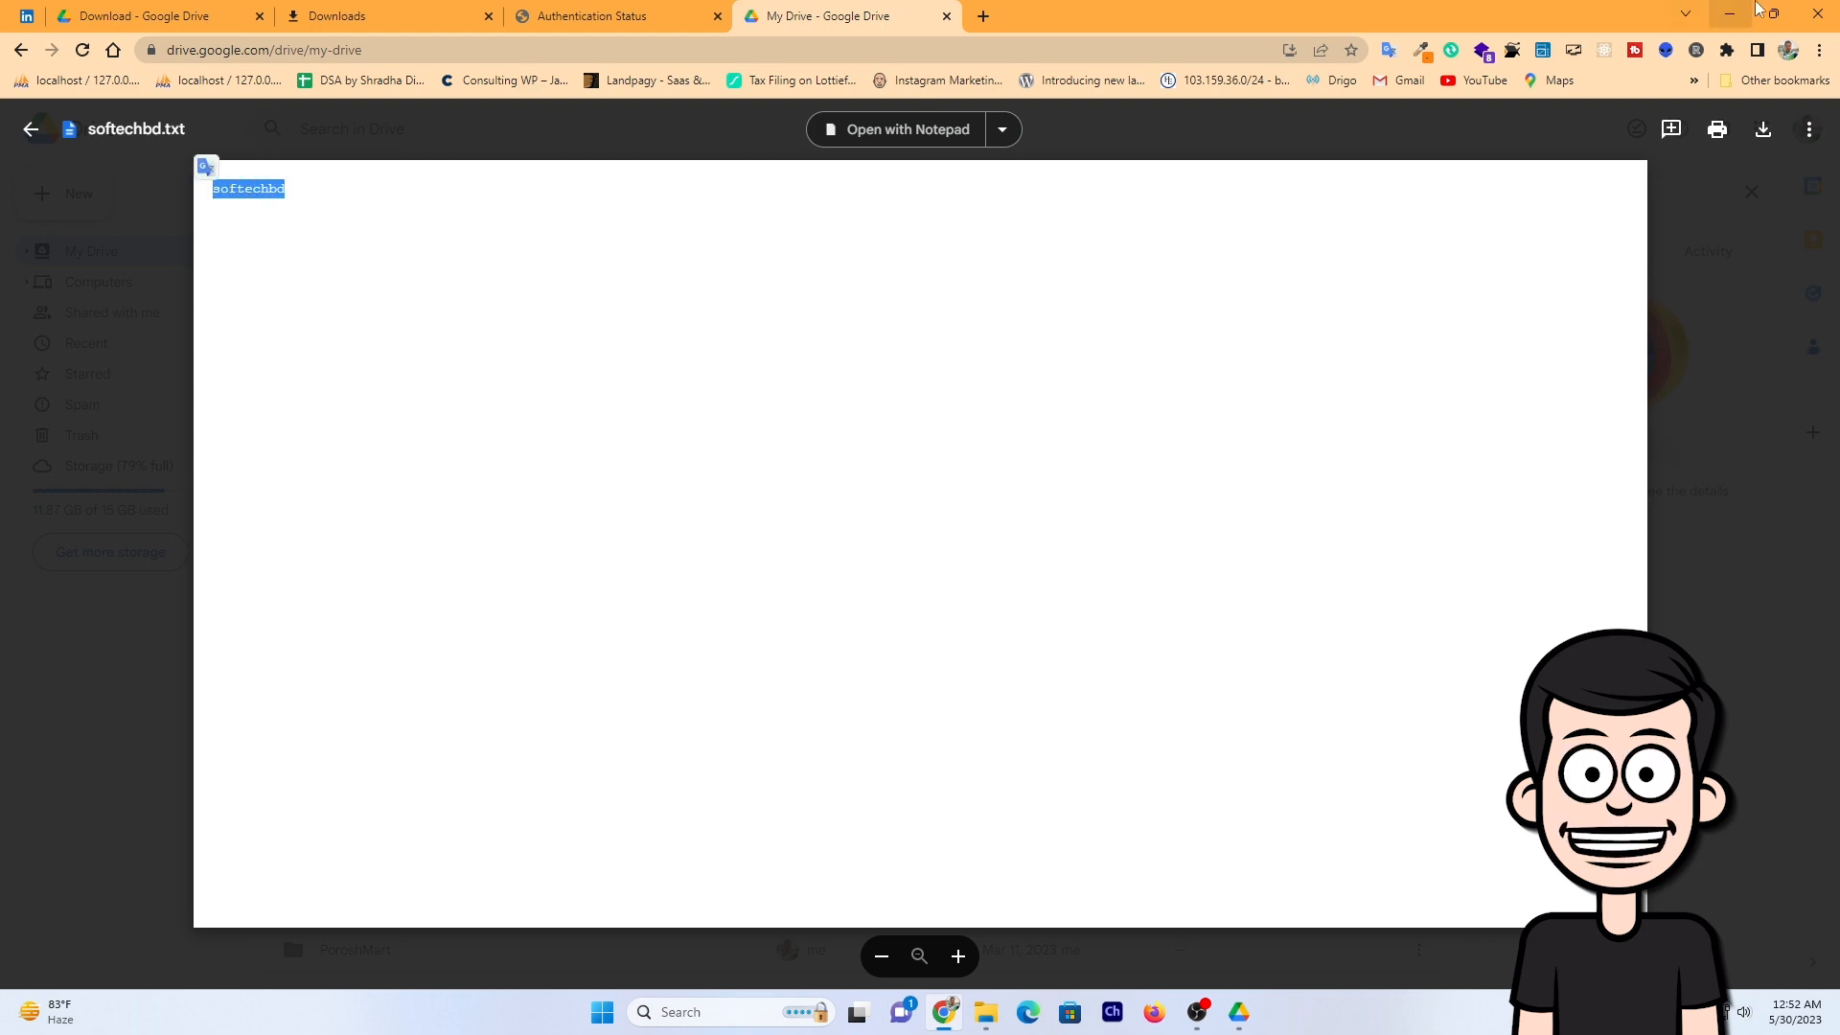
Step: Arrange the browser and the My Drive folder window side by side, and open the local softechbd.txt in Notepad
mouse_move(1779, 10)
left_click(1653, 67)
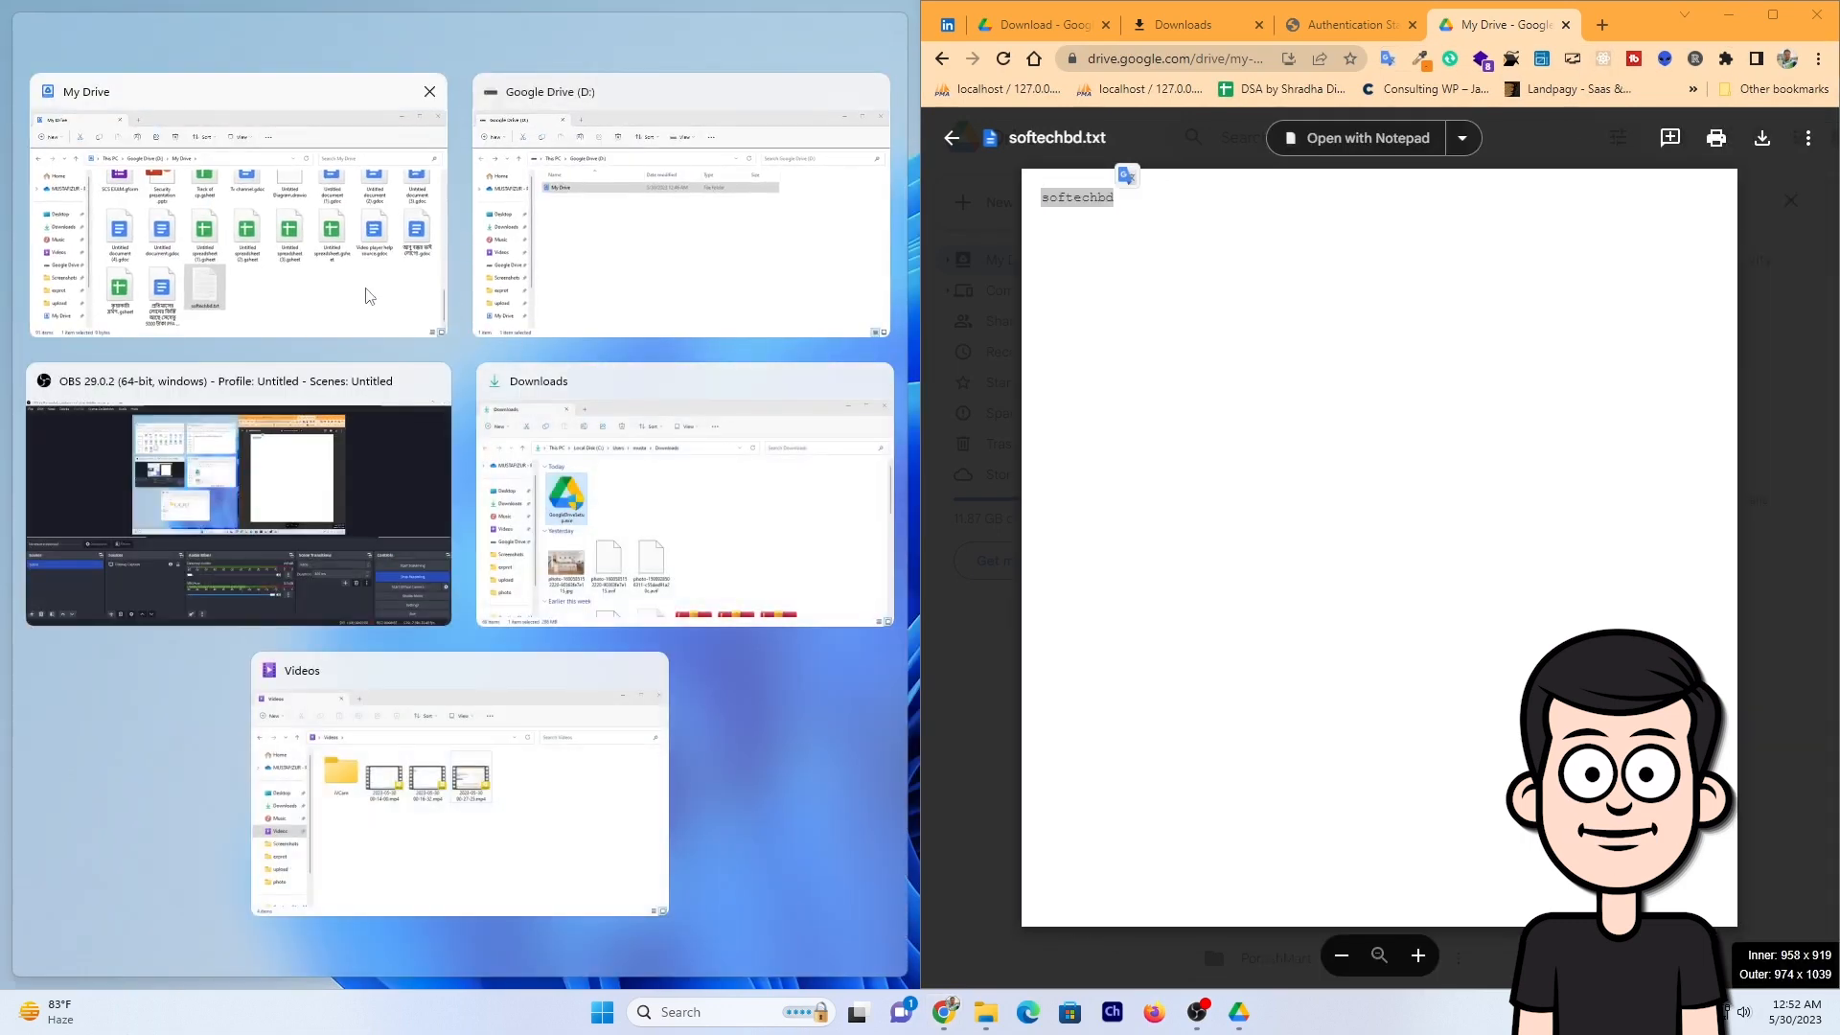
left_click(370, 297)
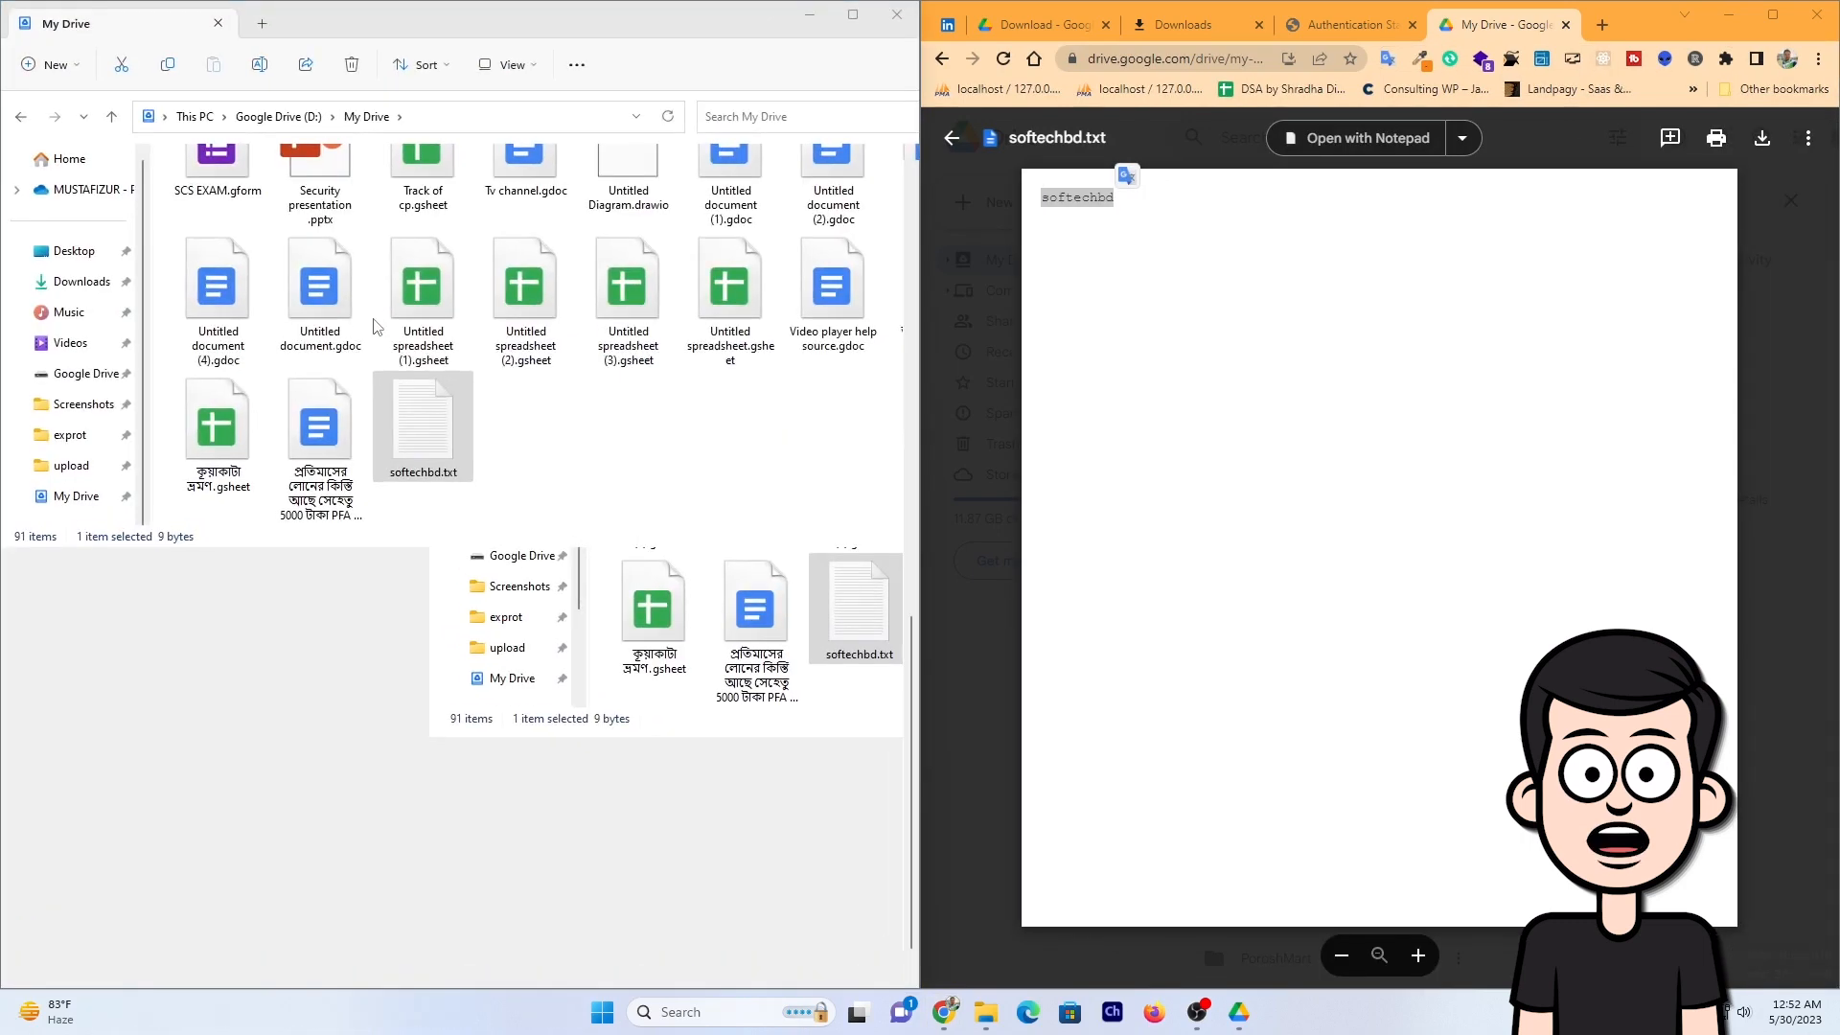
double_click(843, 862)
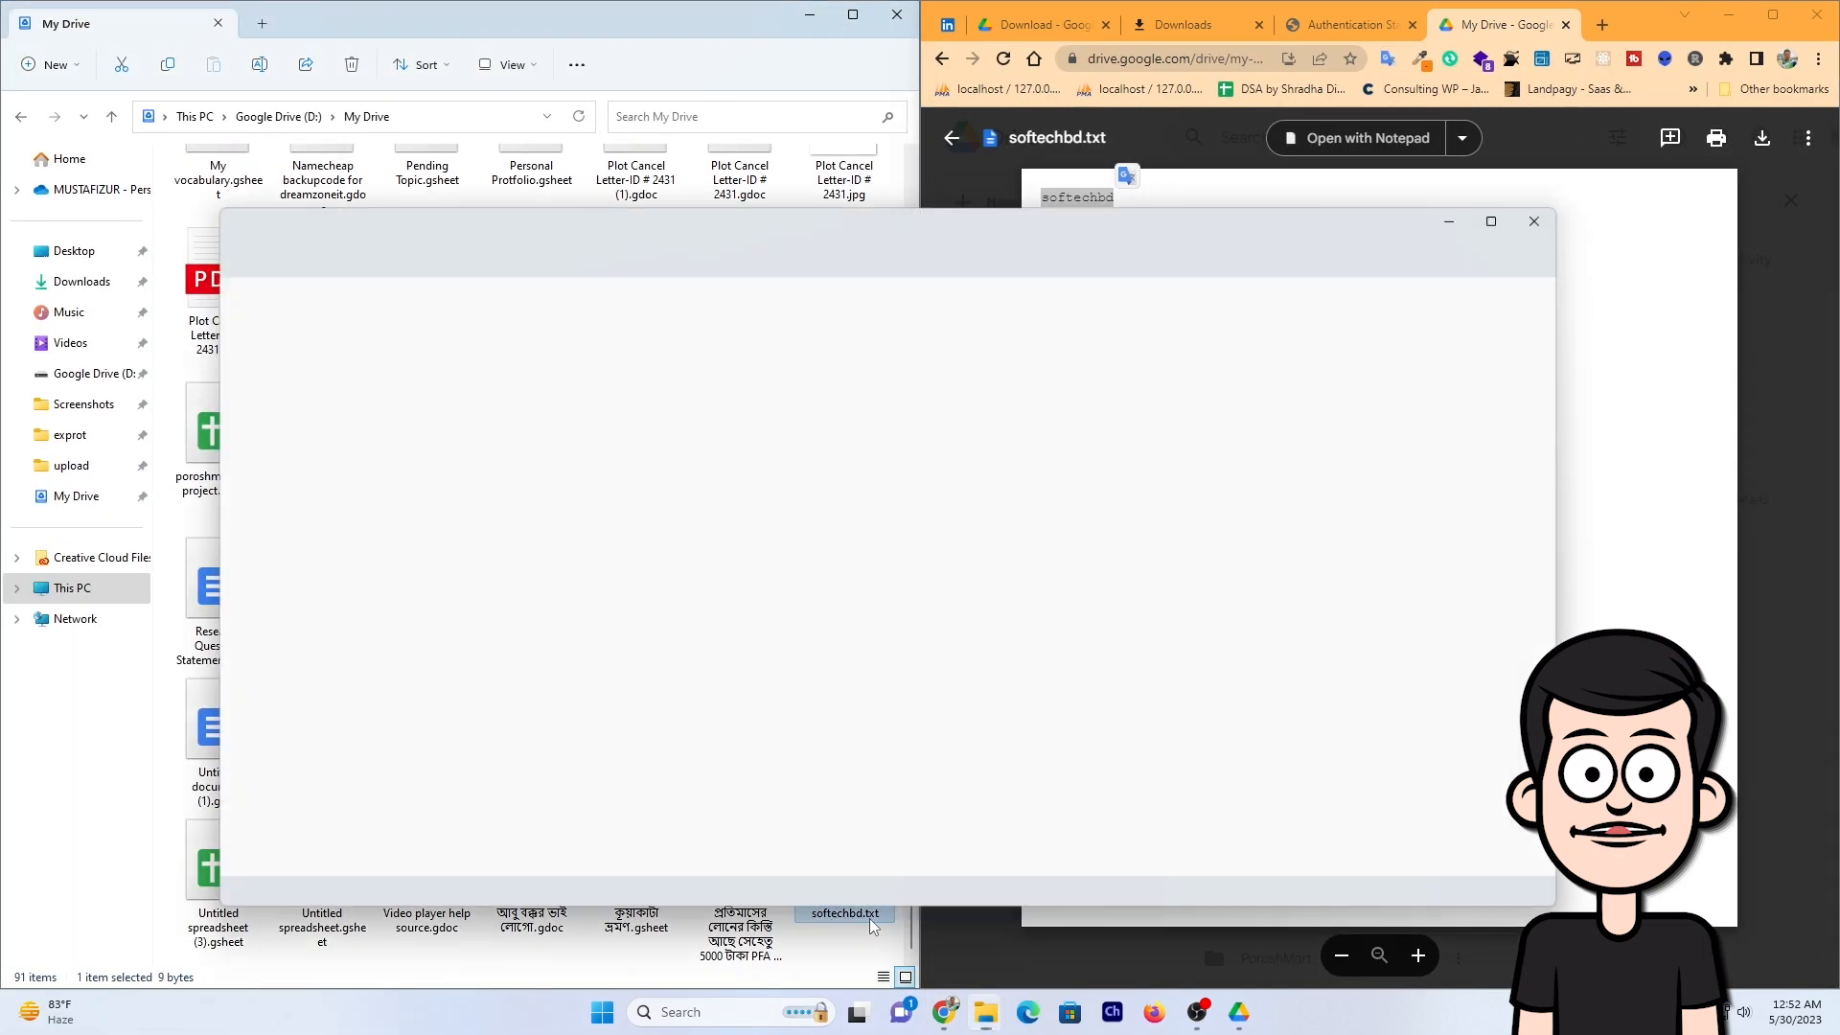
left_click_drag(785, 217, 693, 477)
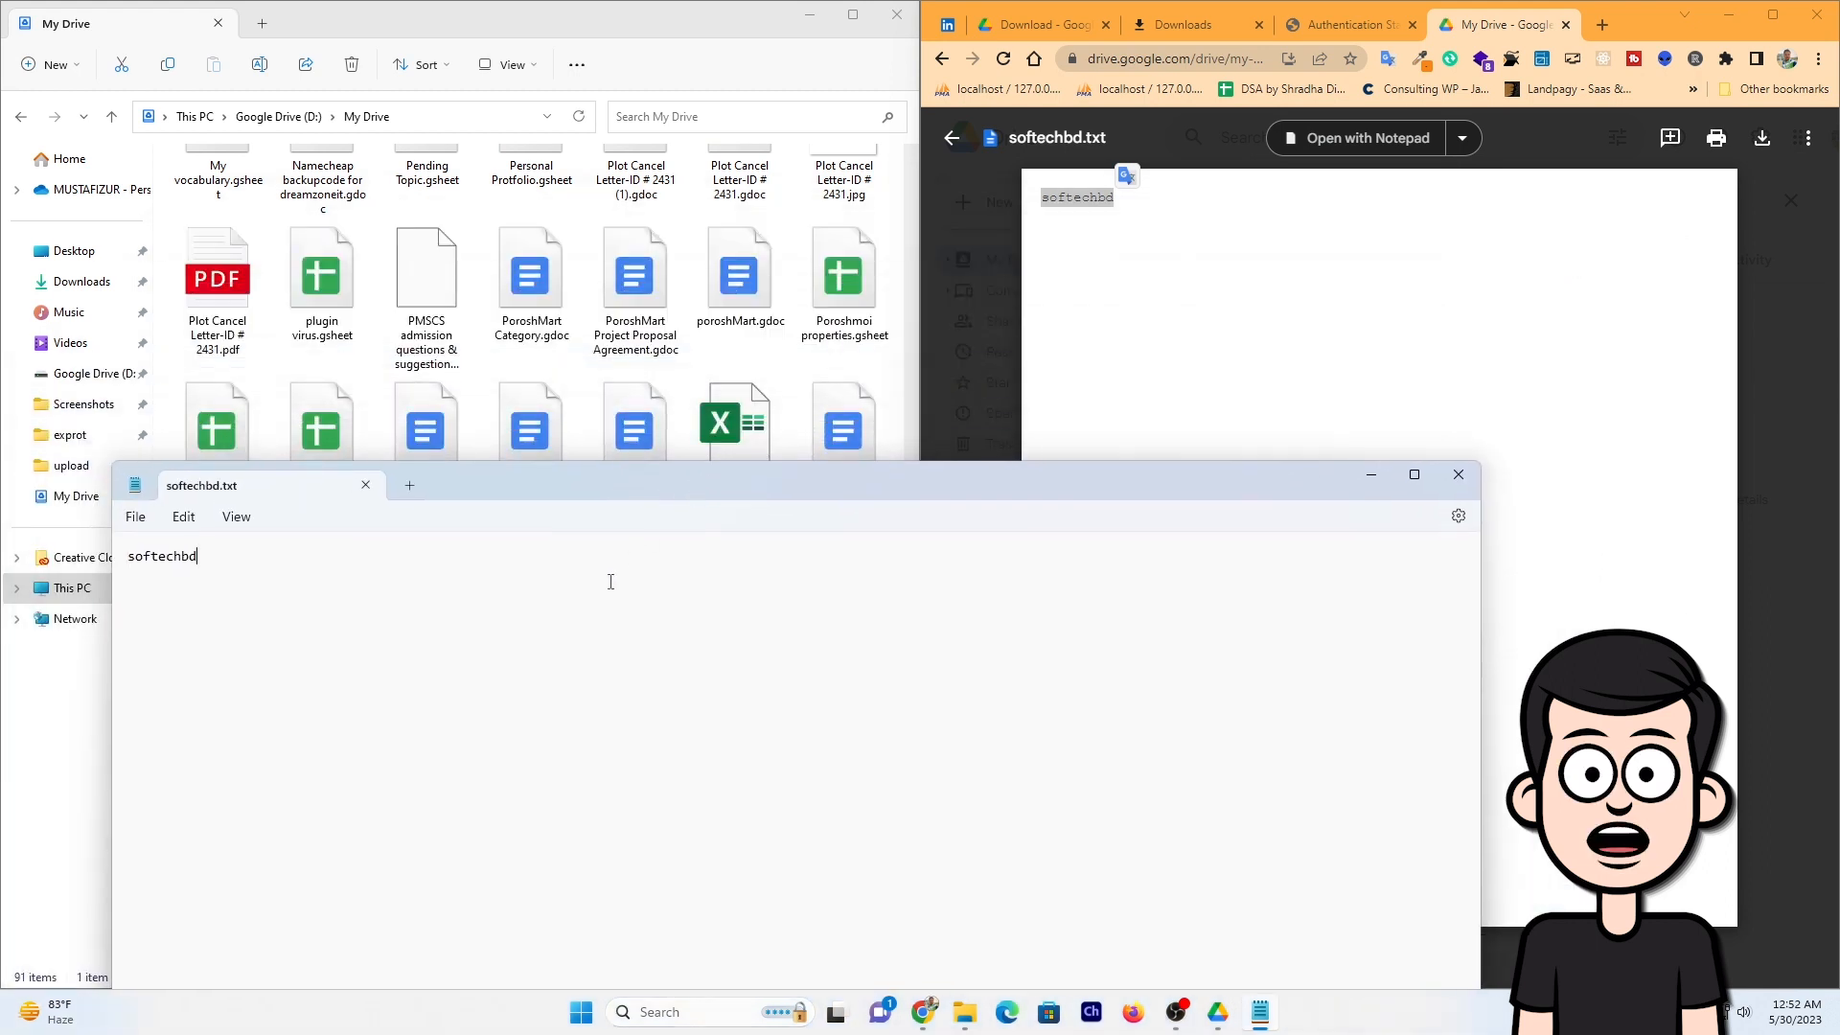
Step: Replace the text in softechbd.txt with 100 and save the file
left_click(610, 582)
key("BackSpace")
key("BackSpace")
key("BackSpace")
key("BackSpace")
key("BackSpace")
key("BackSpace")
key("BackSpace")
key("BackSpace")
key("BackSpace")
left_click(1003, 246)
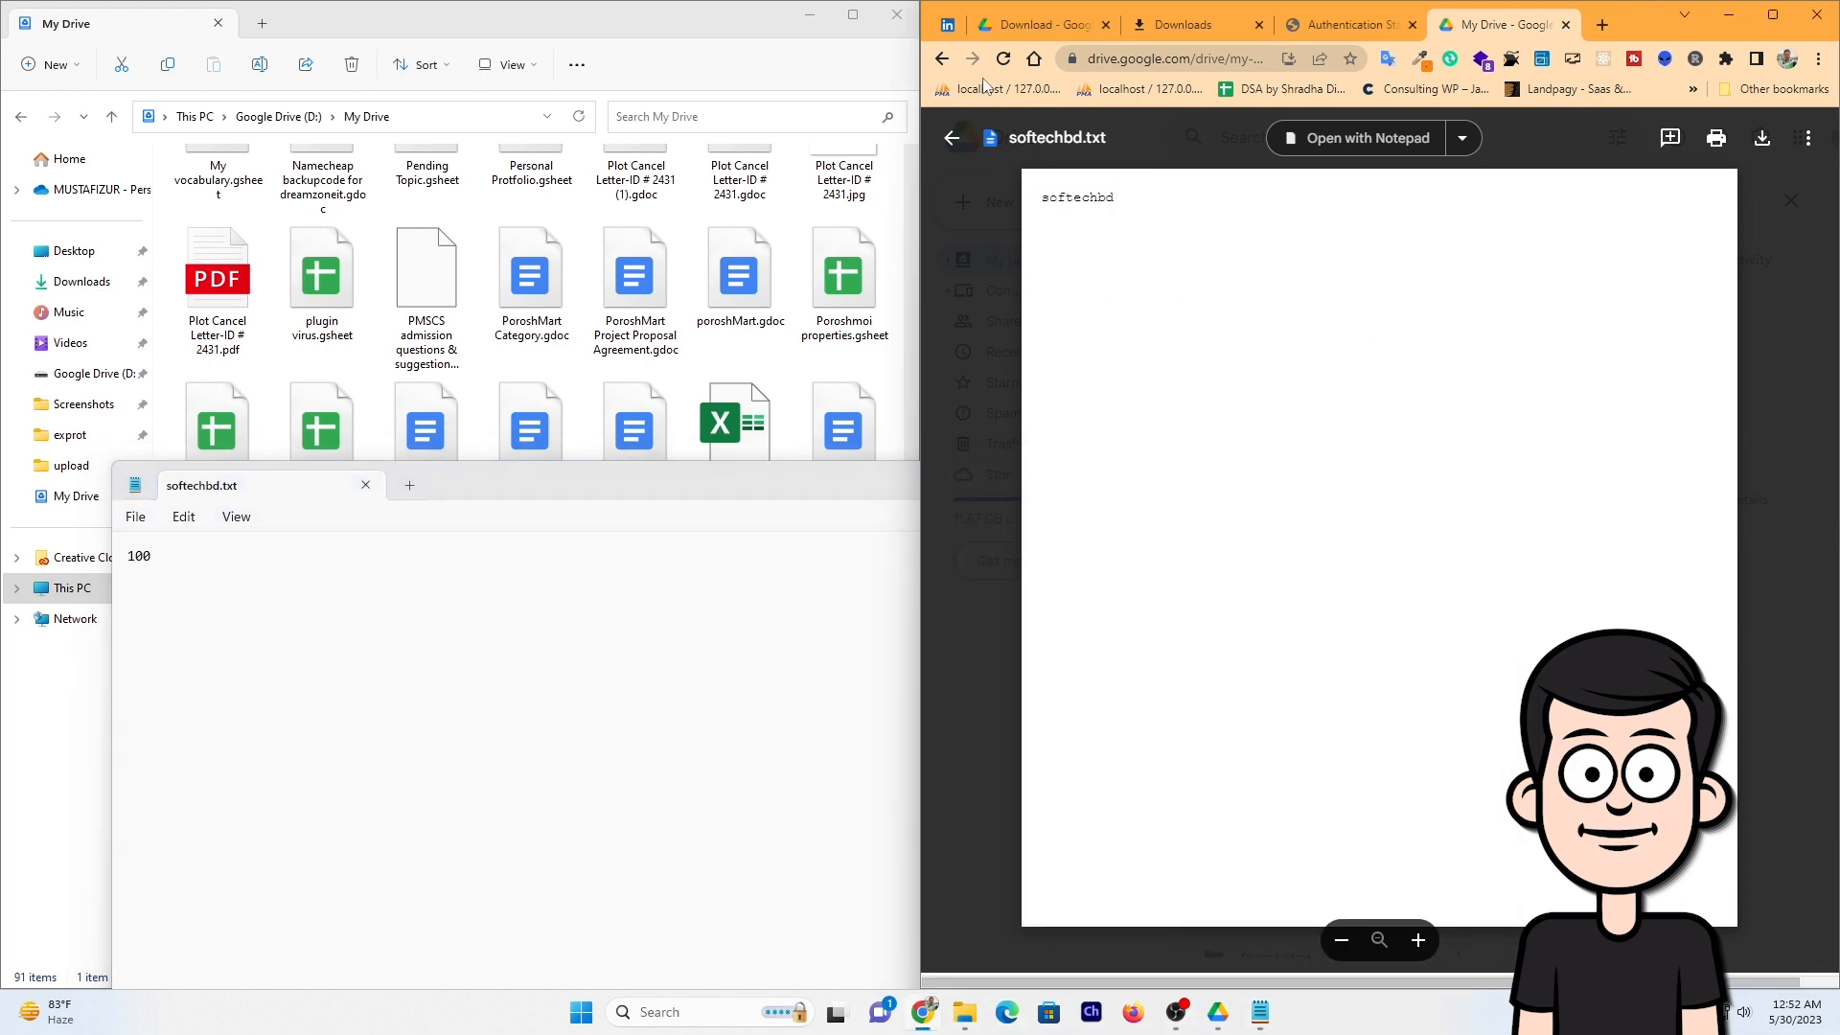
Step: Reload Google Drive in the browser and preview softechbd.txt again to check its updated content
left_click(1003, 59)
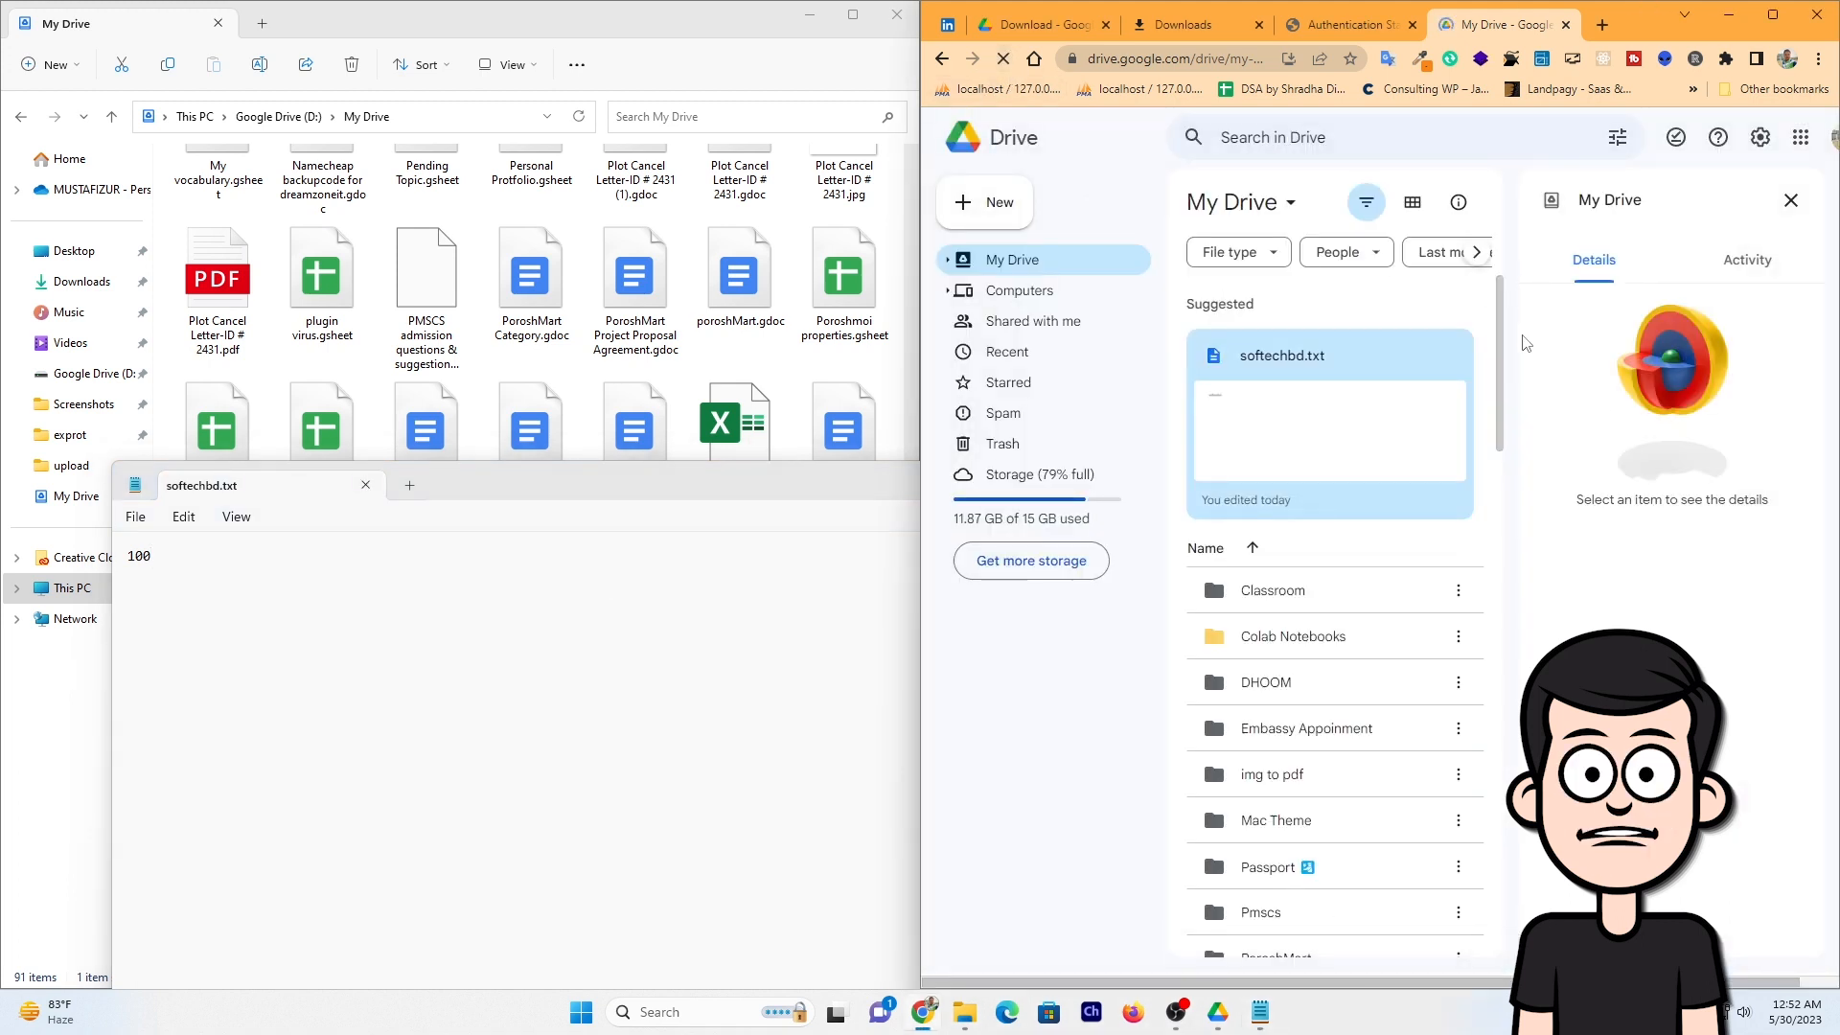
left_click(1314, 381)
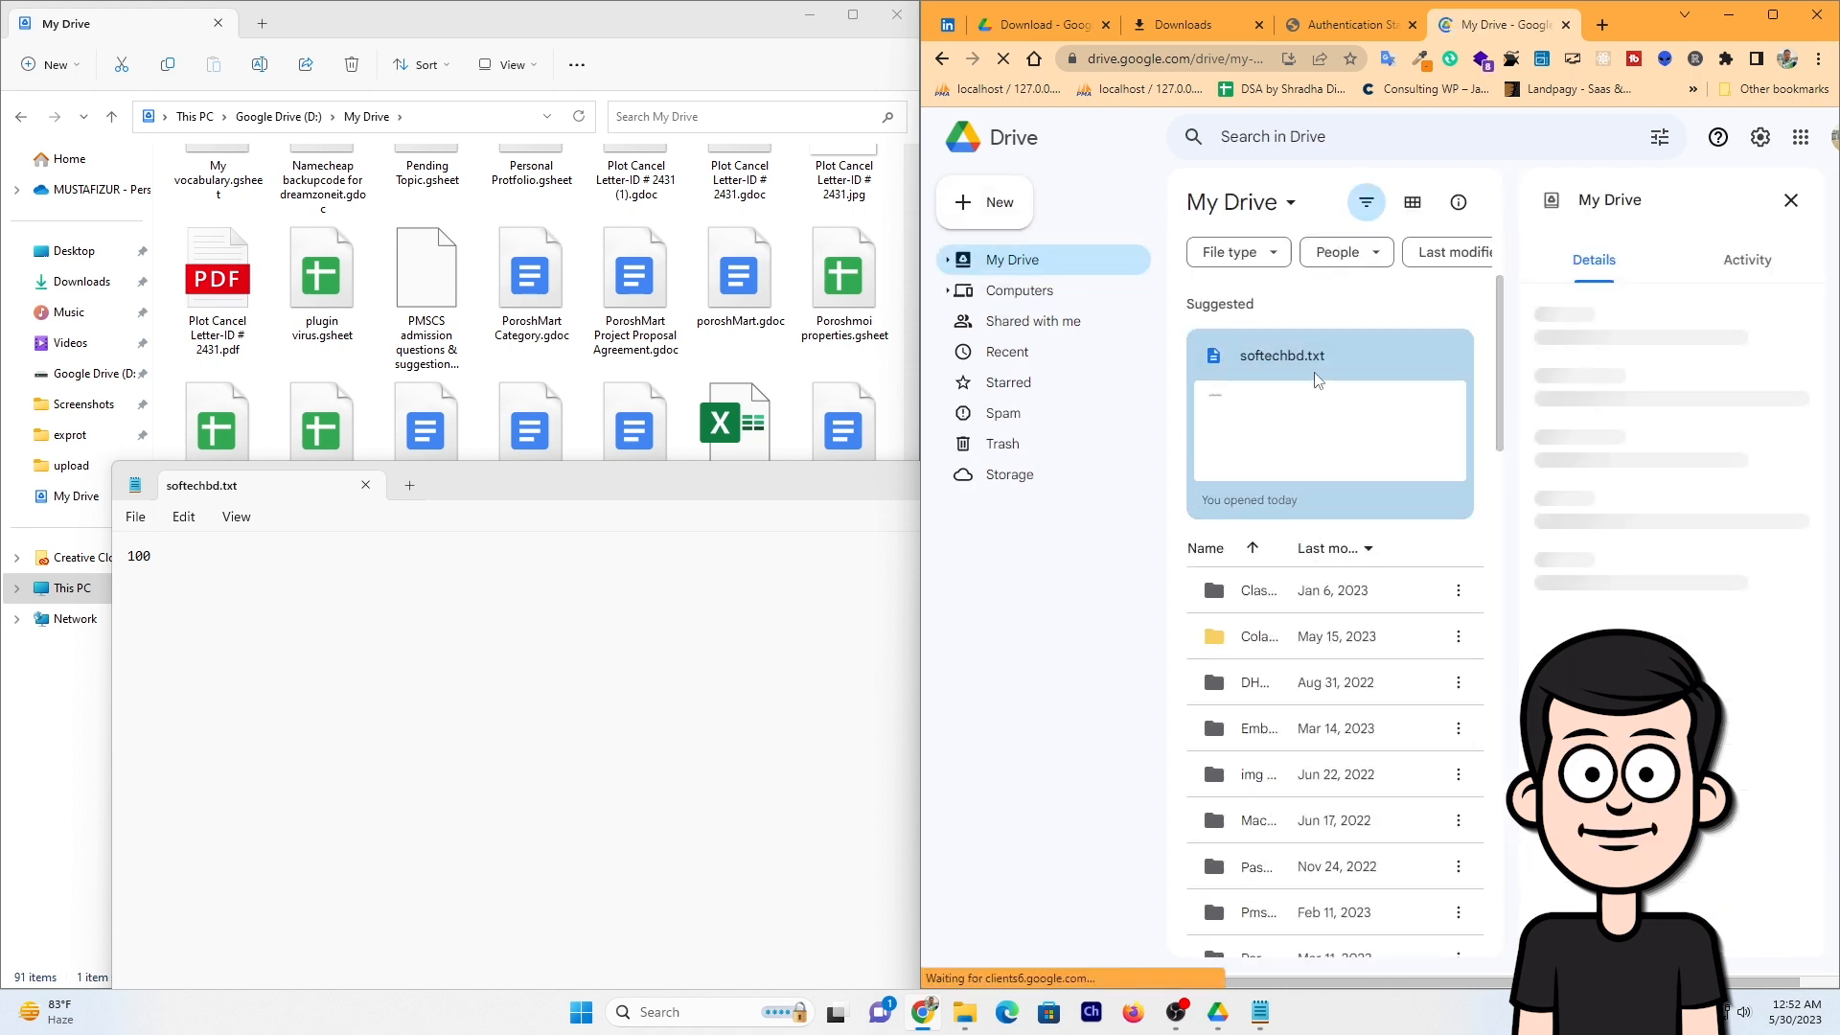
double_click(1295, 424)
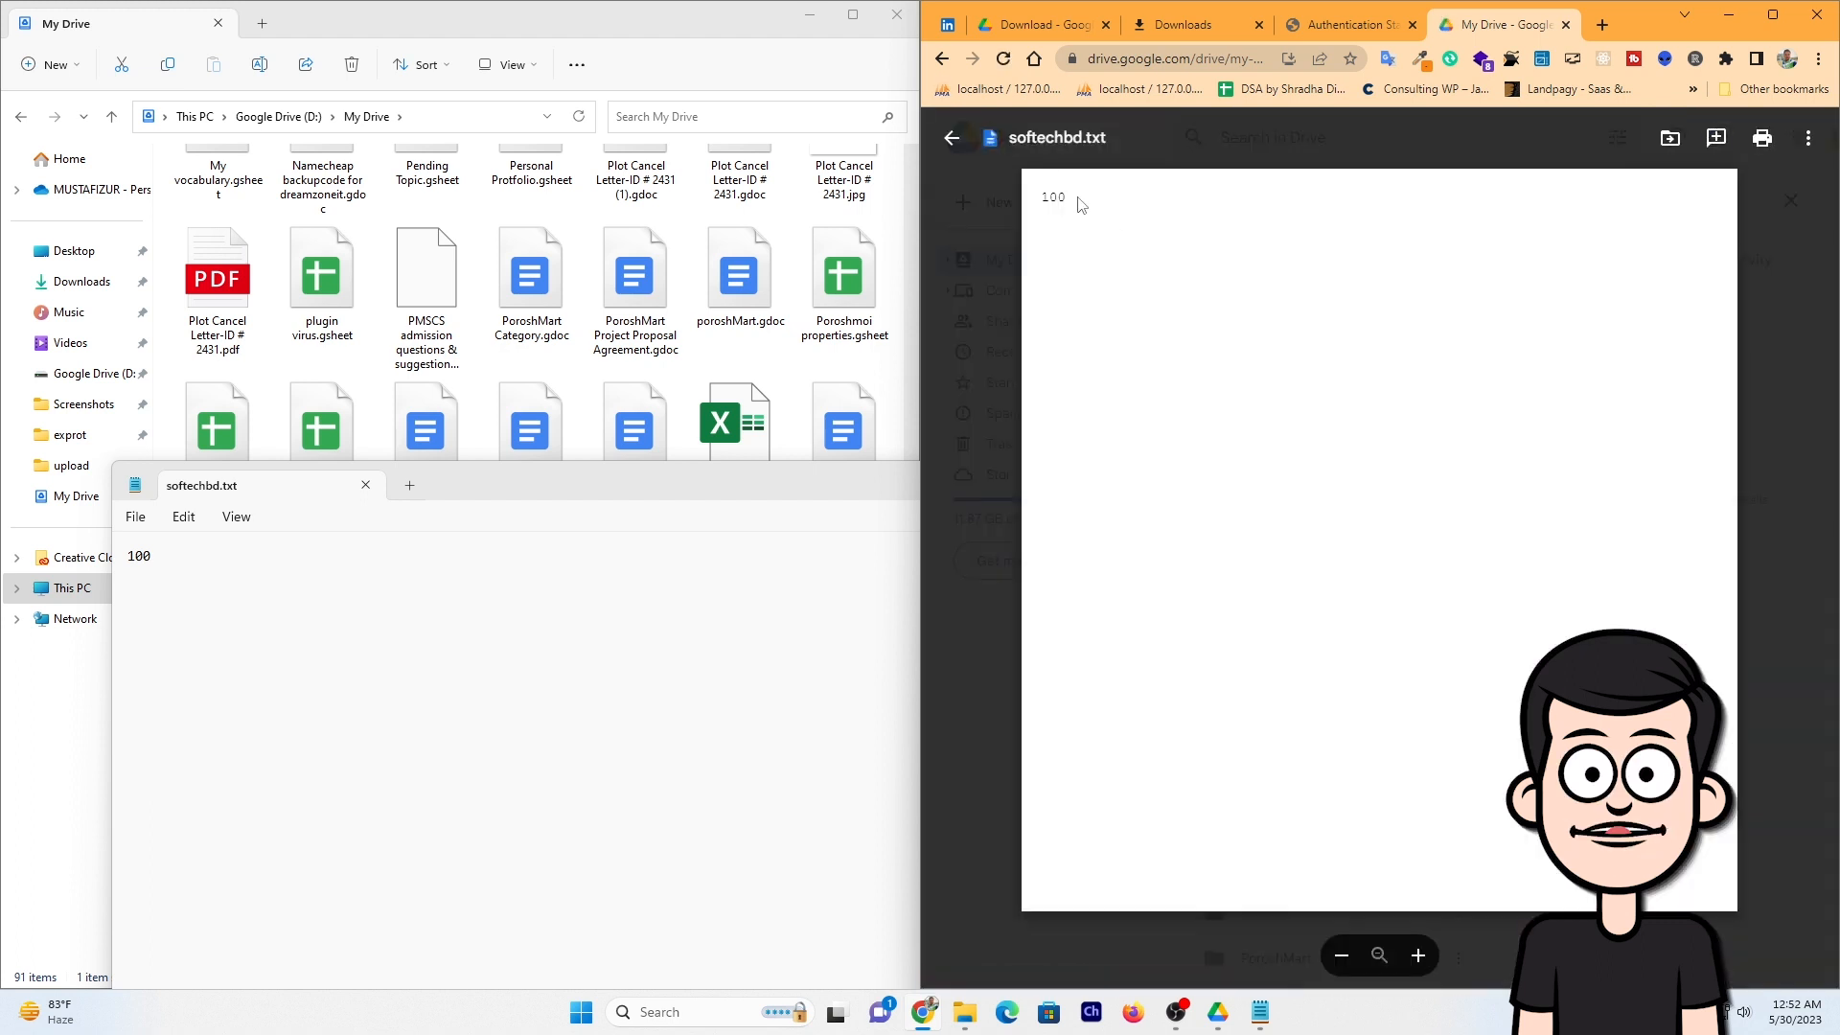
Step: Close softechbd.txt in Notepad and take the browser back to the new tab page
left_click(455, 599)
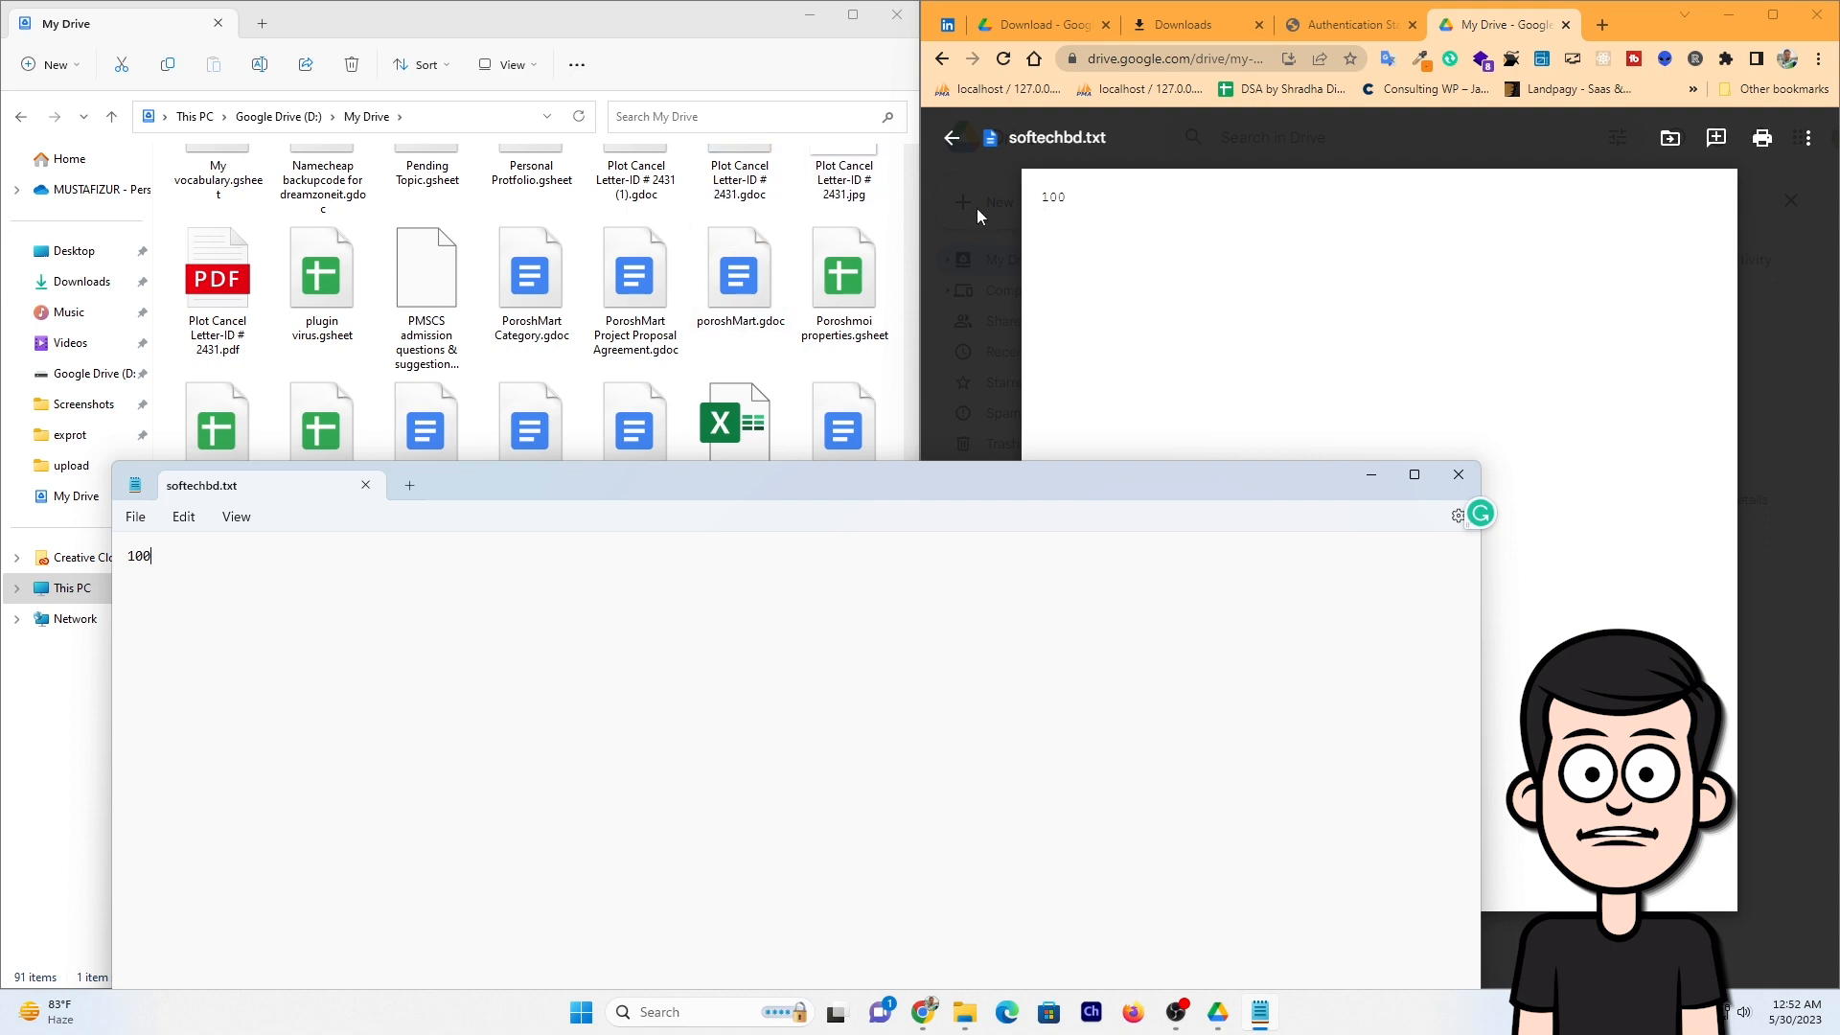
left_click(1458, 475)
left_click(942, 61)
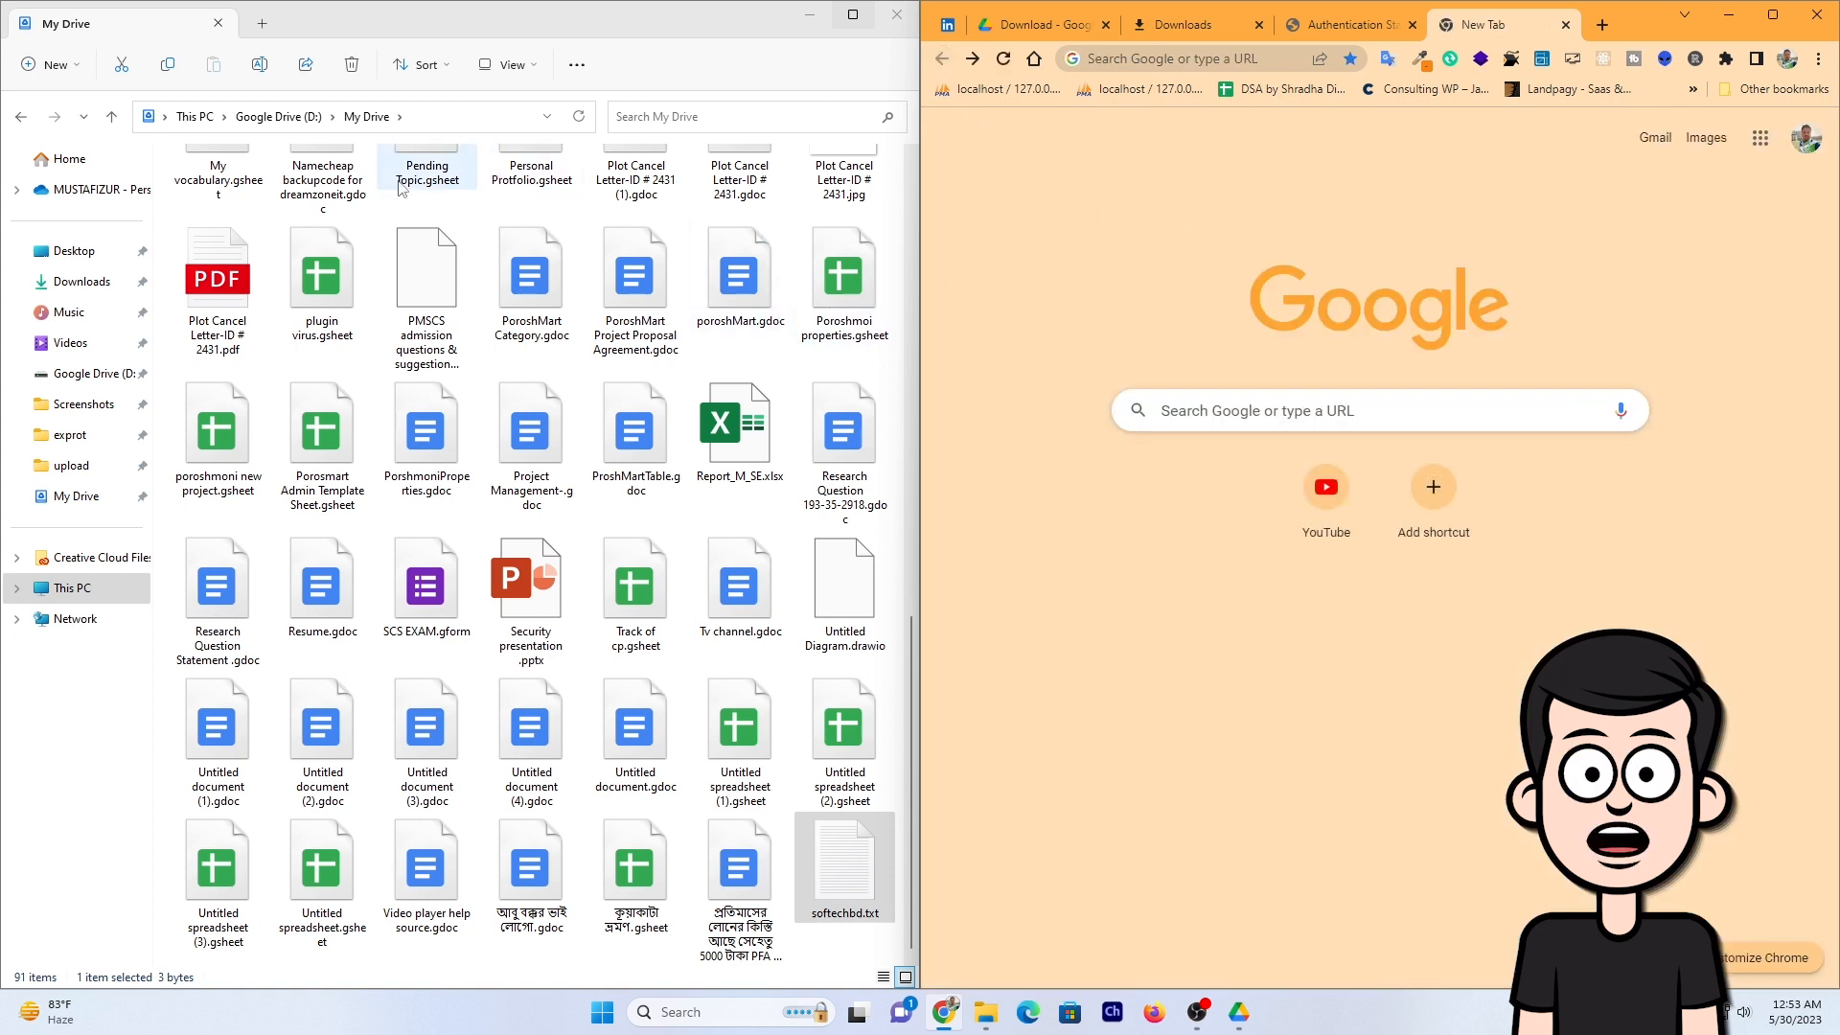
Step: Create a folder named important on the CLass (F:) drive and open it
left_click(86, 587)
left_click(488, 666)
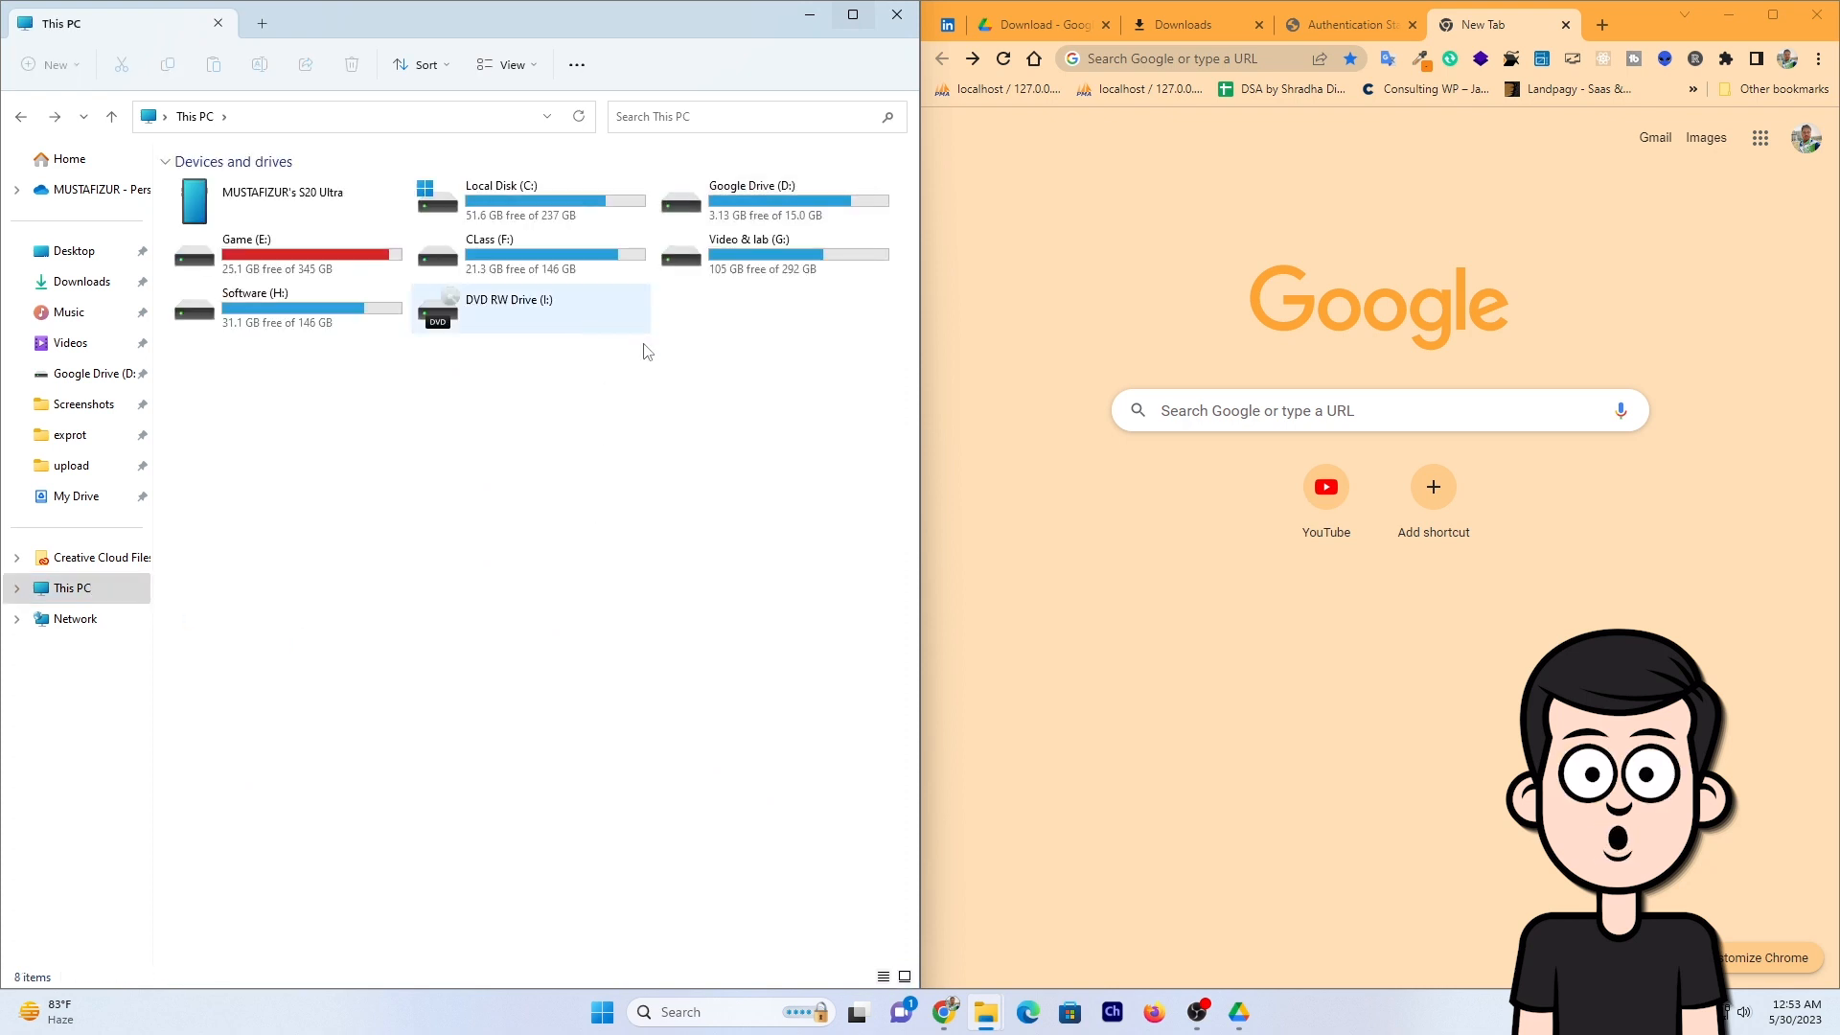
double_click(557, 255)
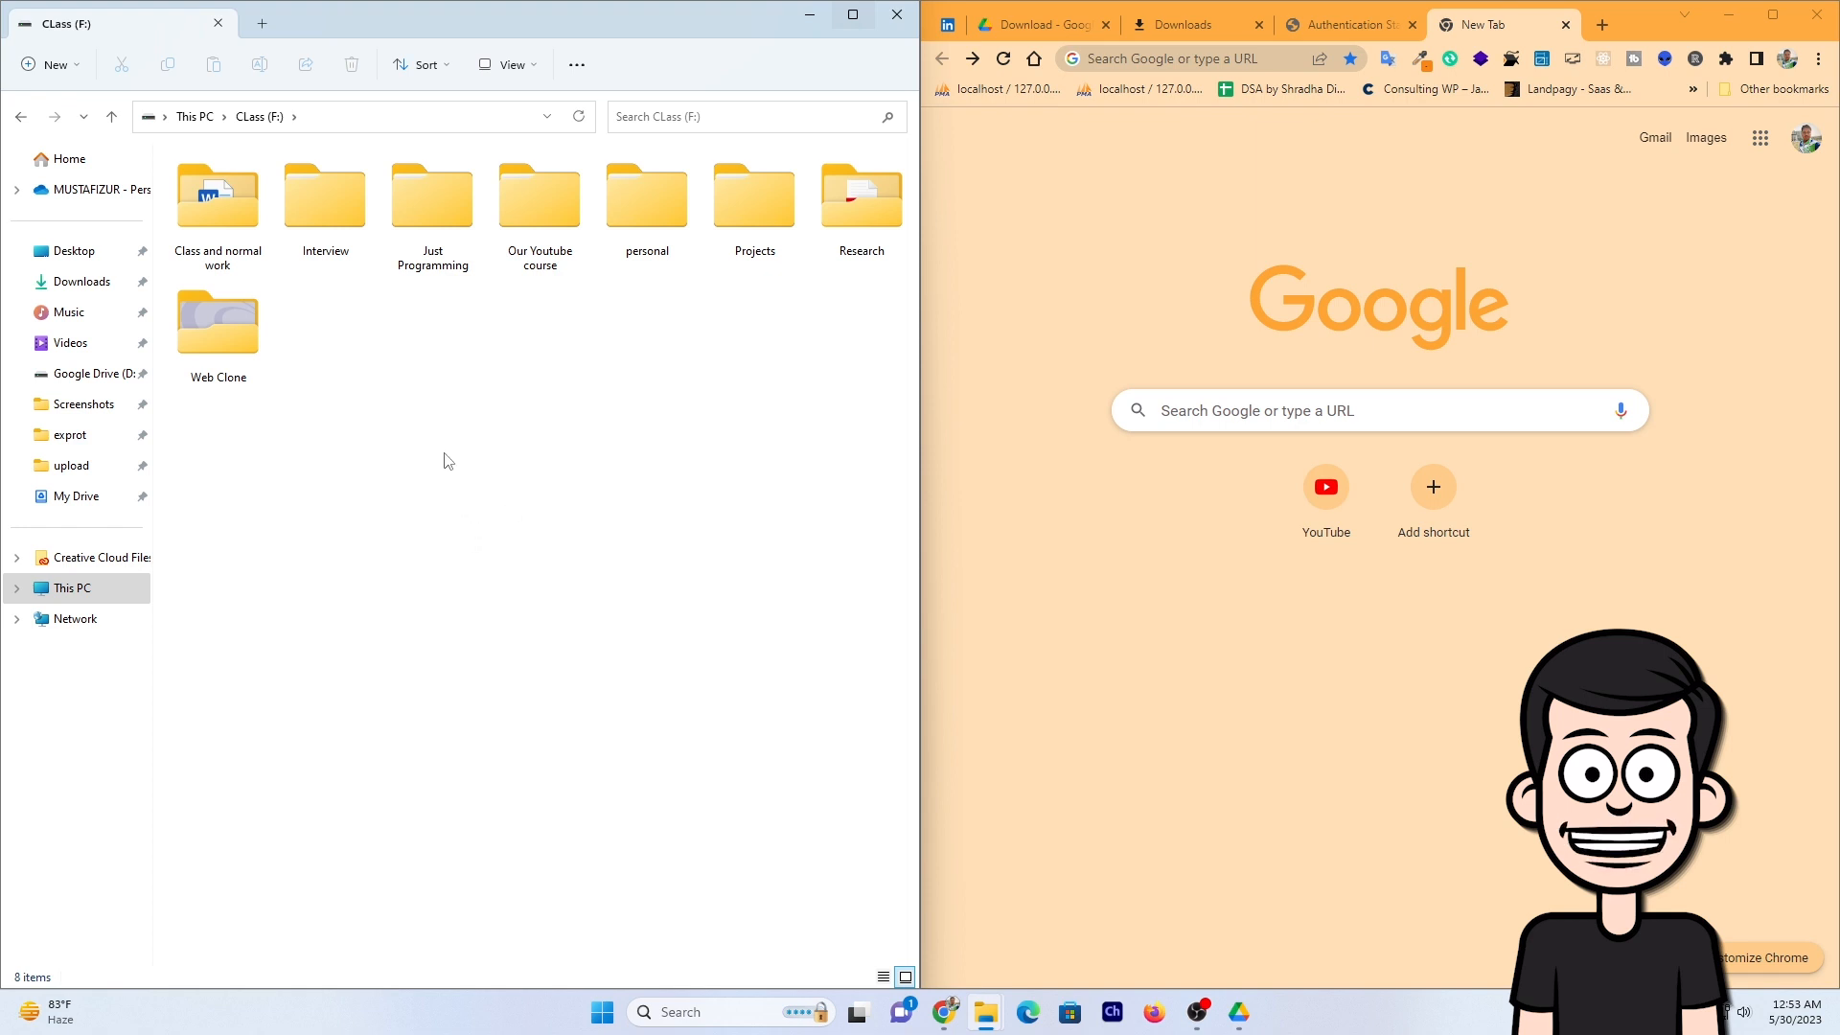
right_click(390, 396)
mouse_move(455, 544)
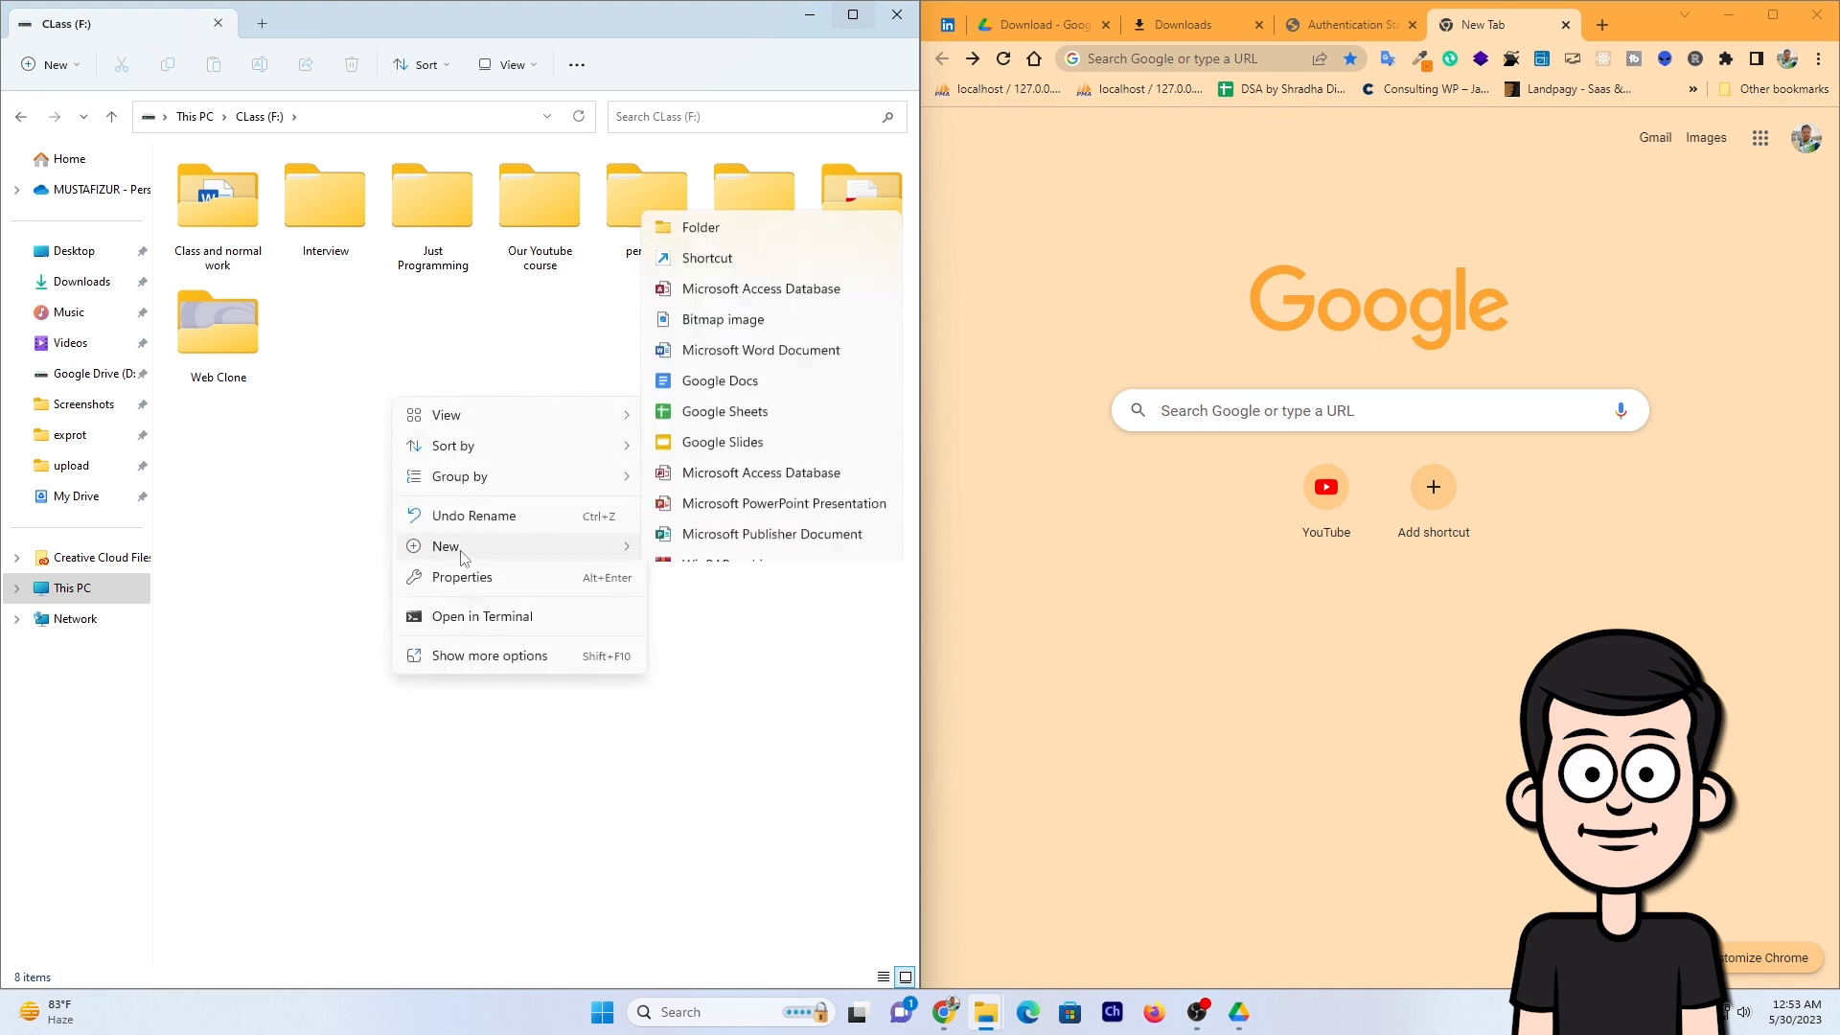
left_click(728, 121)
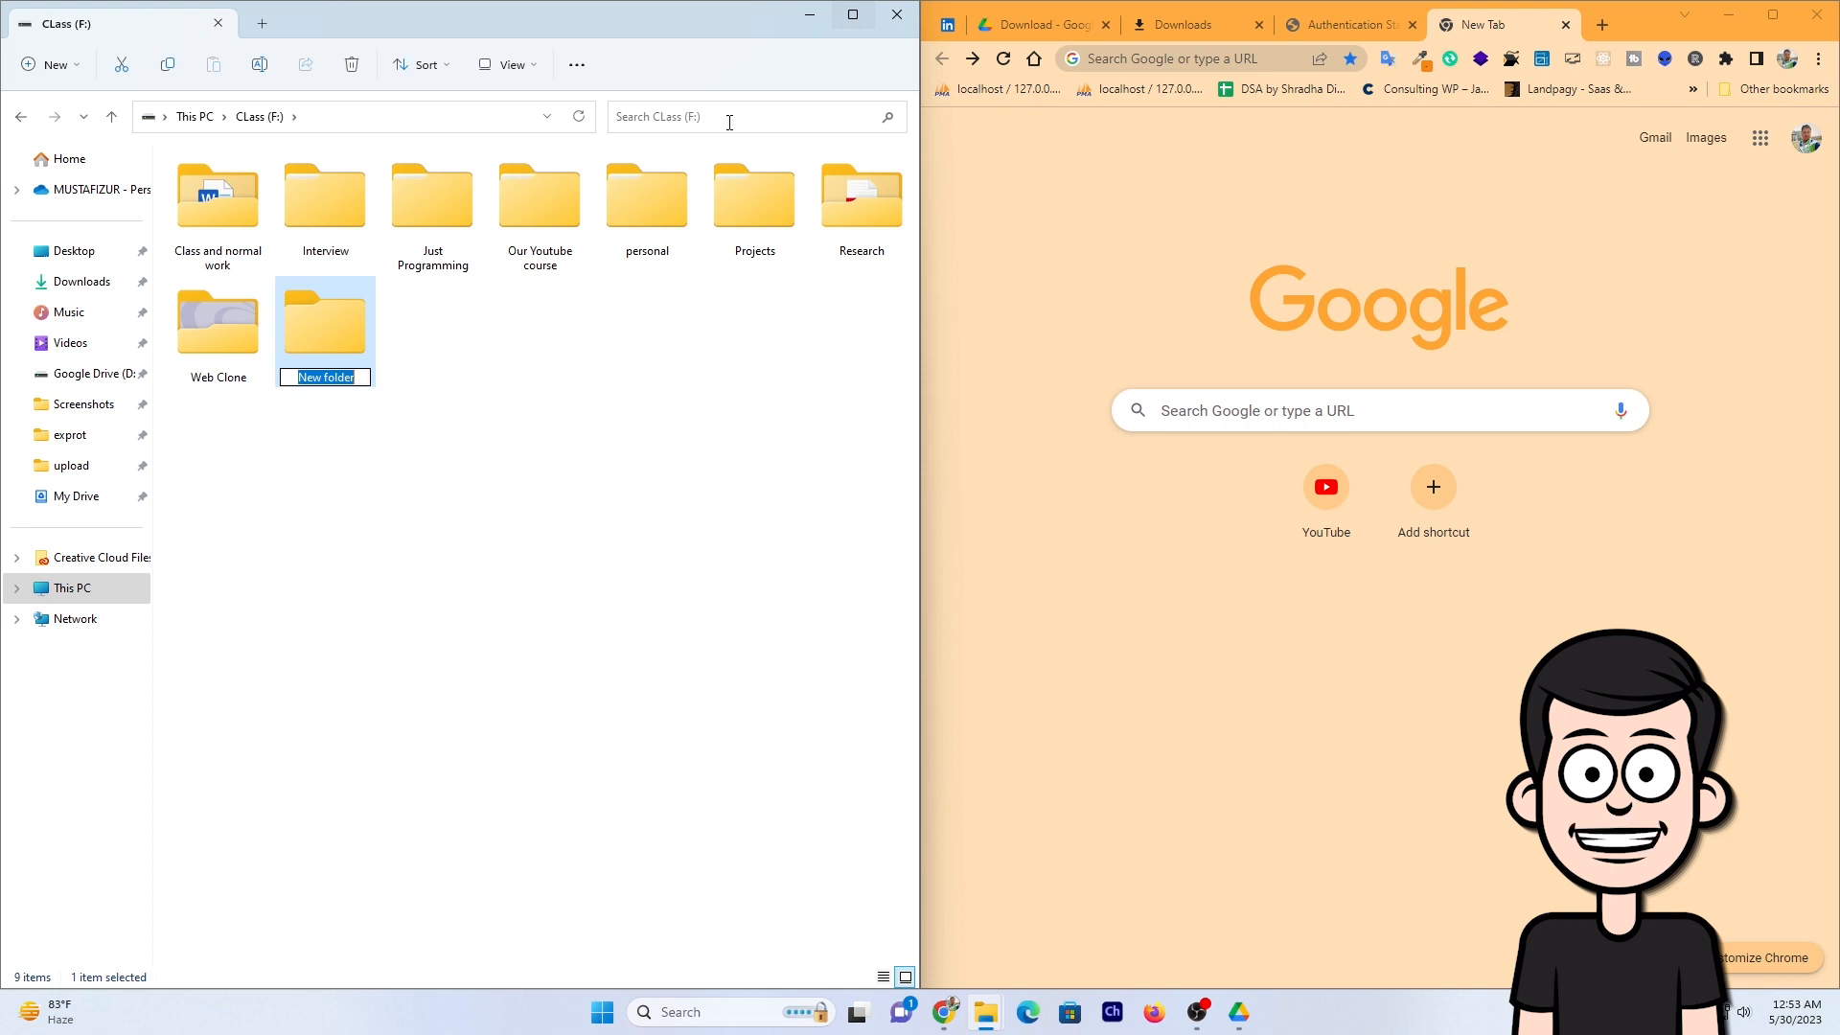
type("i")
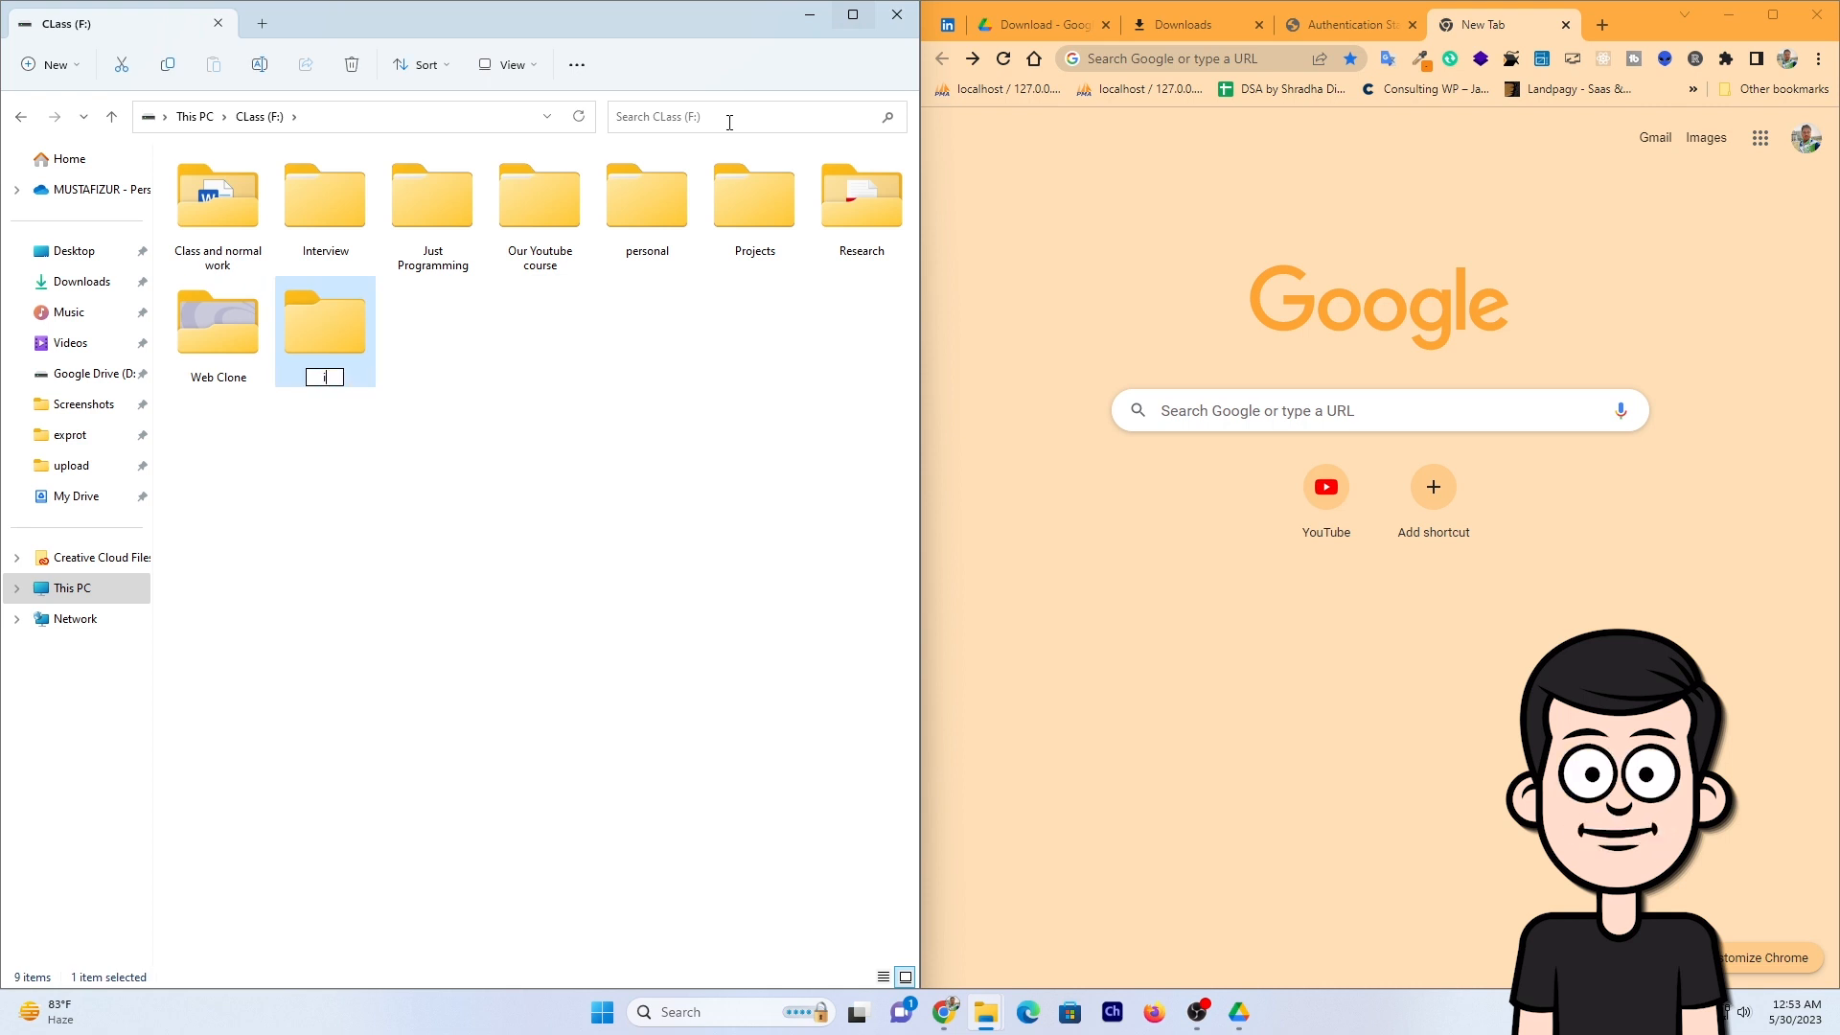
type("mportant")
key("Return")
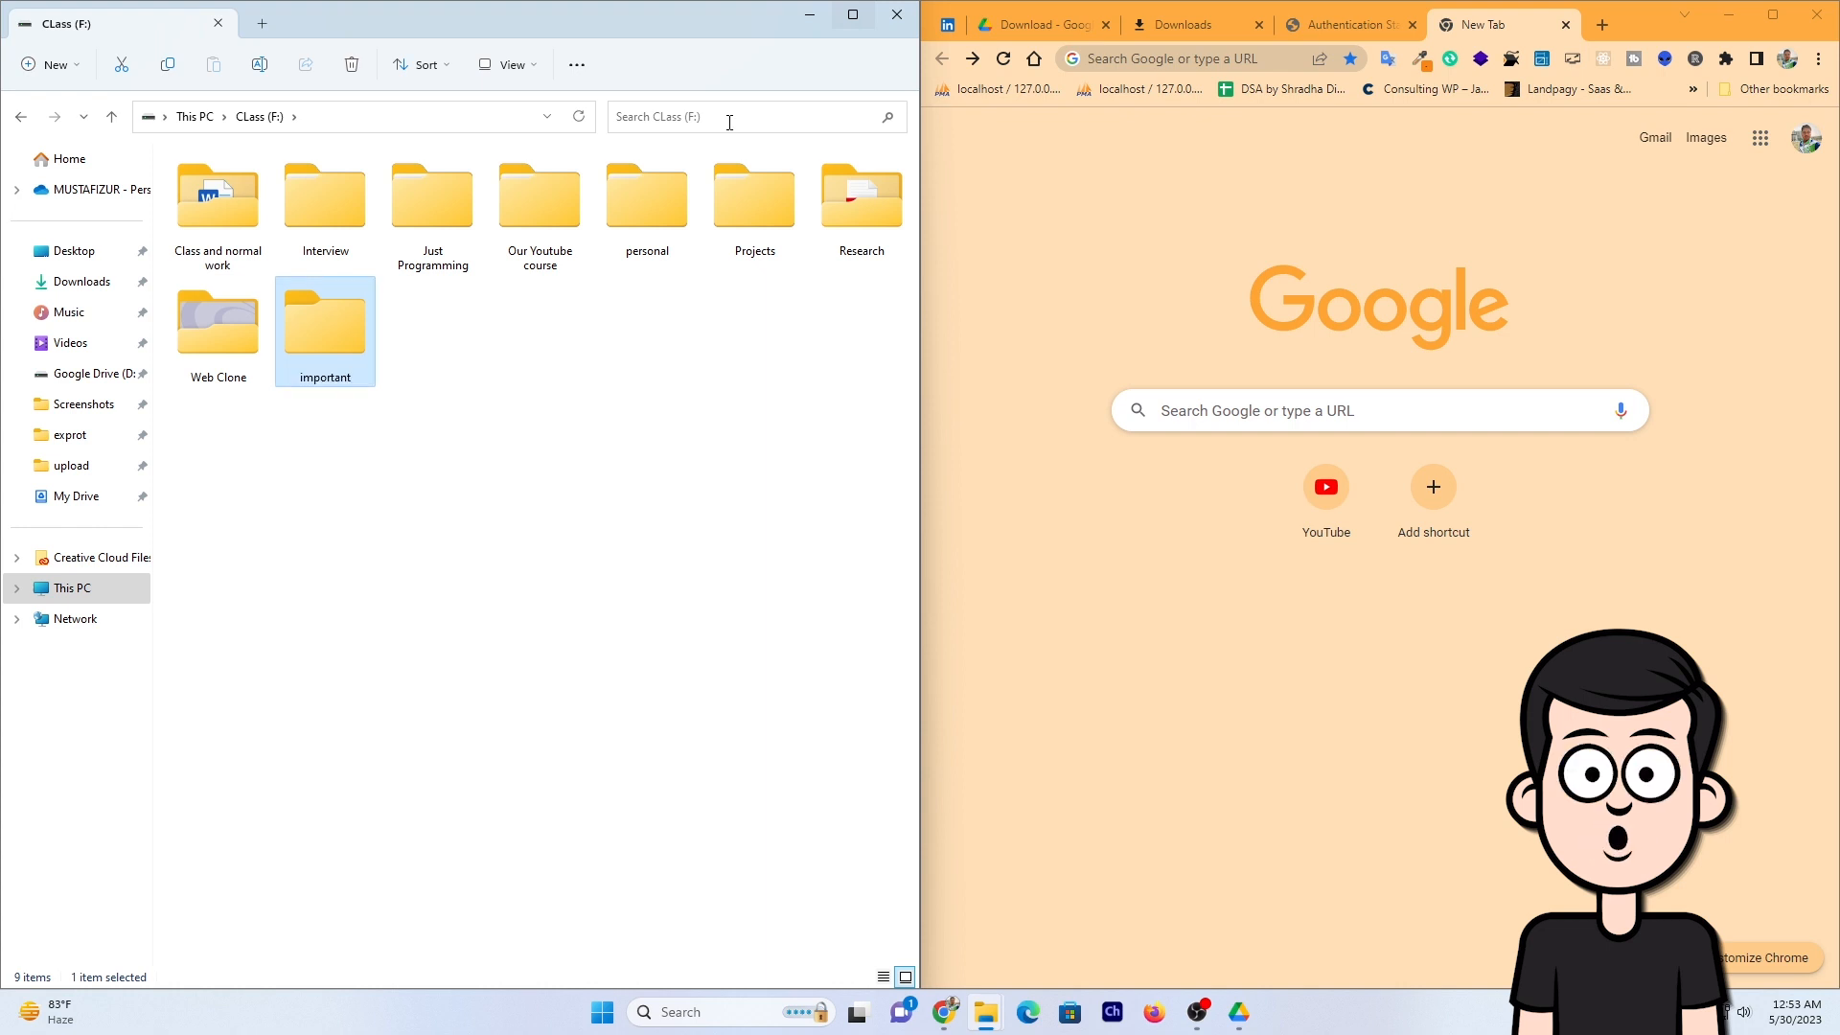
key("Return")
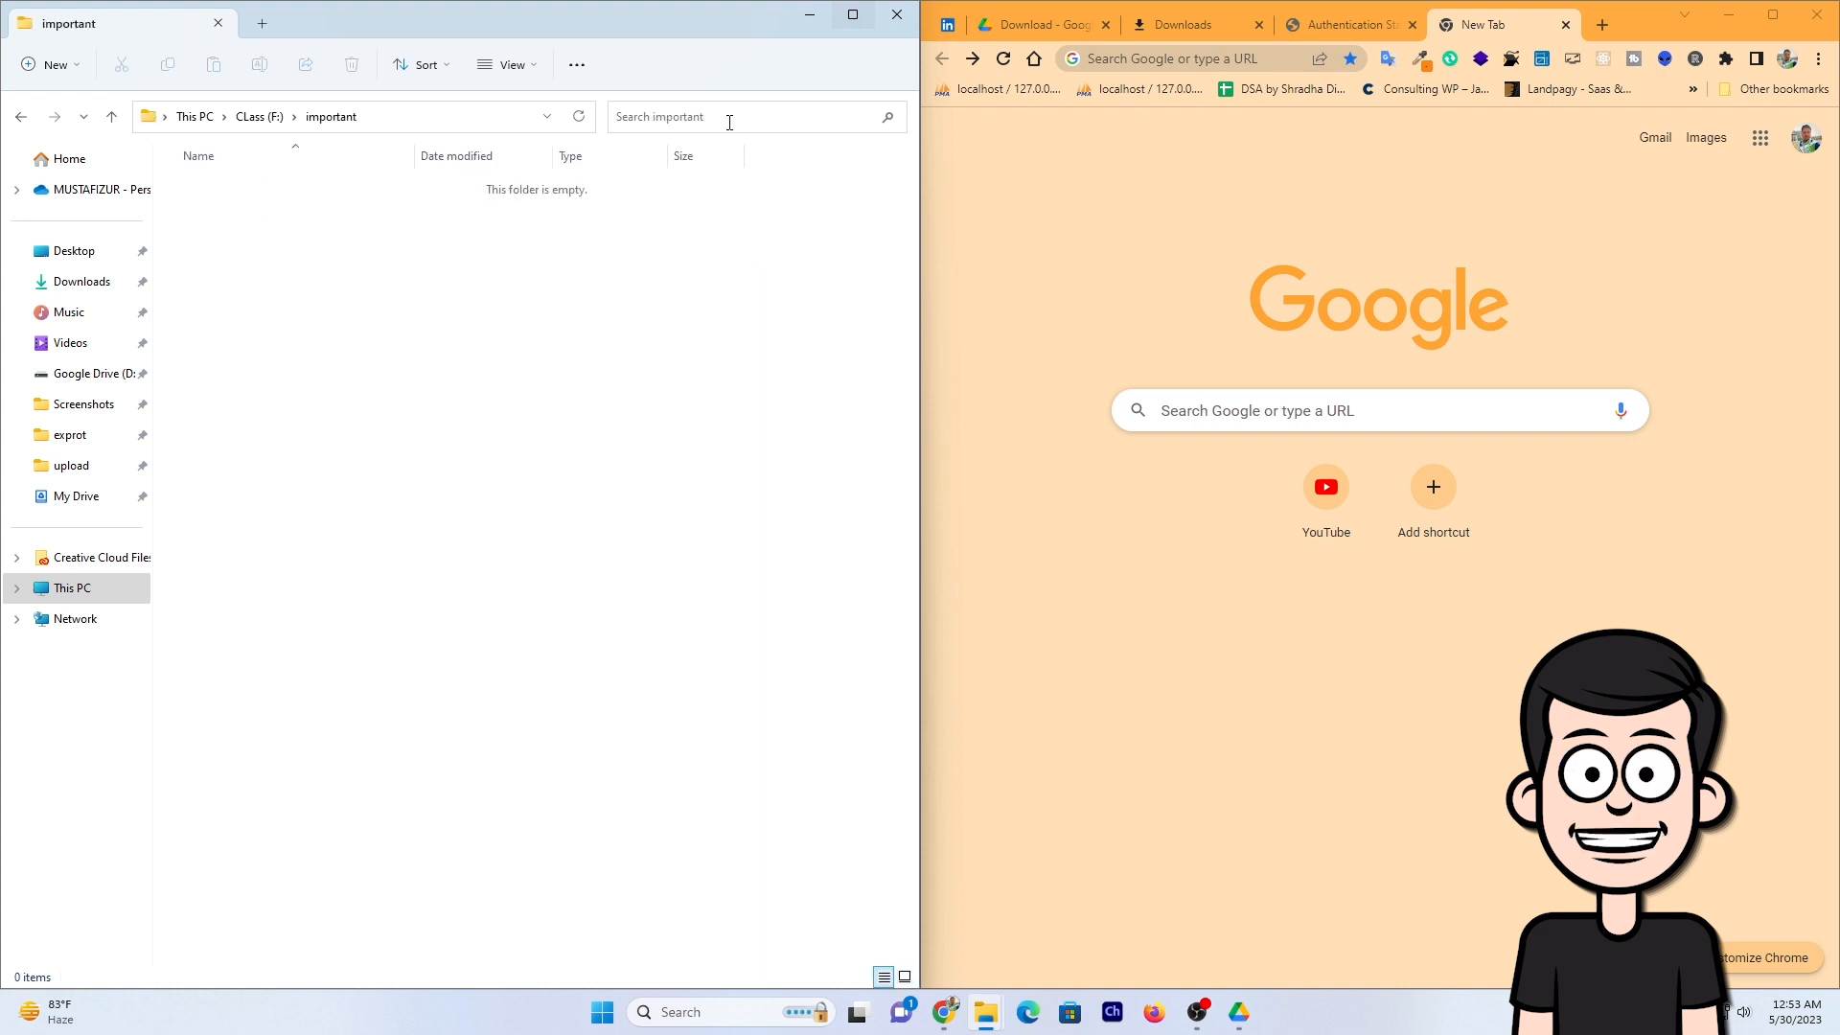
Step: Create a Microsoft Word document named softechbd.docx in the important folder
right_click(382, 286)
mouse_move(492, 446)
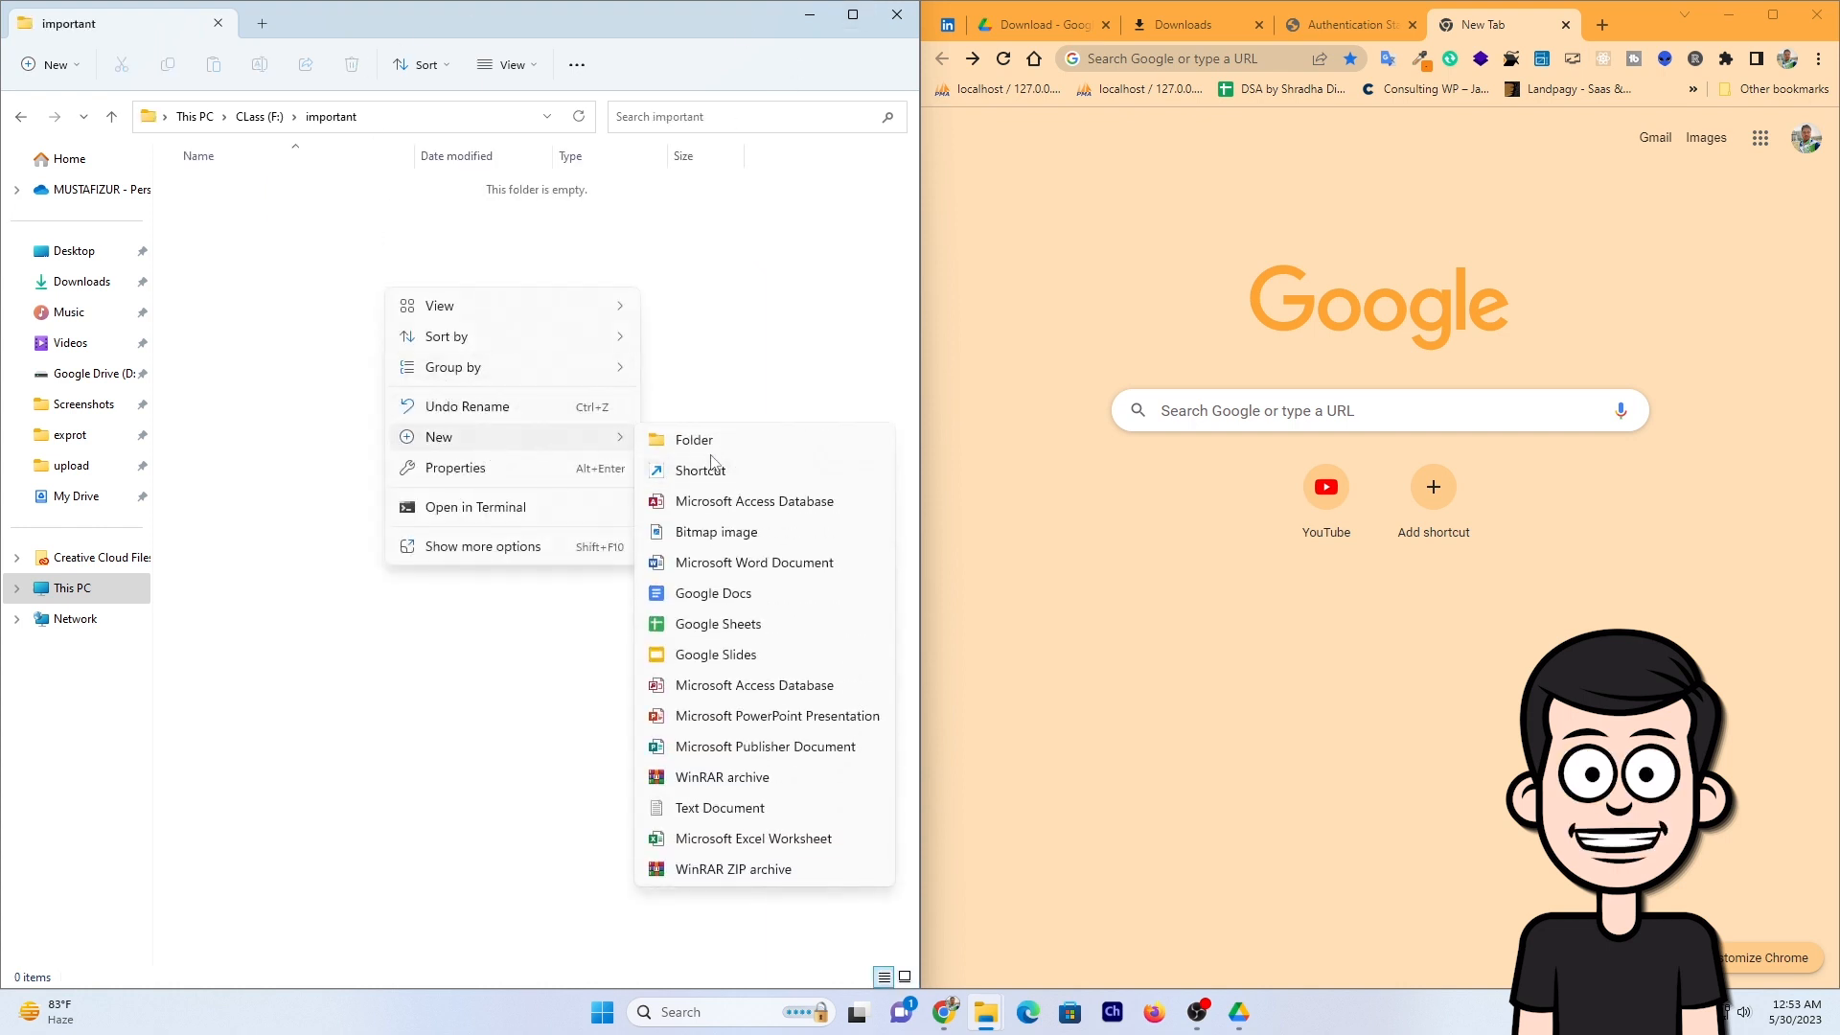
left_click(736, 564)
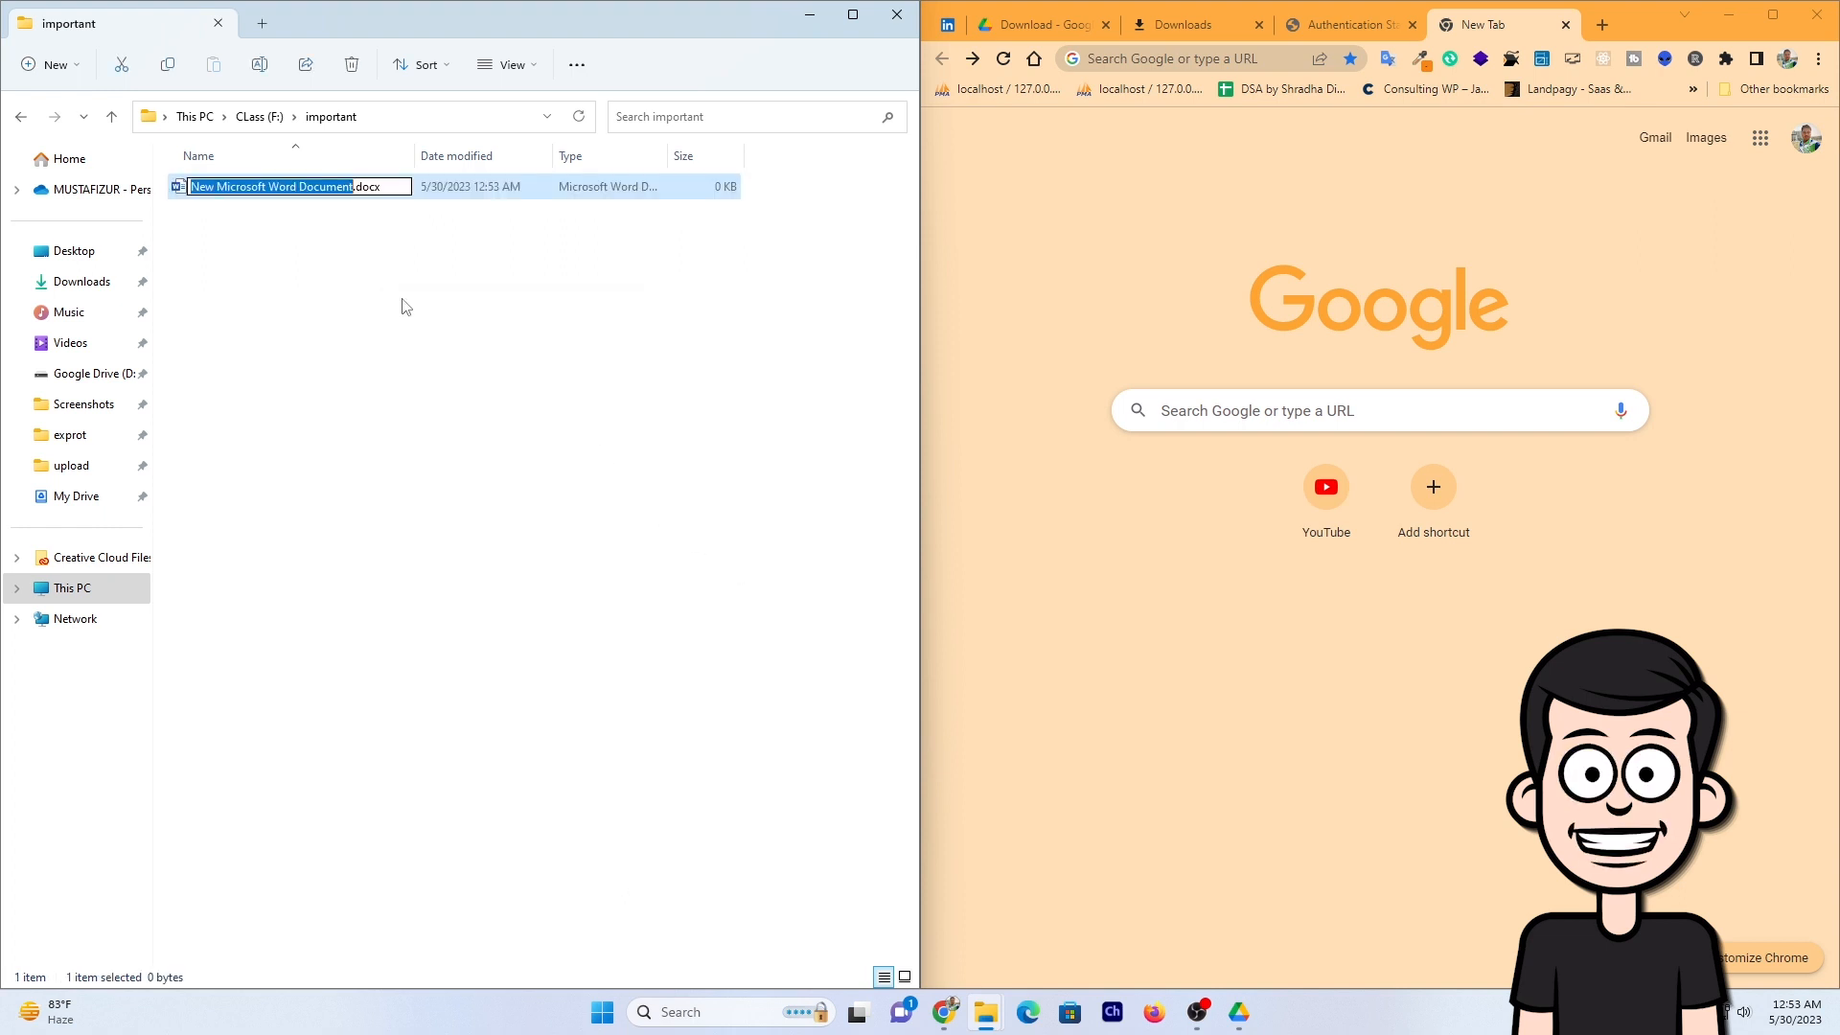
type("softech")
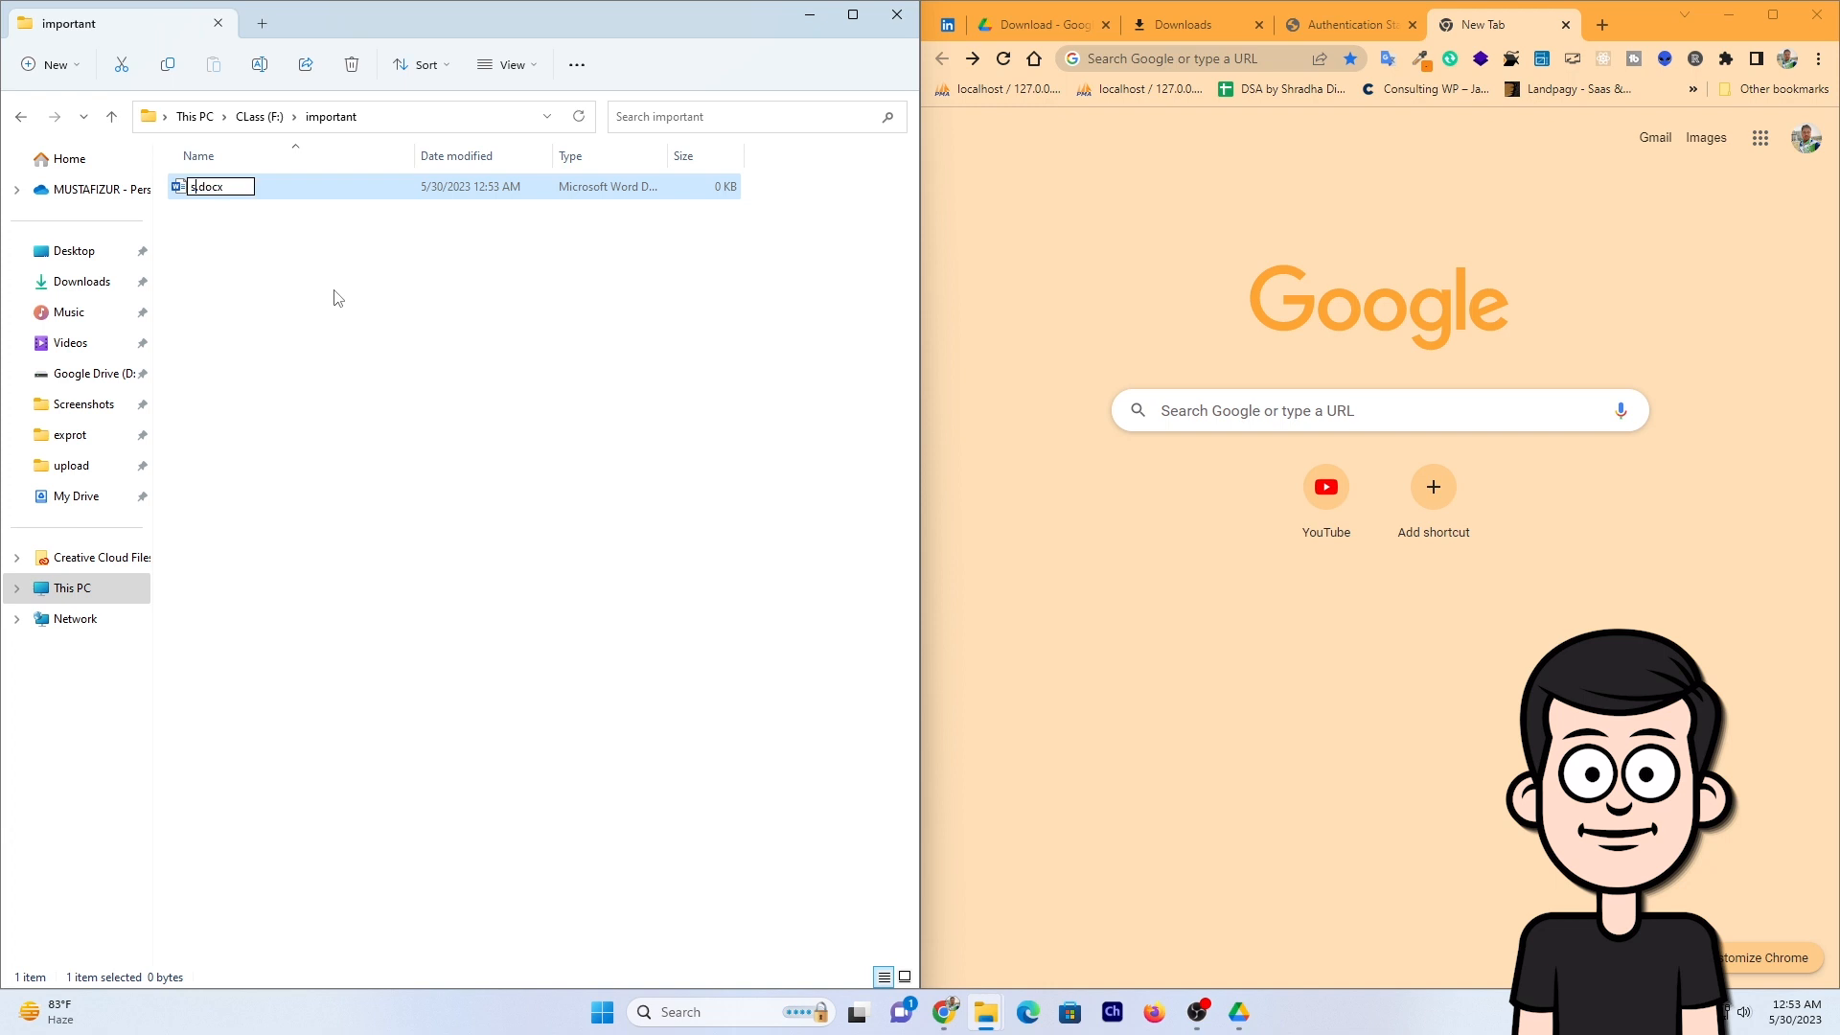
type("bd")
key("Return")
Step: Add a Microsoft Excel worksheet to the important folder, keeping the default file name
right_click(338, 298)
mouse_move(476, 439)
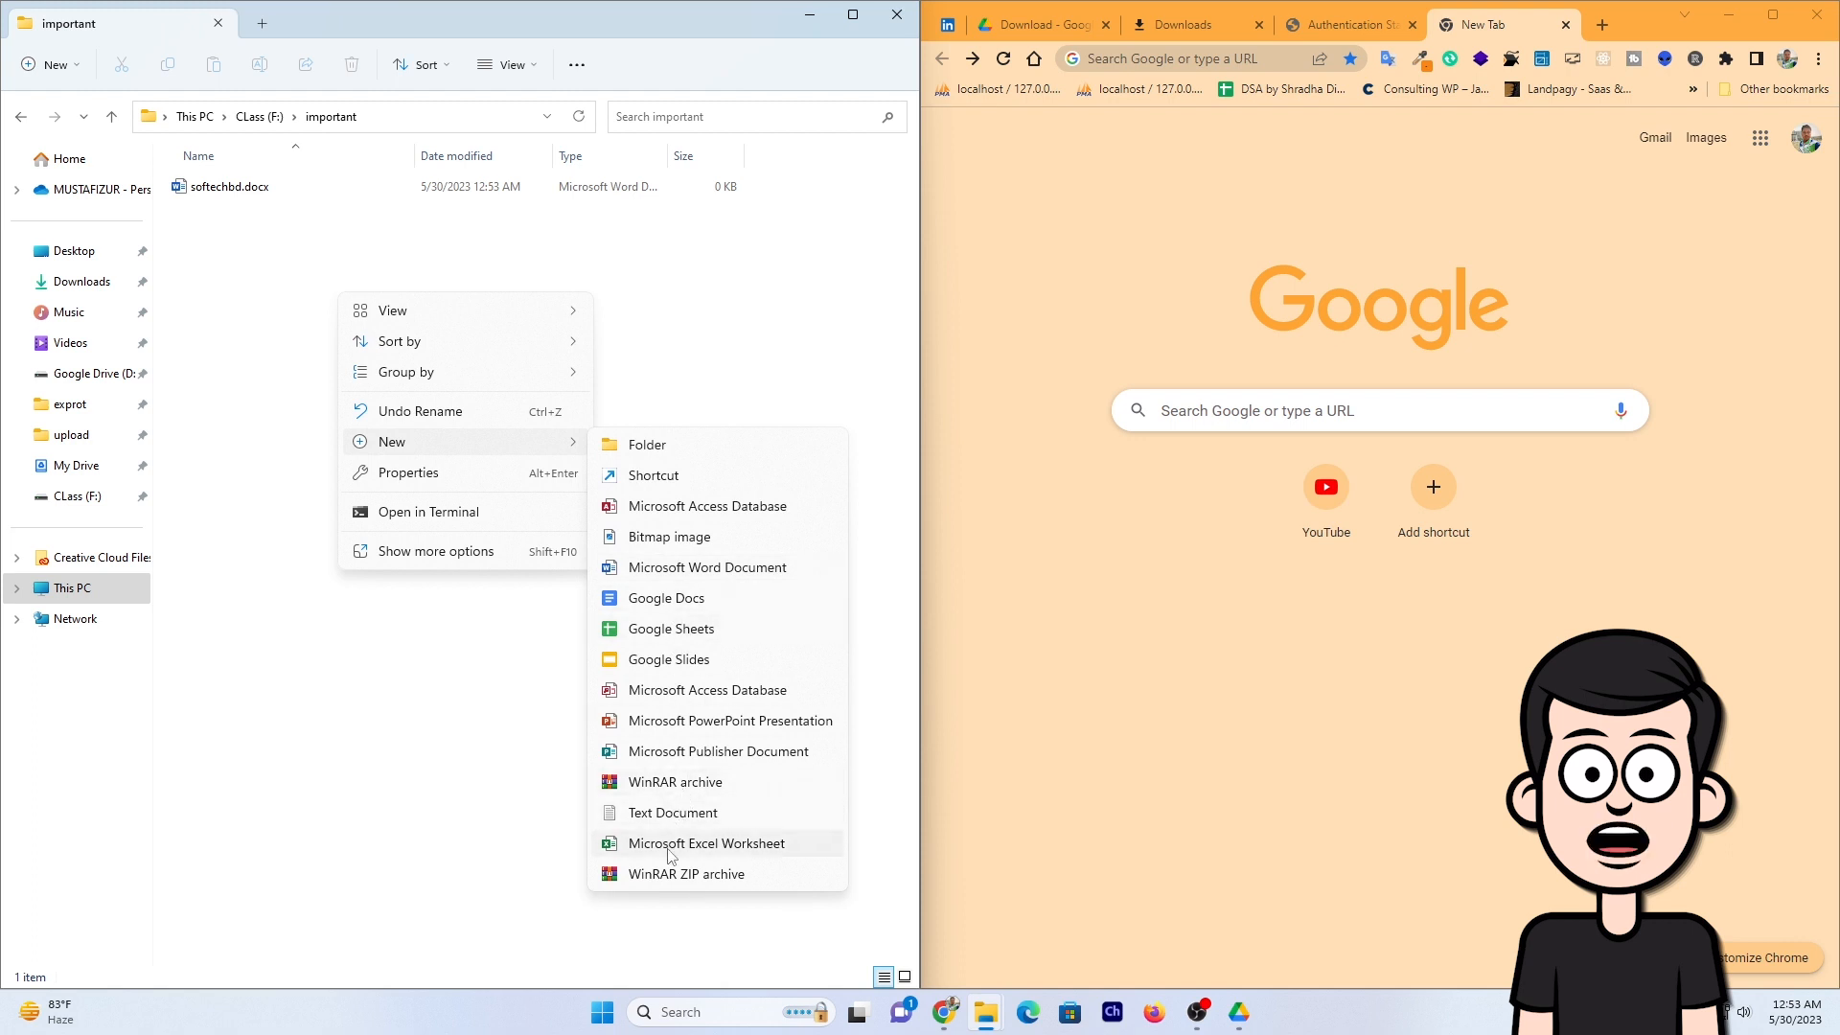
left_click(657, 814)
right_click(341, 464)
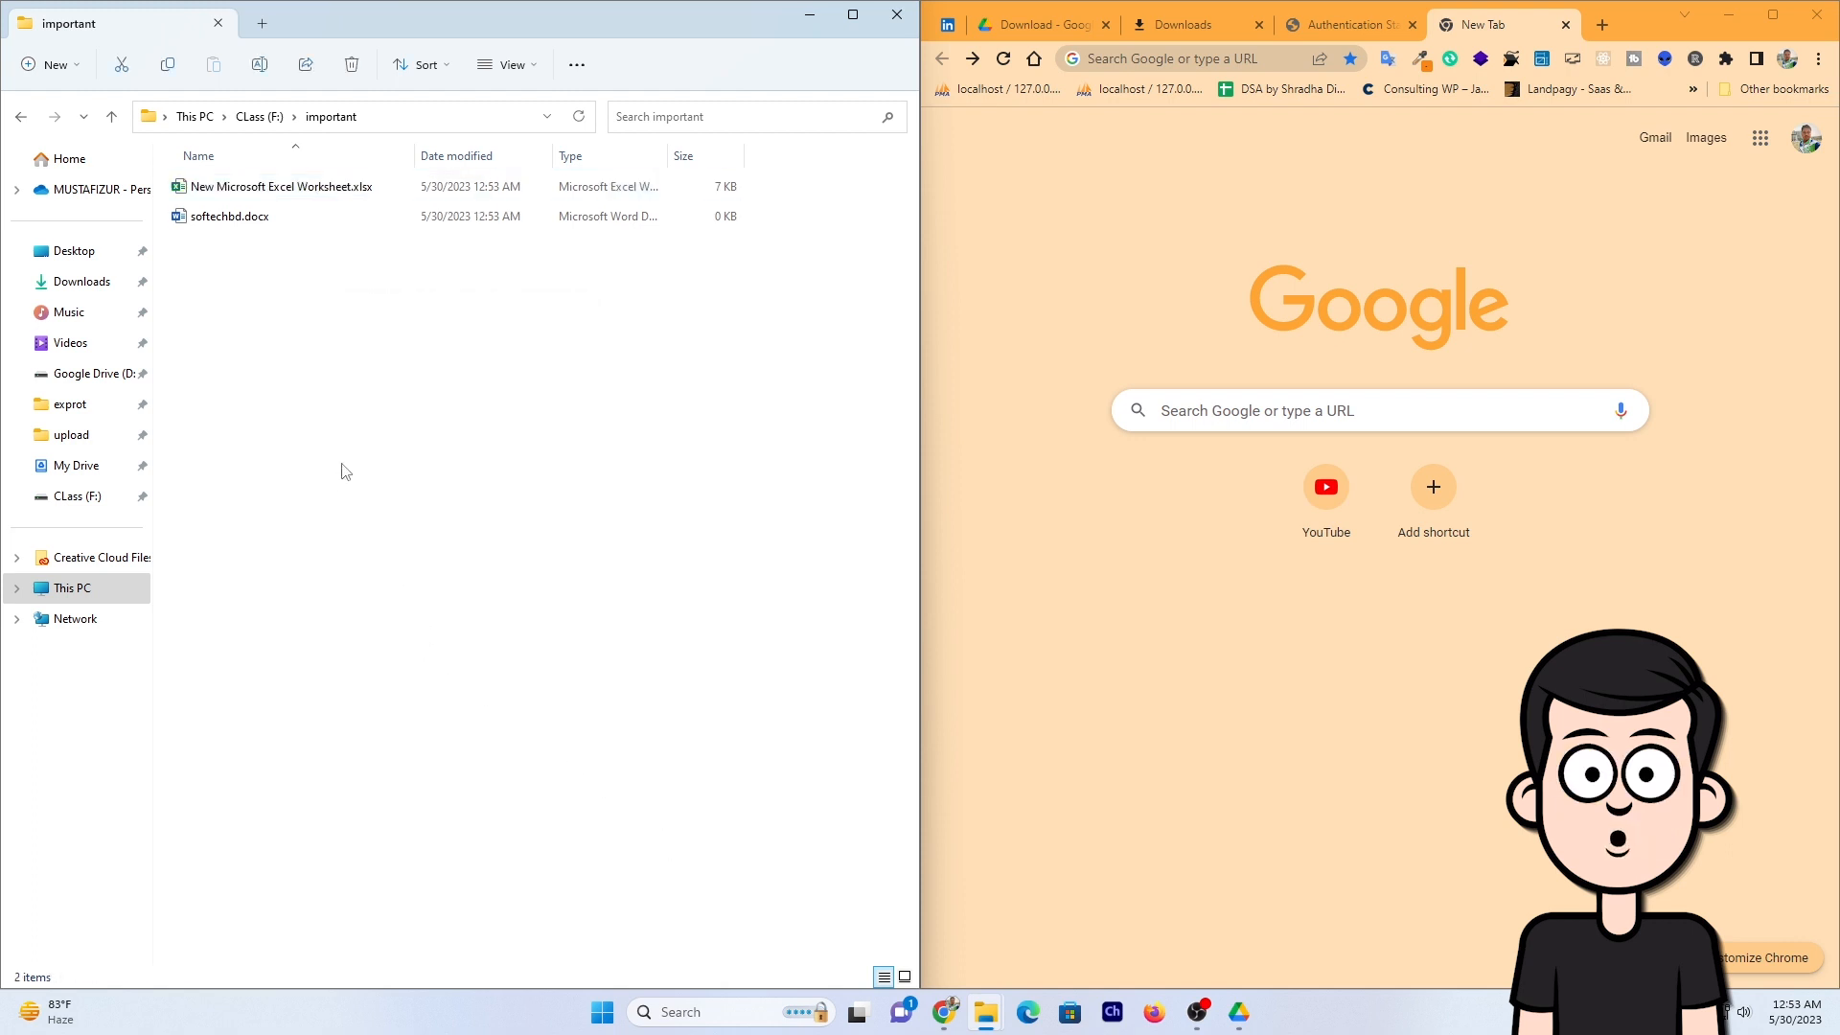
Step: Add a second Microsoft Word document to the important folder, keeping the default file name
mouse_move(440, 627)
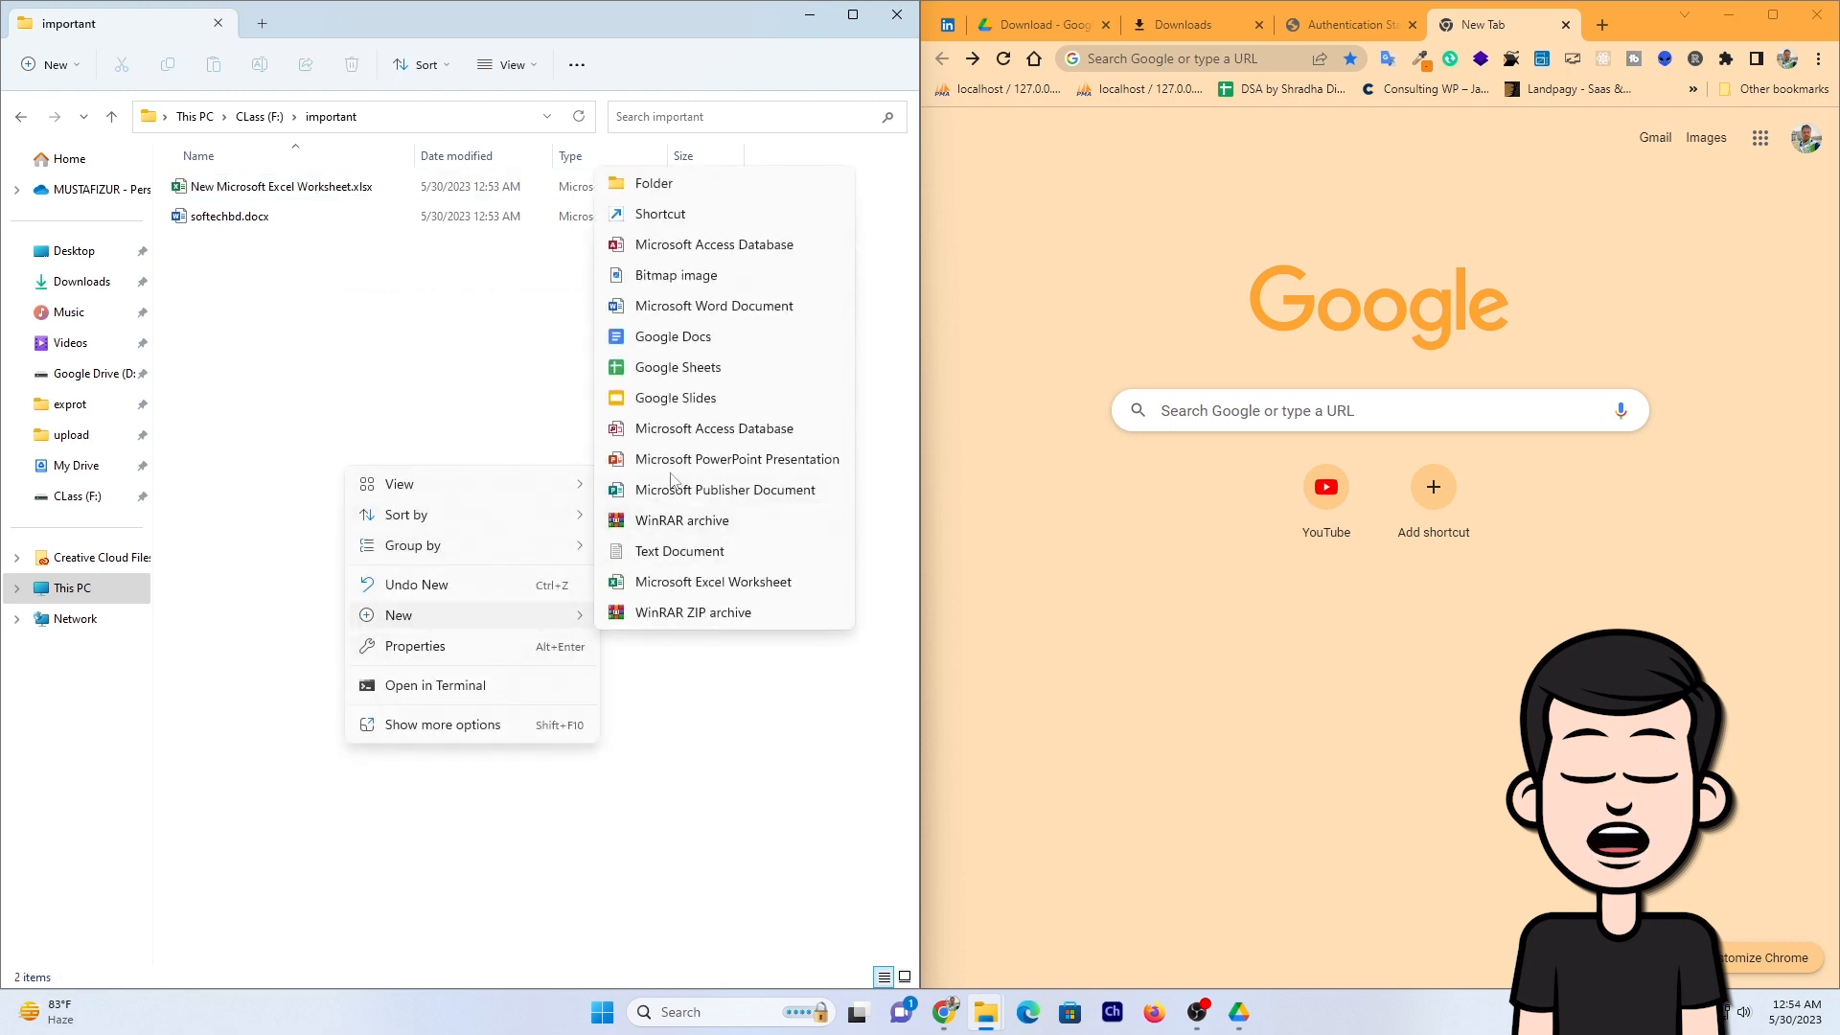
left_click(738, 307)
left_click(487, 420)
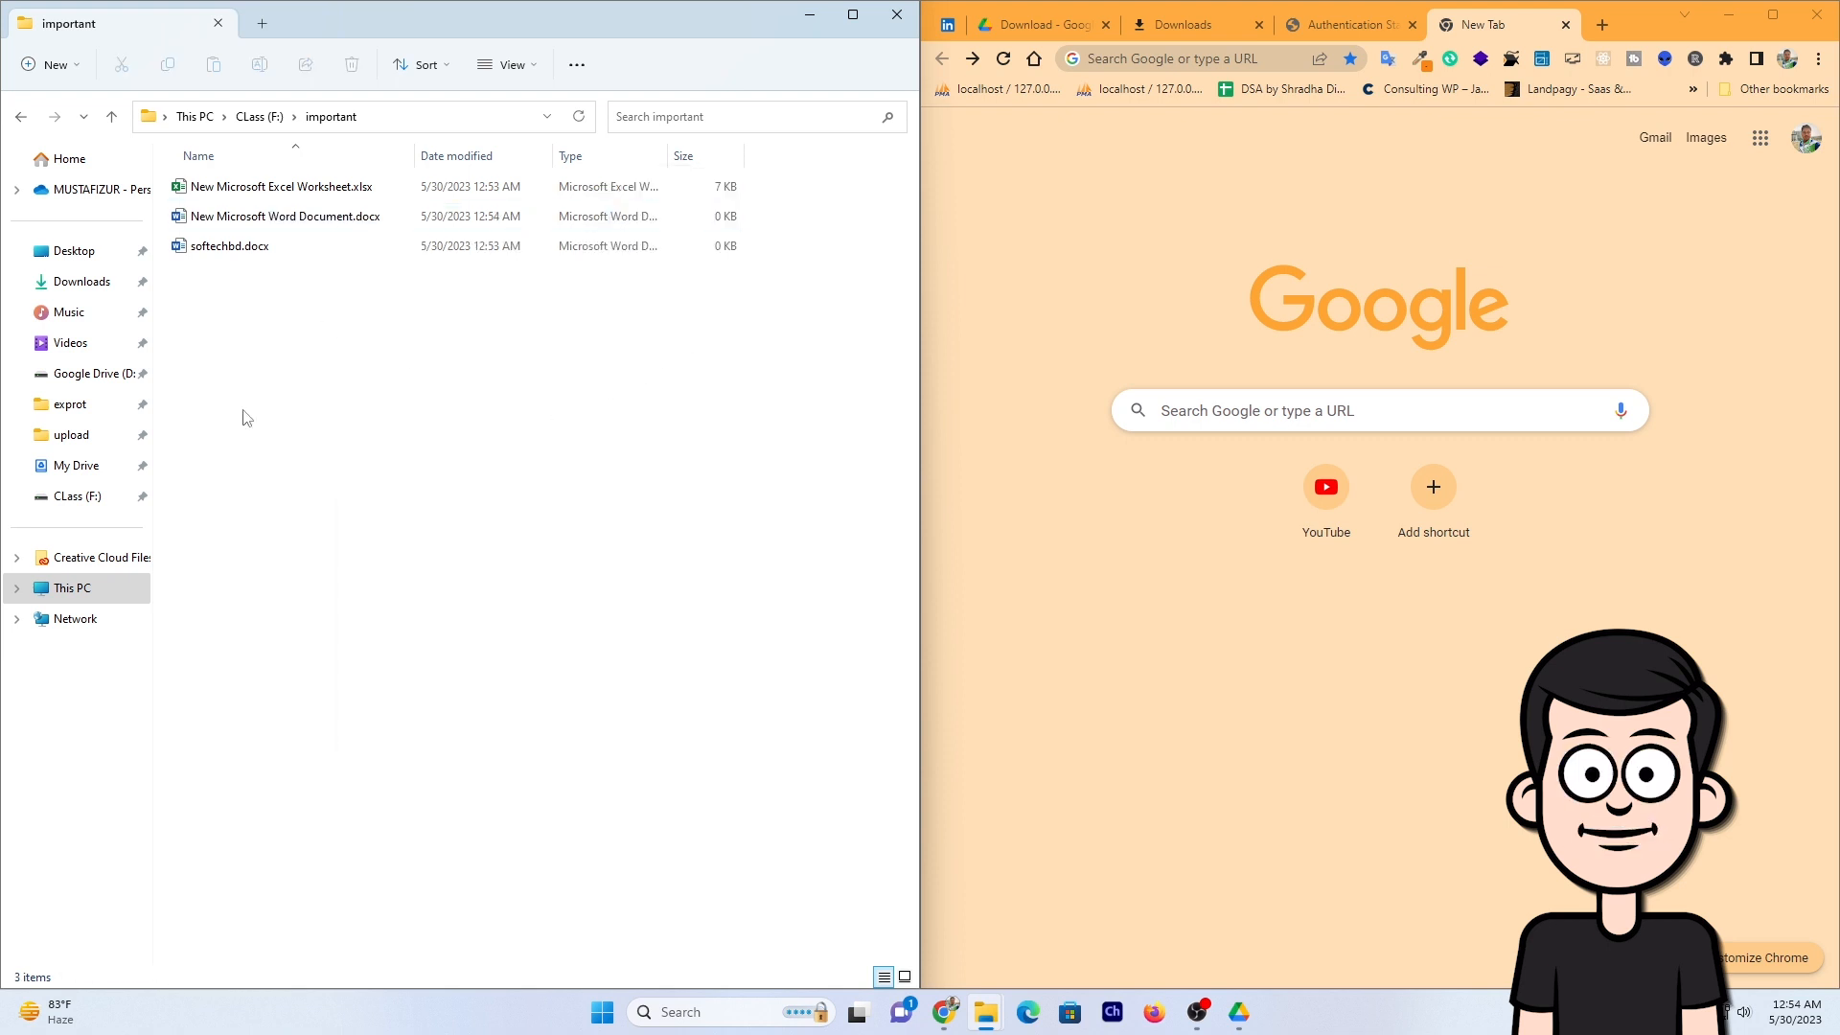
left_click_drag(246, 424, 400, 201)
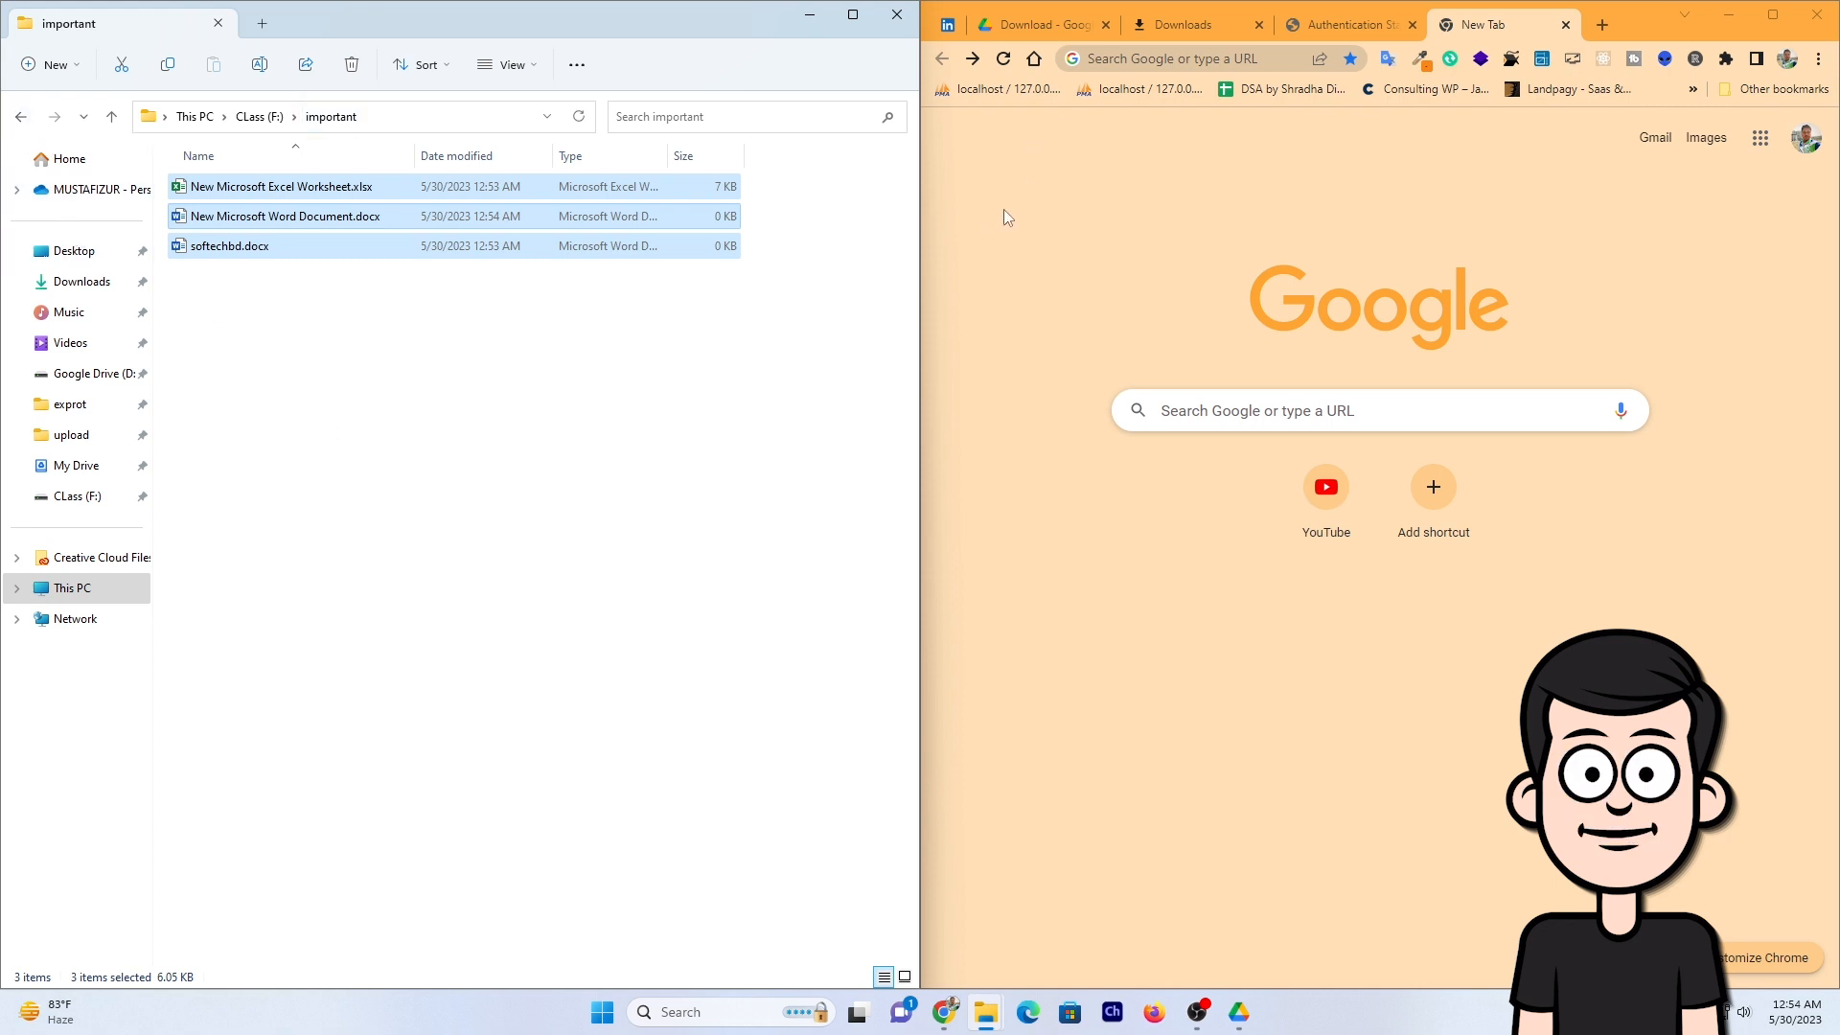
Step: Open Google Drive from the Google apps on the browser's new tab page and look through My Drive
left_click(1026, 20)
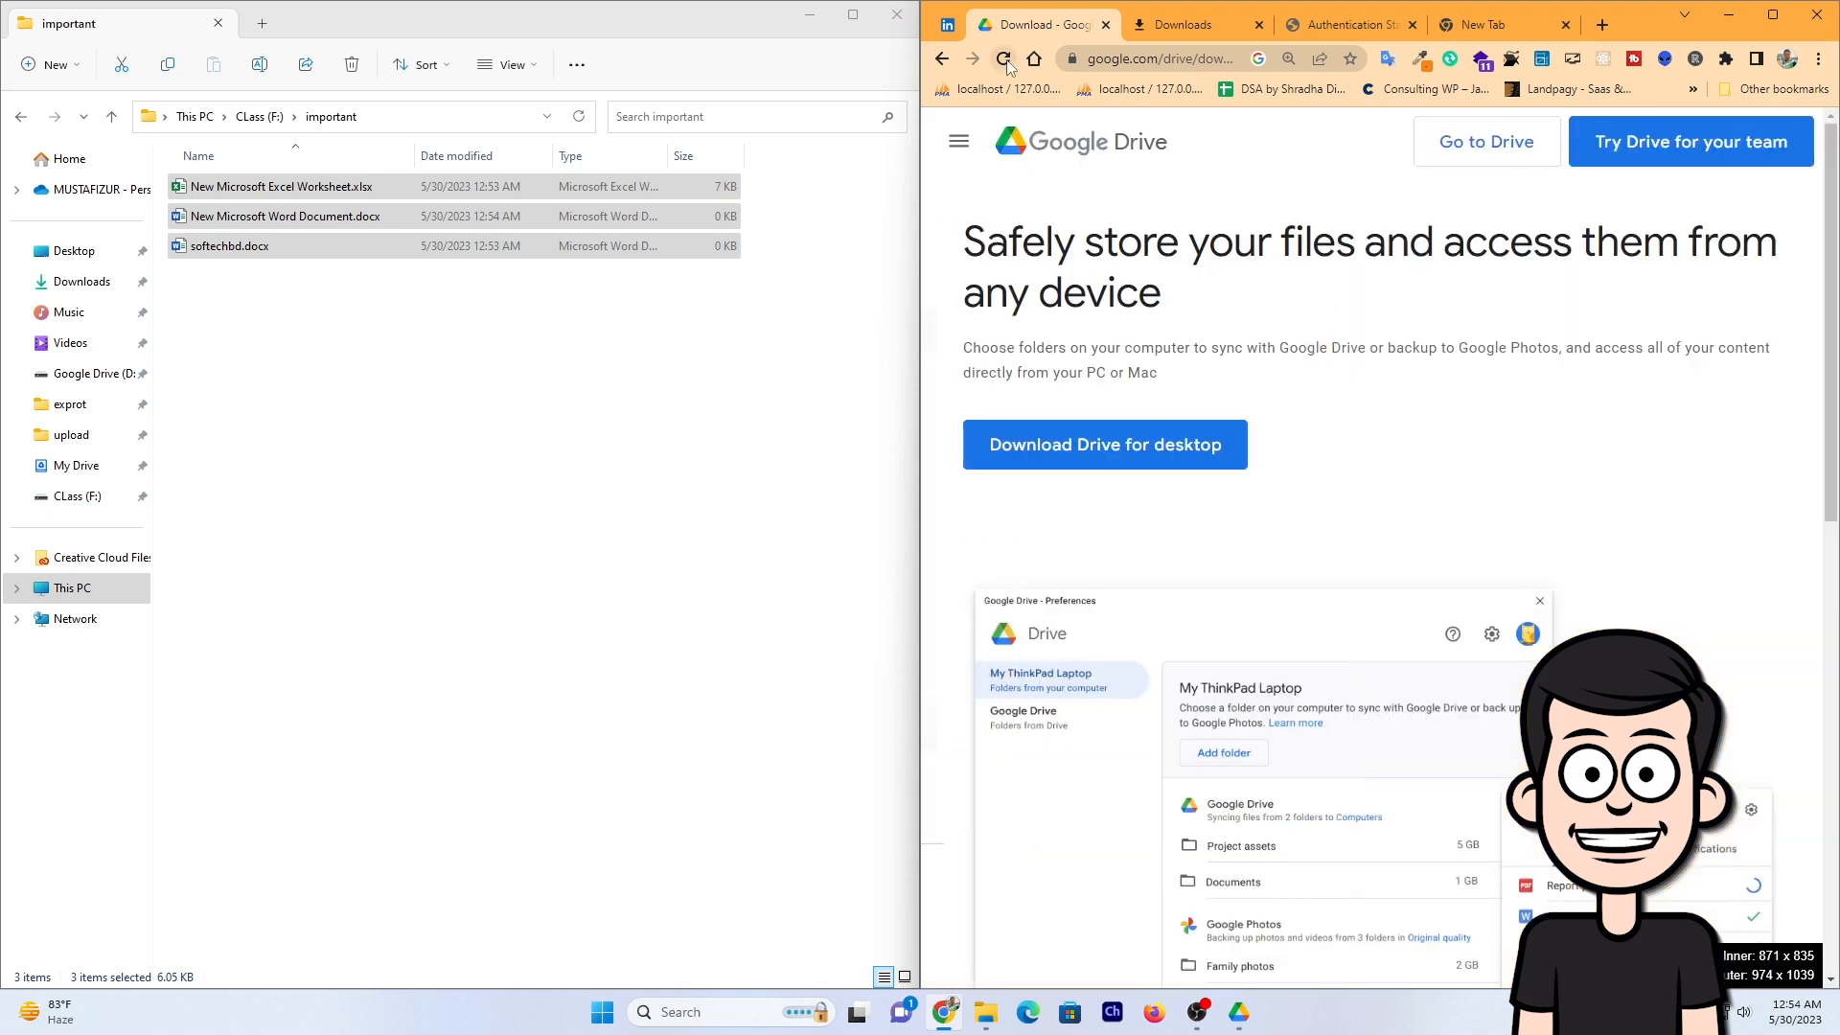
left_click(1550, 36)
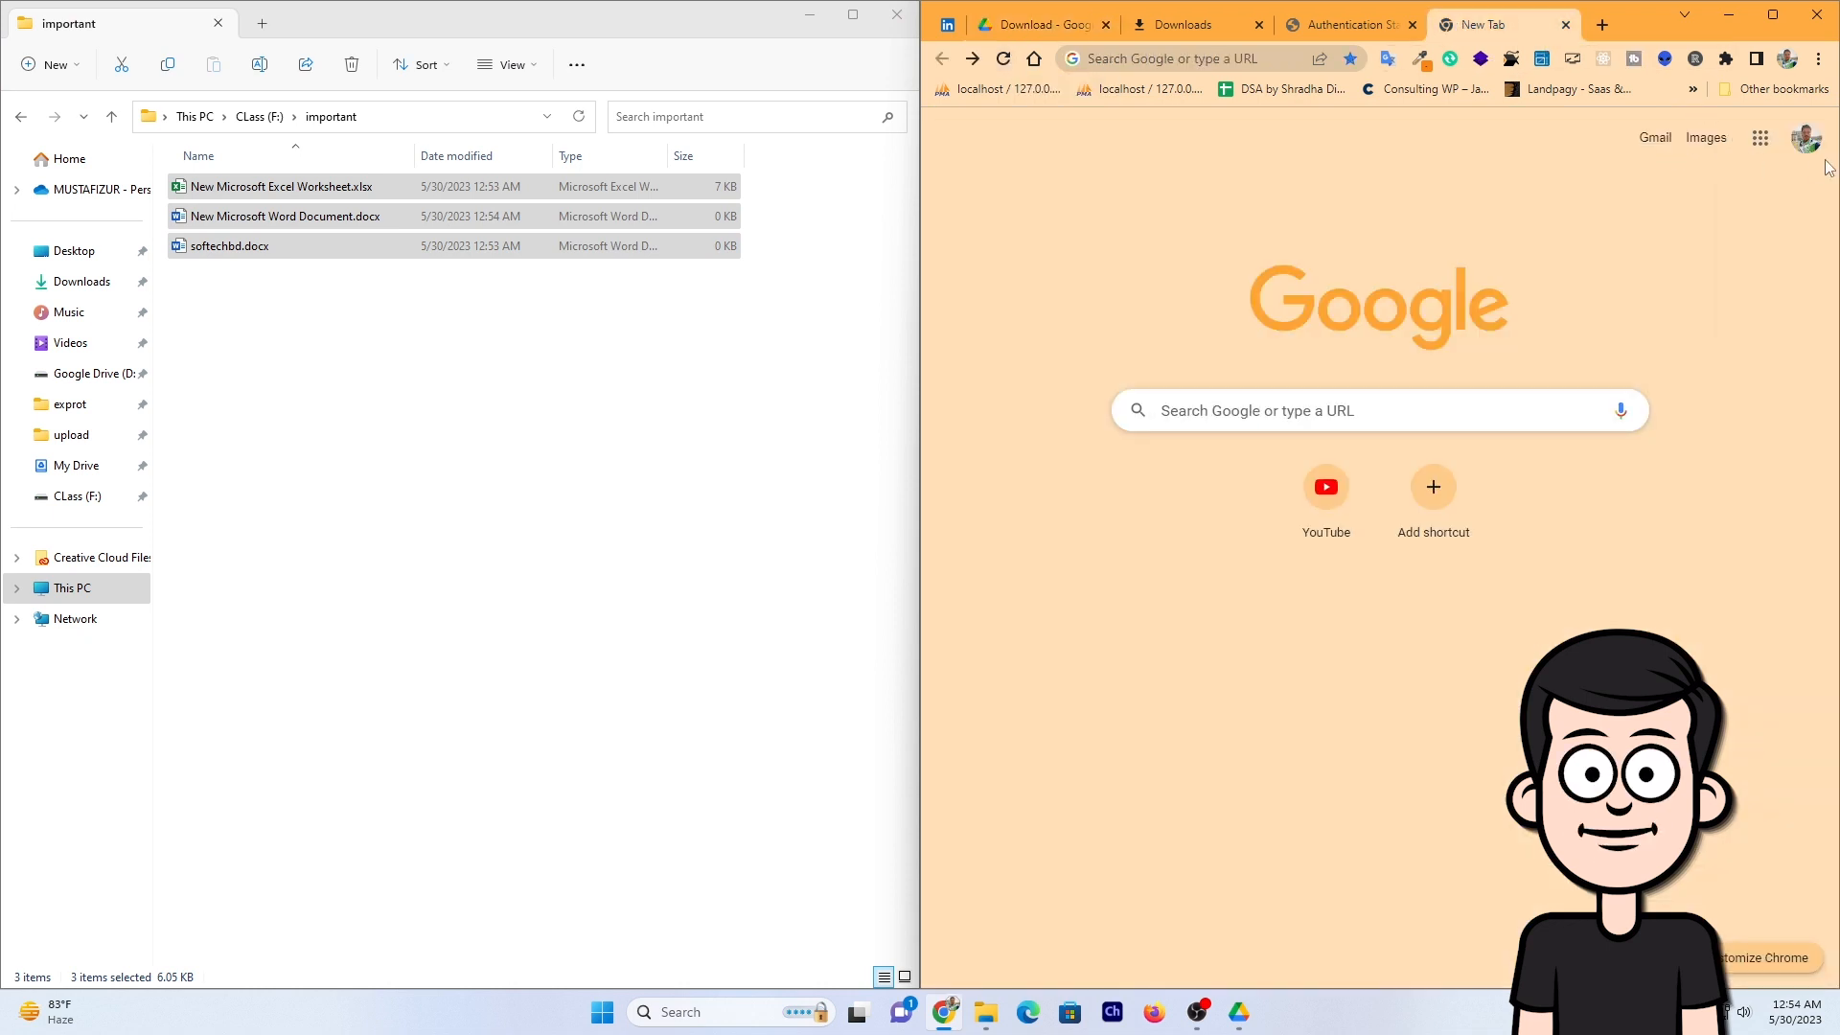
left_click(1760, 137)
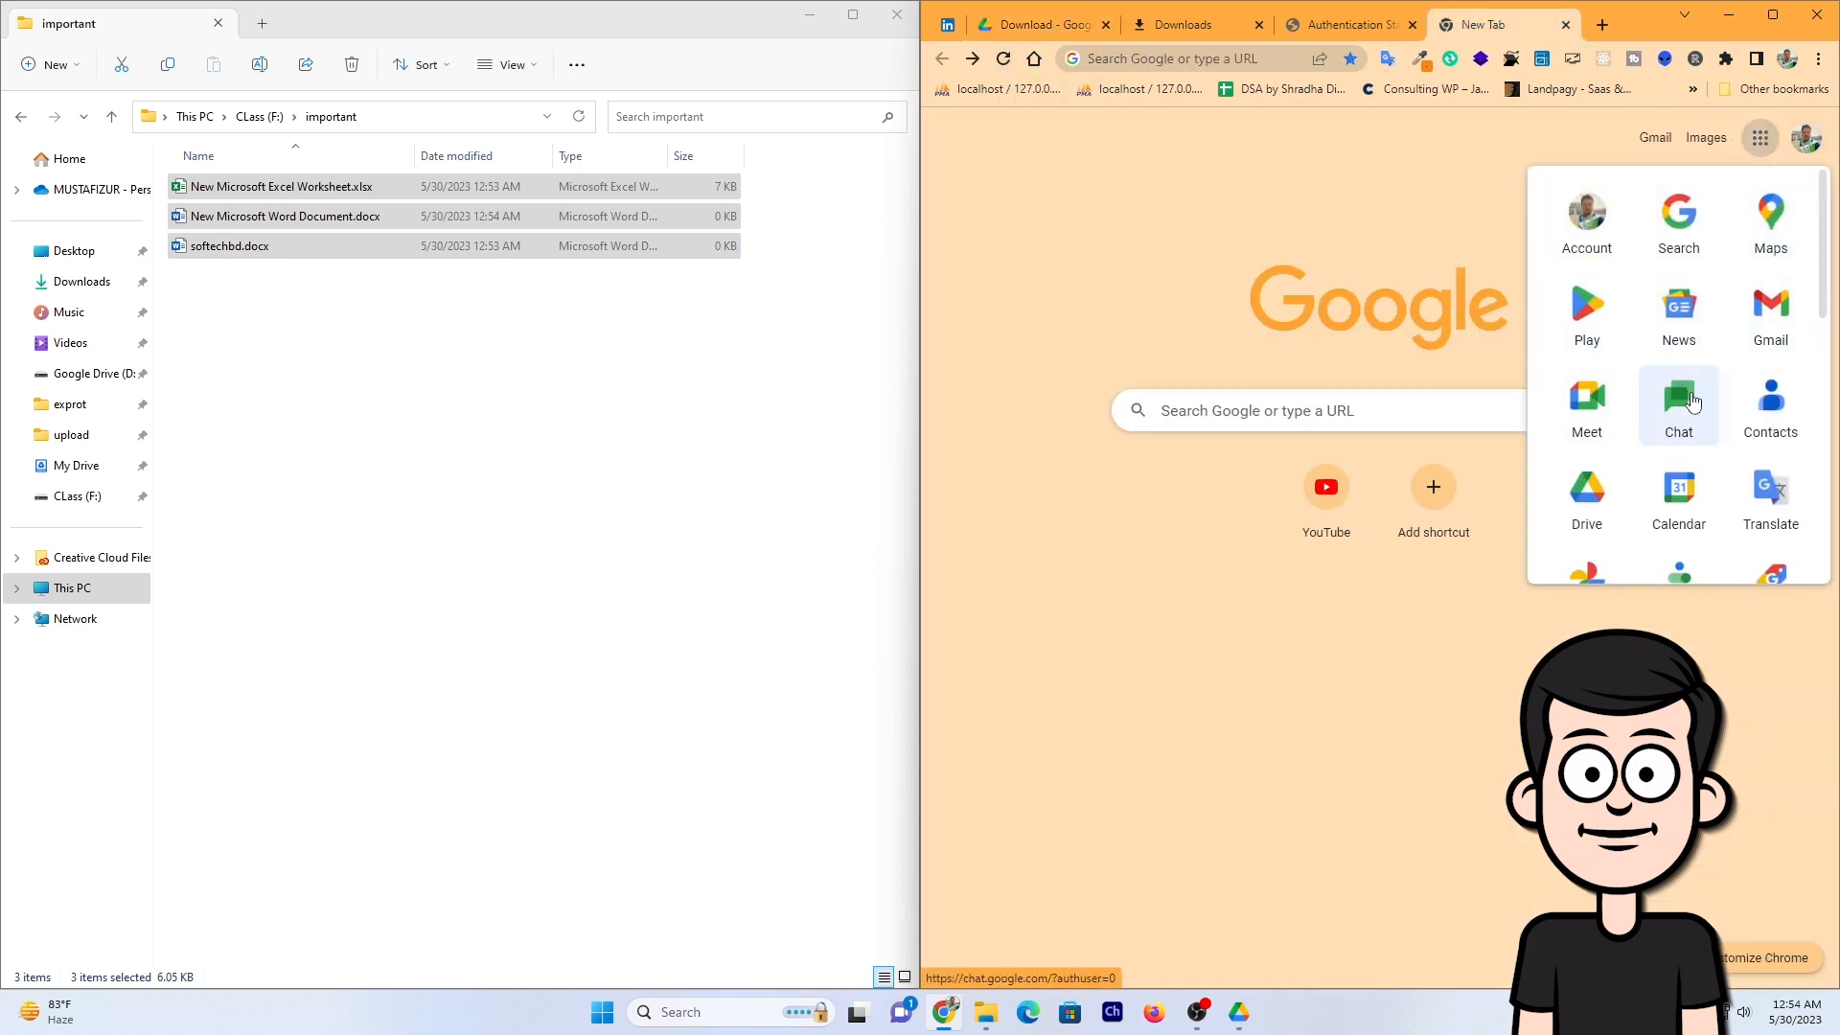
left_click(1581, 494)
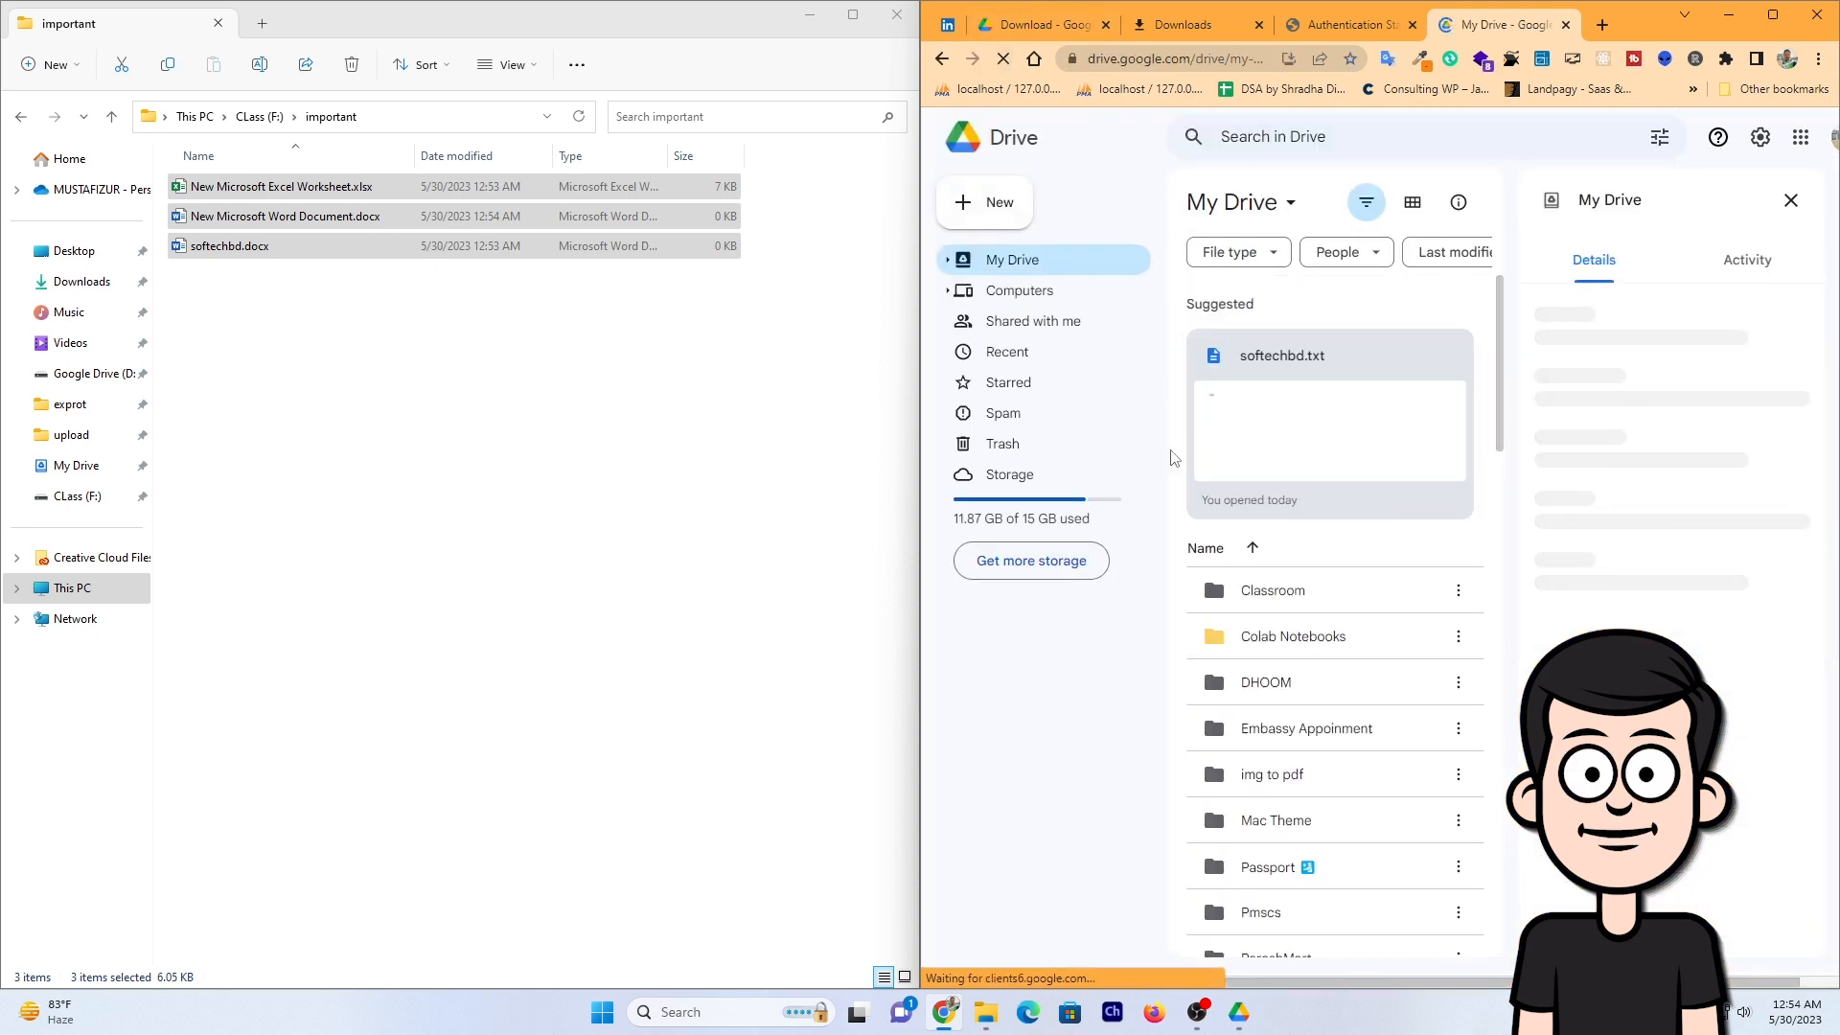
scroll(1351, 548, "down", 1)
scroll(1363, 548, "down", 5)
scroll(1331, 522, "up", 8)
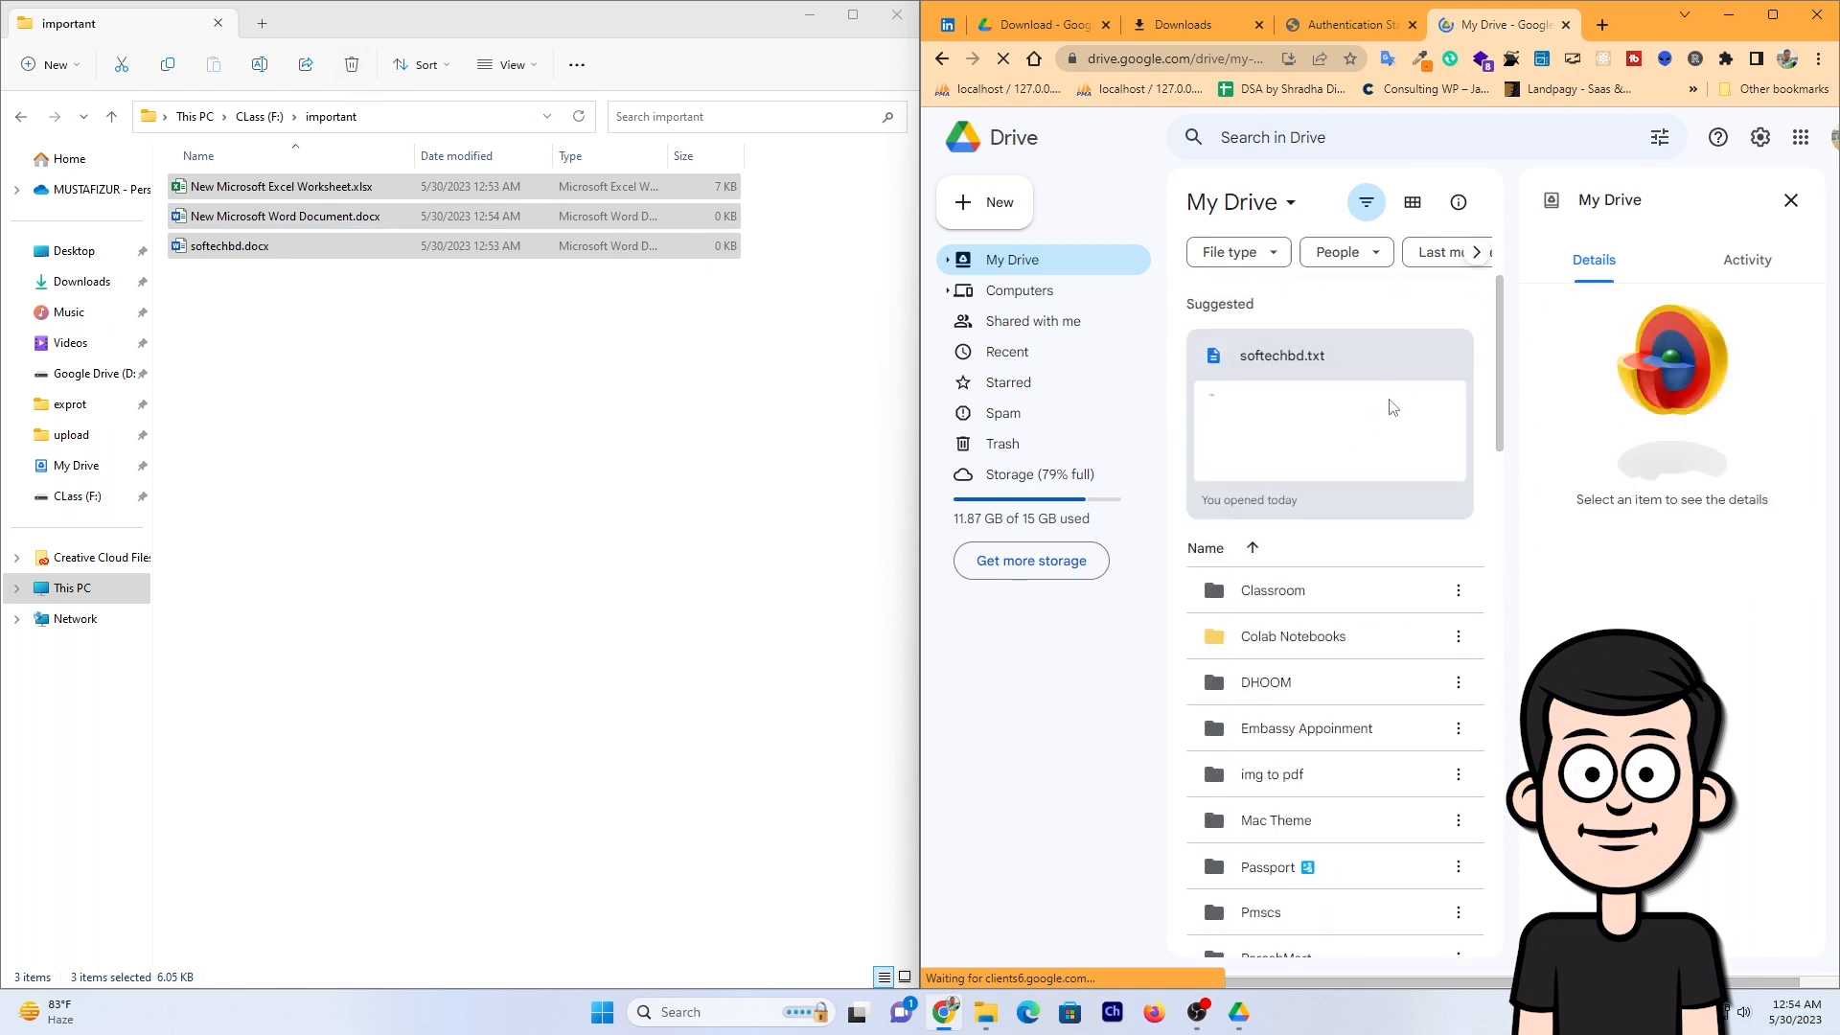
Step: Set the important folder on the CLass (F:) drive to sync with Google Drive and save the preferences
left_click(20, 117)
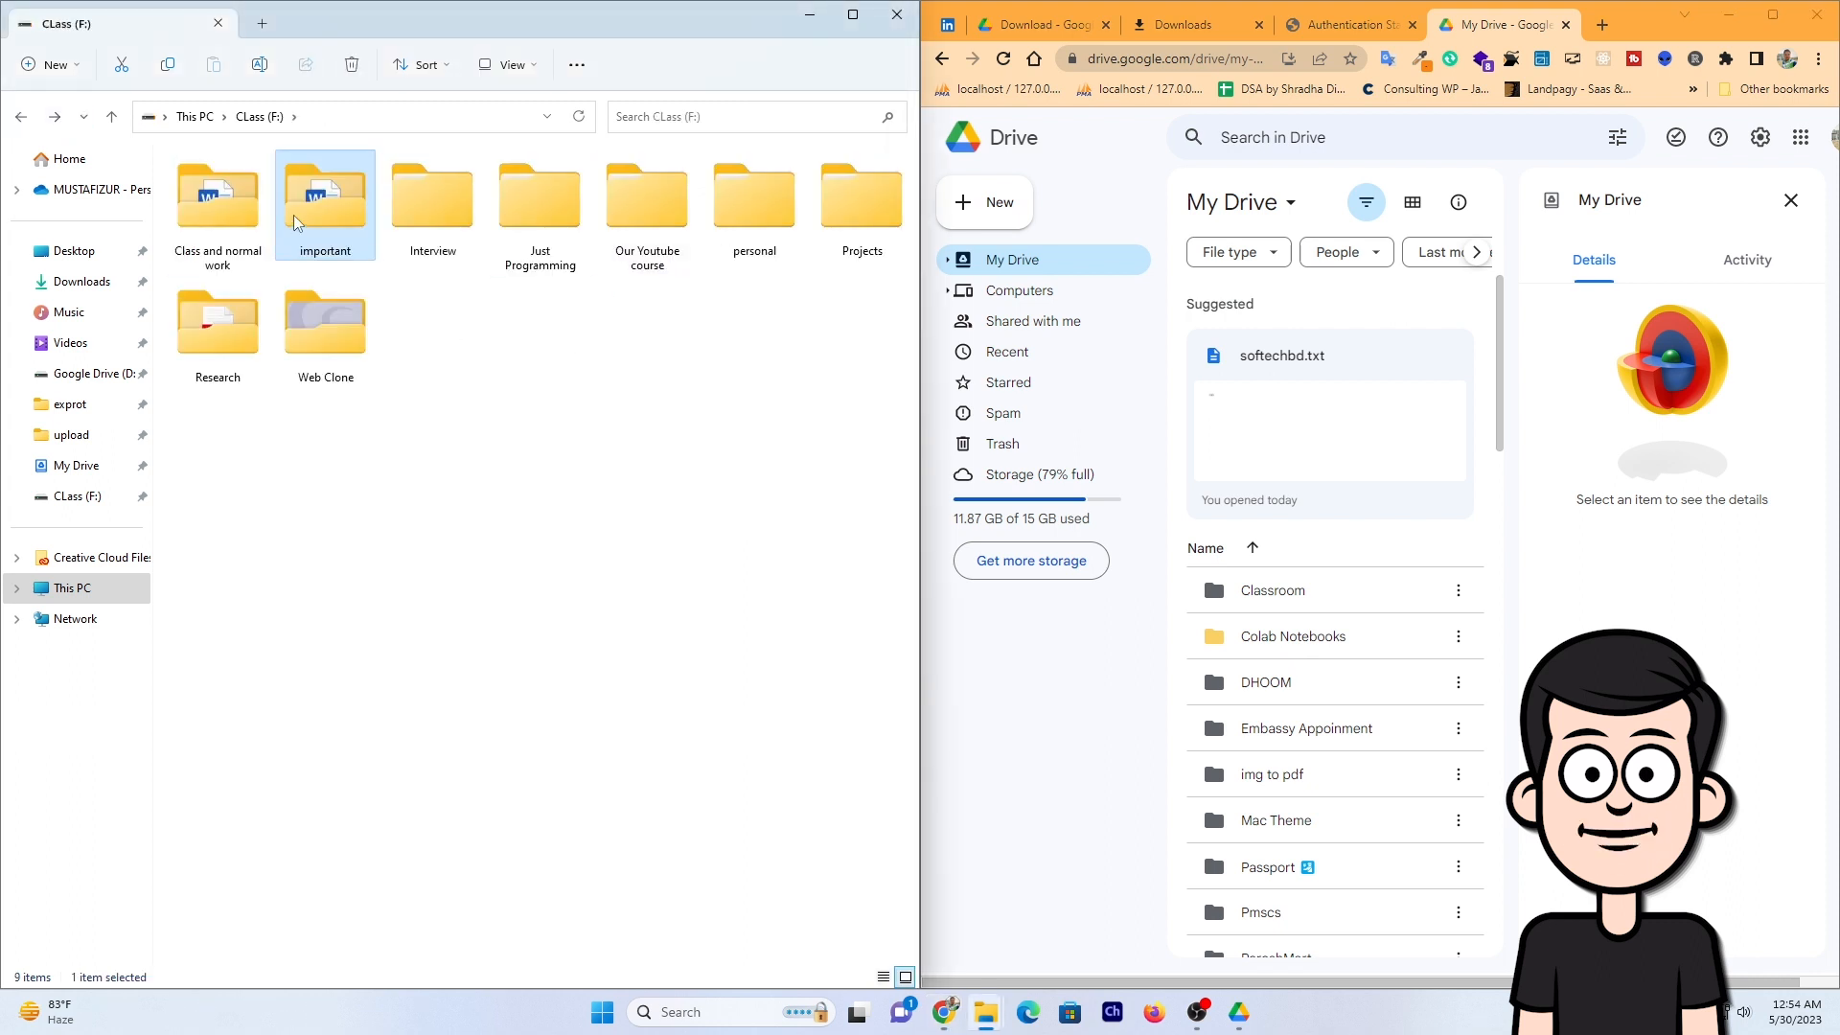
left_click(388, 572)
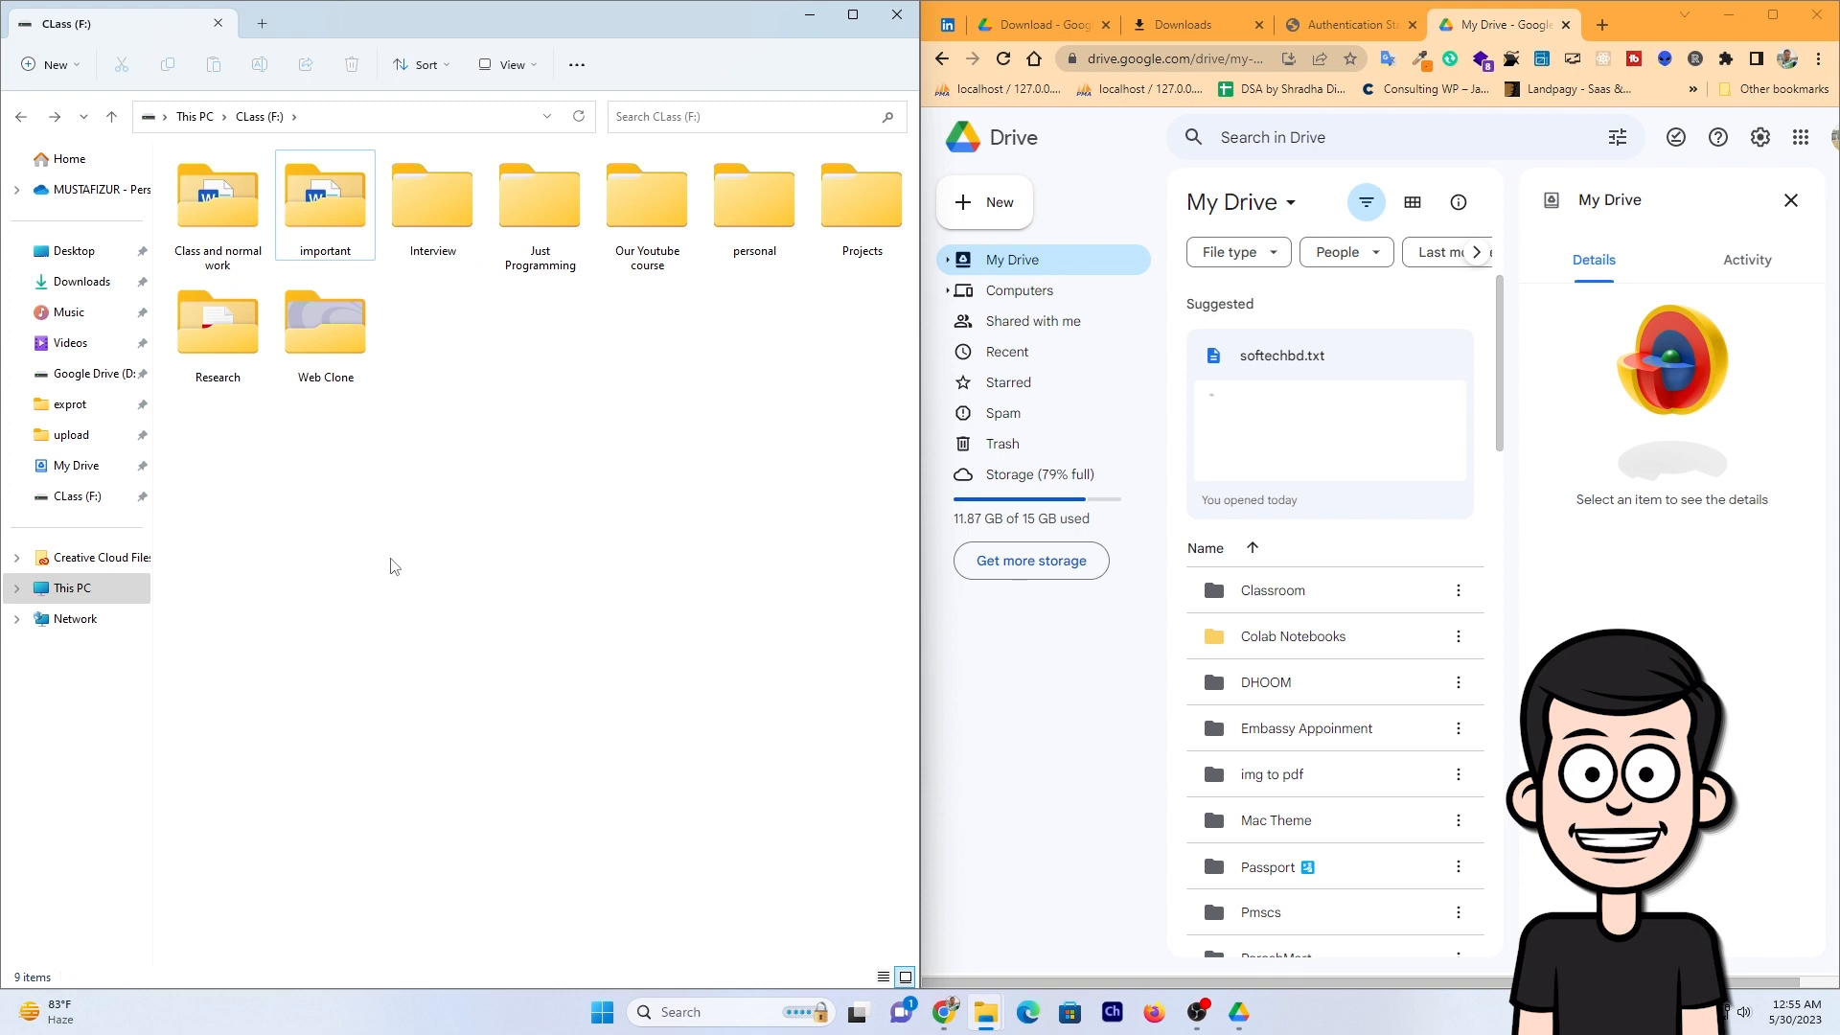
right_click(347, 203)
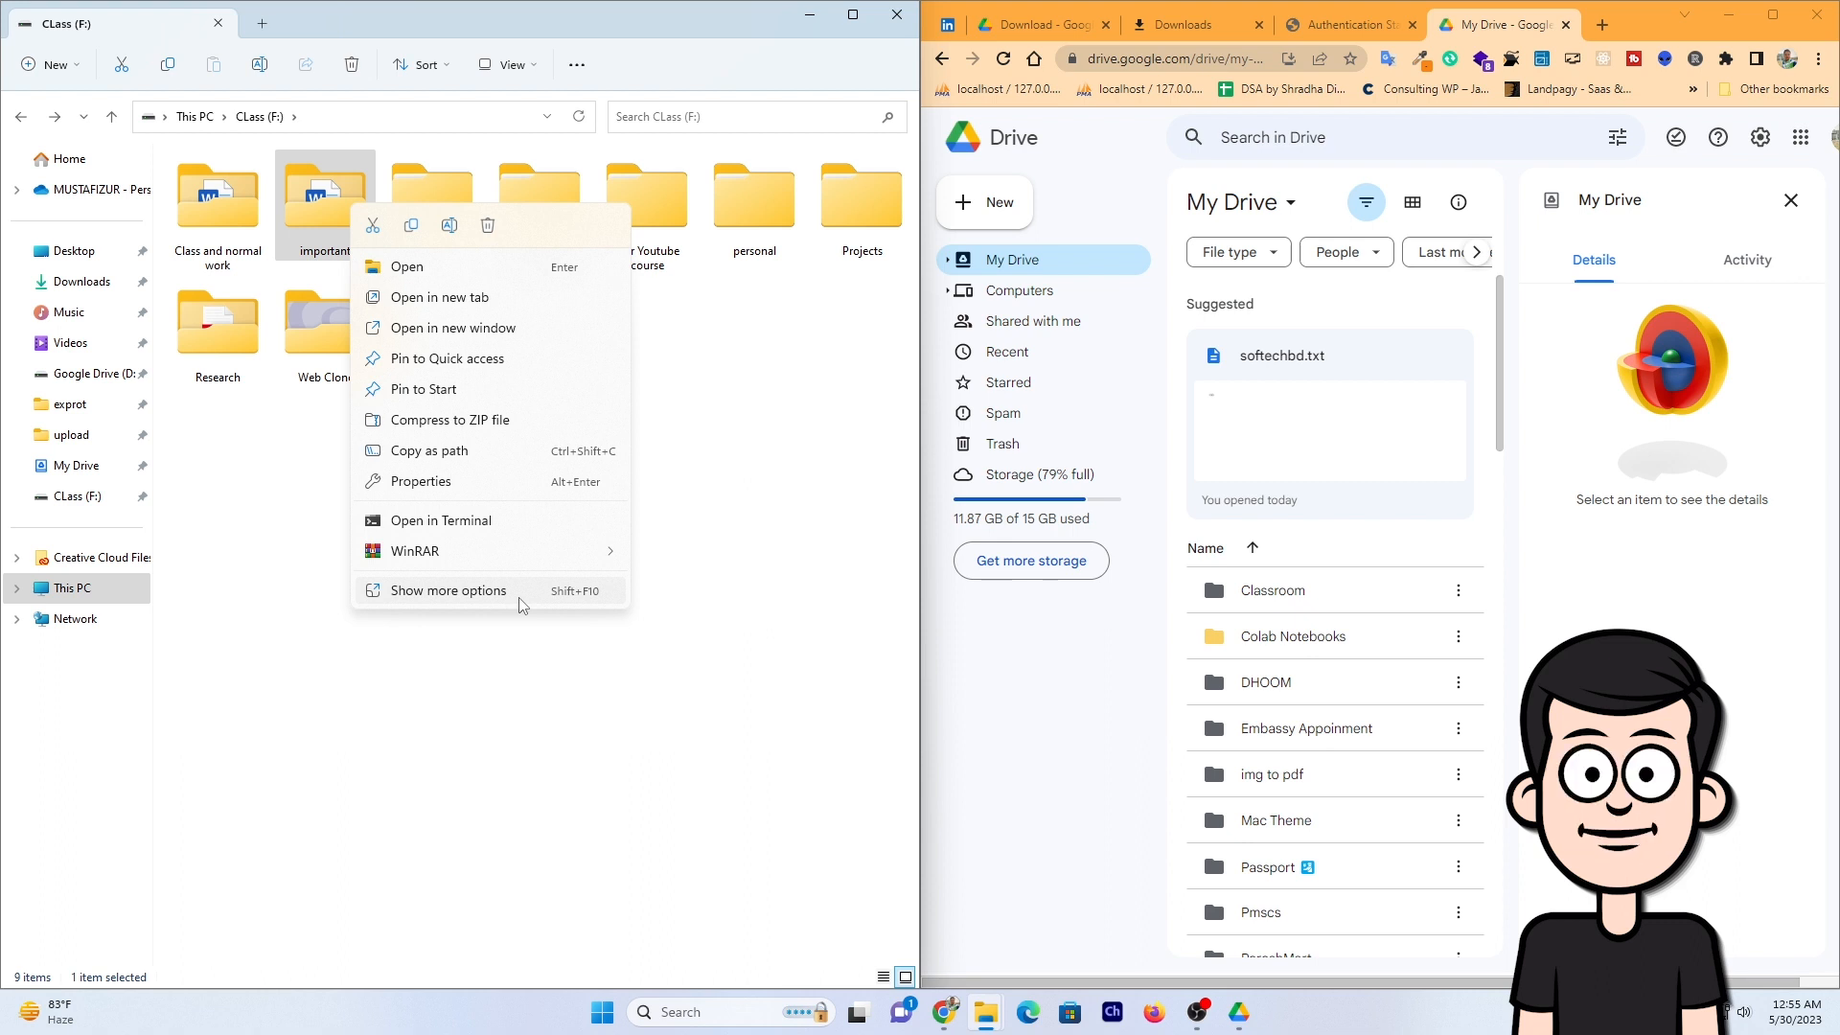
left_click(540, 588)
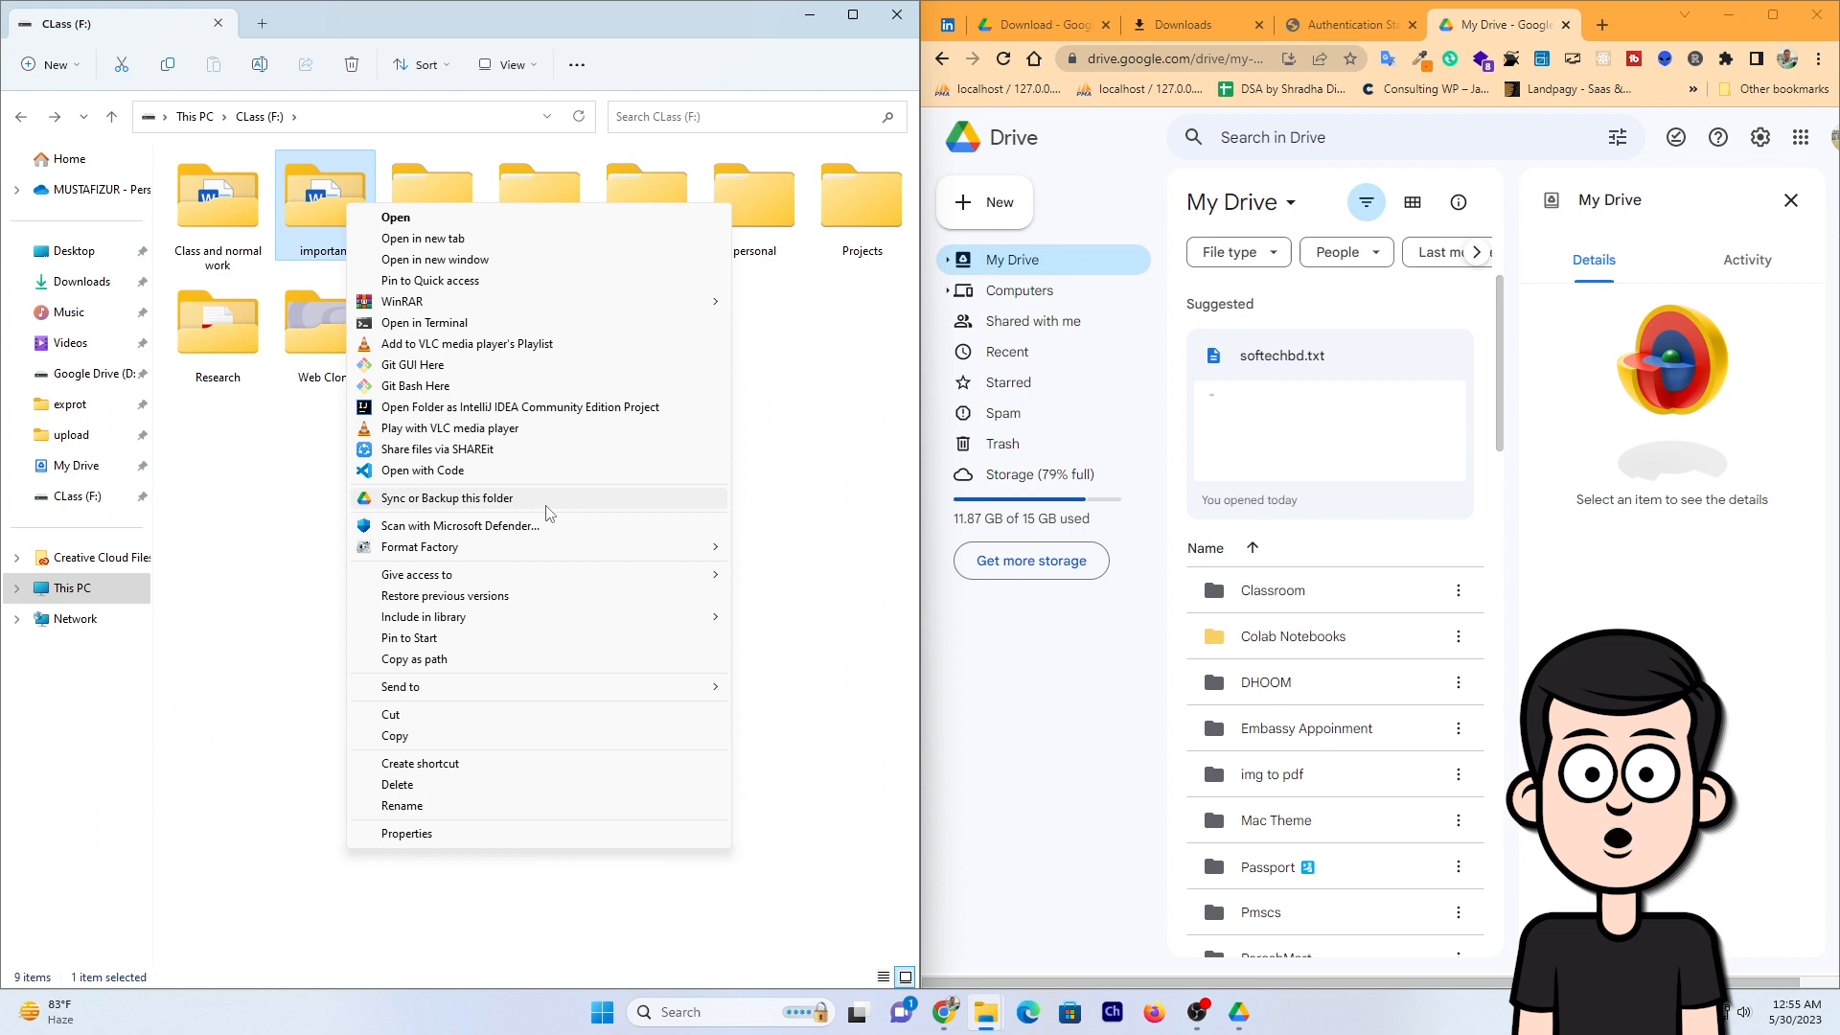
left_click(497, 501)
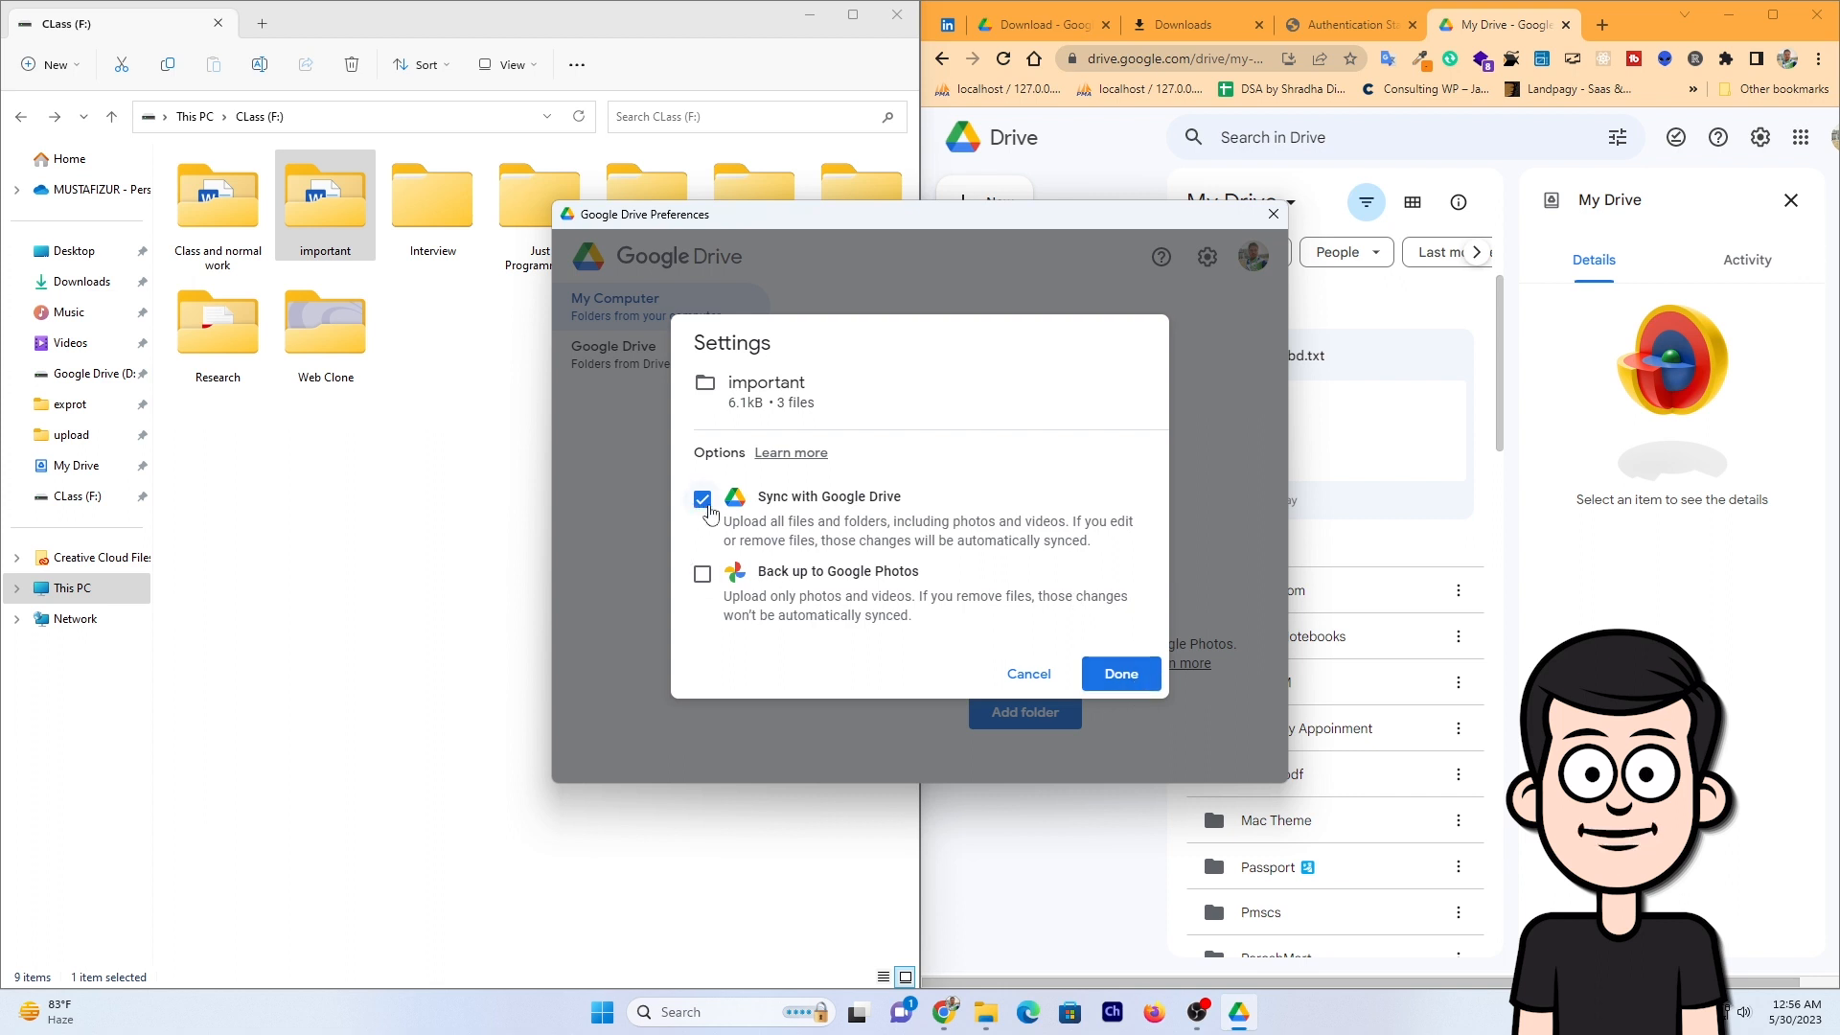
left_click(1109, 675)
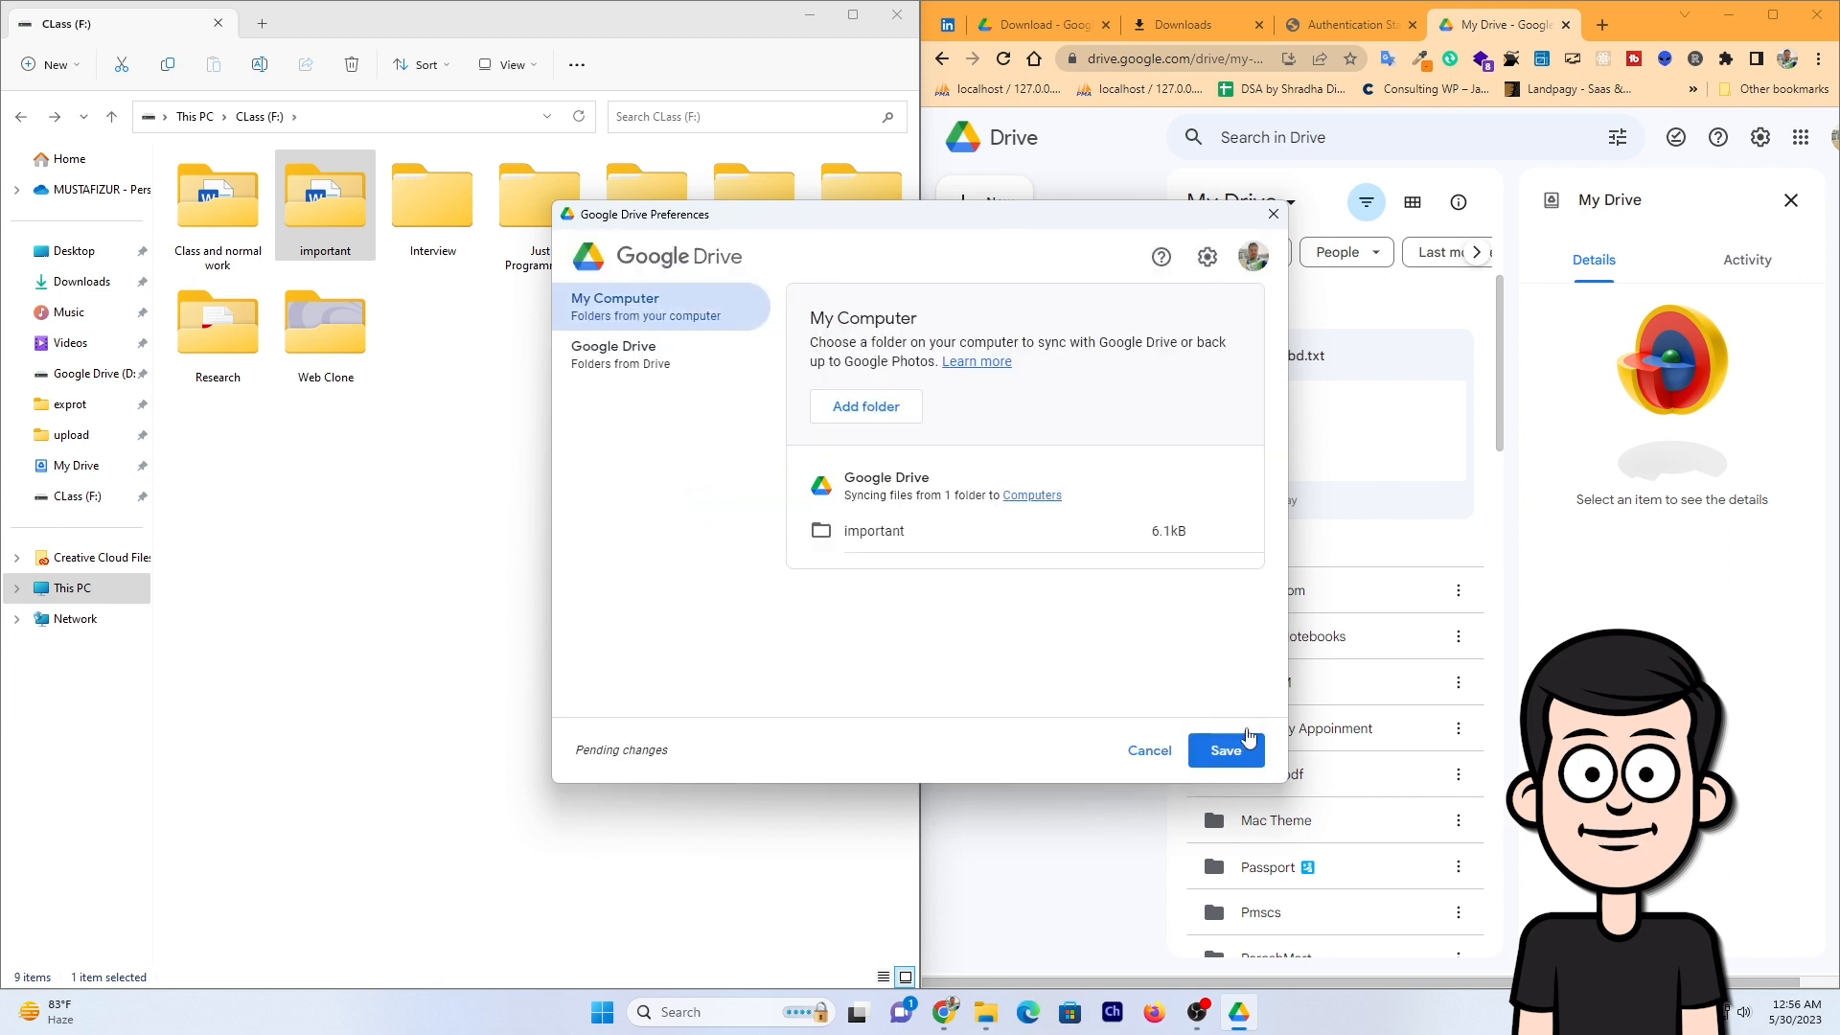
left_click(1219, 751)
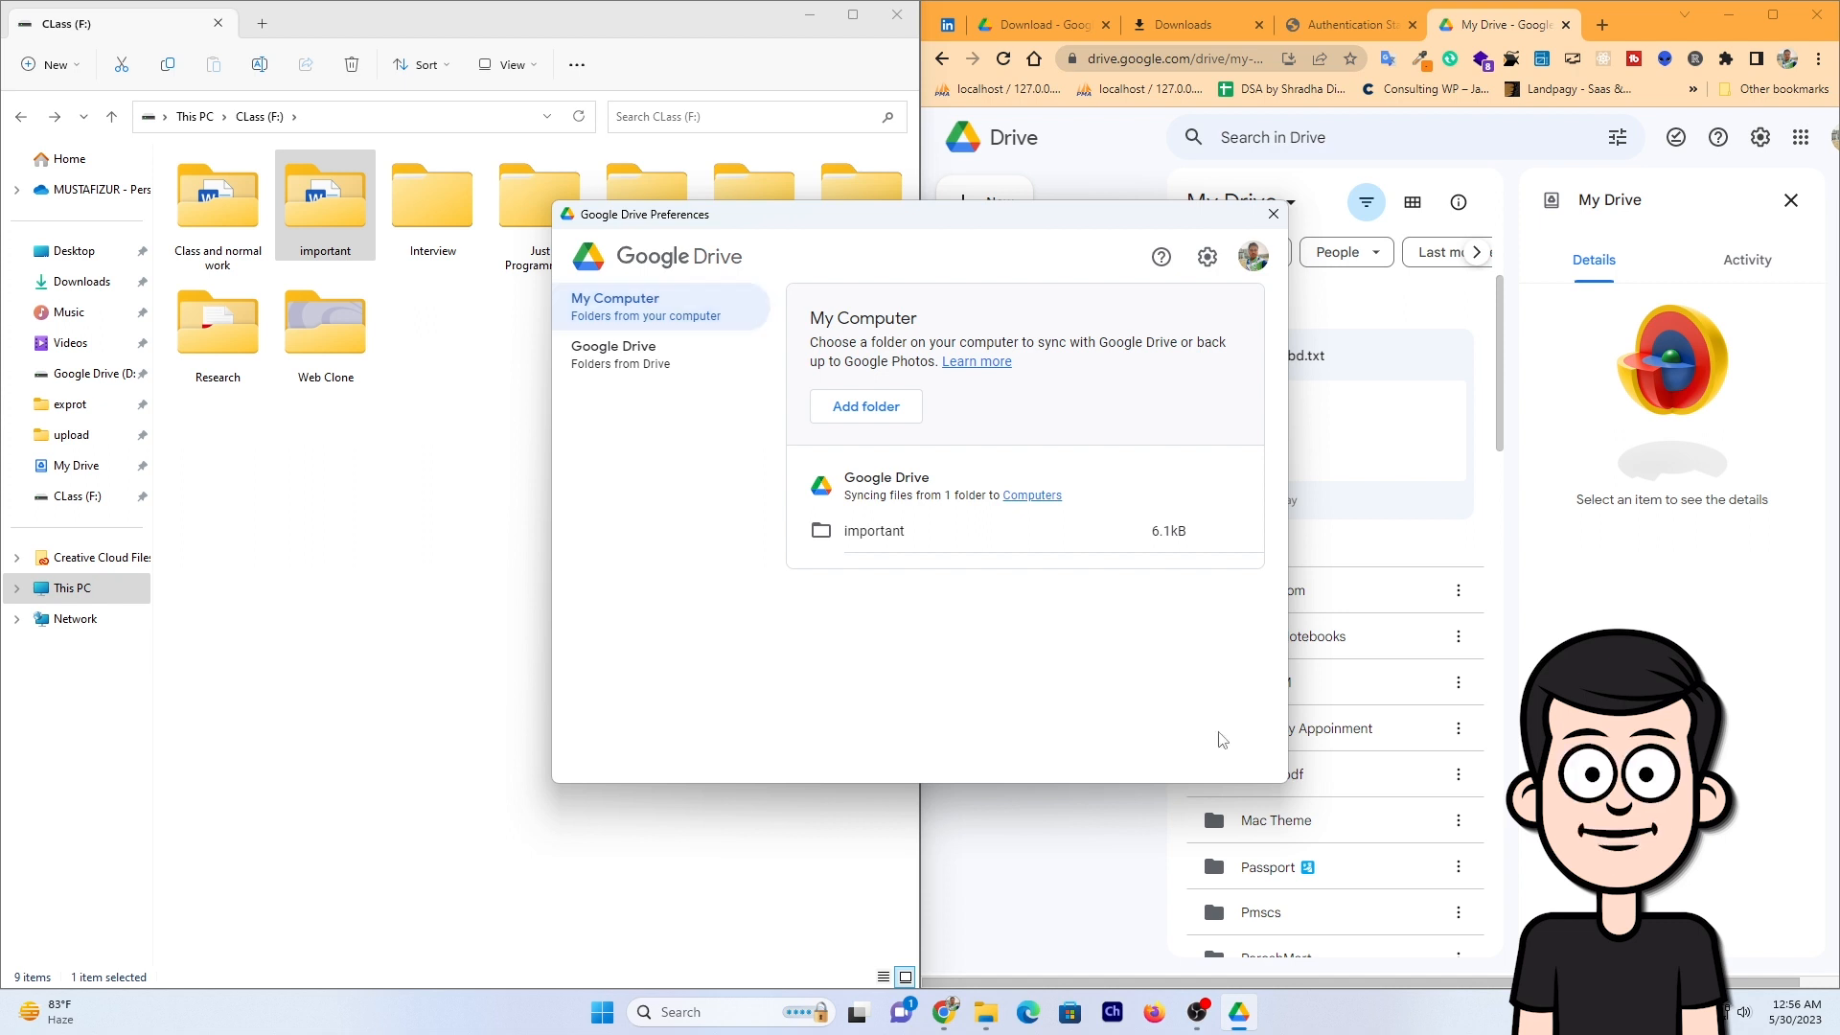
Step: Review the important folder's sync settings in Google Drive Preferences and return to File Explorer
left_click(919, 546)
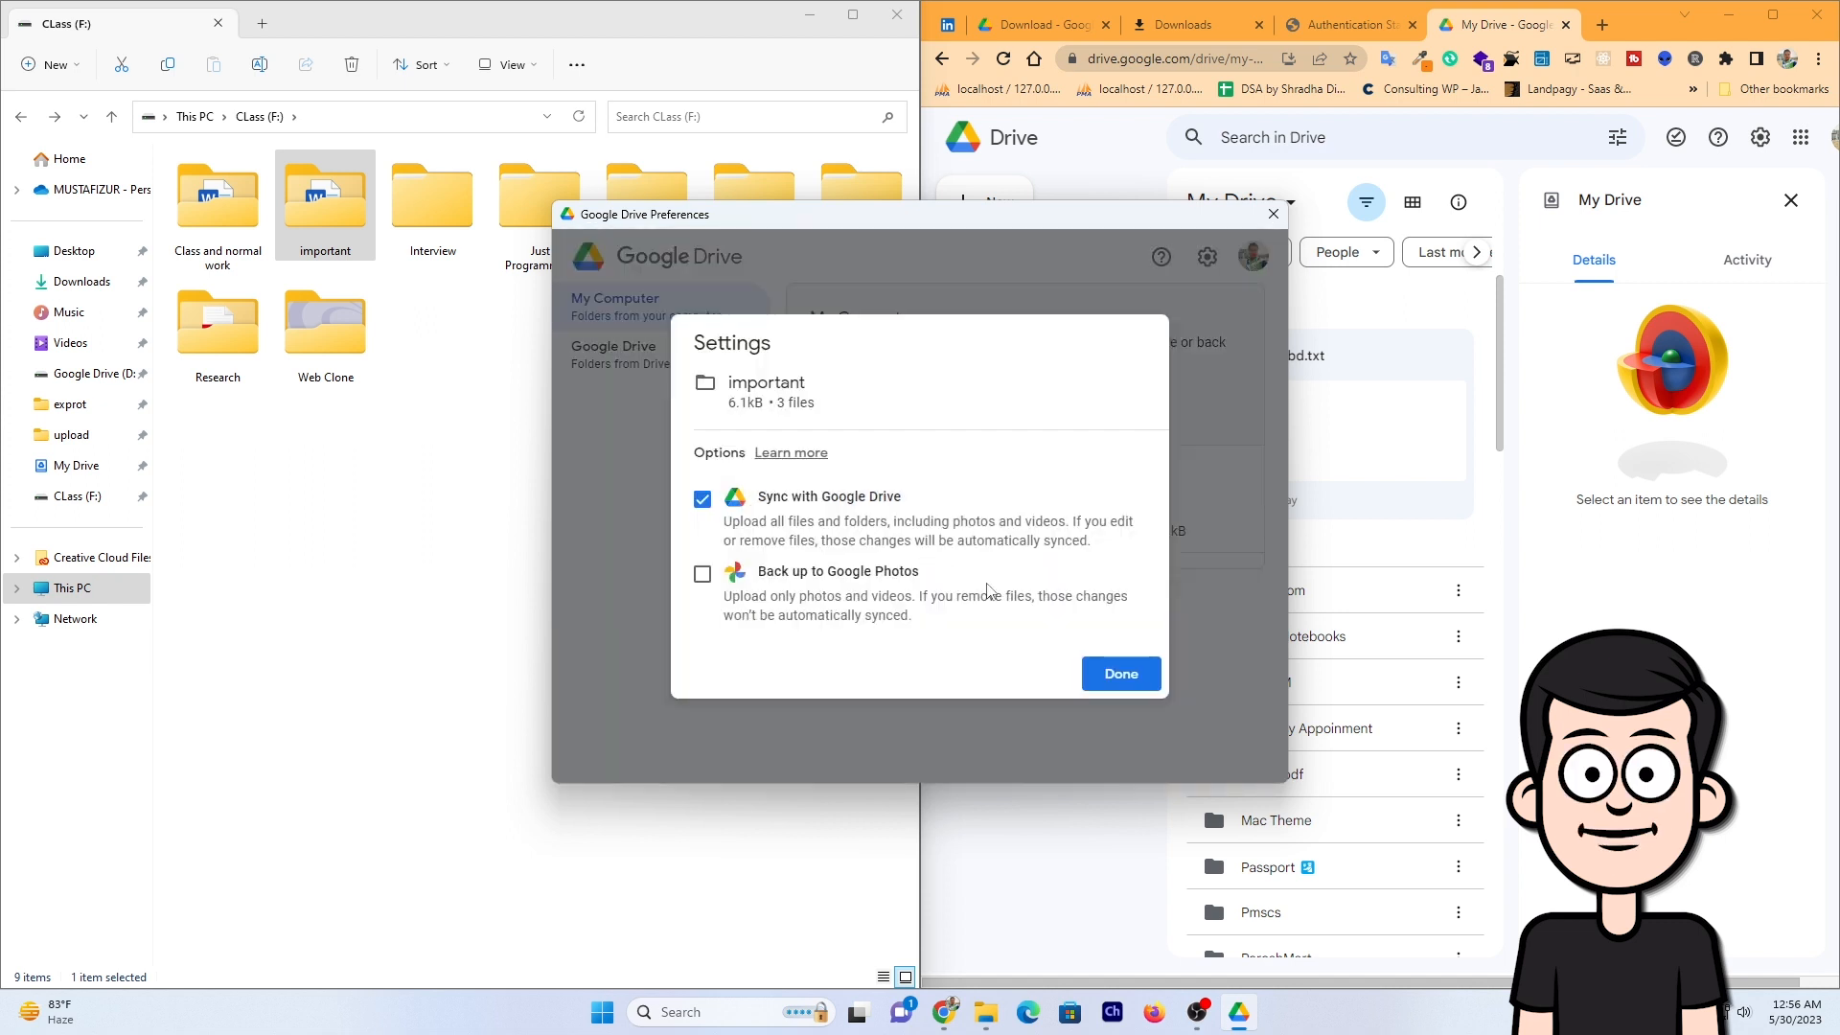
left_click(1121, 675)
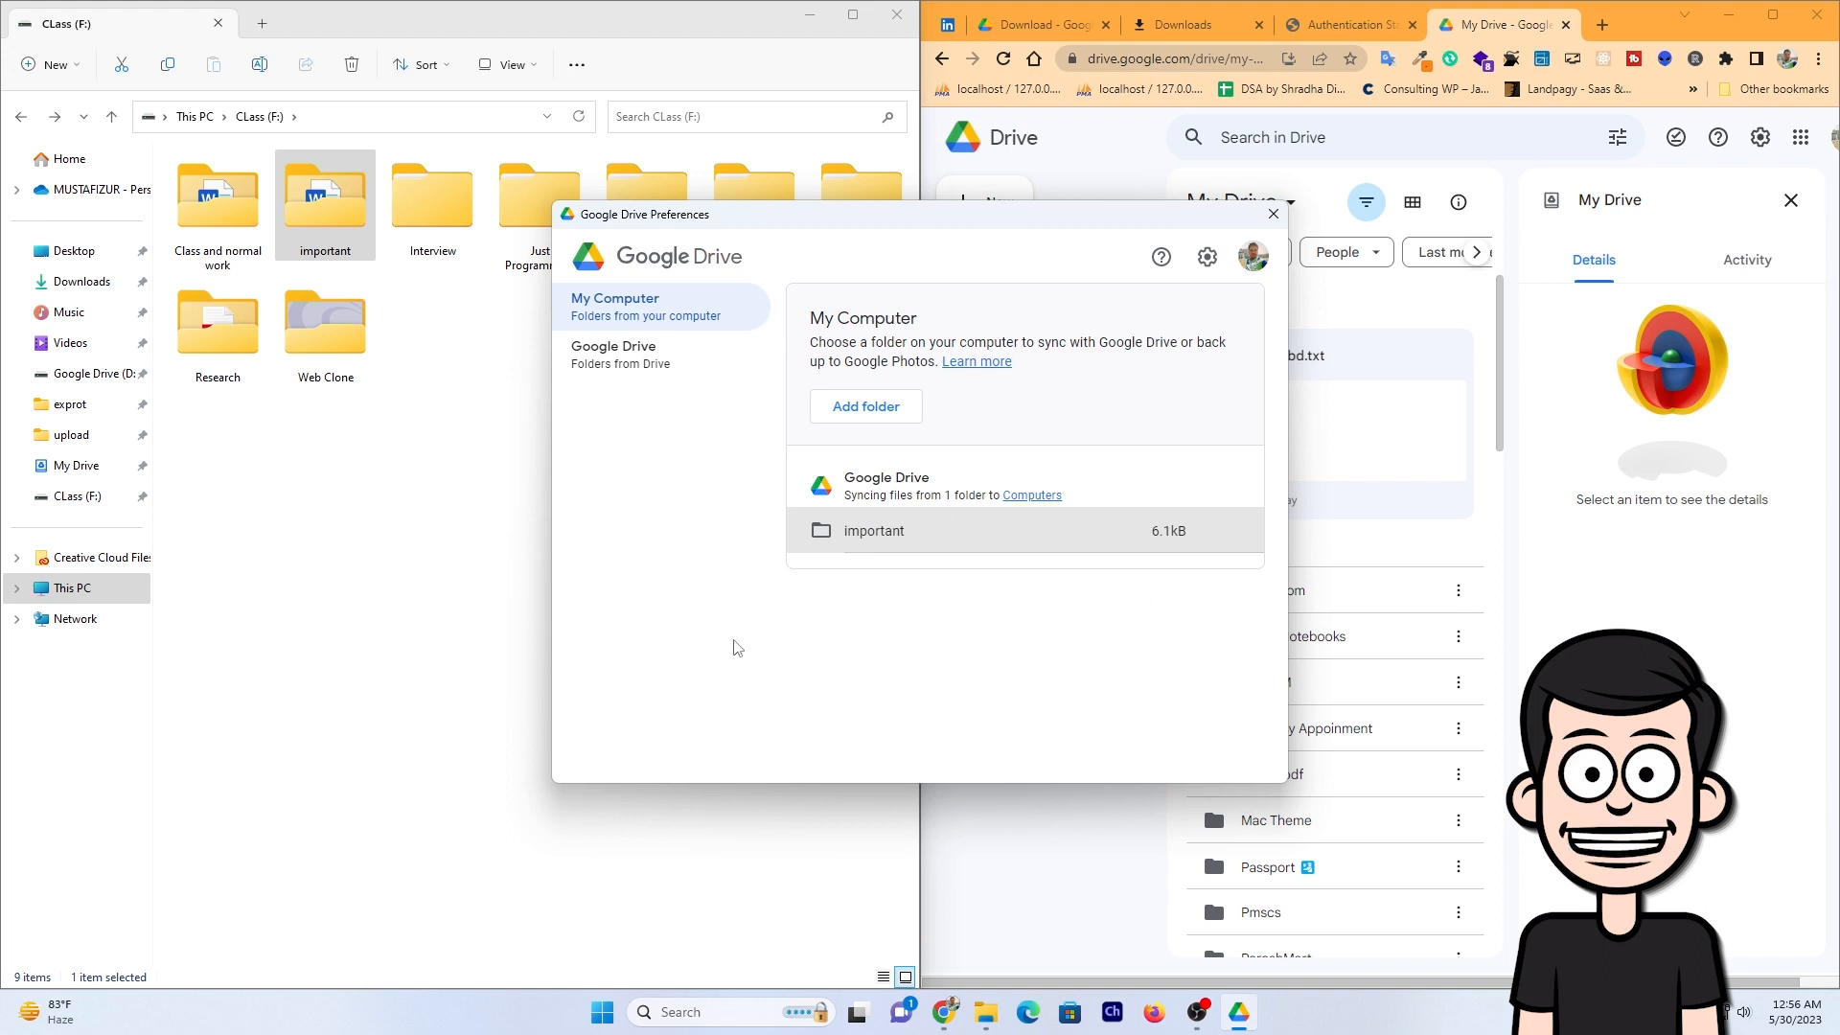
left_click(422, 597)
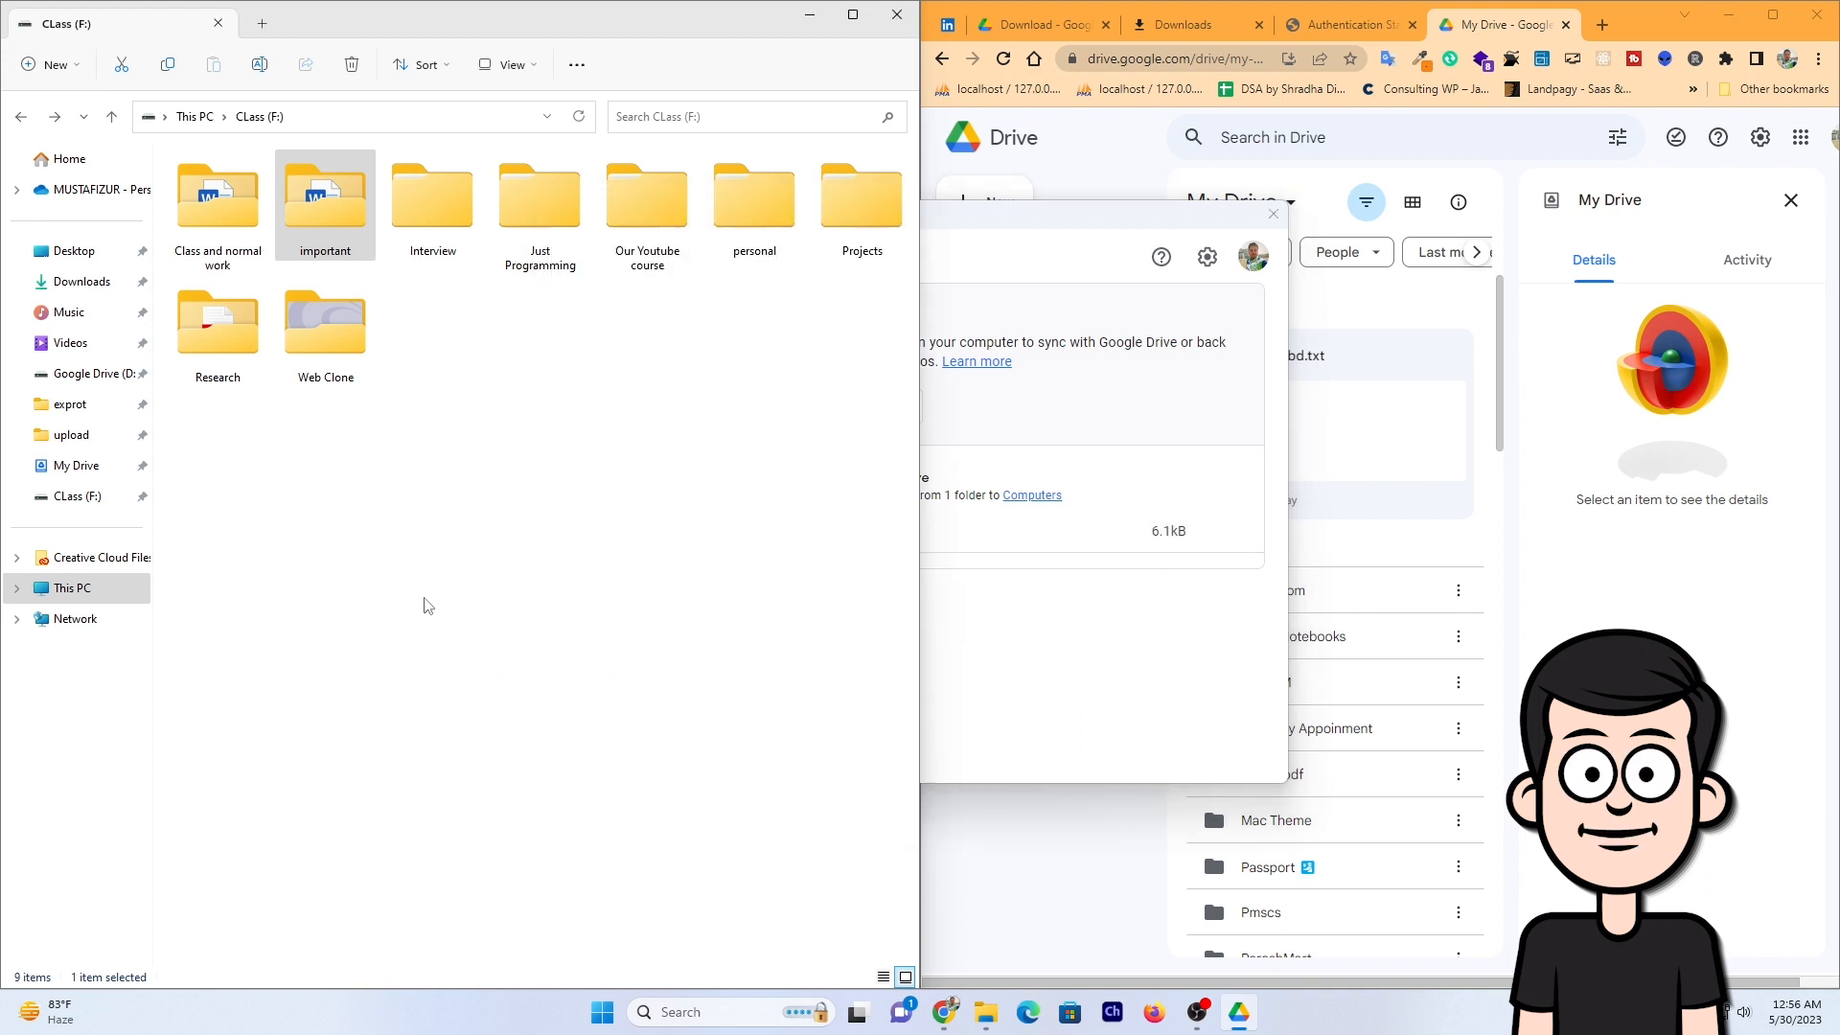
Step: Open the important folder under Computers, My Computer in Google Drive on the web and examine its files
left_click(1618, 25)
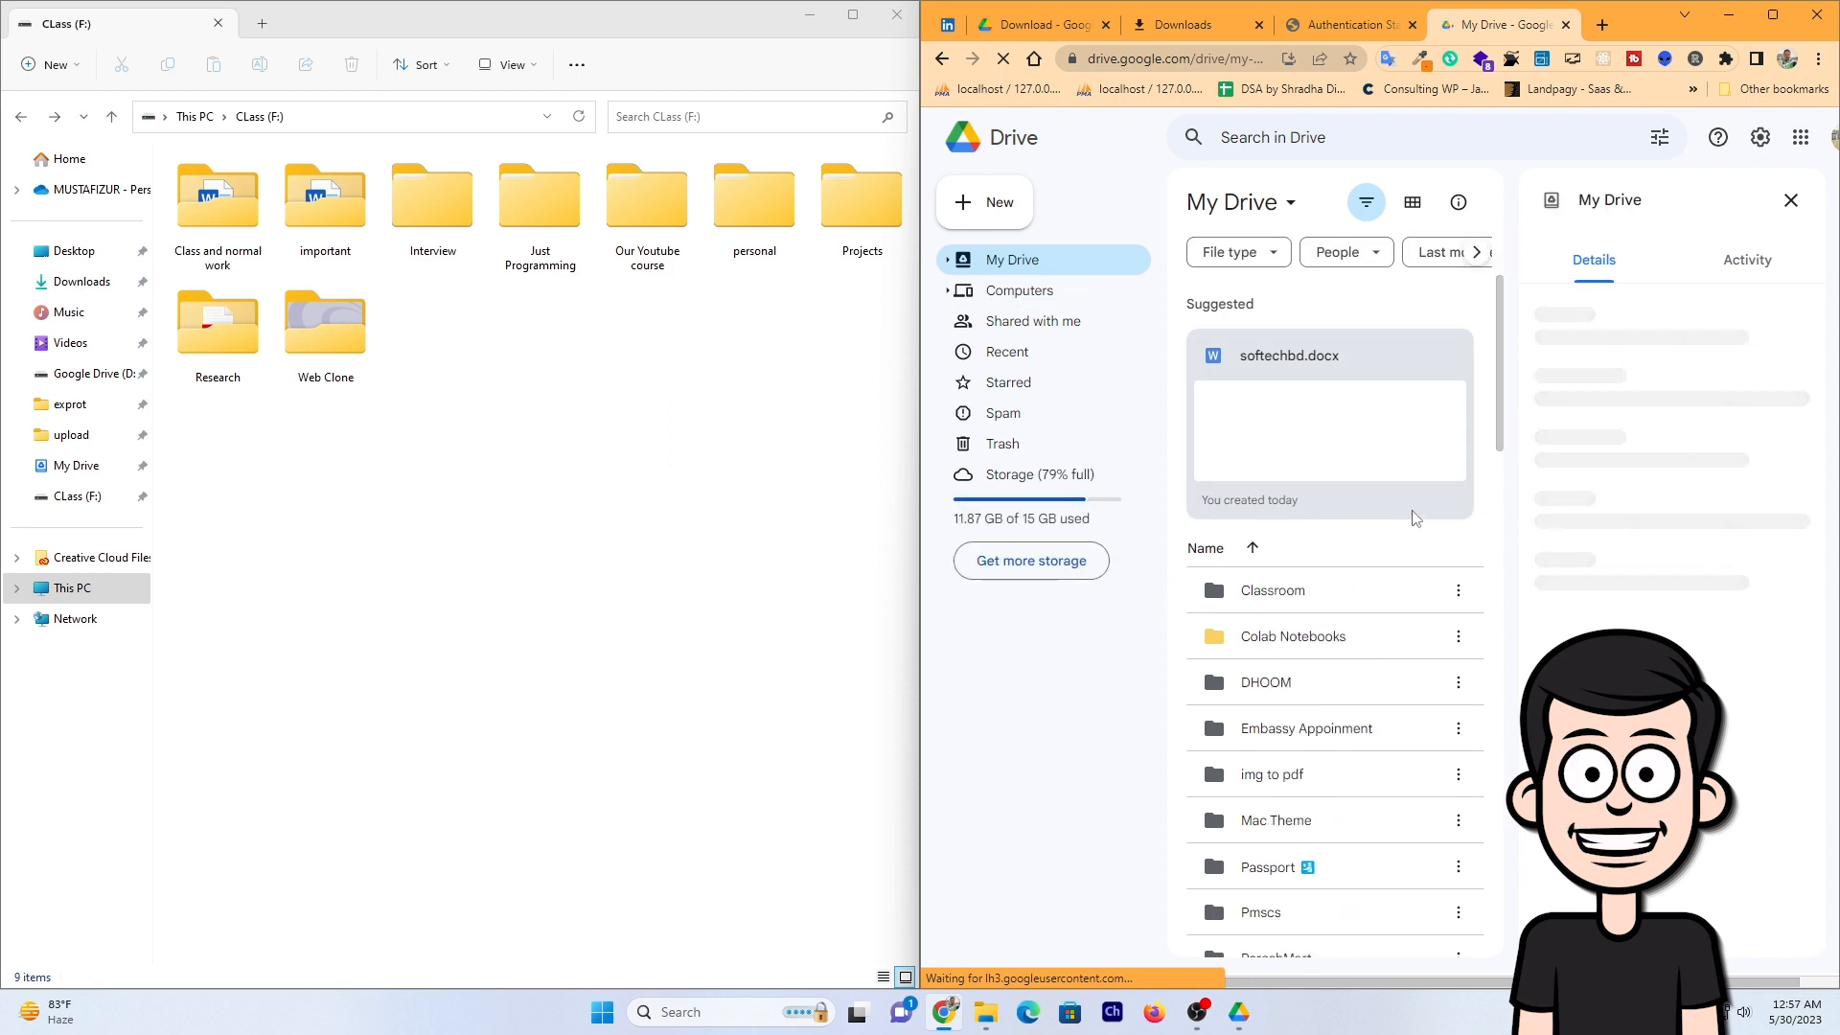
left_click(1096, 294)
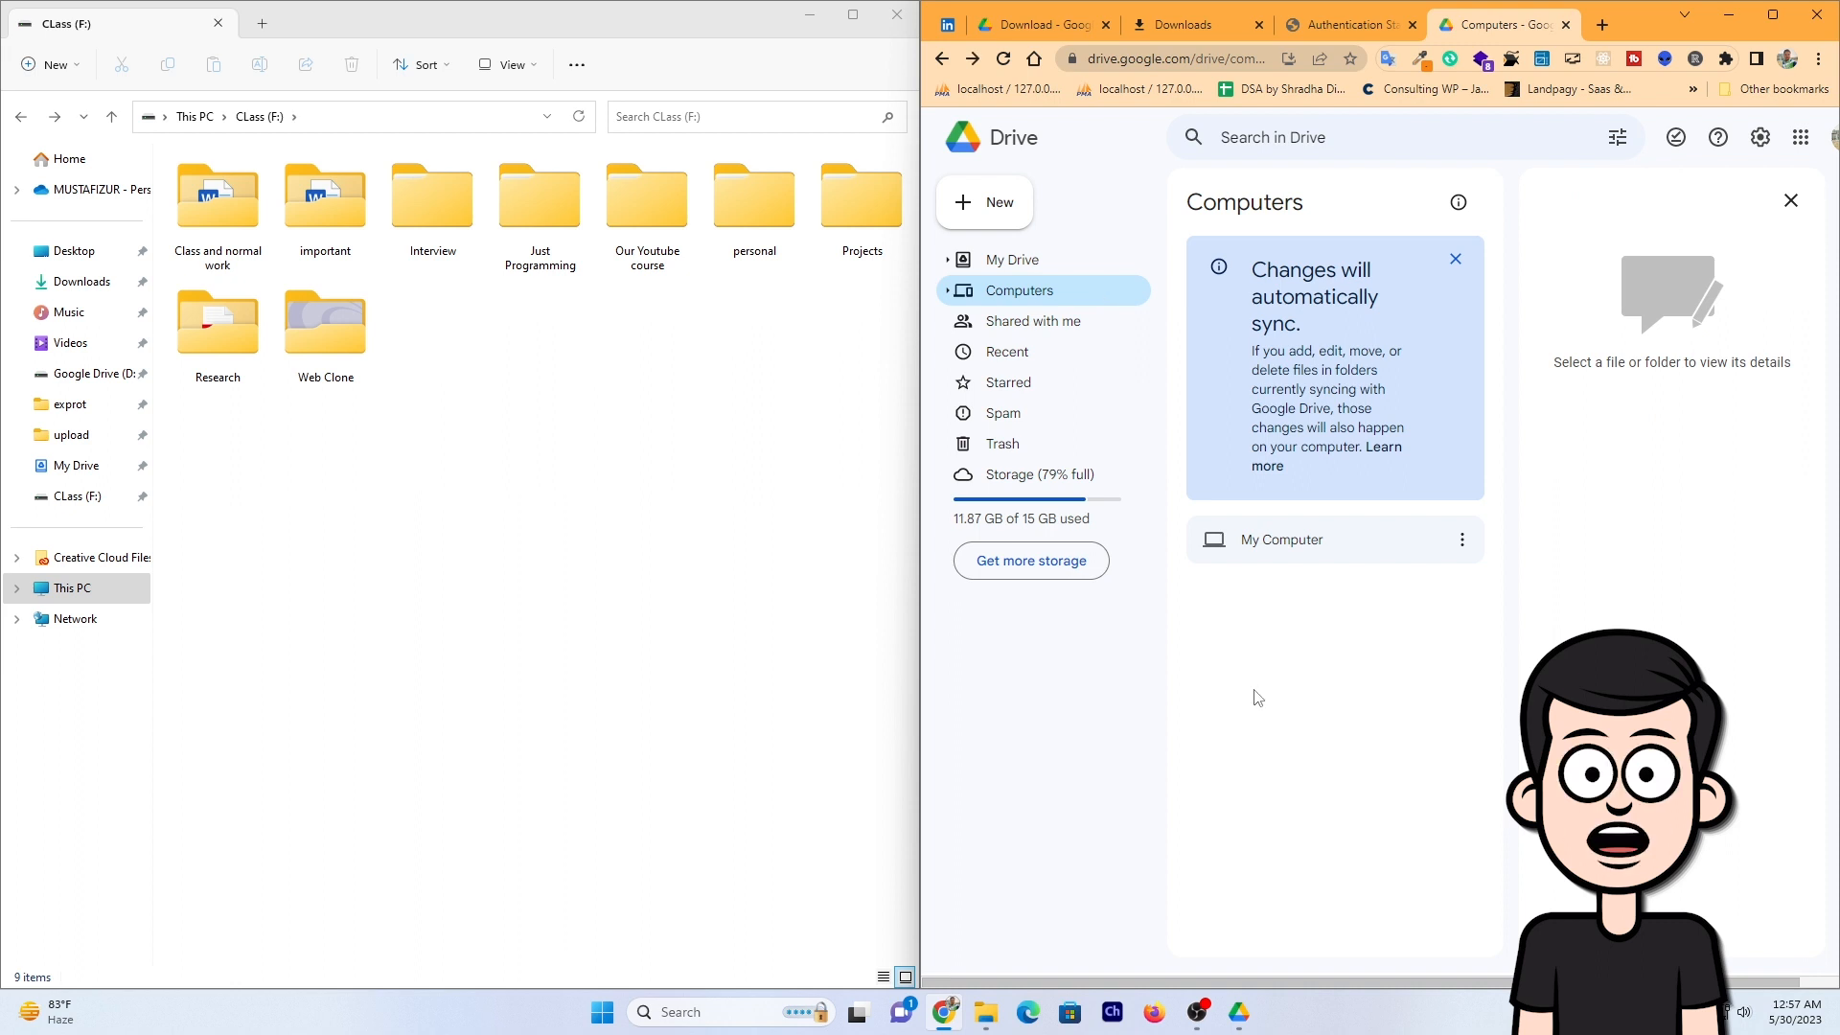
double_click(1323, 543)
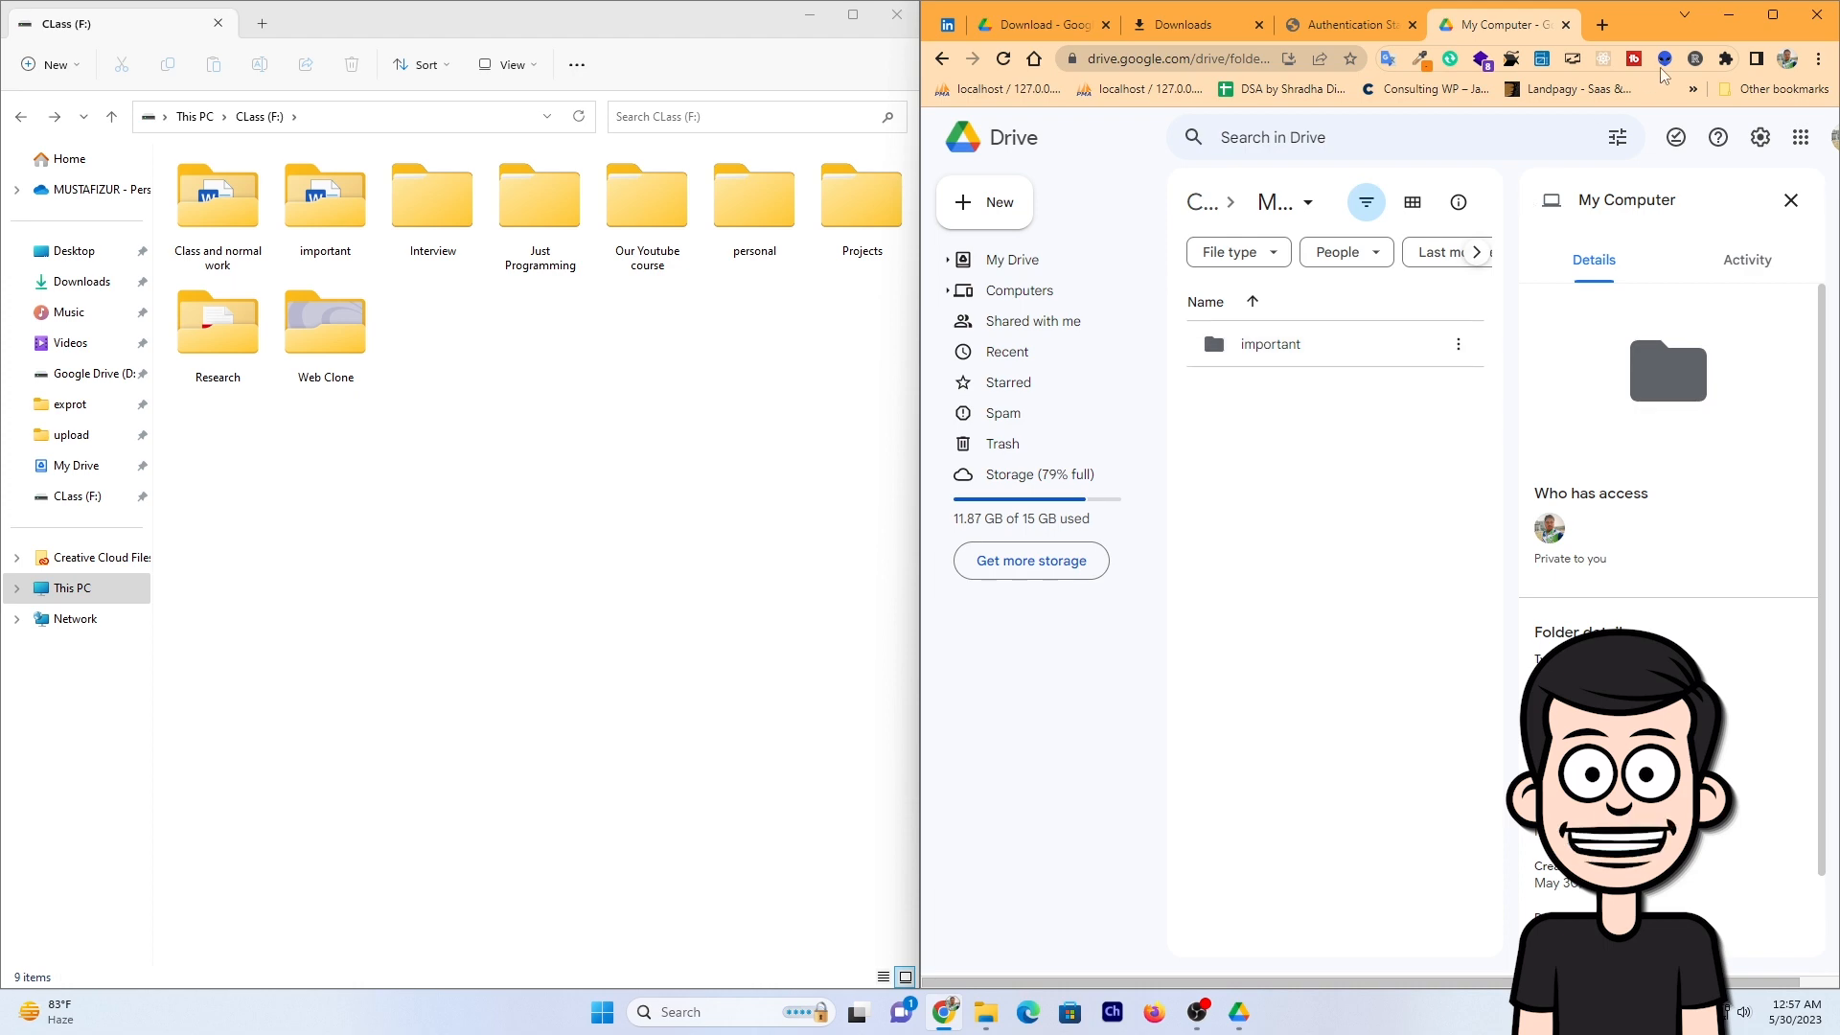
left_click(1774, 16)
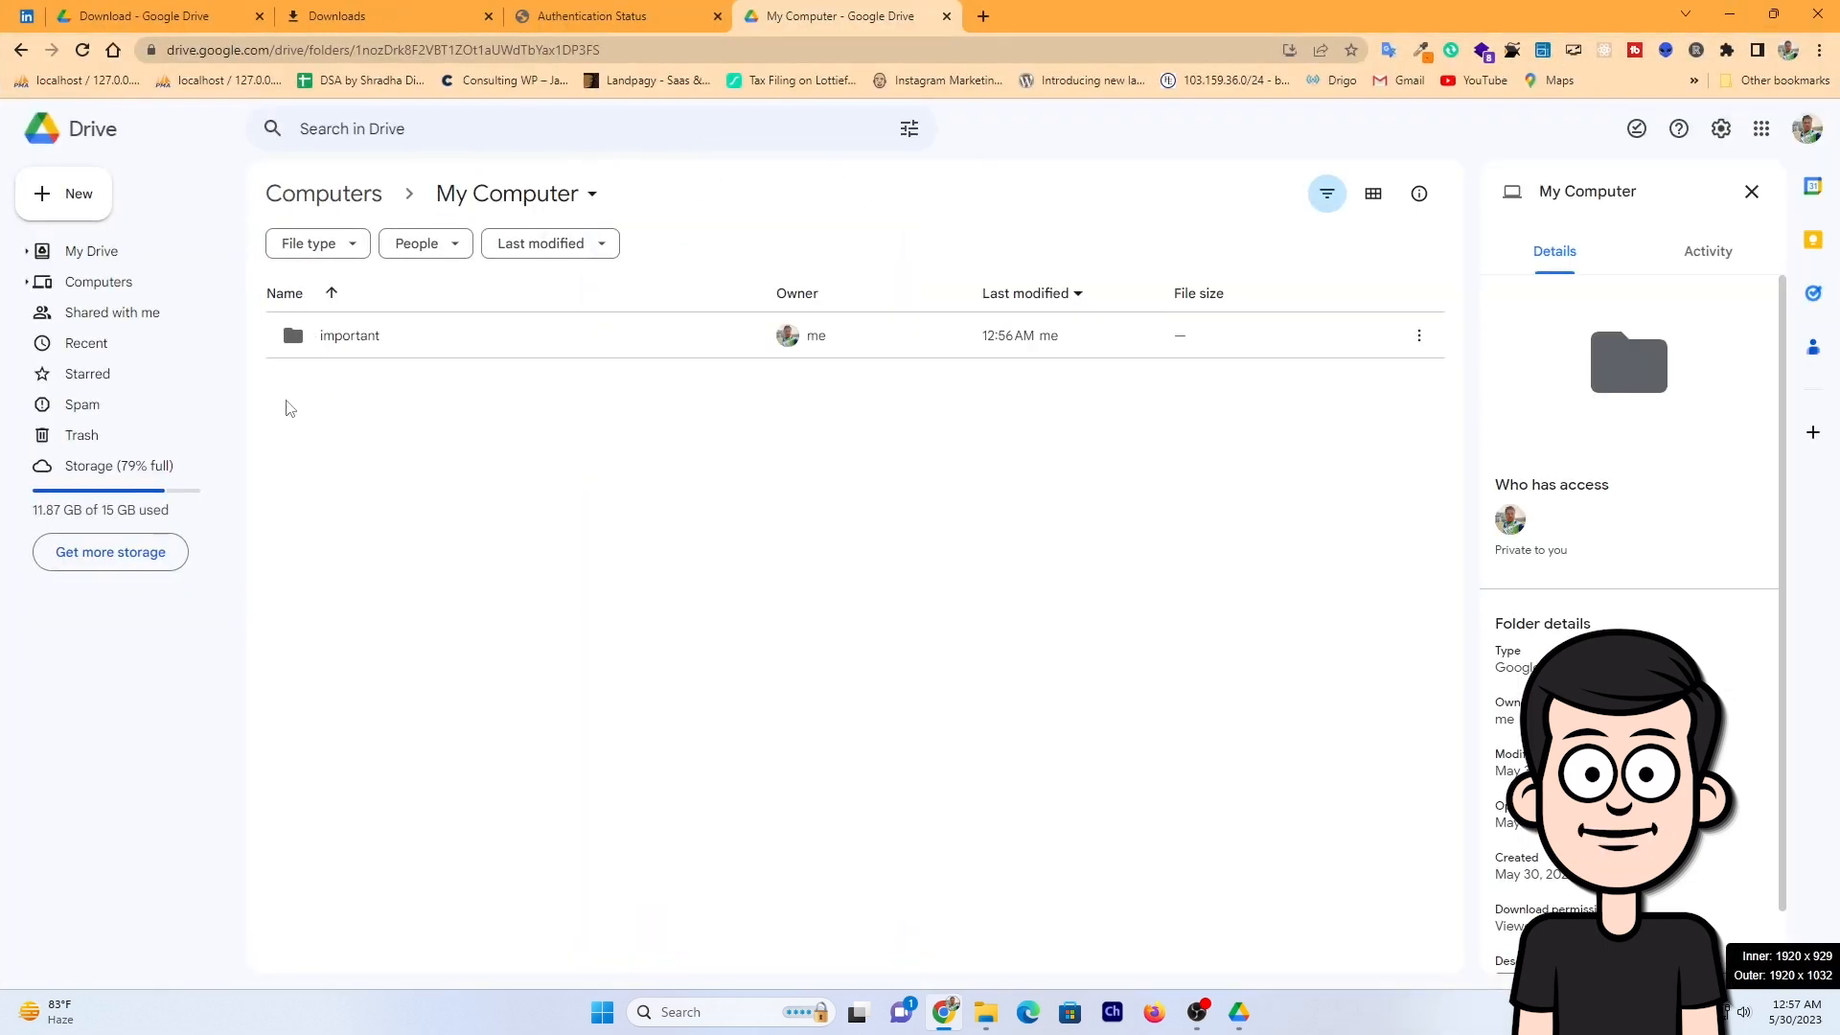
double_click(386, 356)
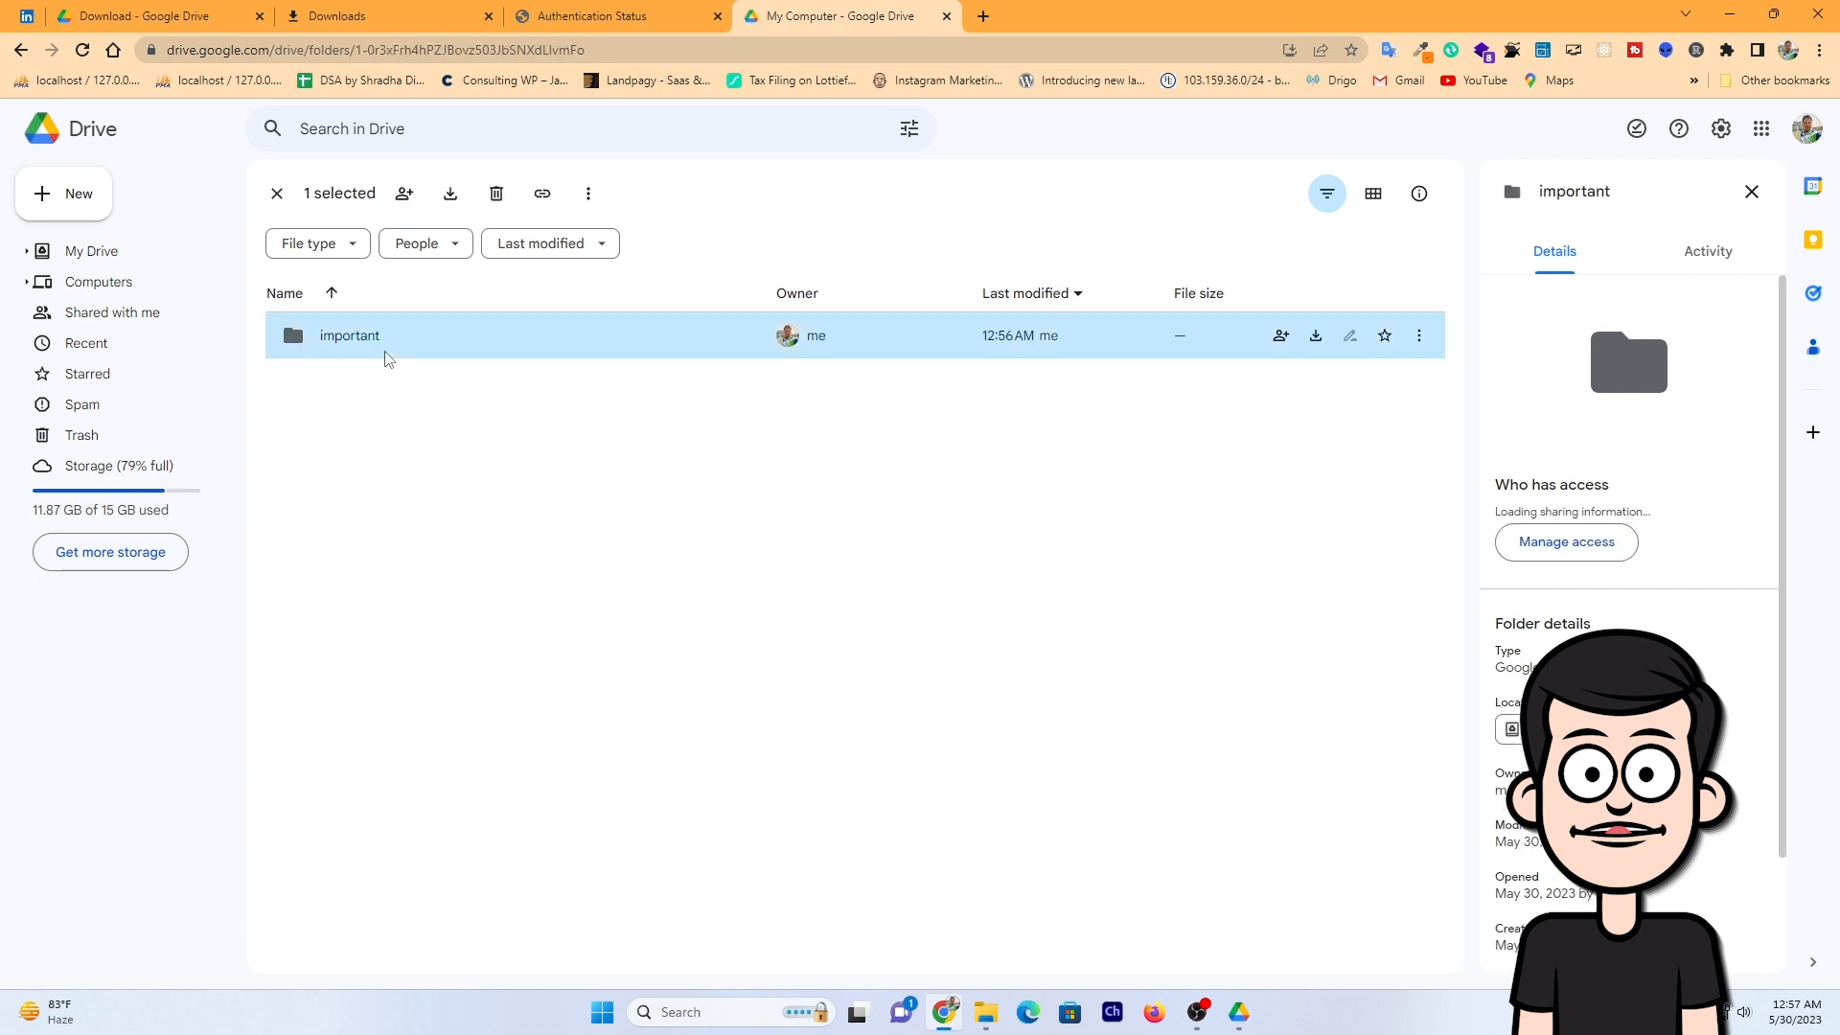
left_click_drag(419, 454, 427, 342)
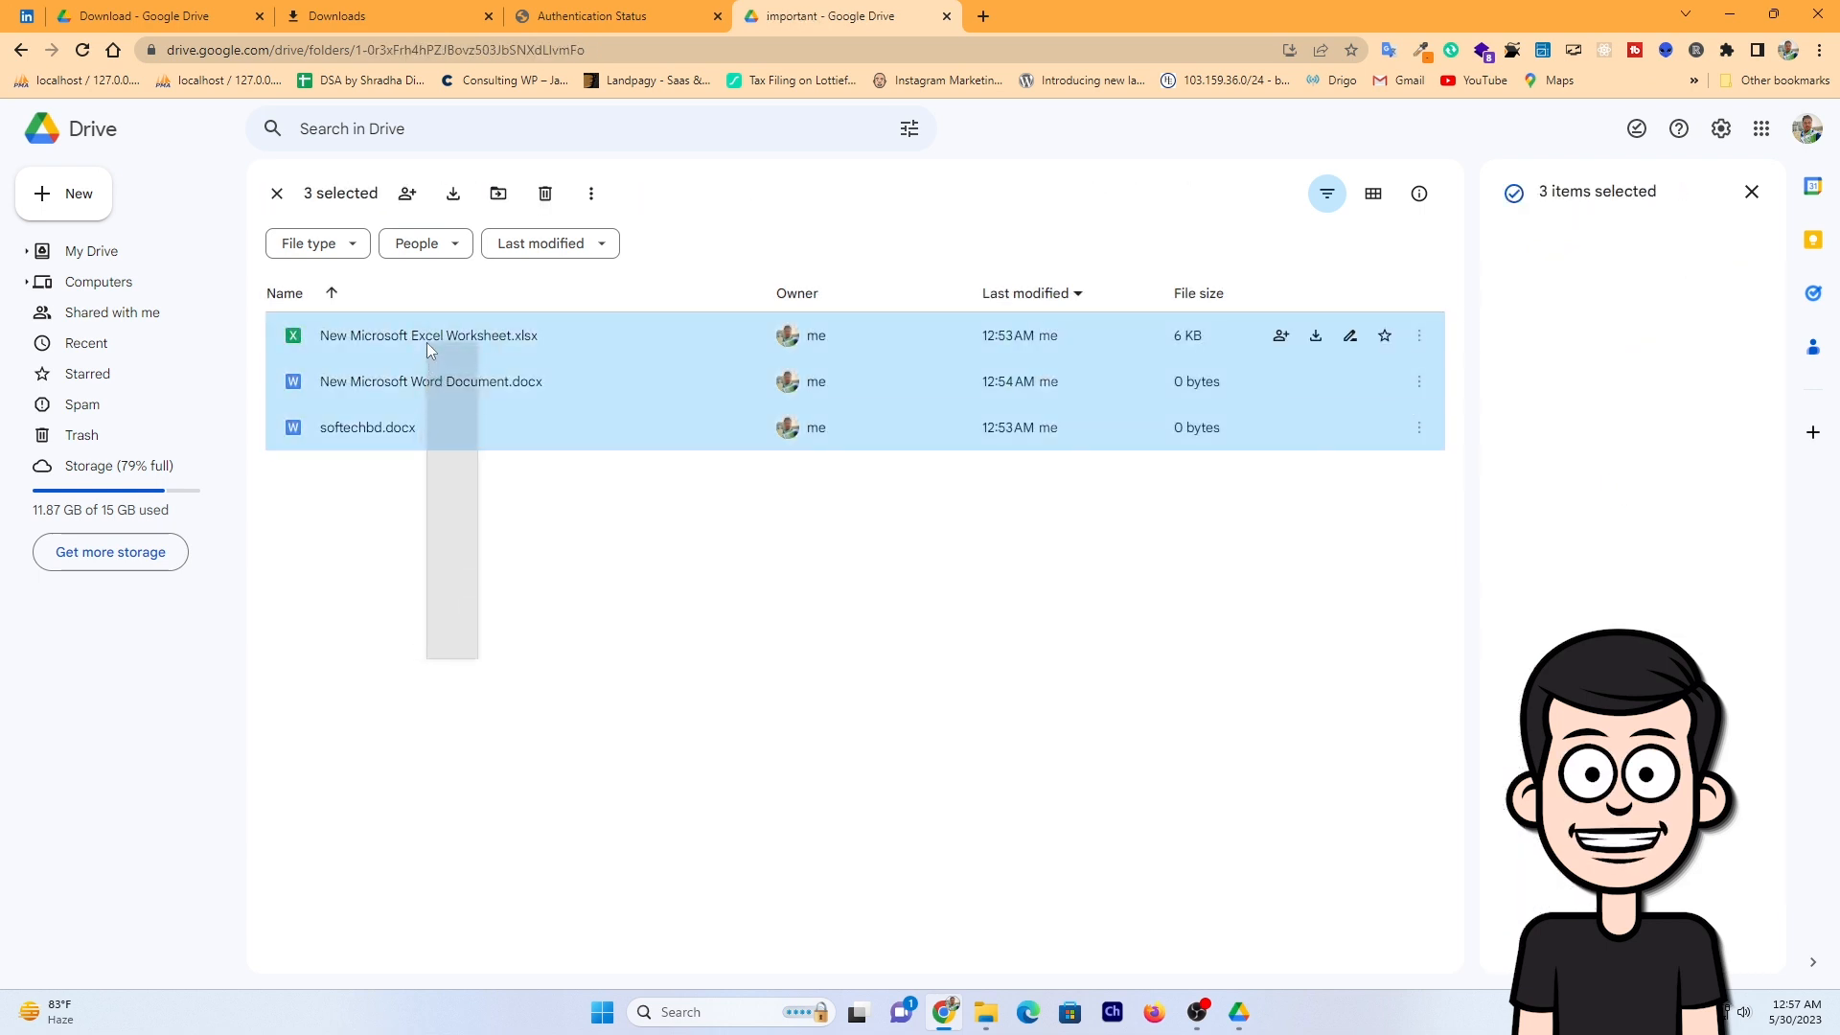
left_click(549, 611)
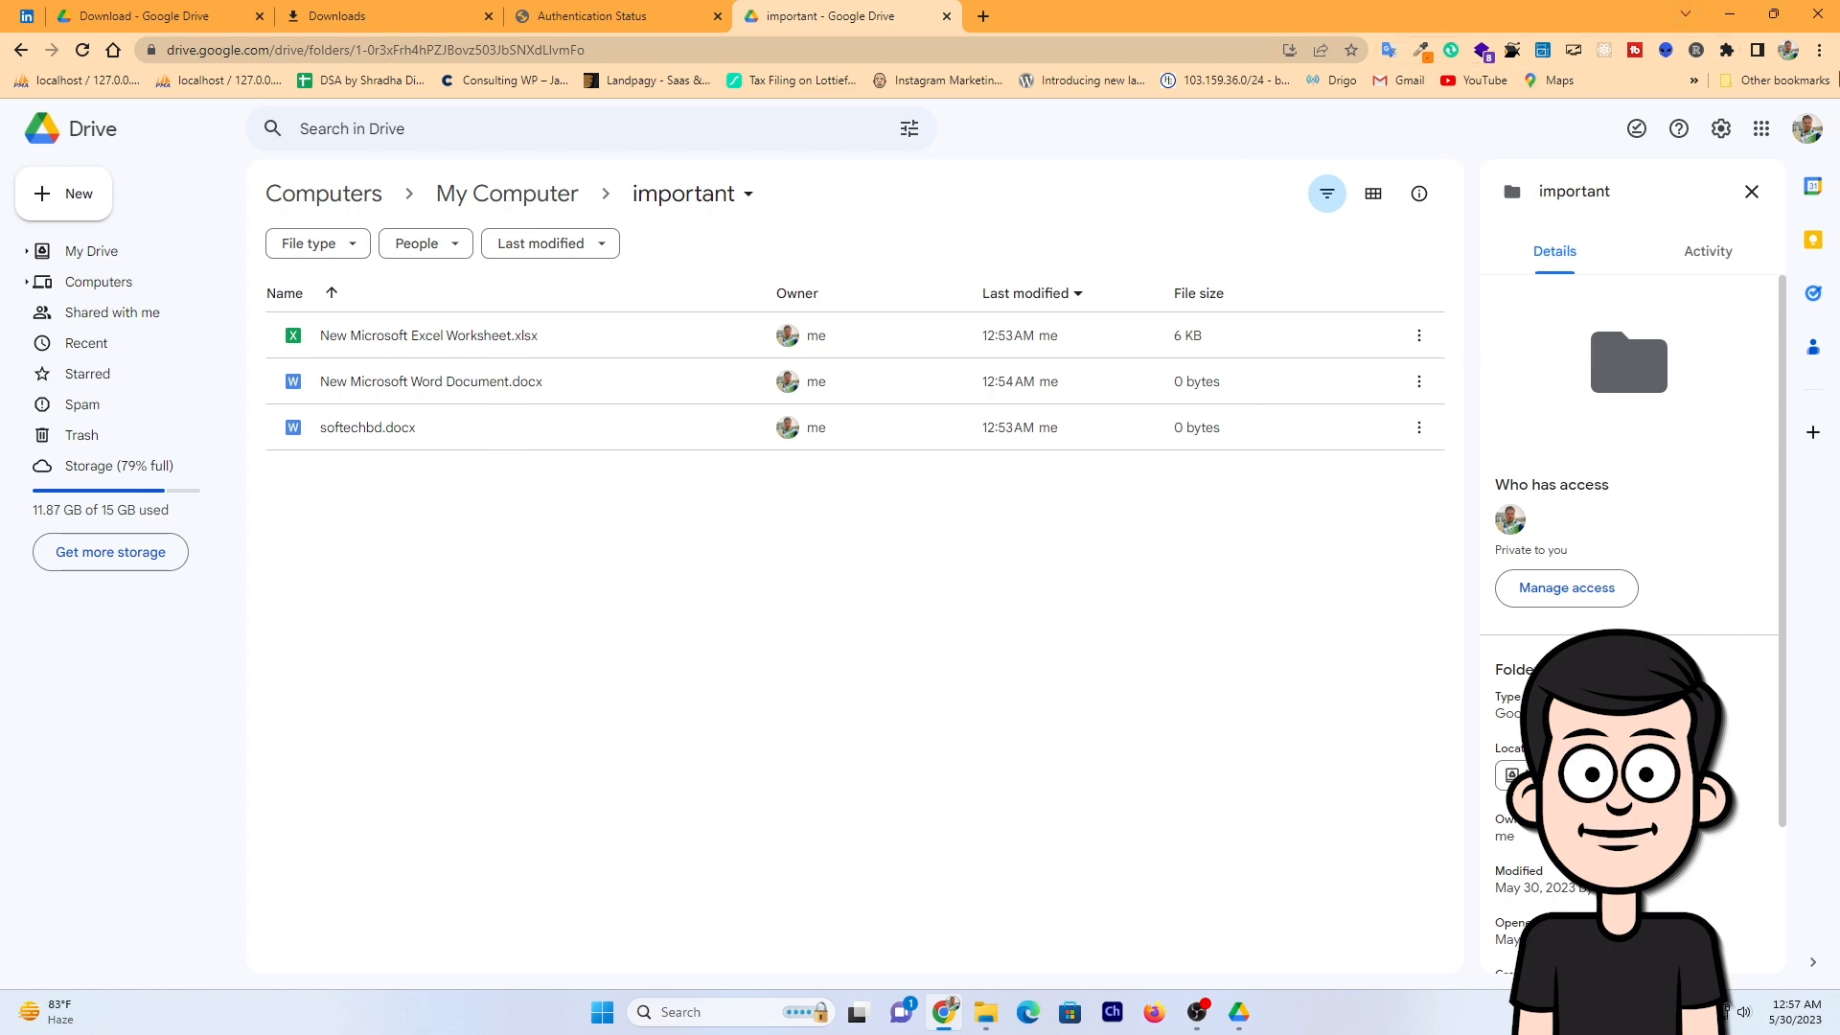
mouse_move(1773, 14)
left_click(1599, 80)
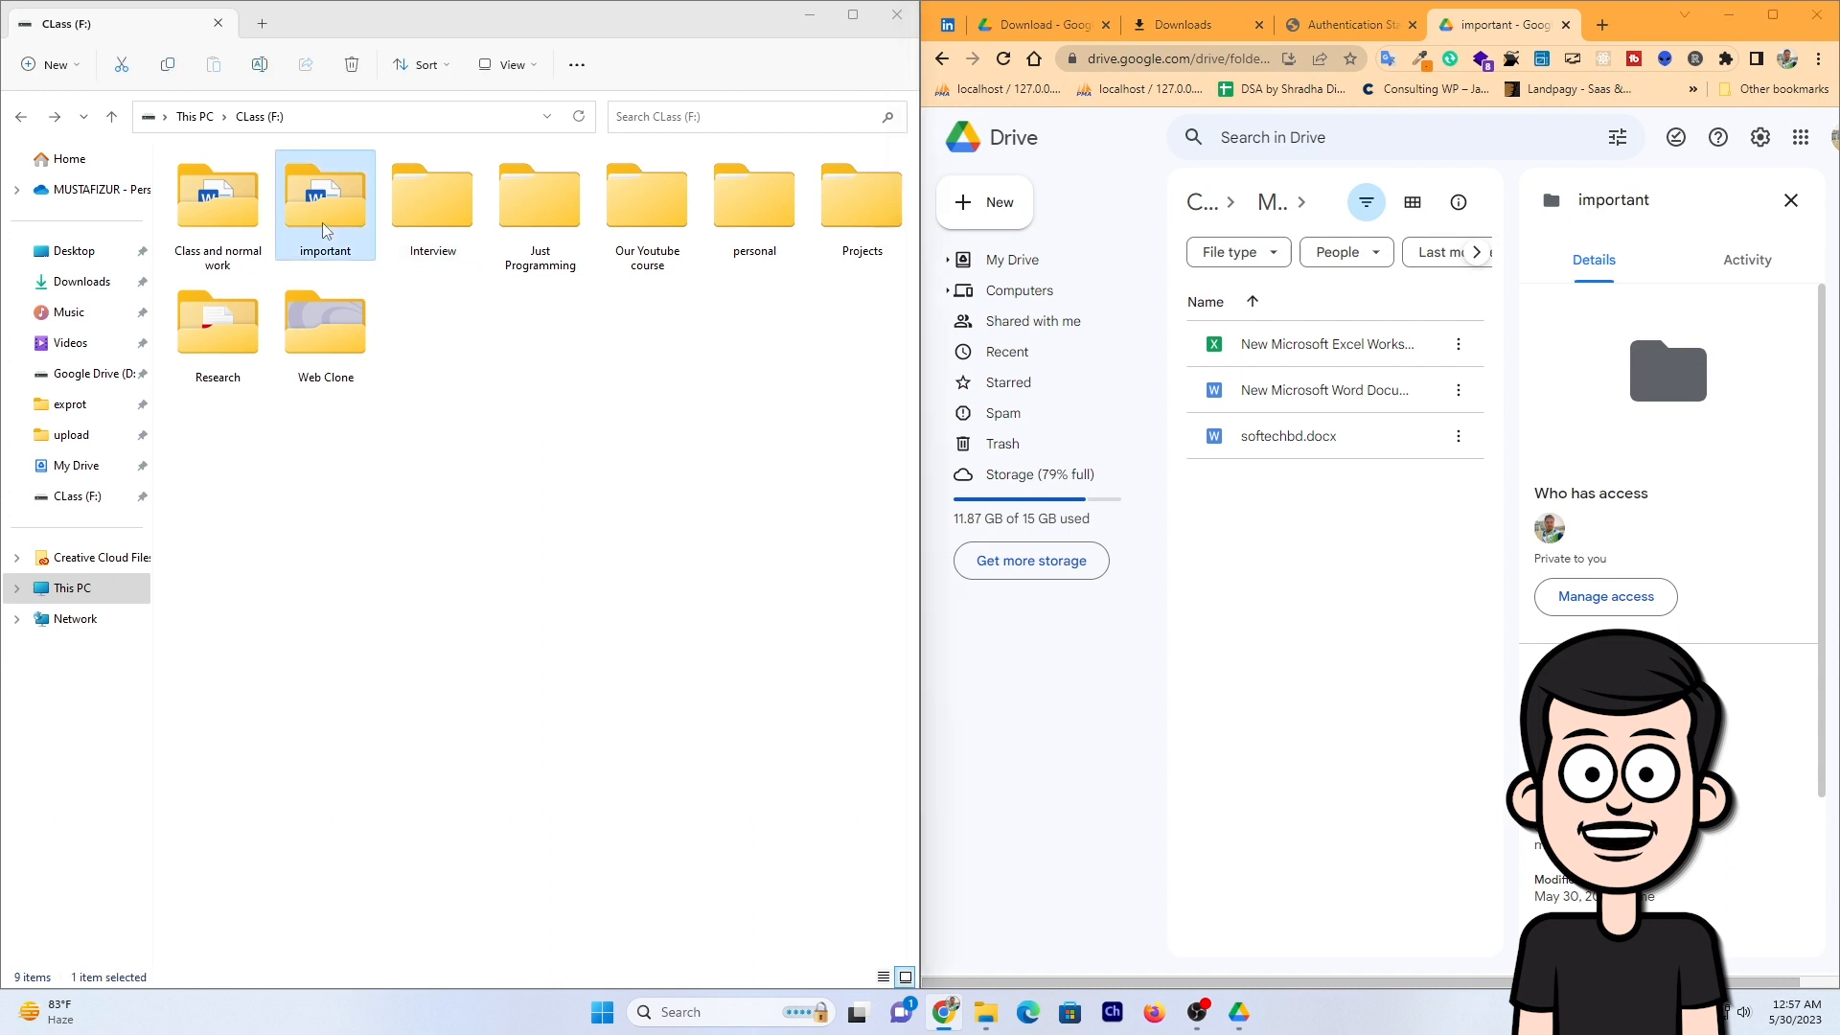
Step: Open softechbd.docx from the local important folder, enter the text Bangladesh, save it and minimize Word
double_click(309, 251)
double_click(228, 306)
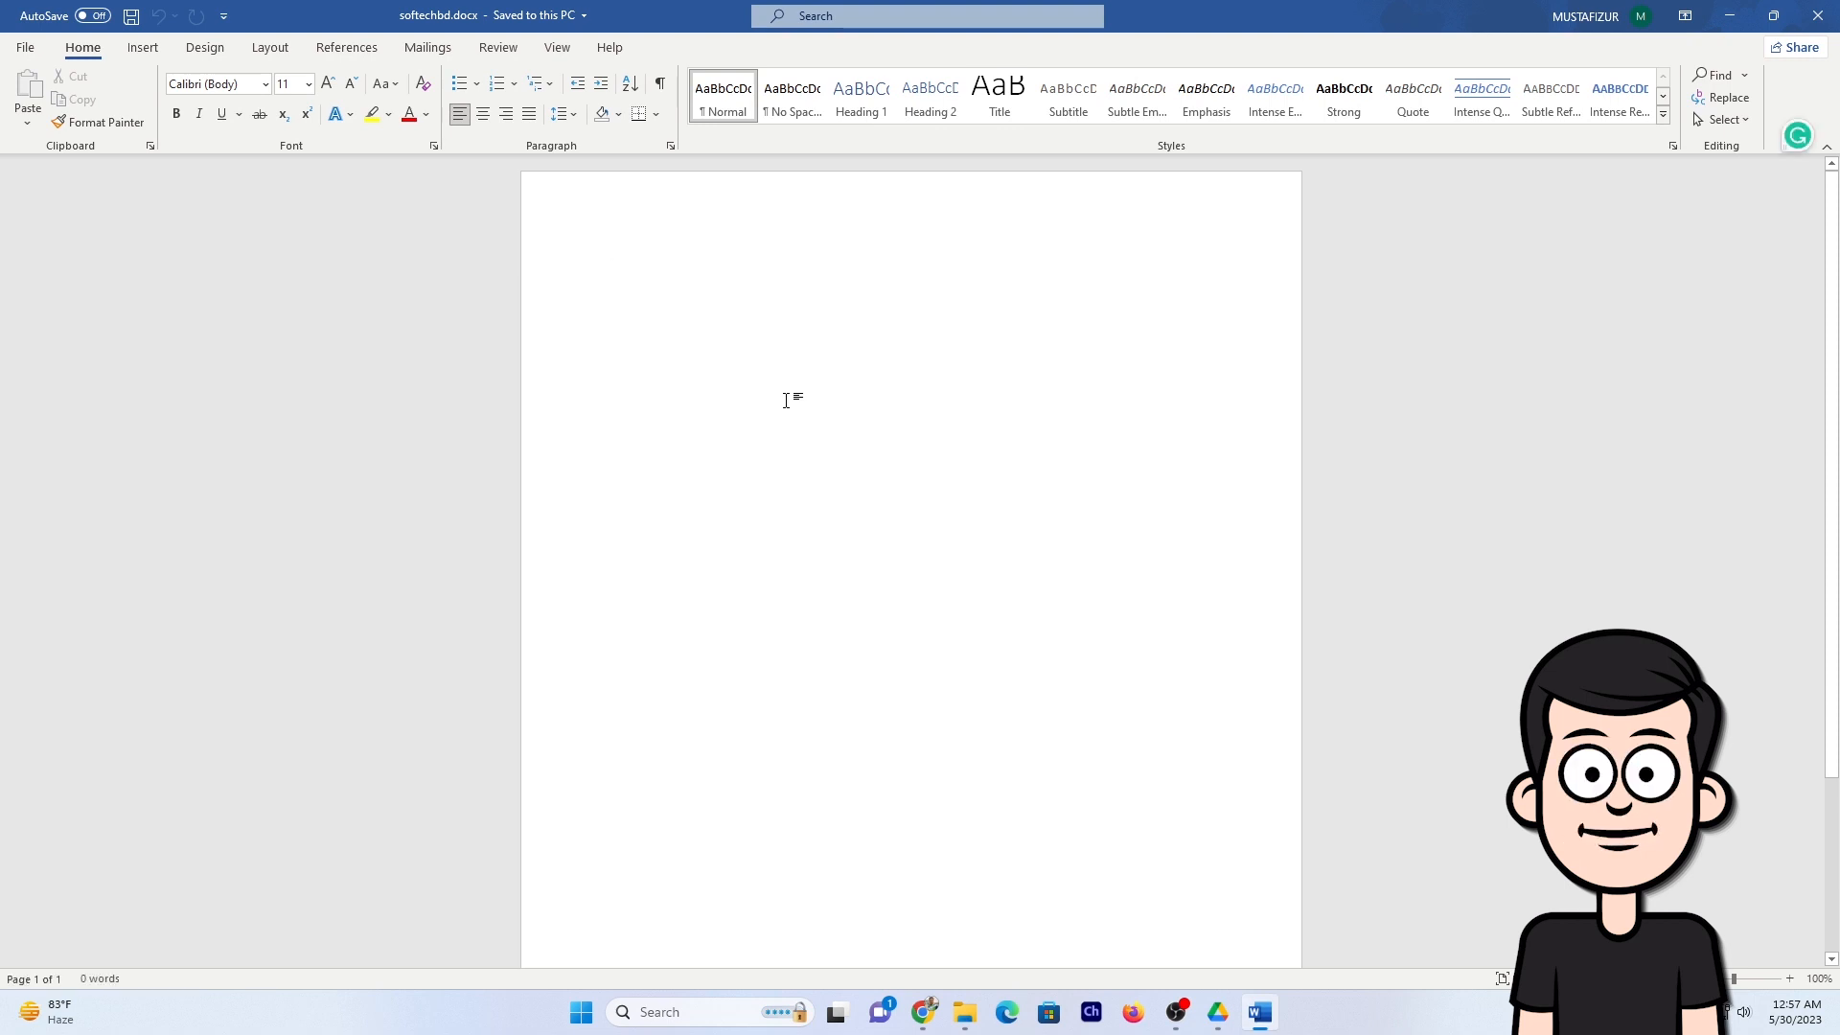
type("Banglades")
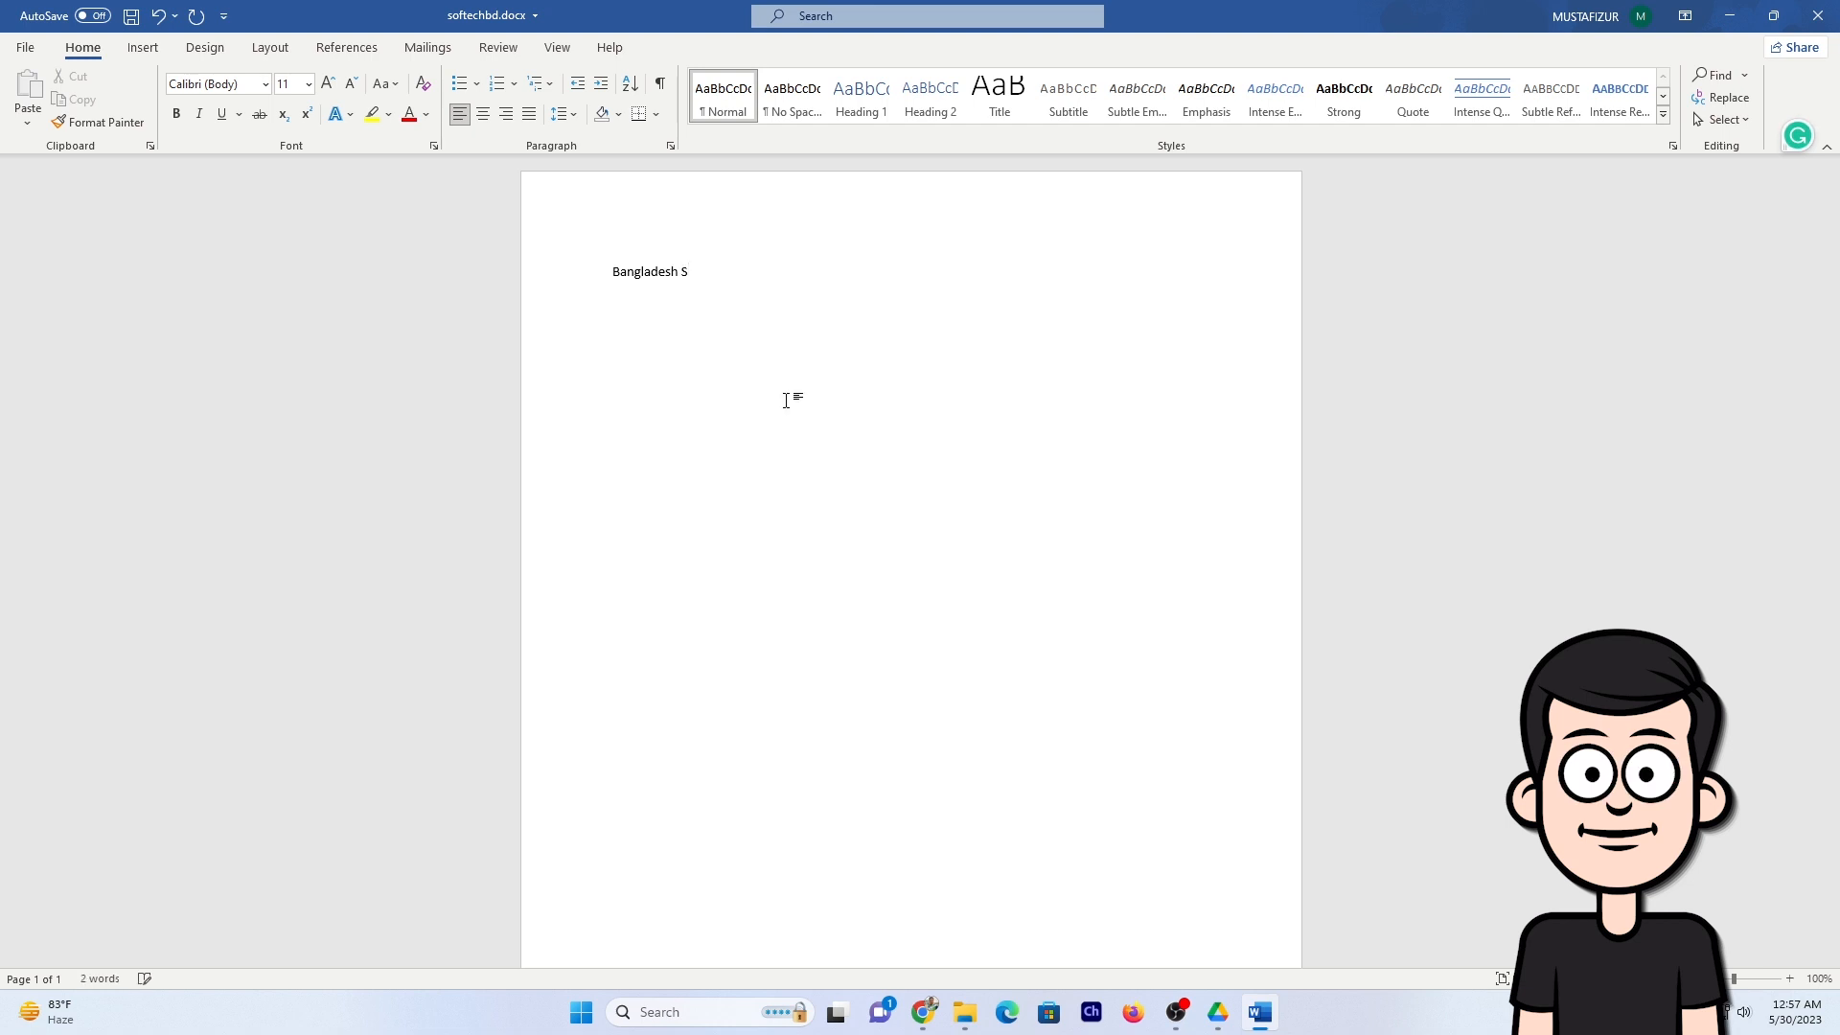
type("h")
key("ctrl+s")
left_click(1731, 16)
Step: Preview softechbd.docx from the synced important folder in Google Drive on the web
left_click(1368, 585)
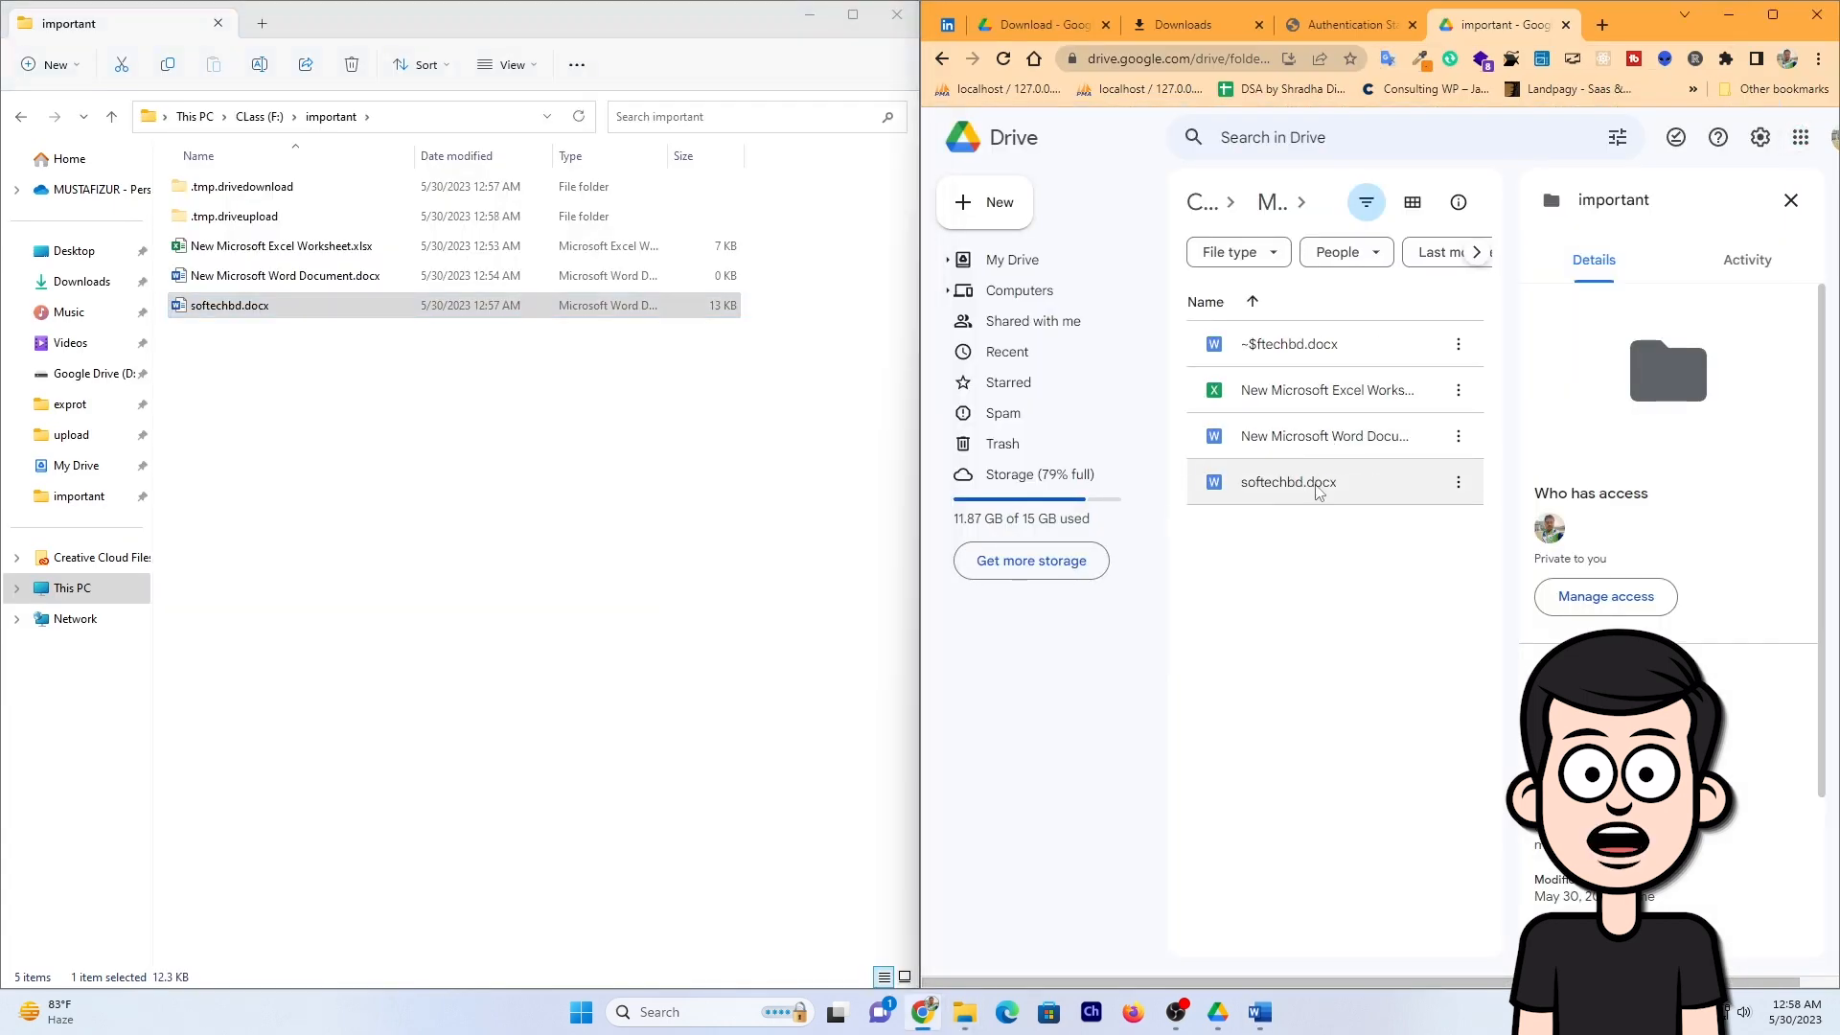
left_click(1320, 491)
double_click(1319, 488)
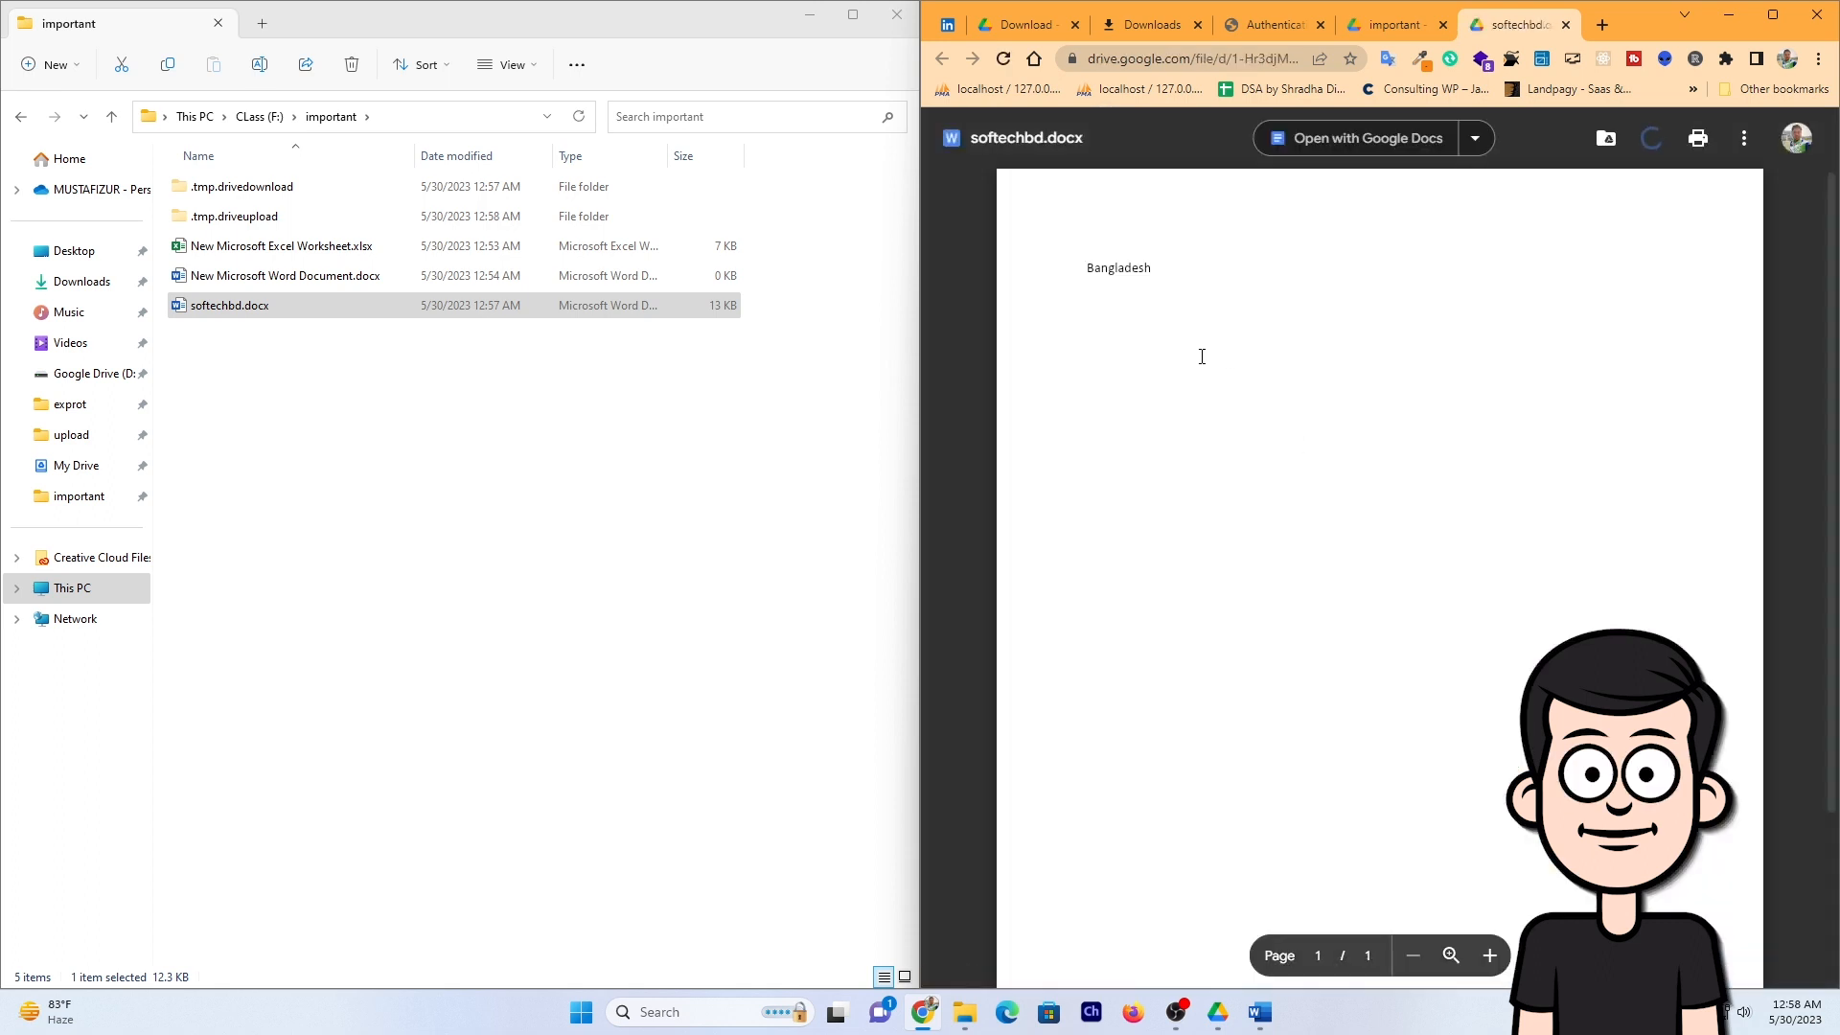
Step: Add Dhaka after Bangladesh in the local softechbd.docx, save it, and reload the document's Google Drive preview
double_click(452, 312)
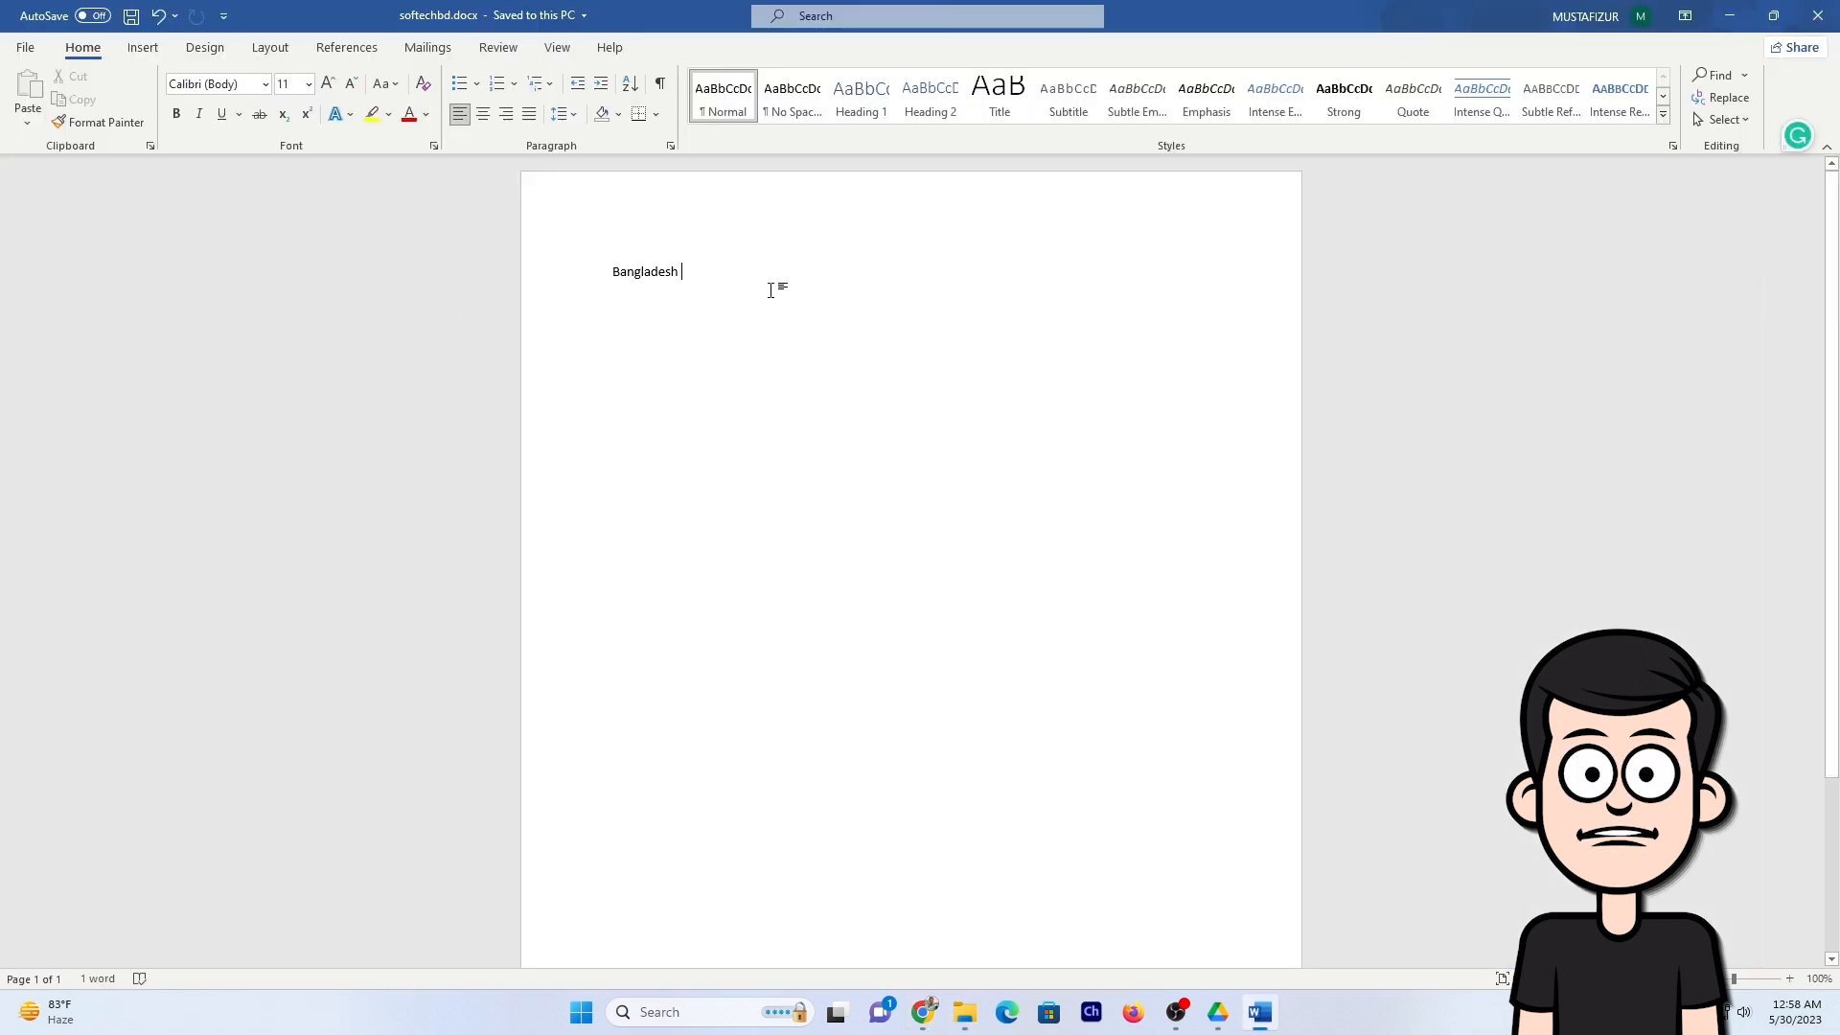
type("Dhaka")
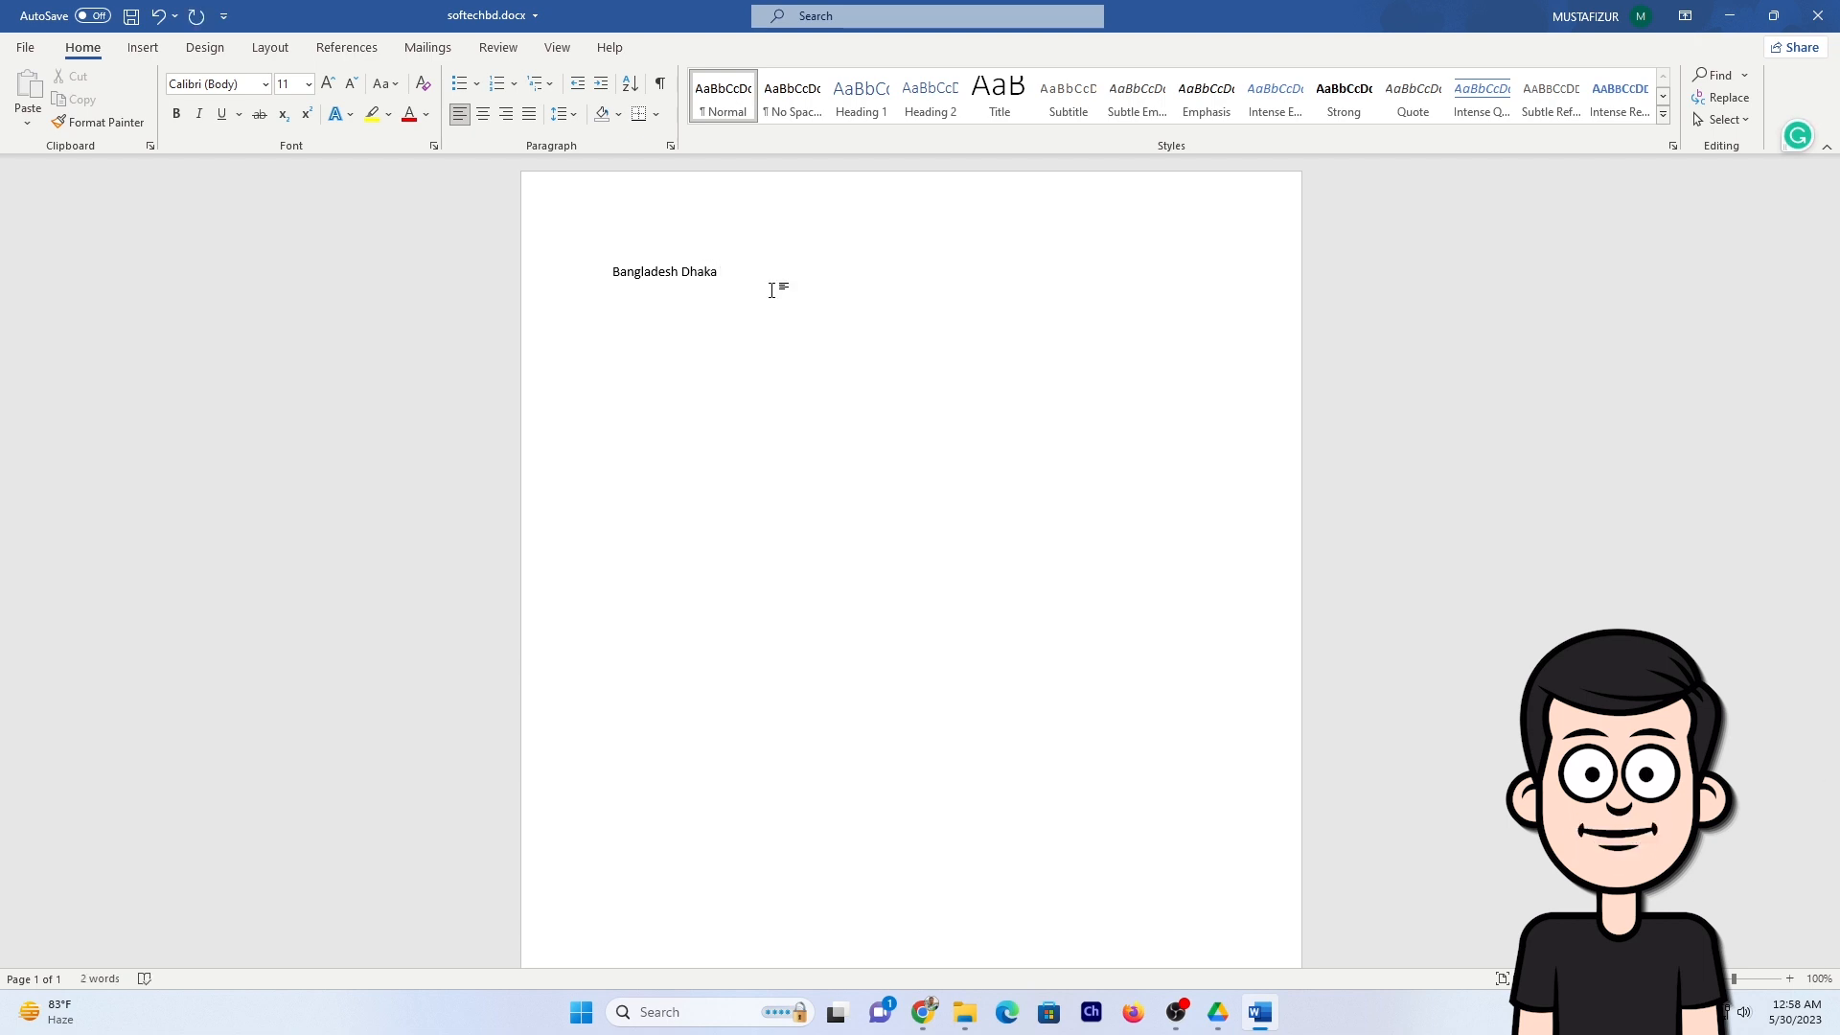
key("ctrl+s")
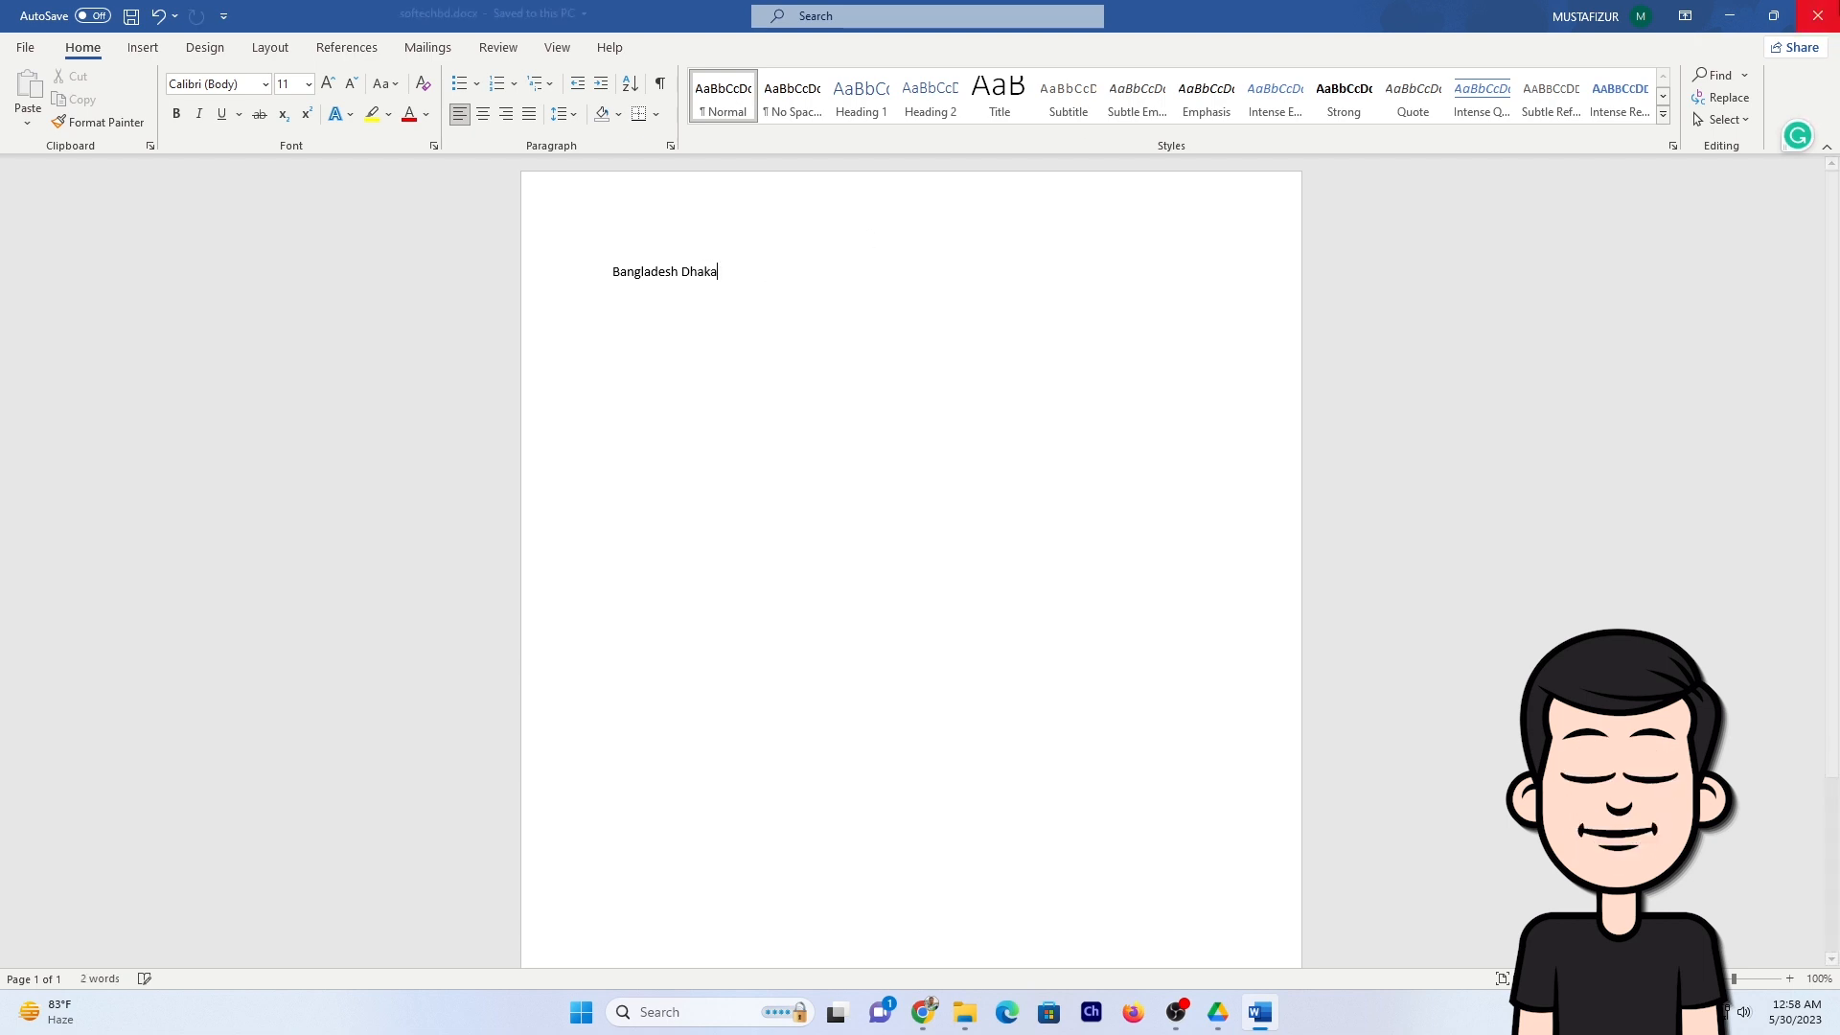
left_click(1730, 16)
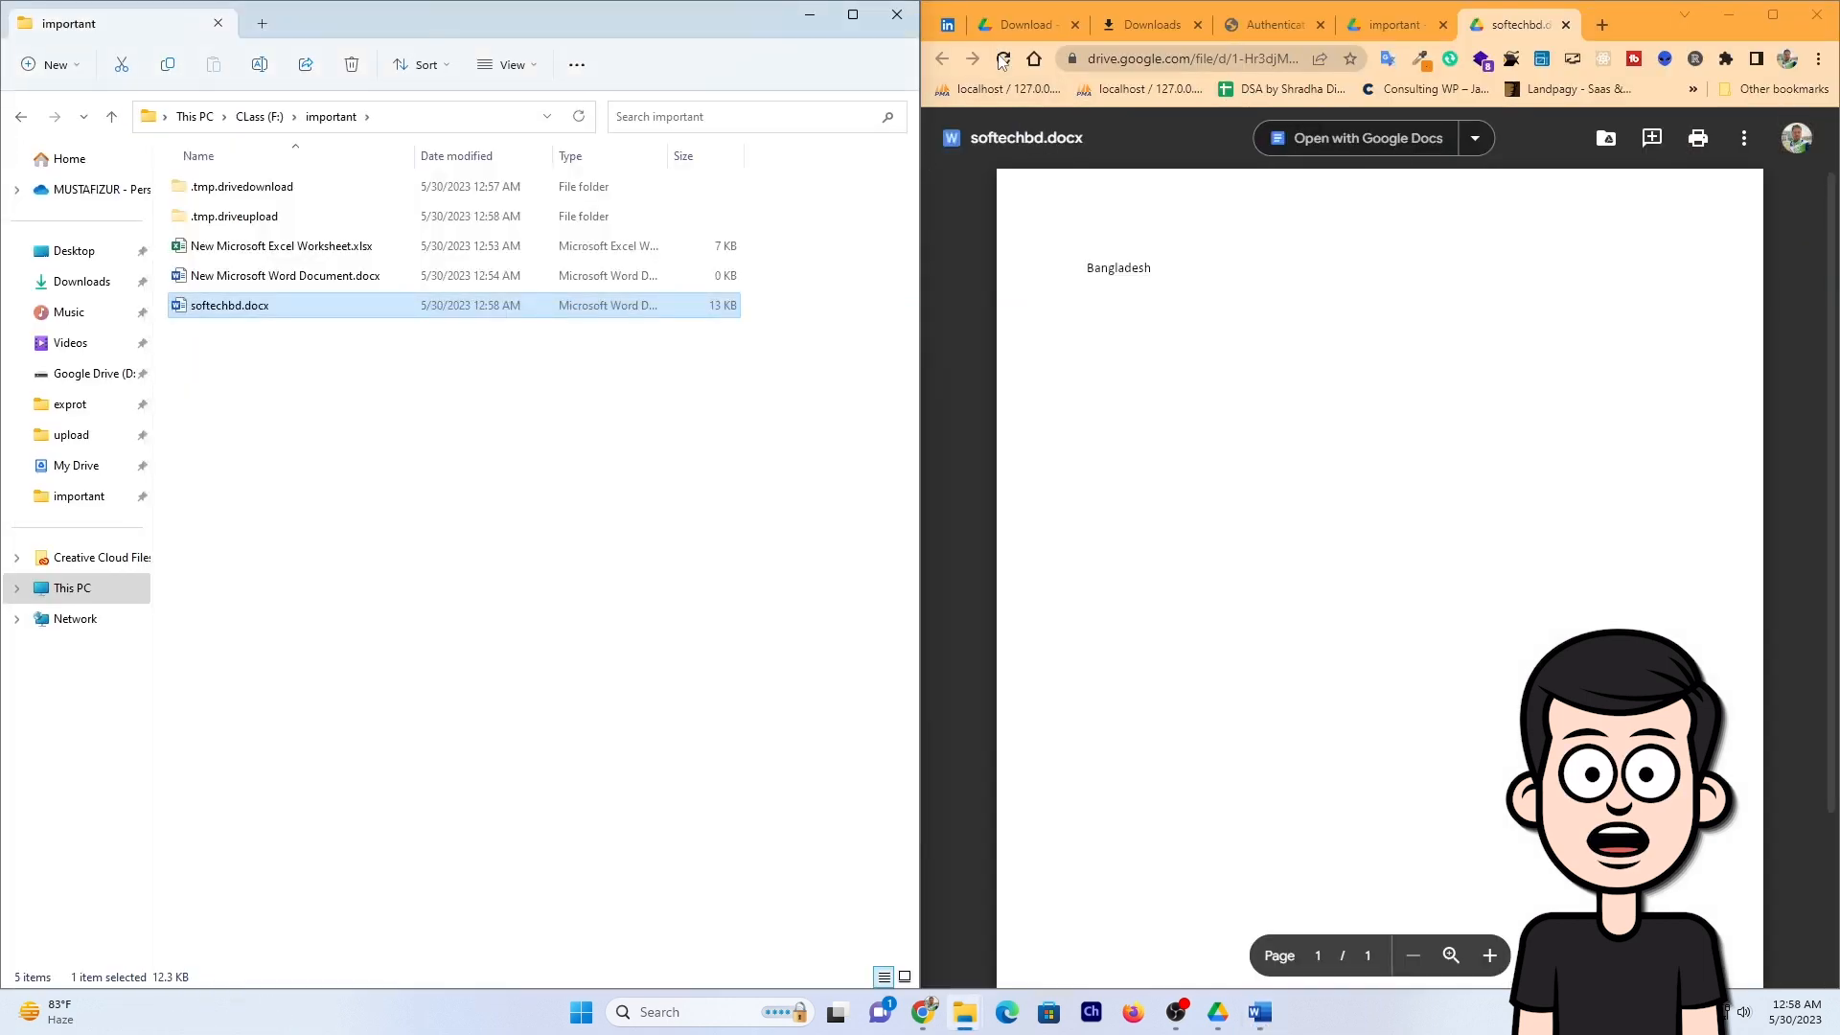
left_click(1003, 58)
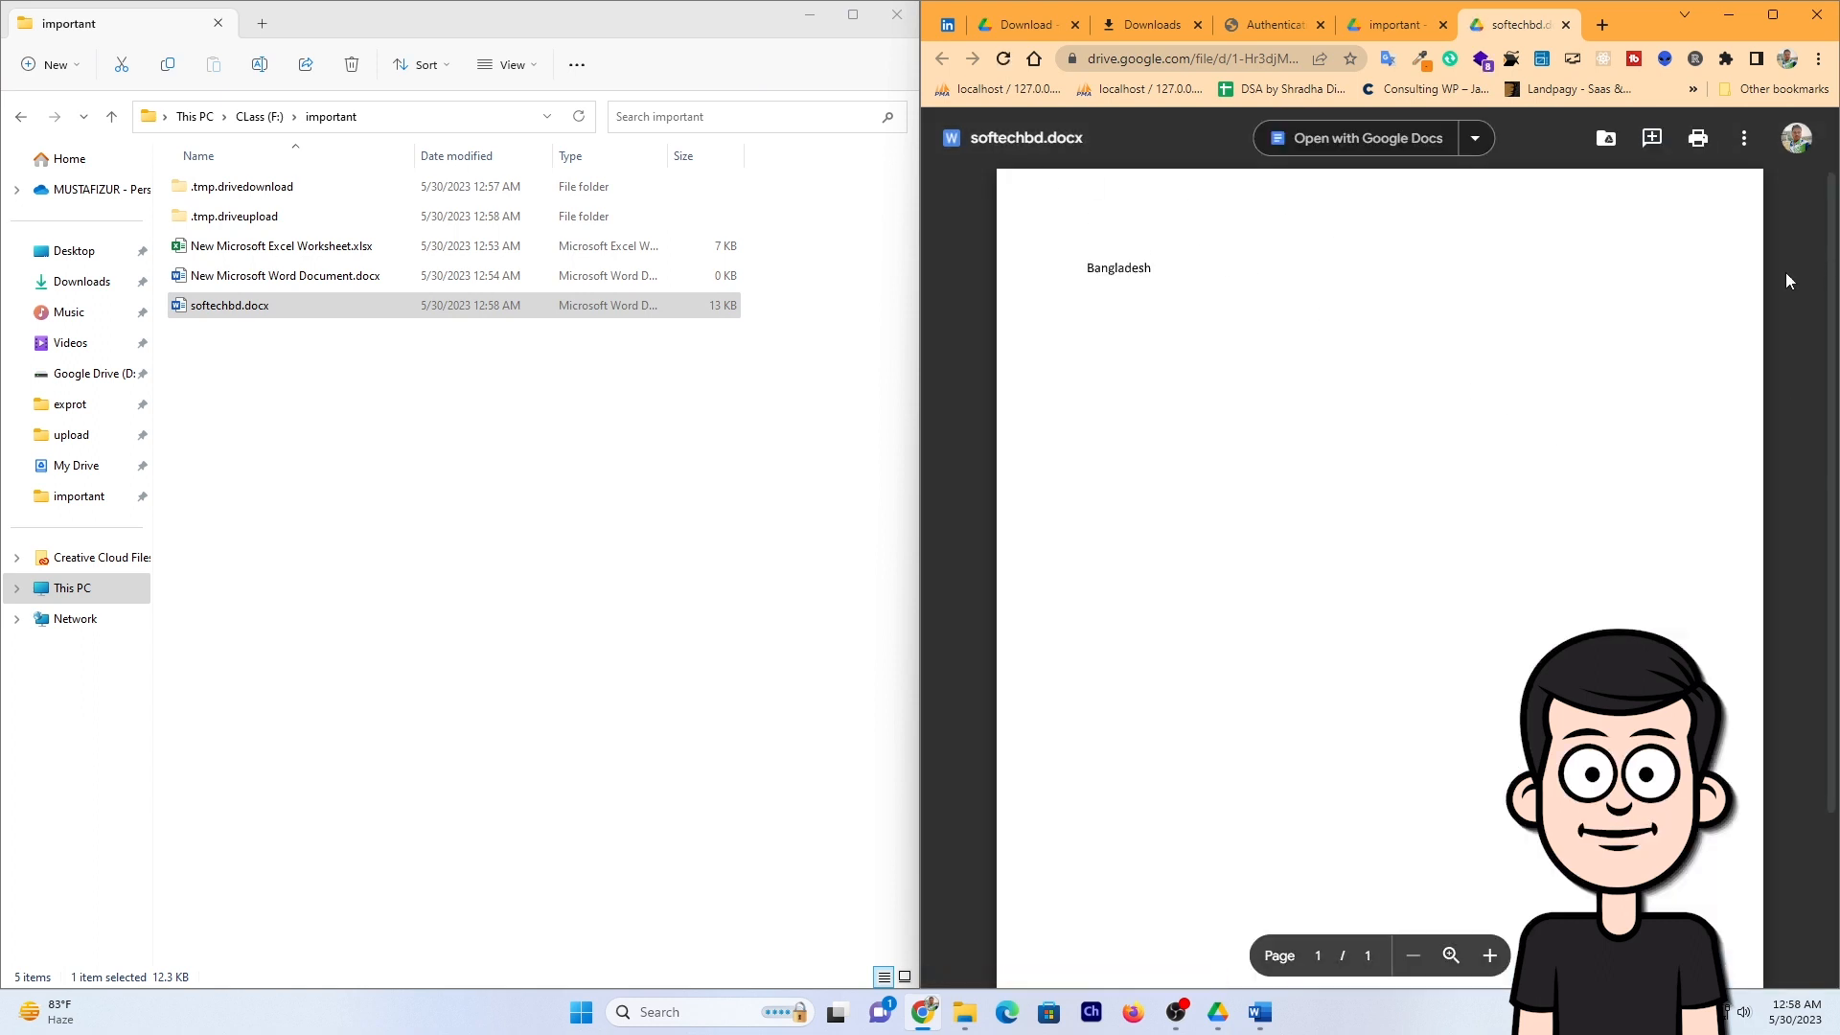
Step: Close the outdated softechbd.docx preview, reload the important folder on the web and preview the document again
left_click(1565, 25)
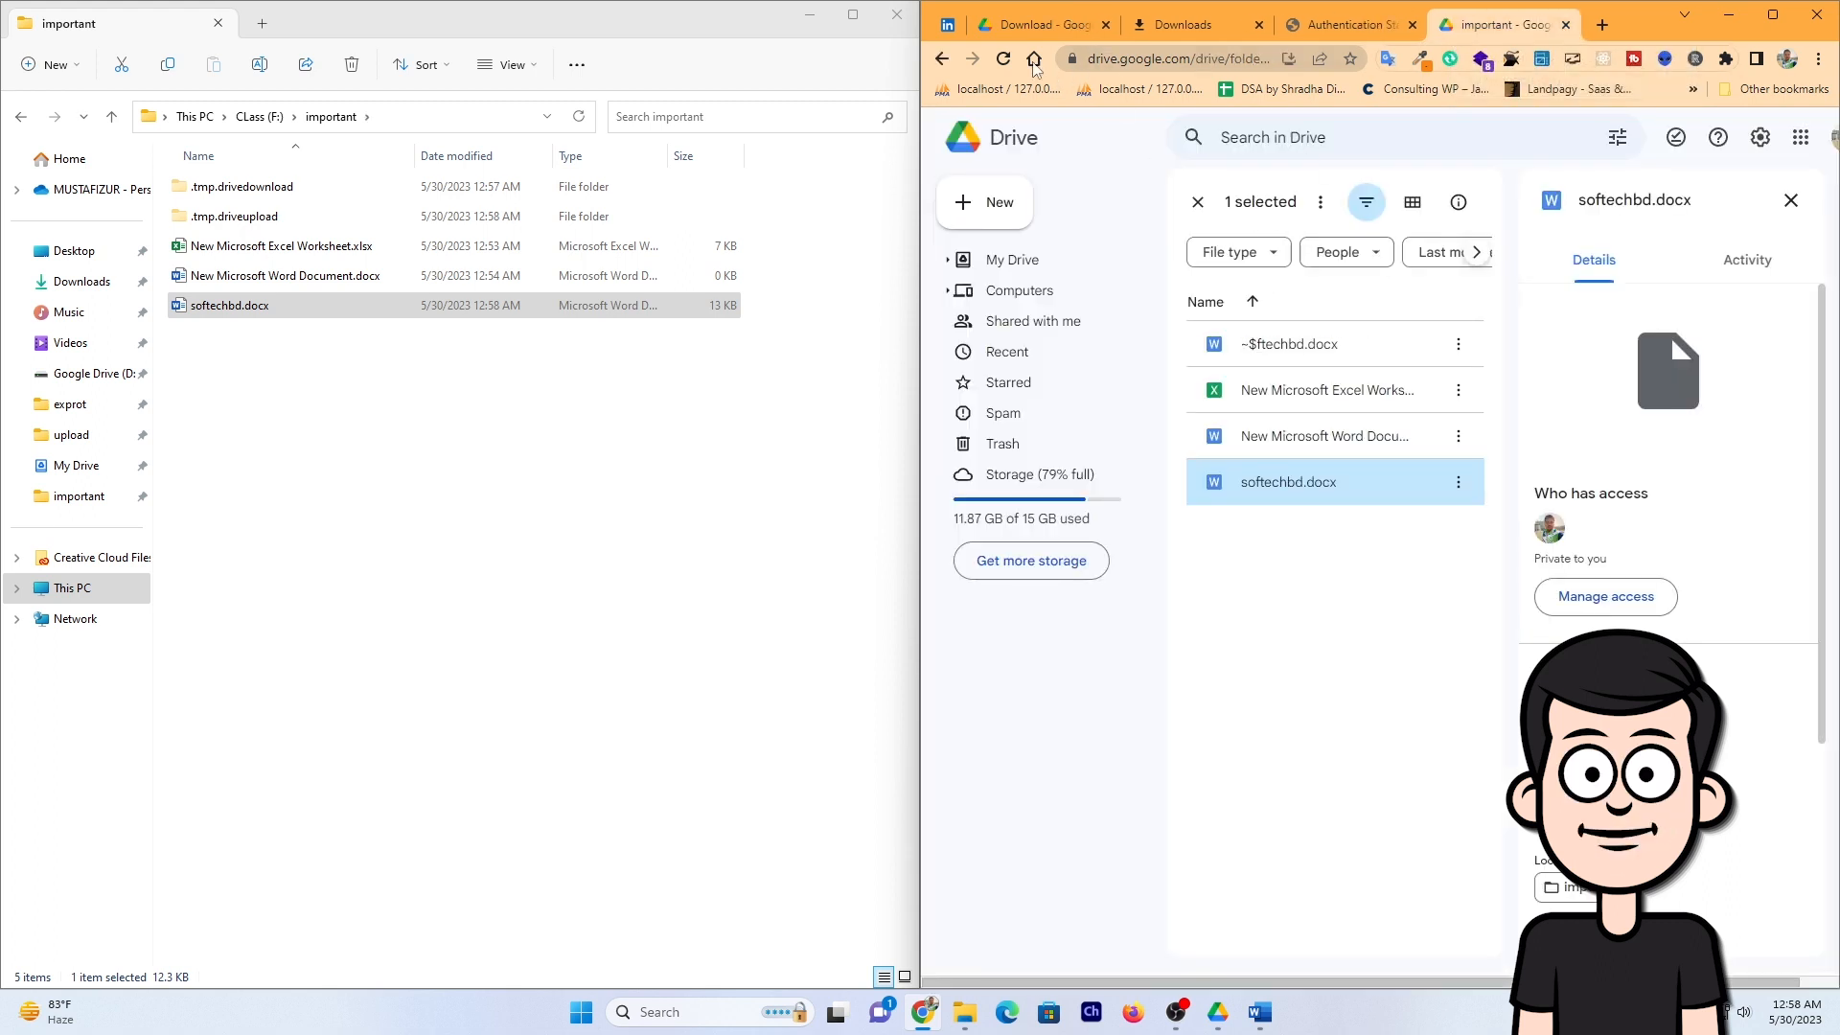
left_click(1003, 58)
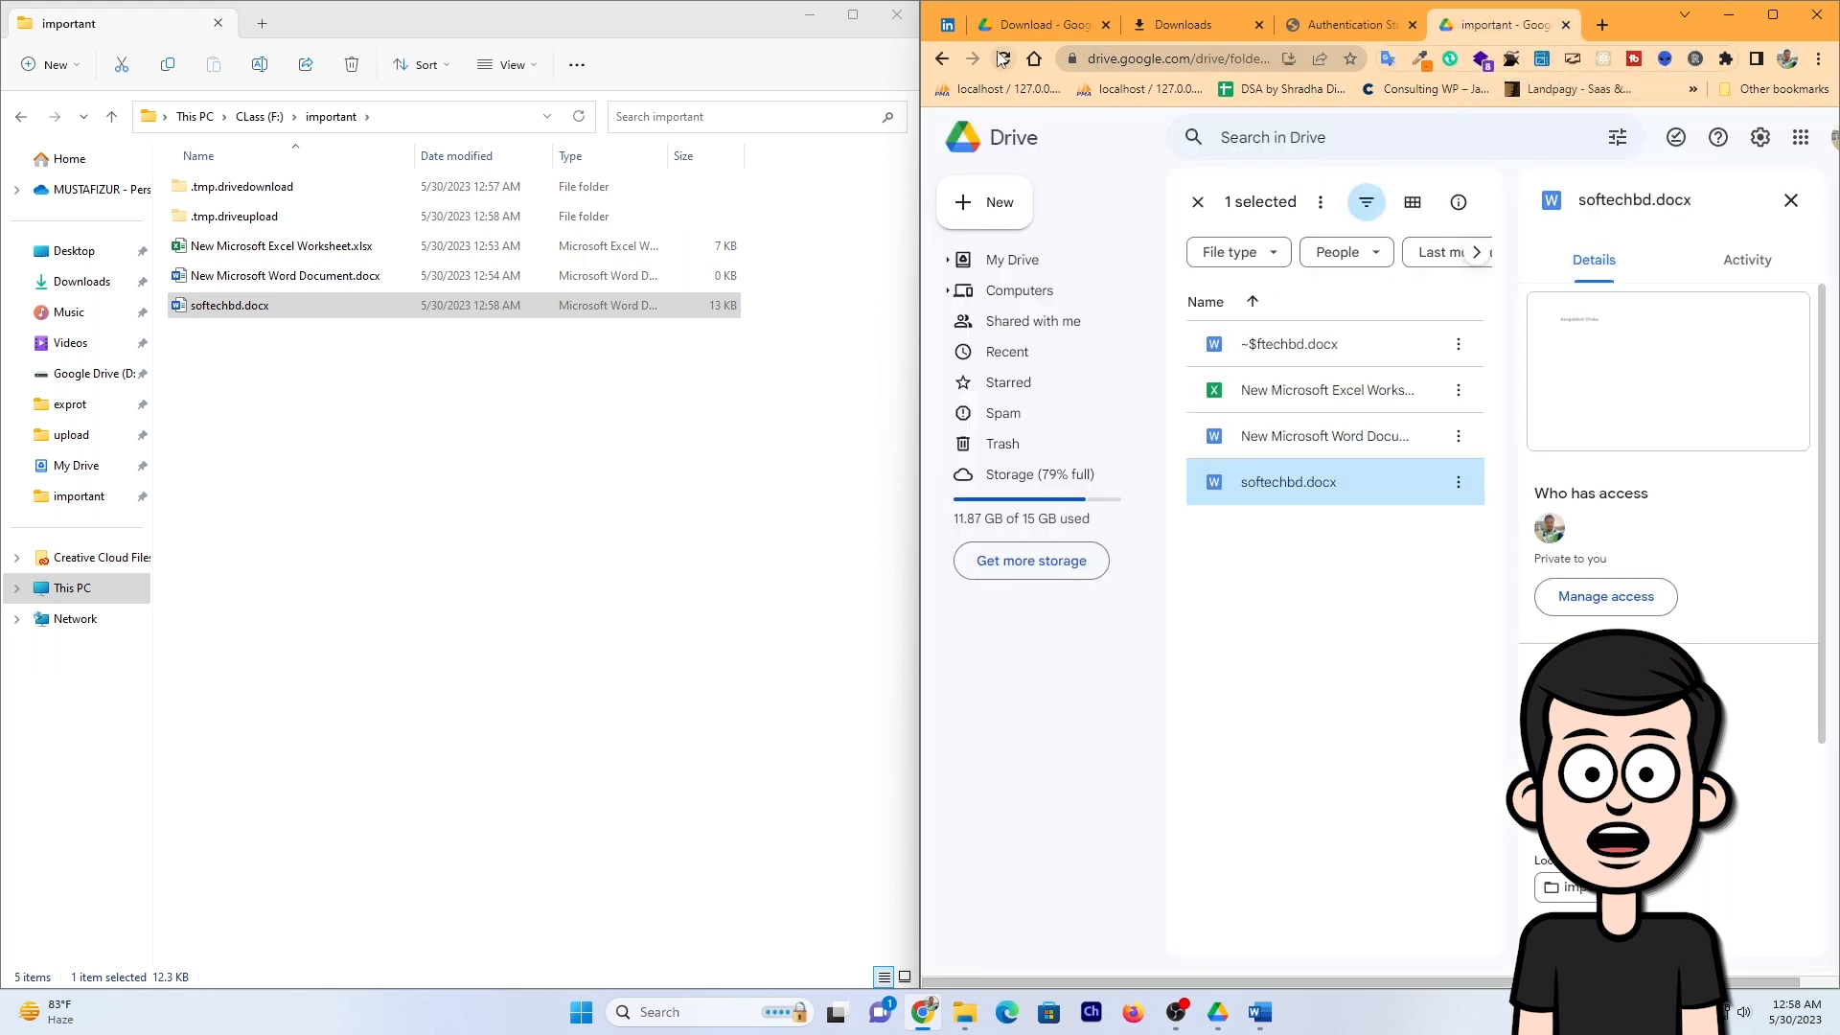
double_click(1284, 492)
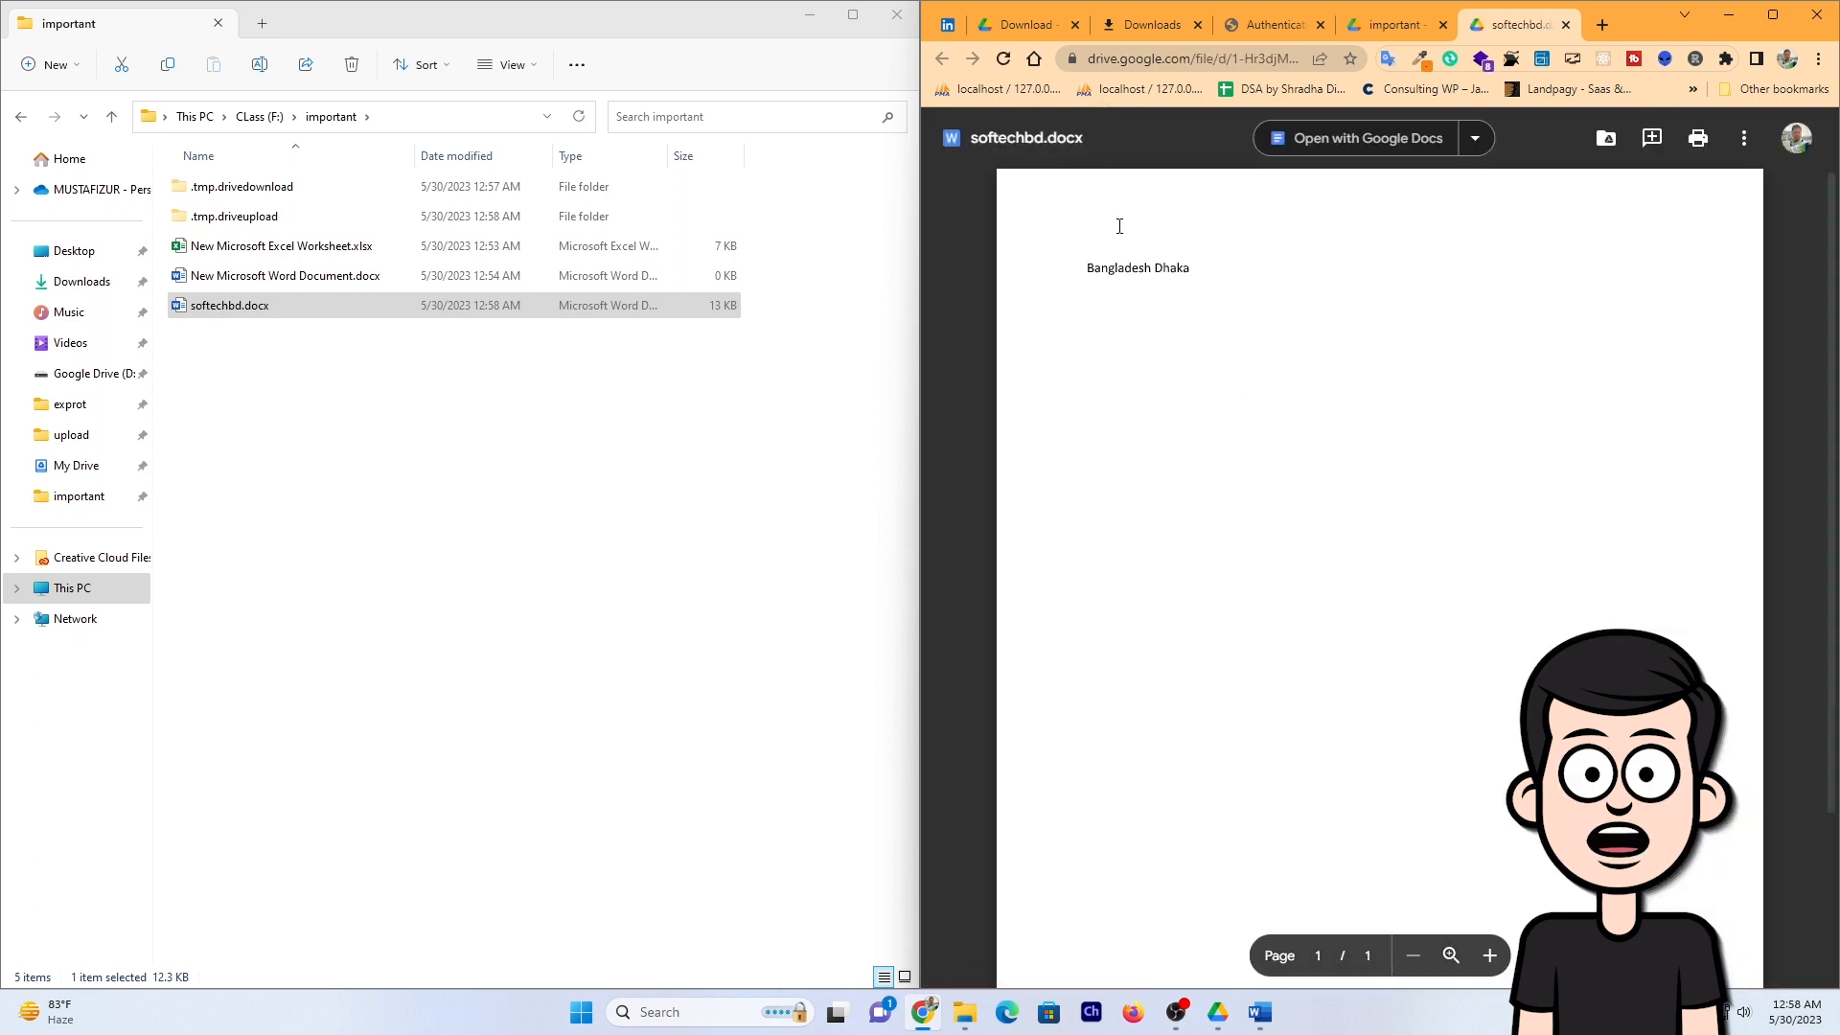
left_click_drag(337, 578, 353, 186)
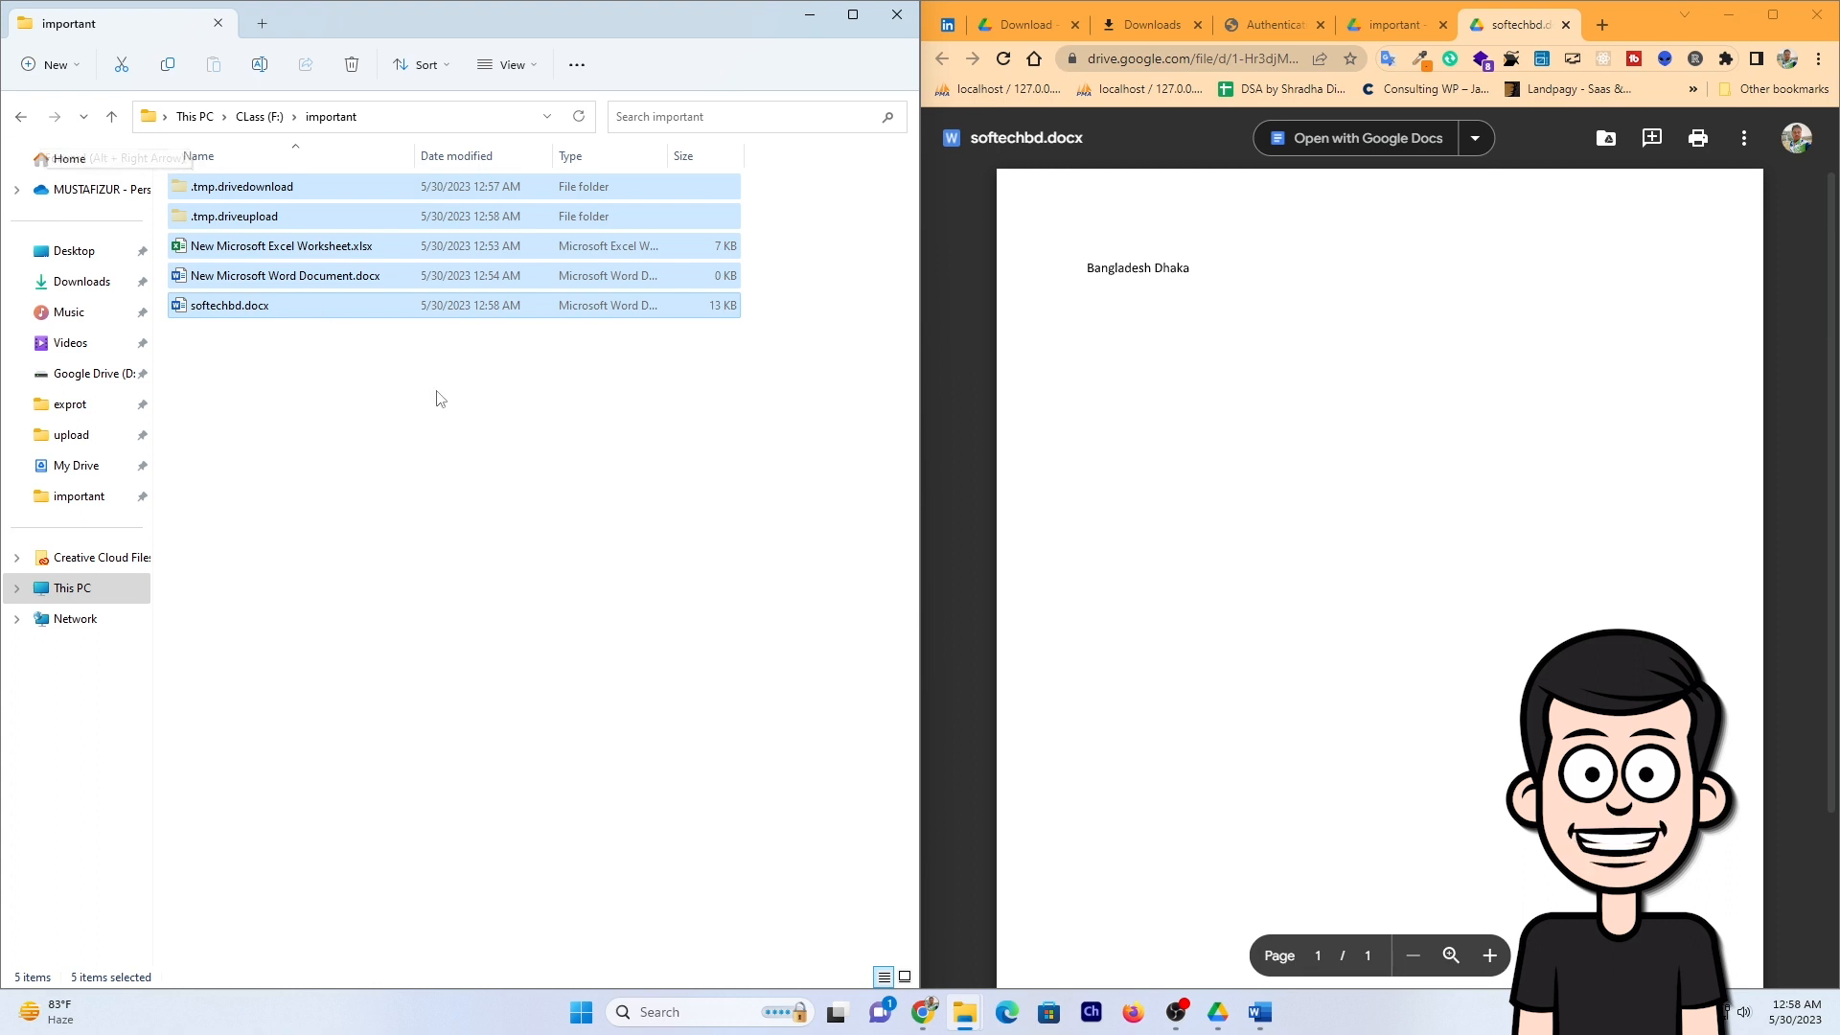
left_click(471, 451)
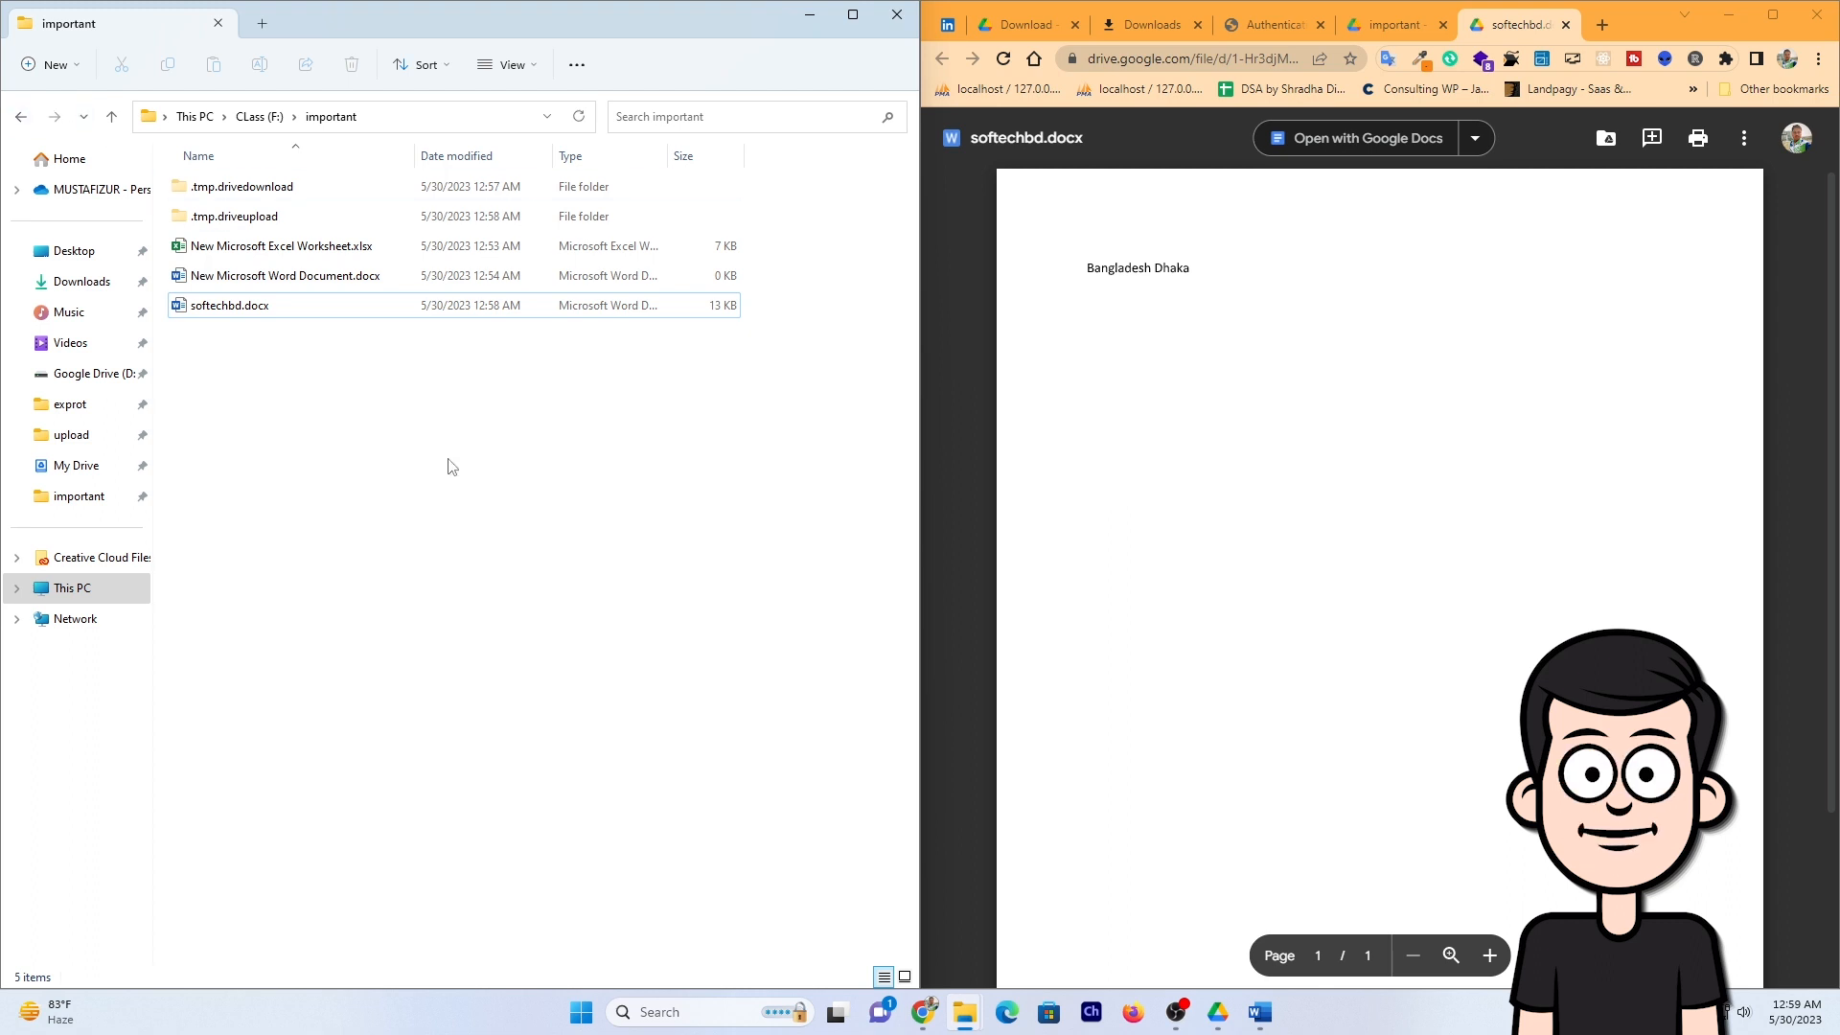
Step: Return to the CLass (F:) drive and create a new folder there with the default name
left_click(21, 116)
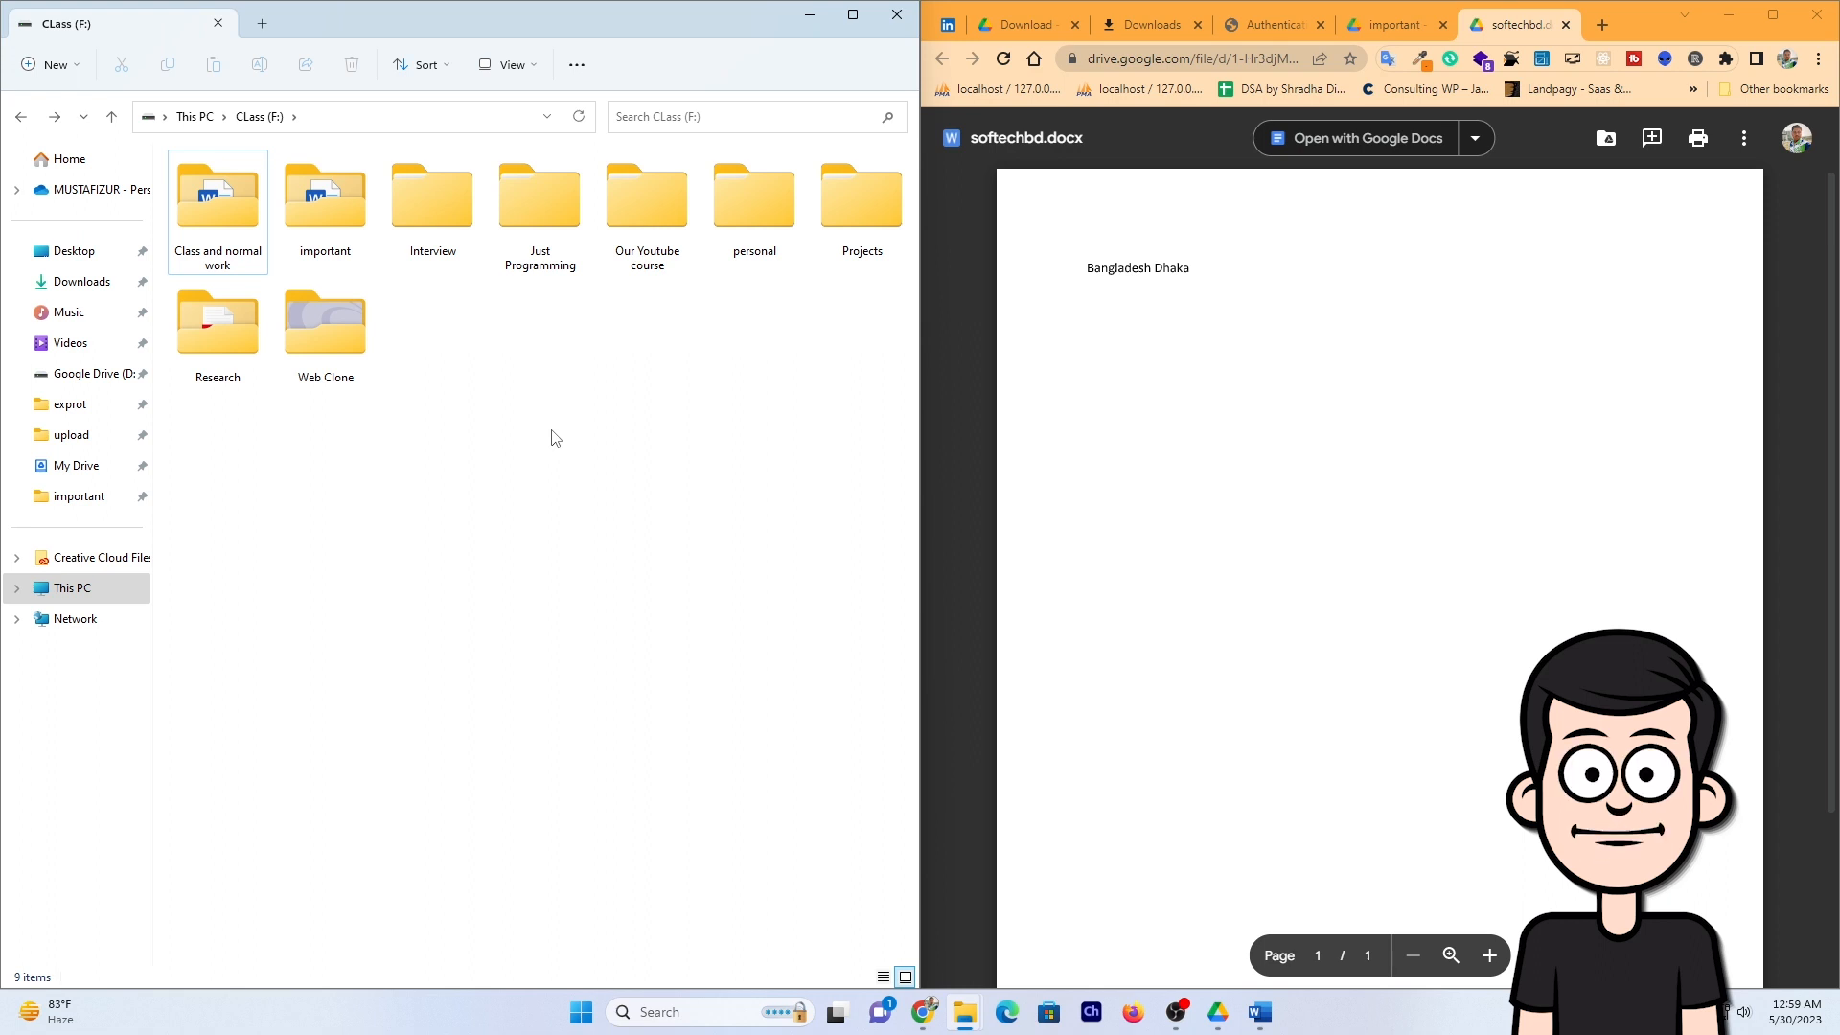
right_click(472, 339)
mouse_move(580, 487)
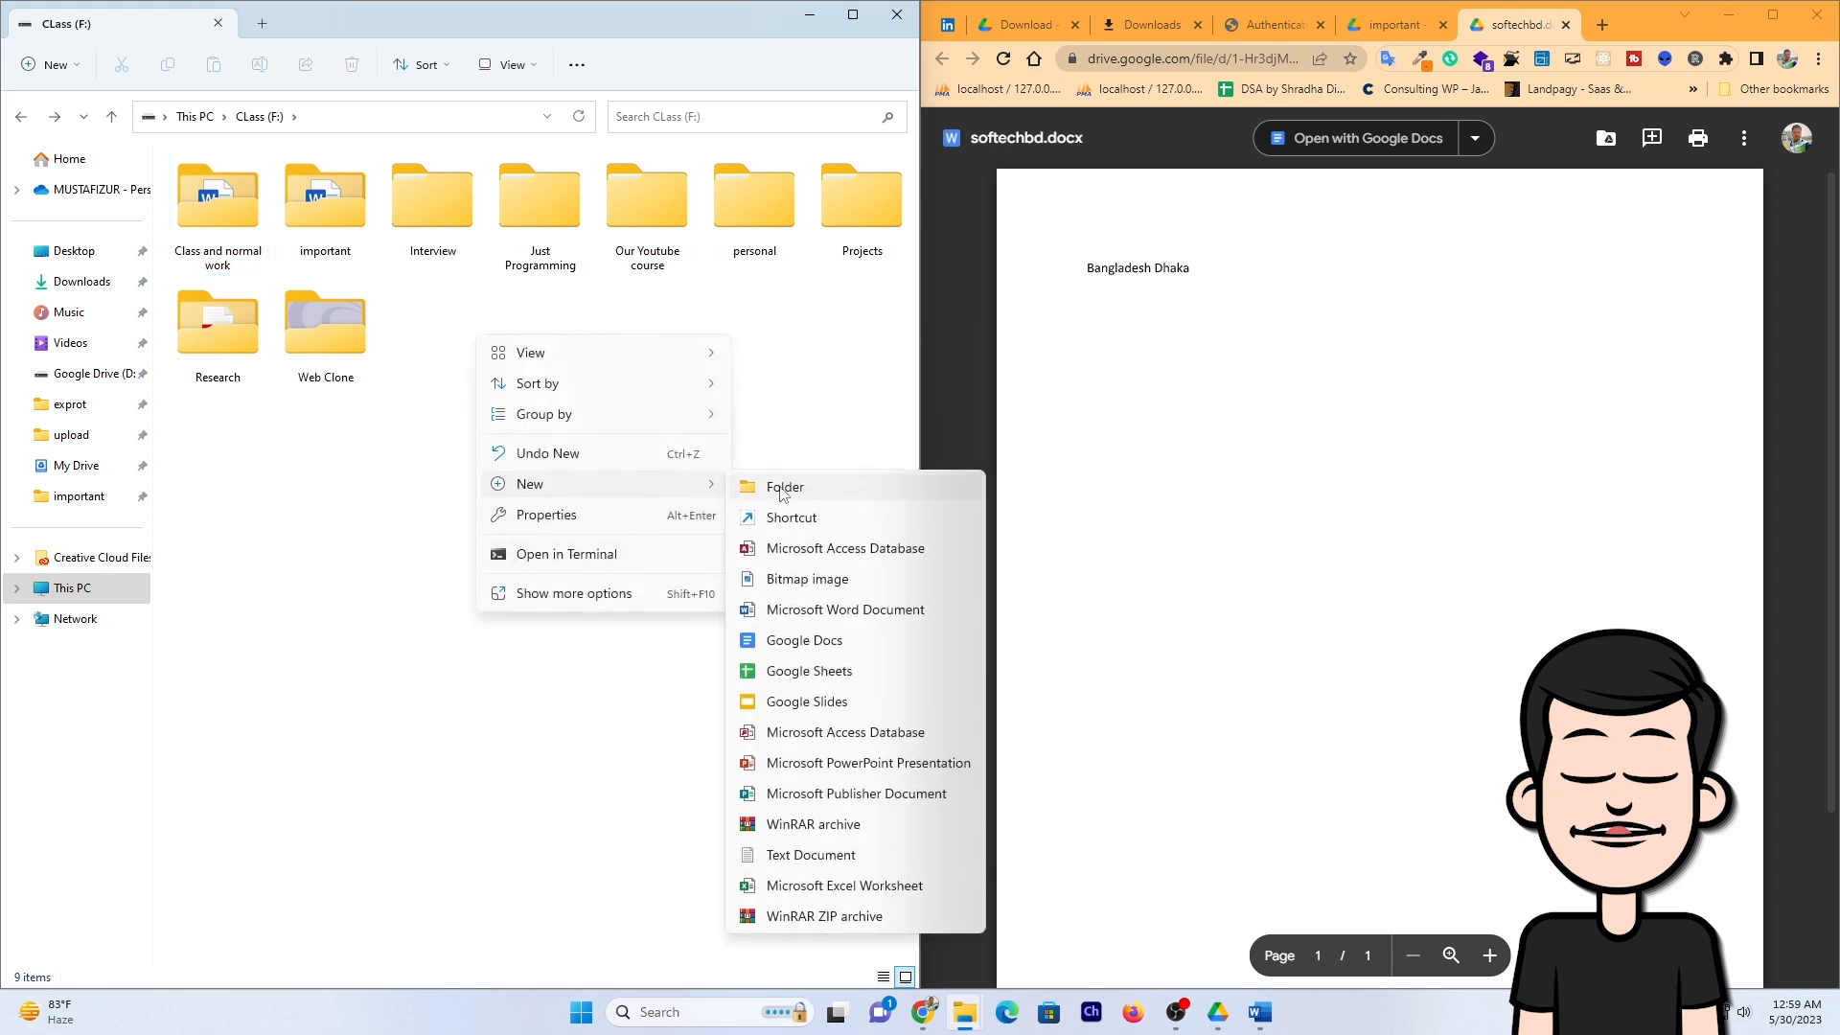
left_click(783, 487)
left_click(427, 323)
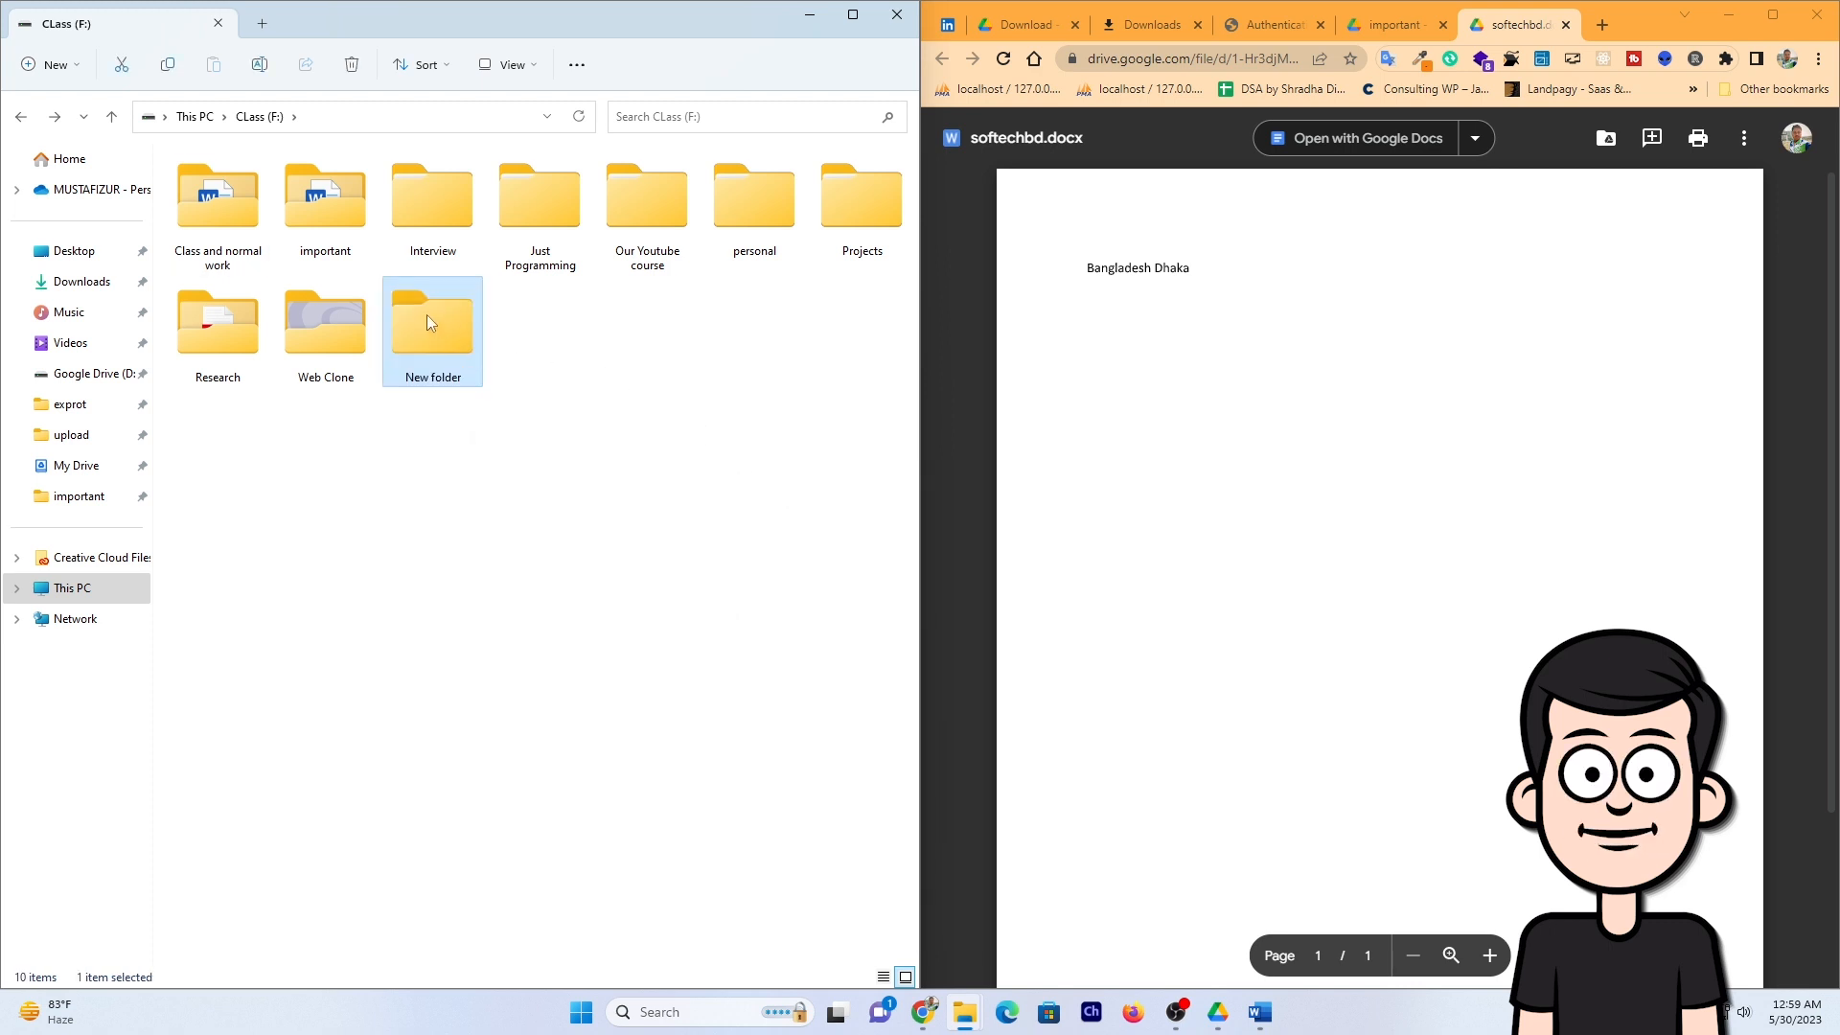
Step: Add the new folder on CLass (F:) to the folders synced with Google Drive and save the preferences
right_click(428, 314)
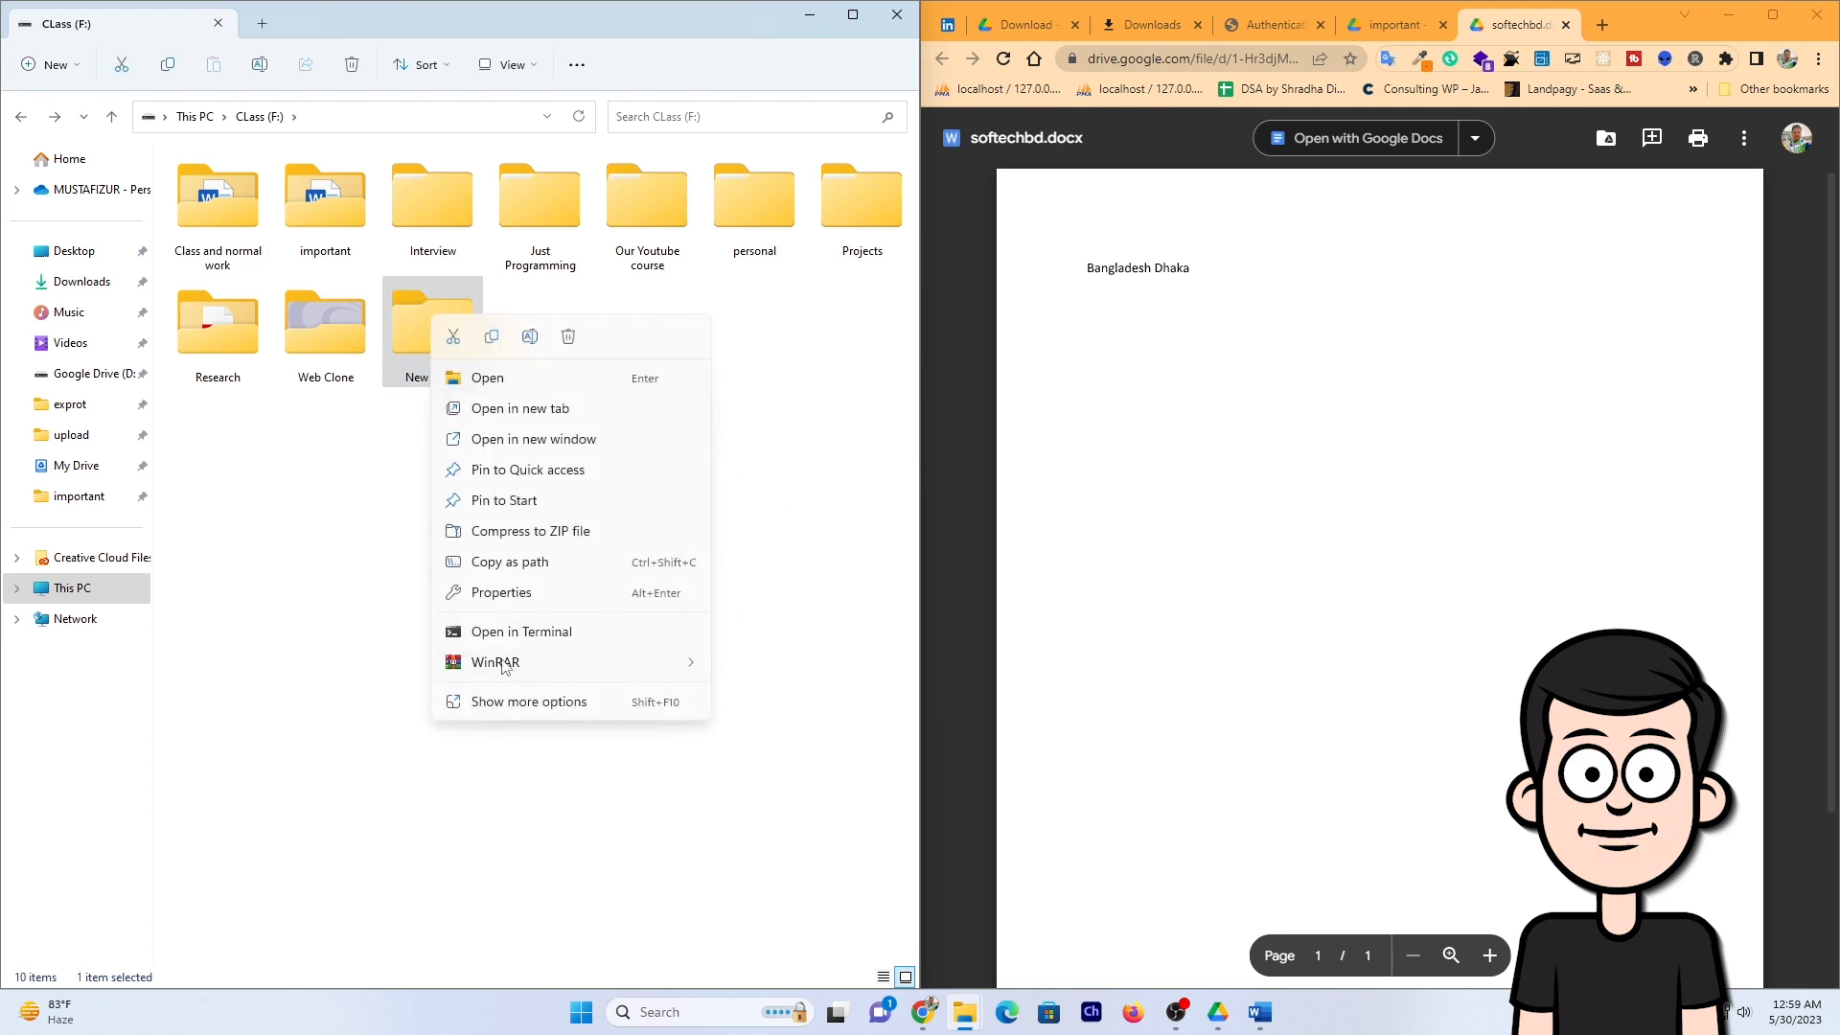
left_click(531, 704)
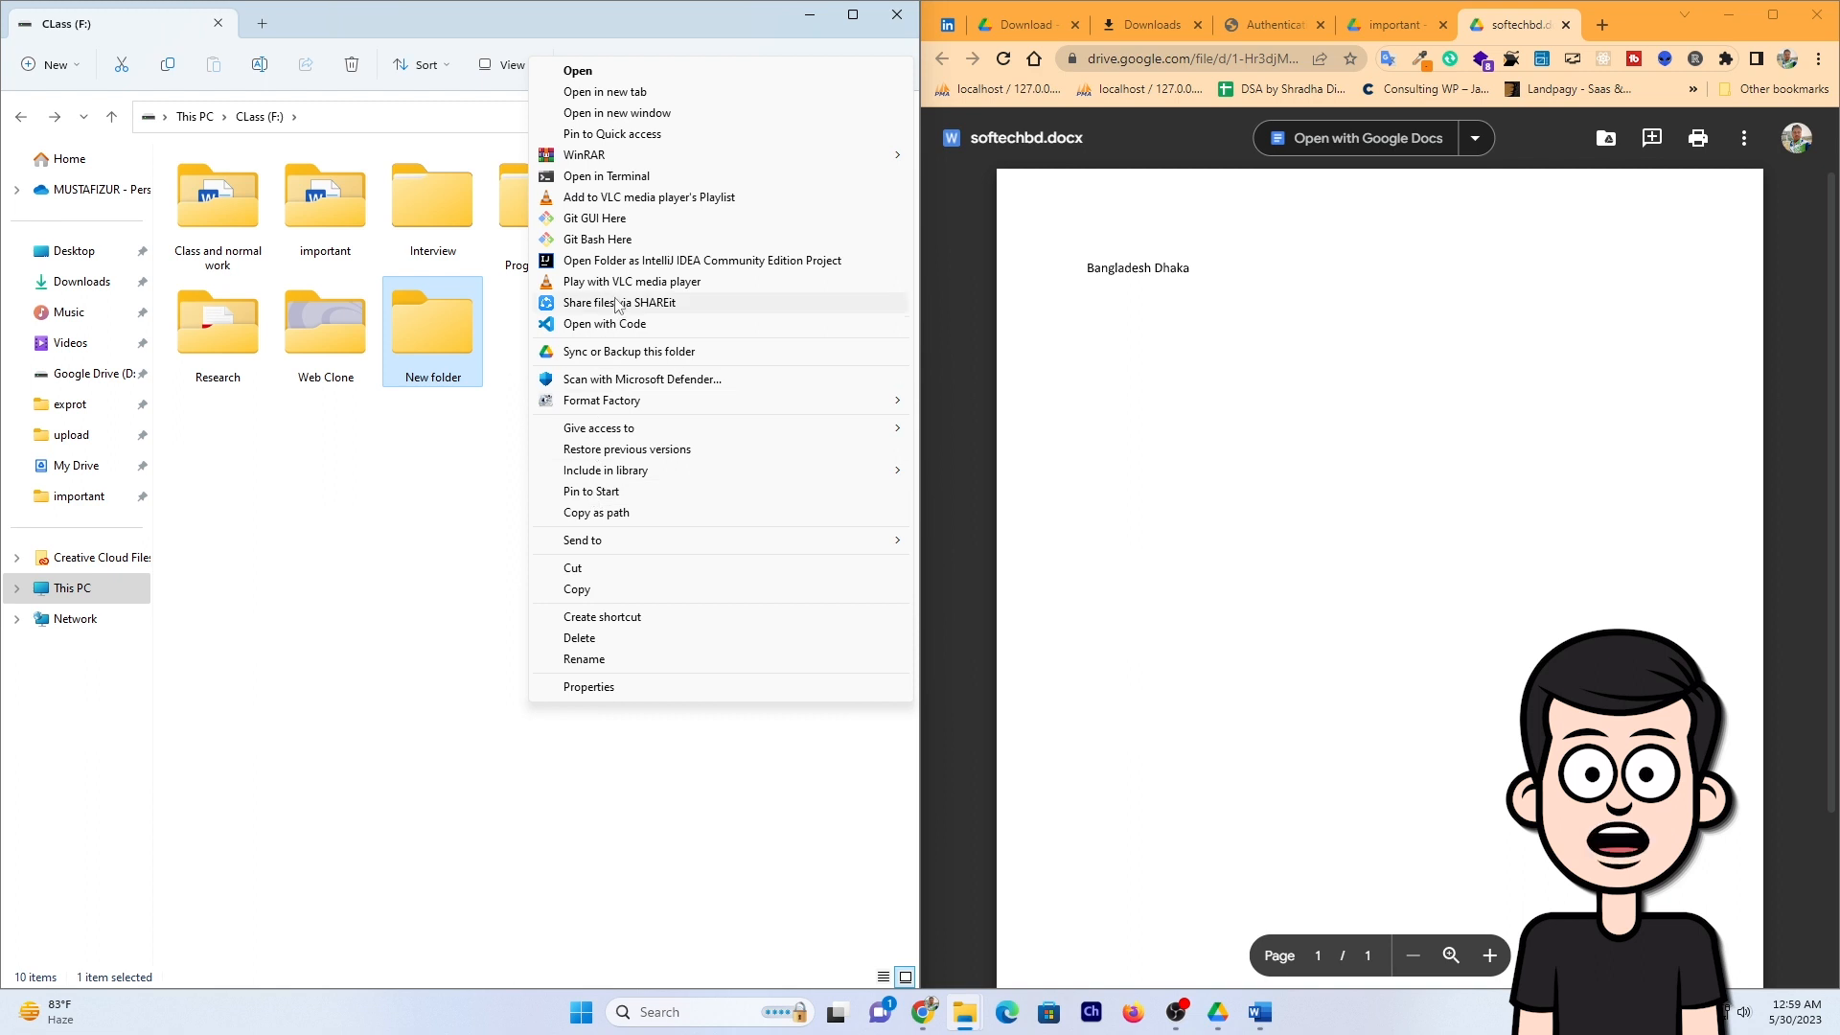
left_click(657, 352)
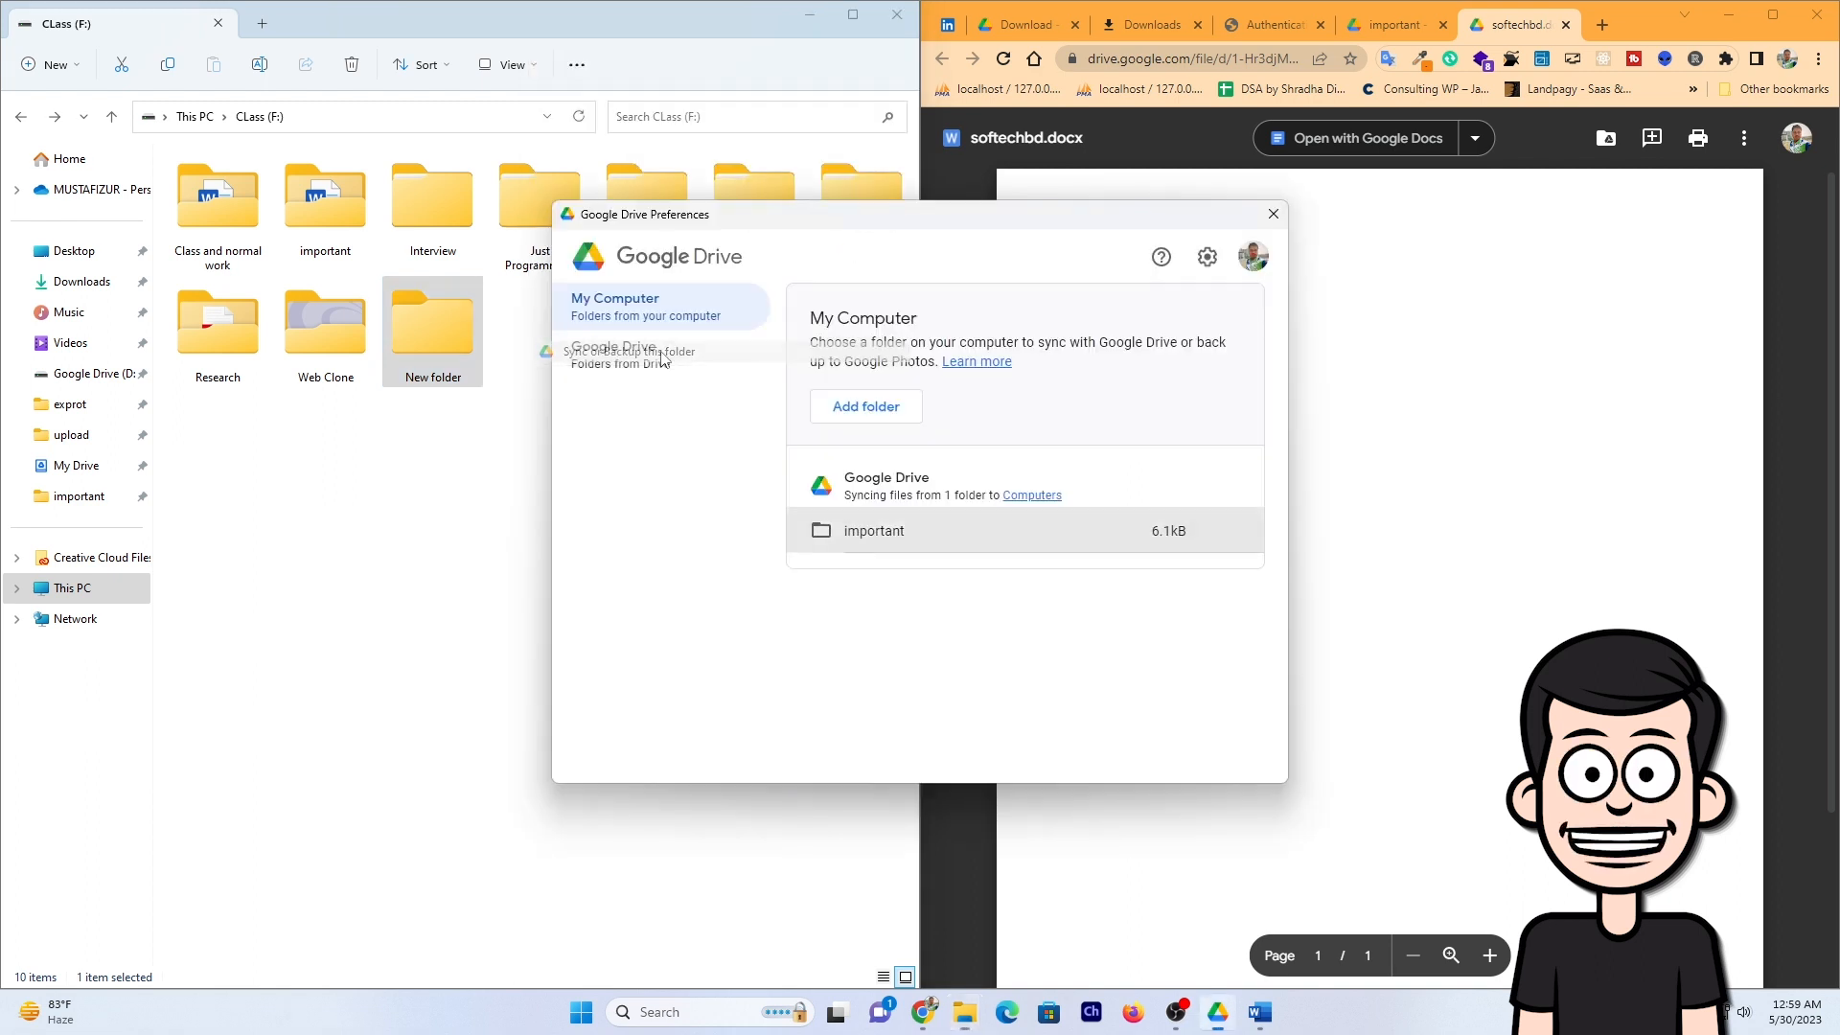
left_click(1114, 663)
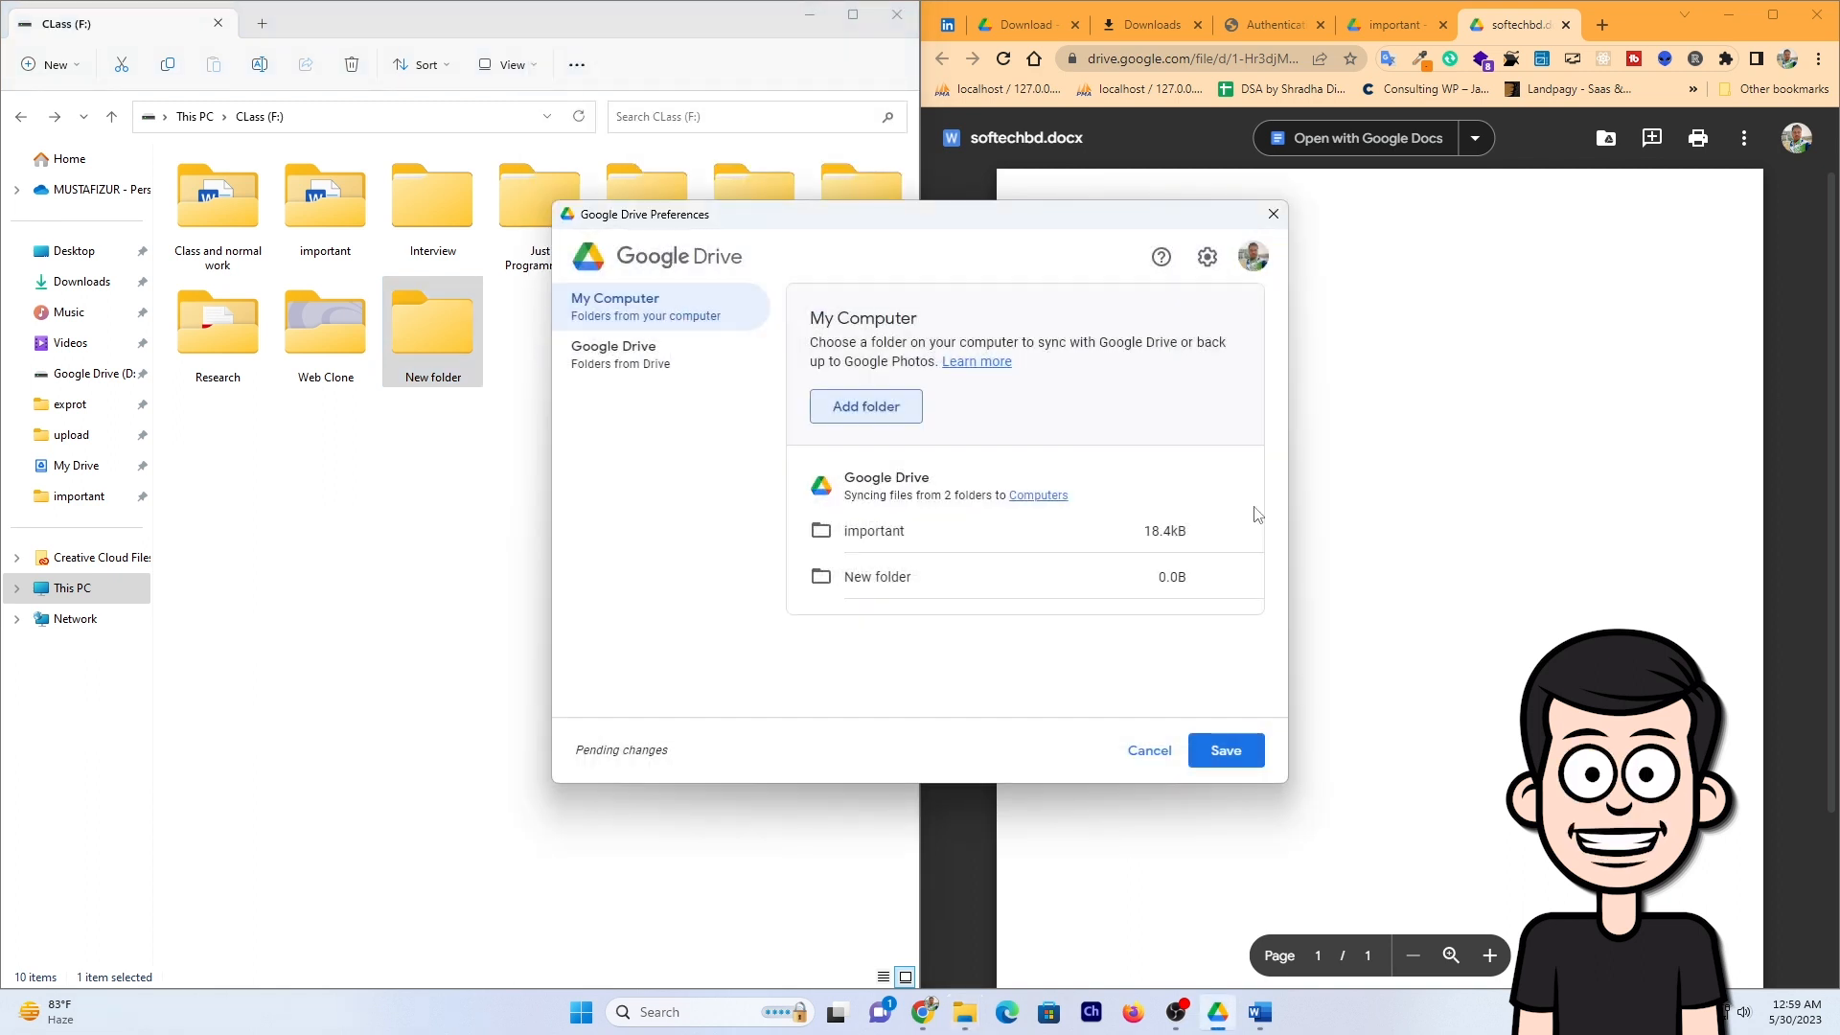
left_click(1225, 751)
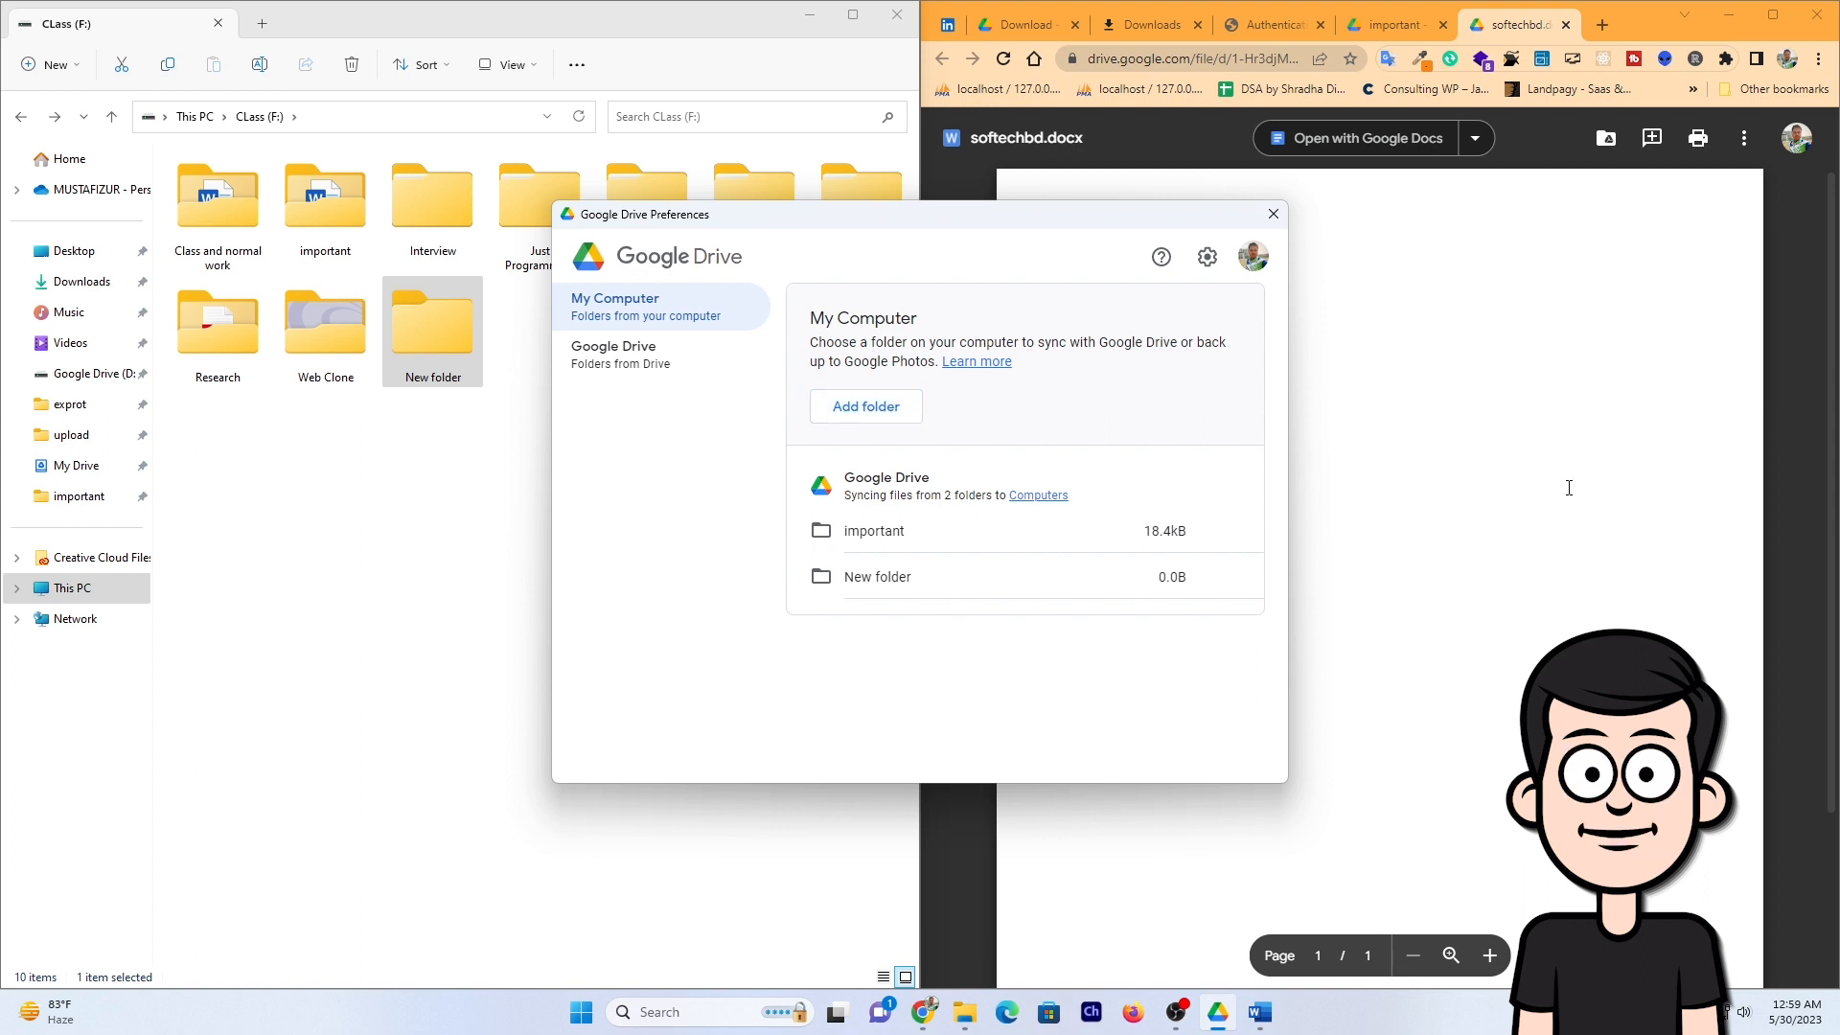
Step: Return to My Computer in Google Drive on the web and open the synced New folder
left_click(1770, 450)
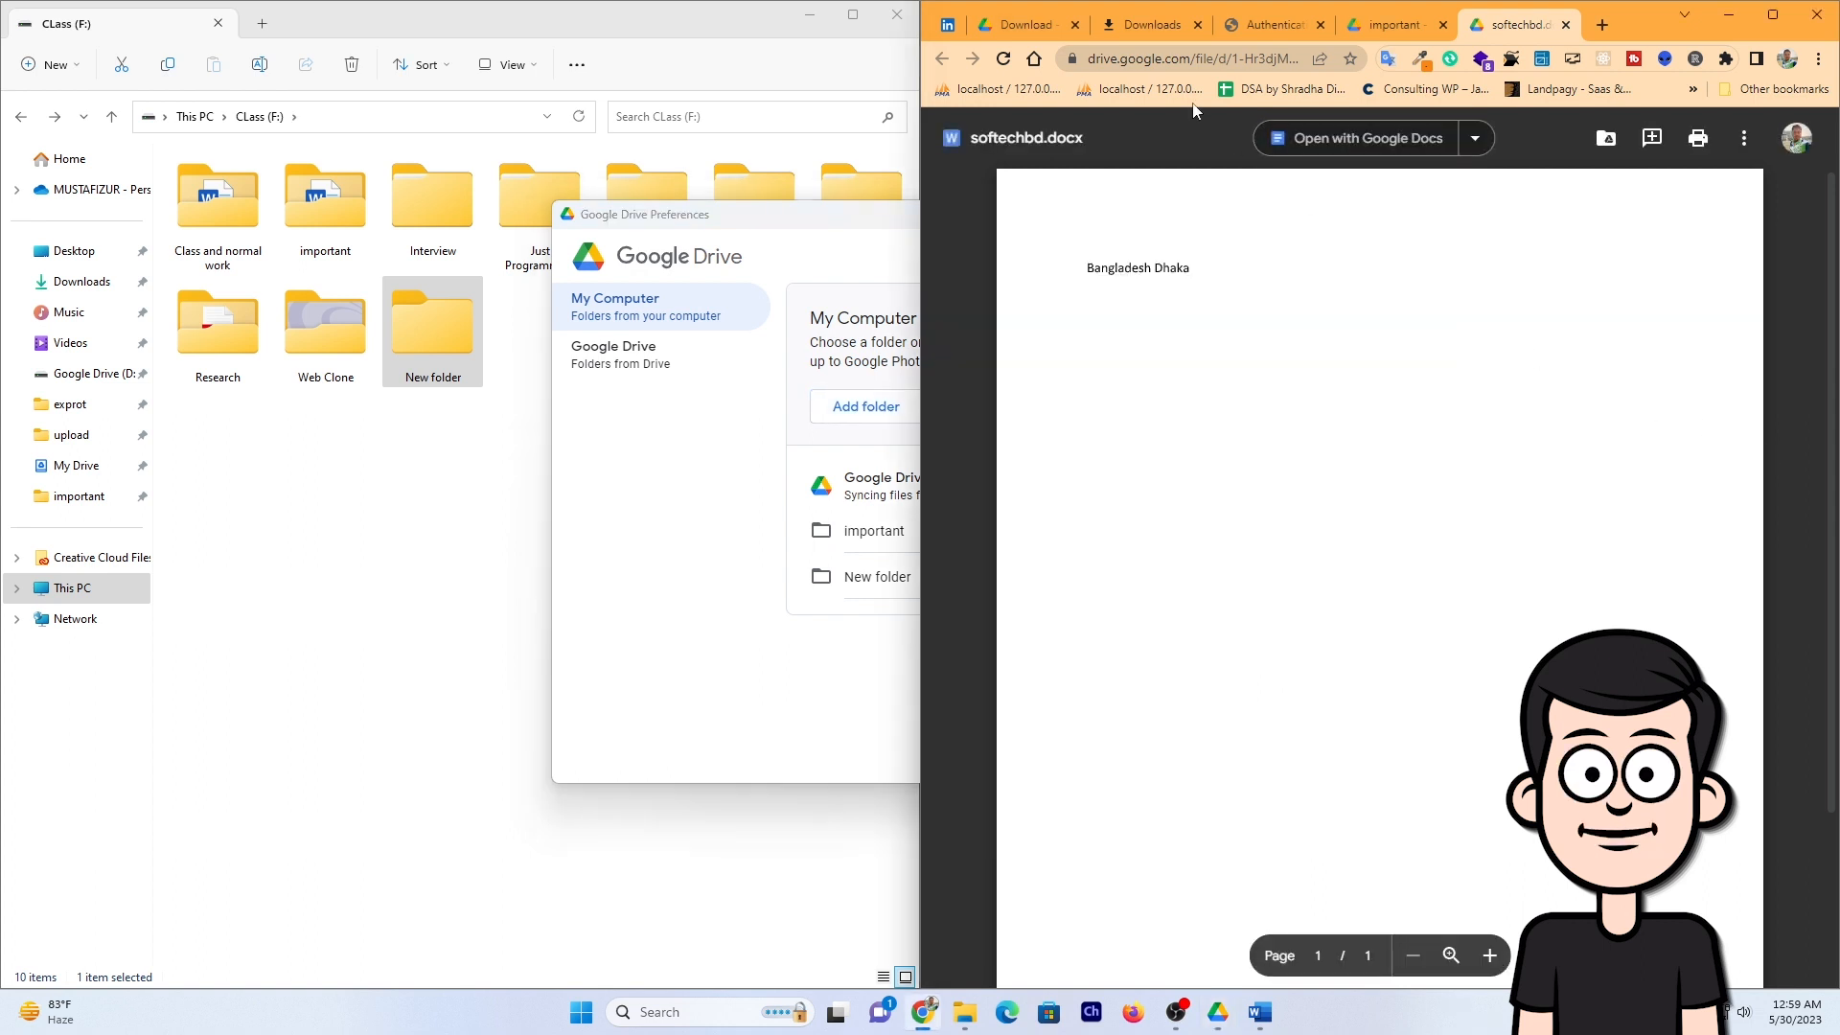
left_click(1394, 25)
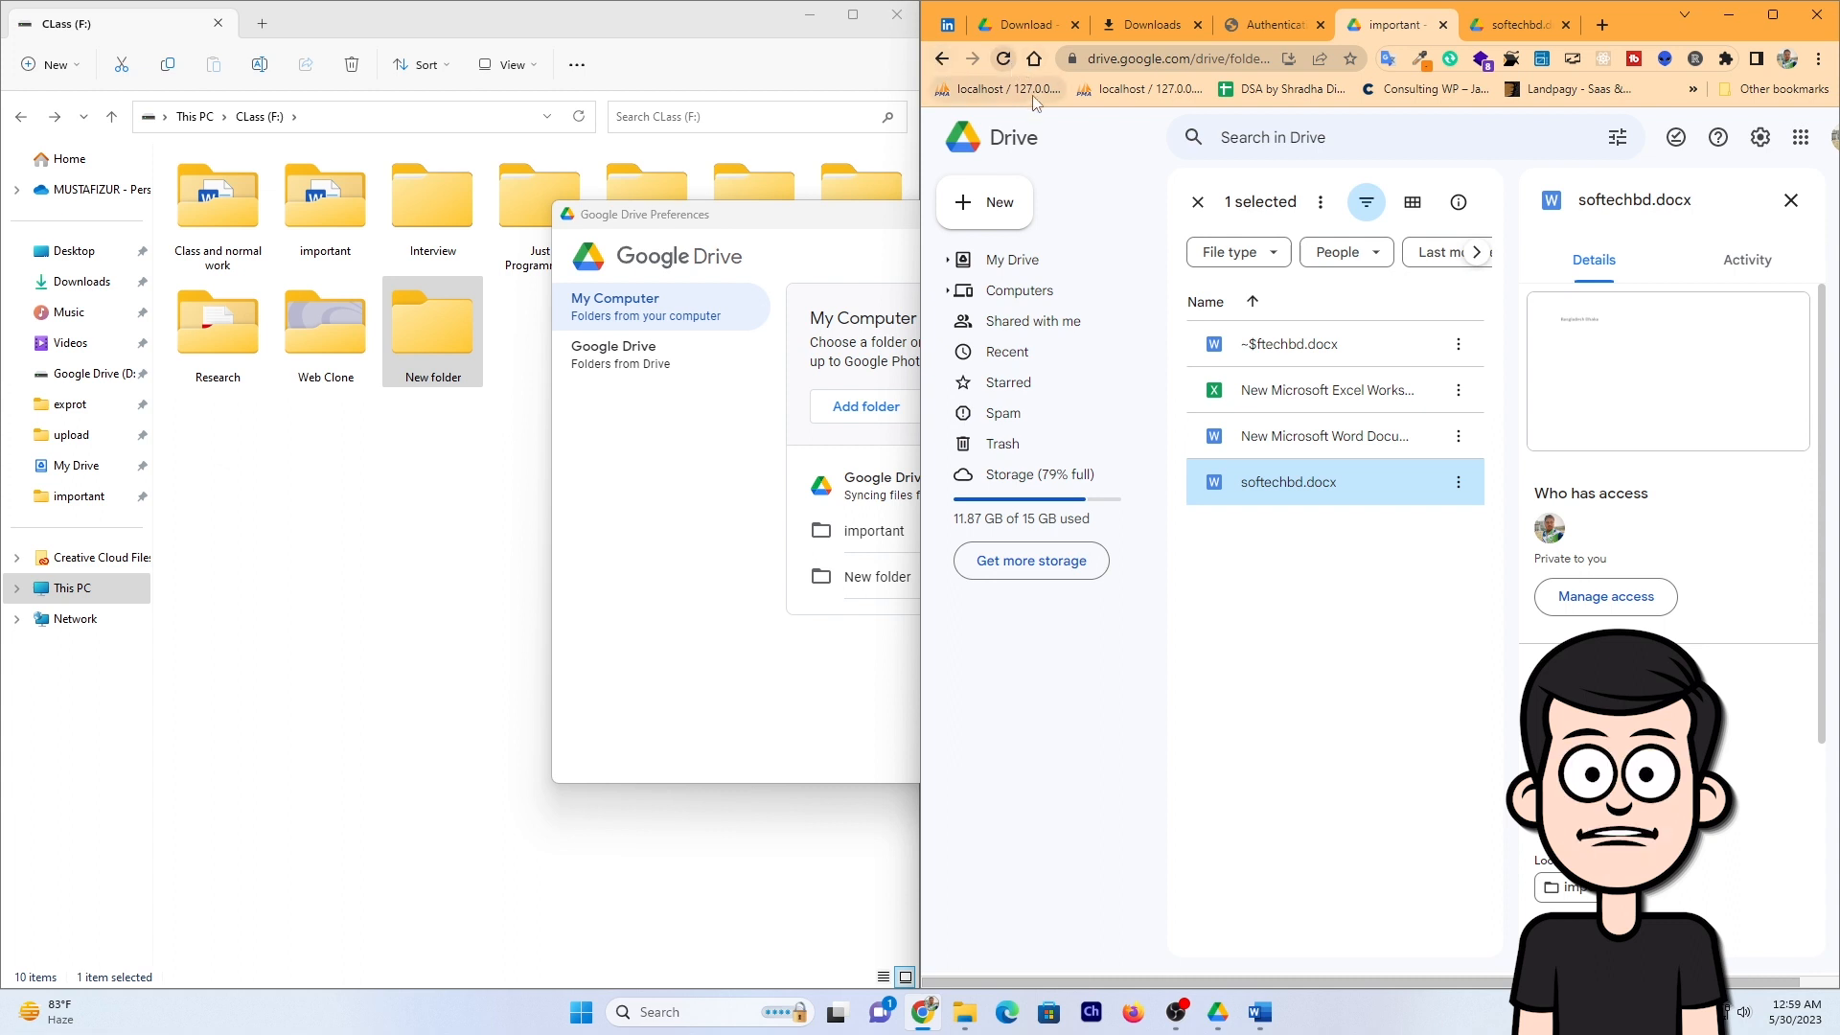
left_click(943, 59)
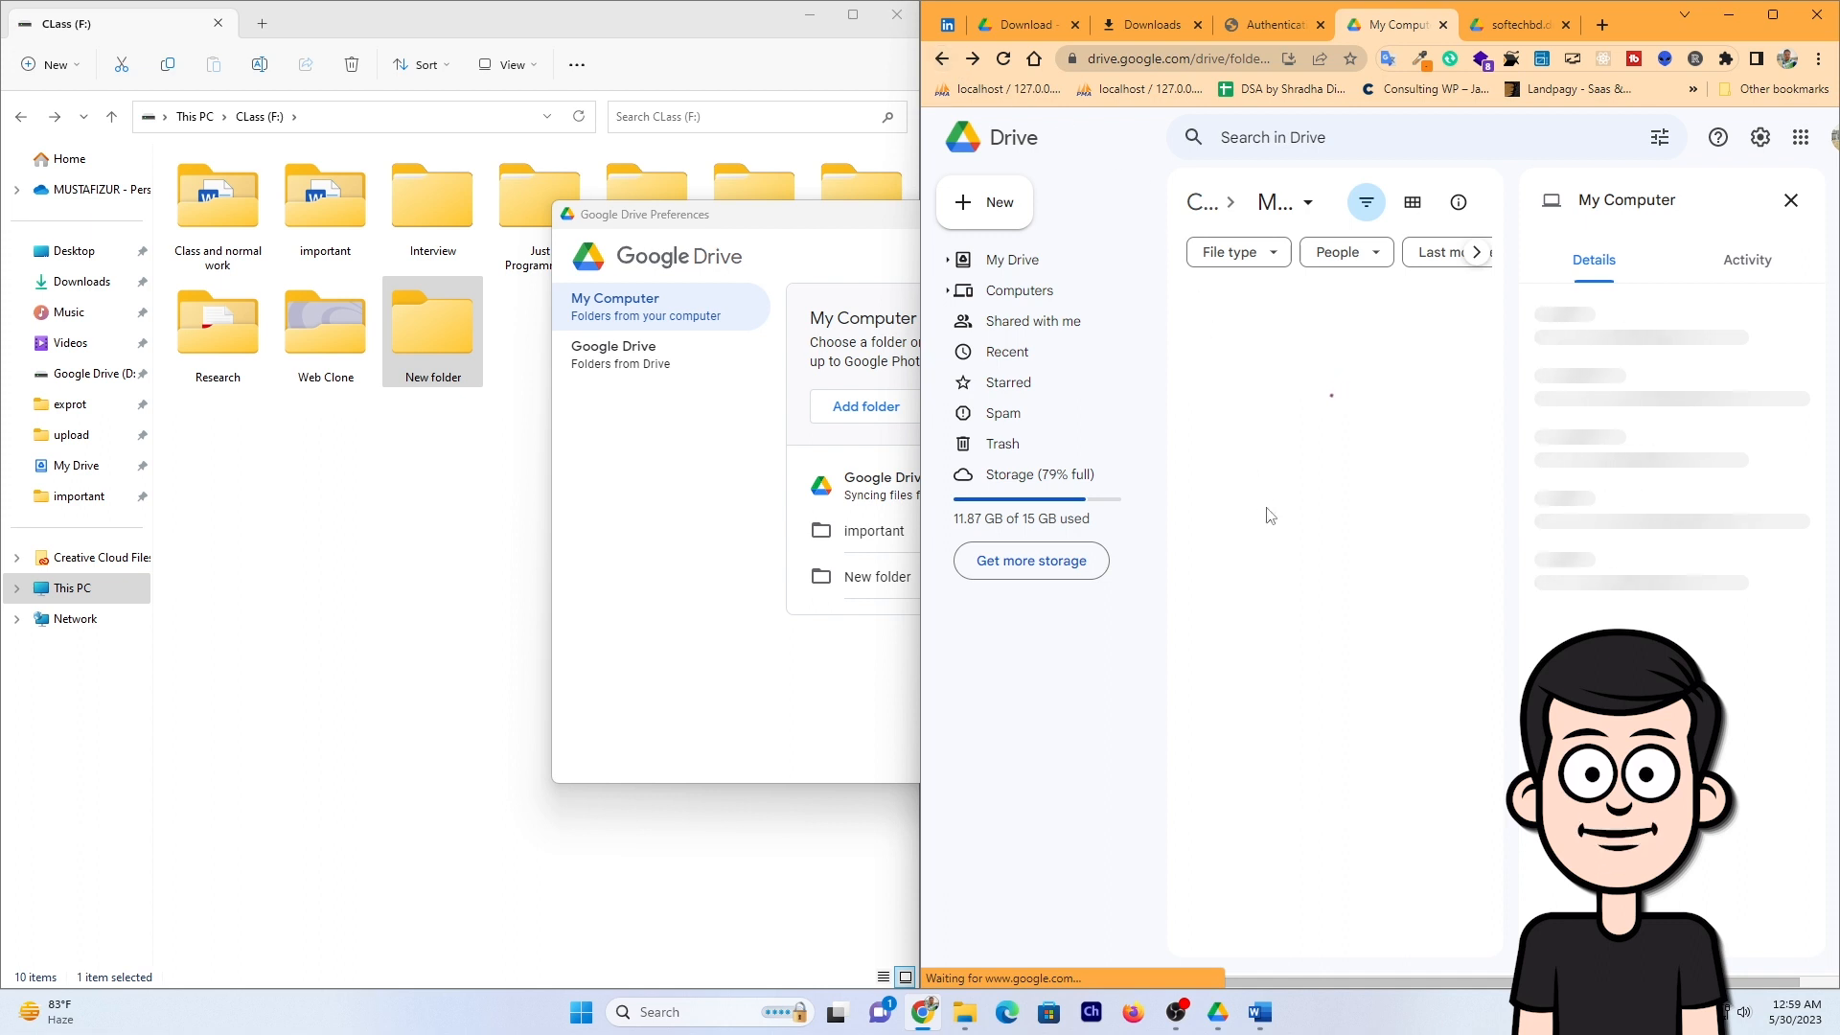
left_click(1295, 397)
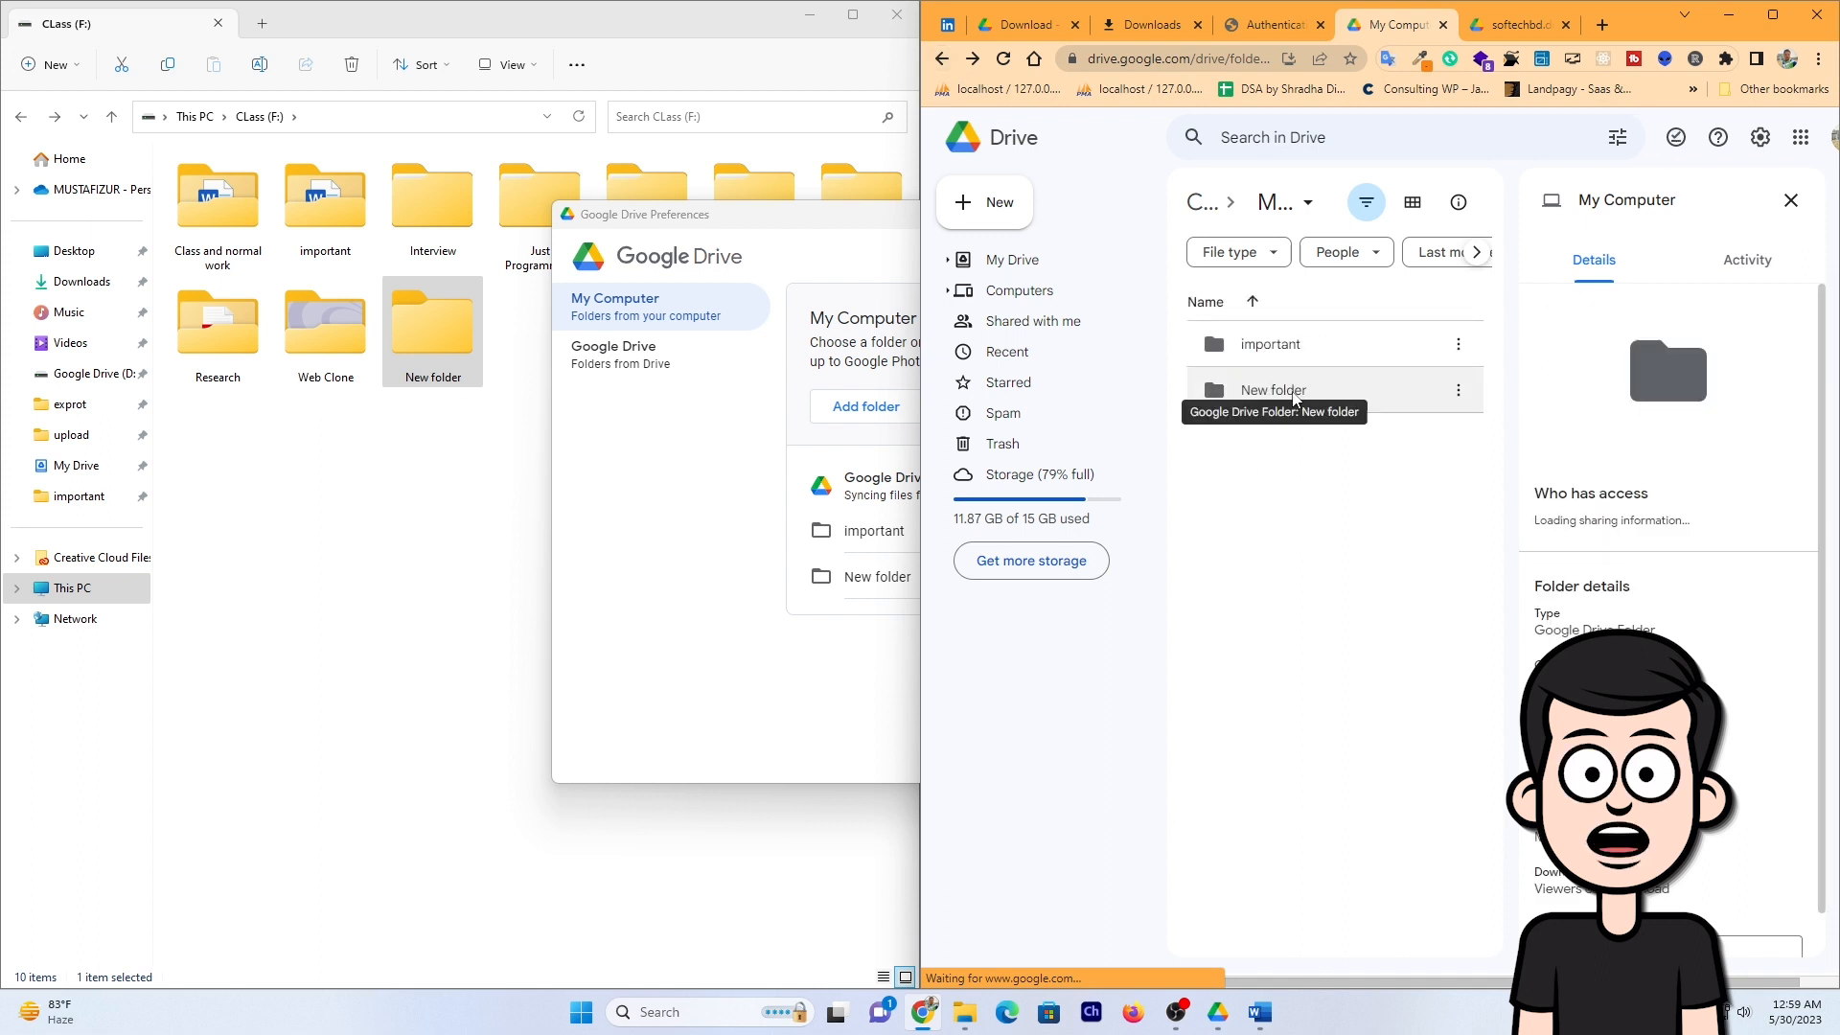
double_click(1295, 396)
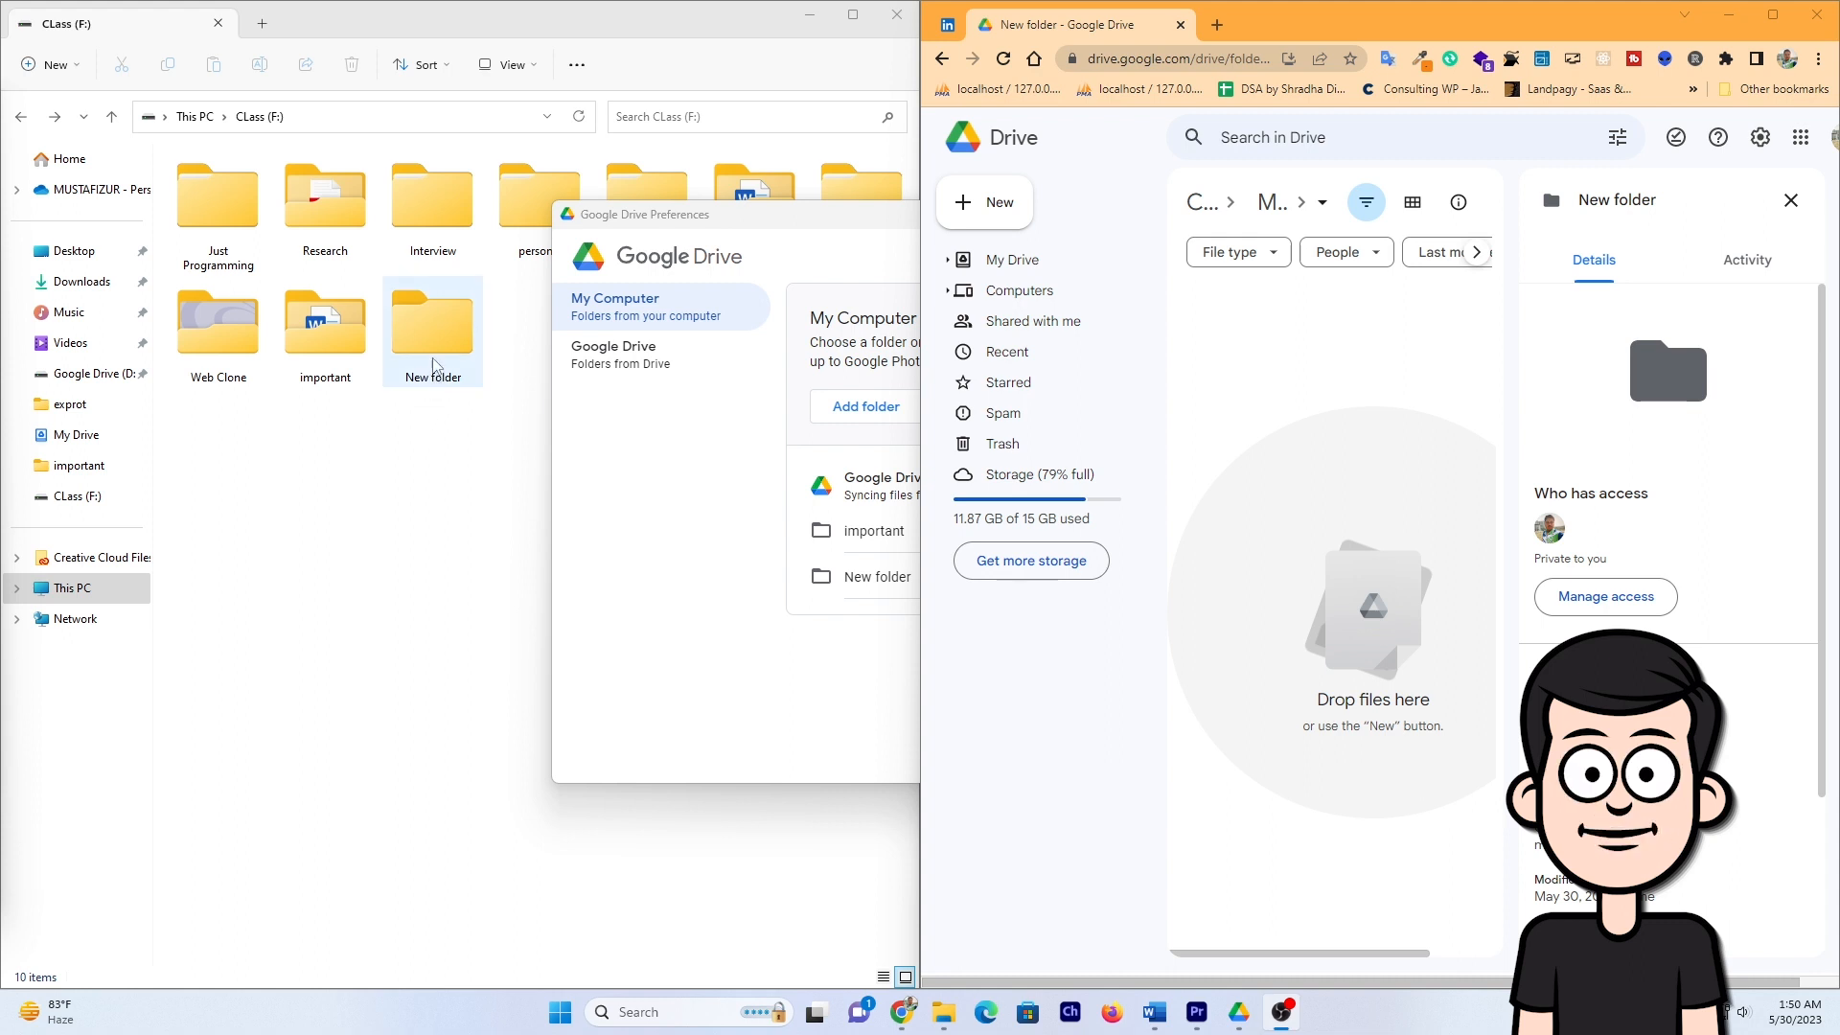
Step: Copy 2.pdf from the local Research folder into New folder and reload that folder's Google Drive page
double_click(326, 233)
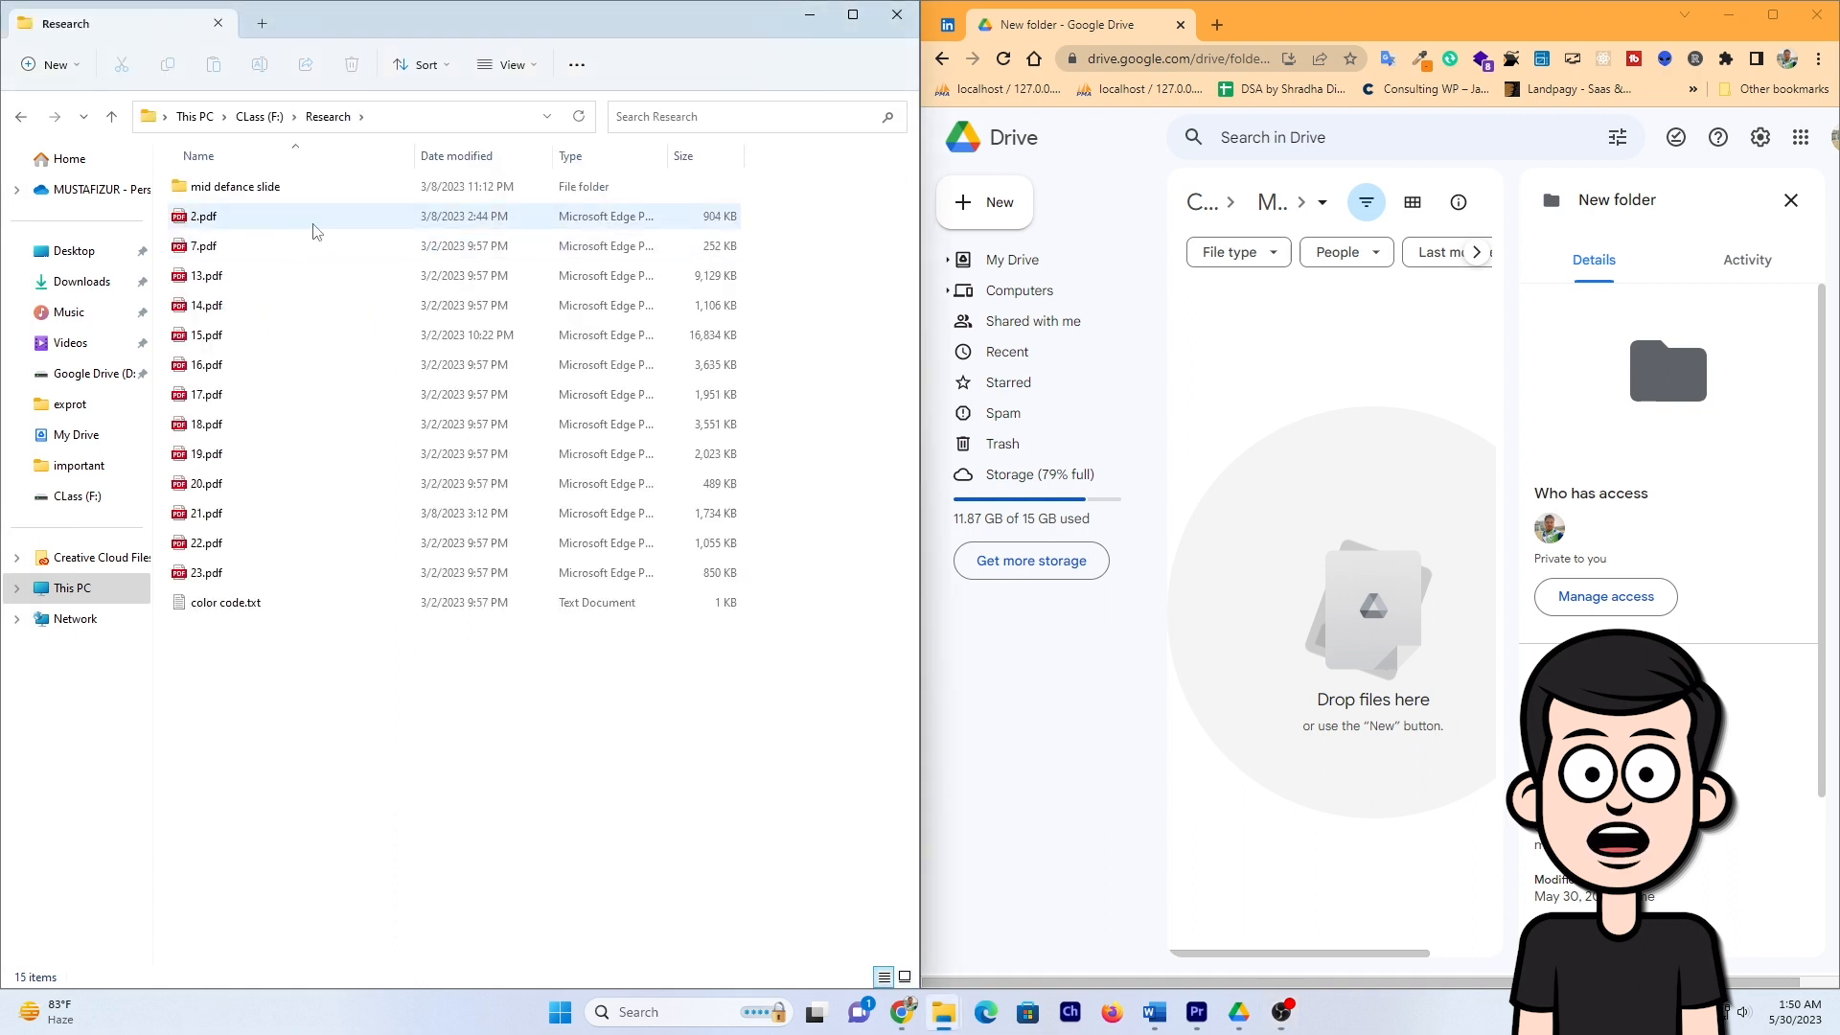
left_click(313, 229)
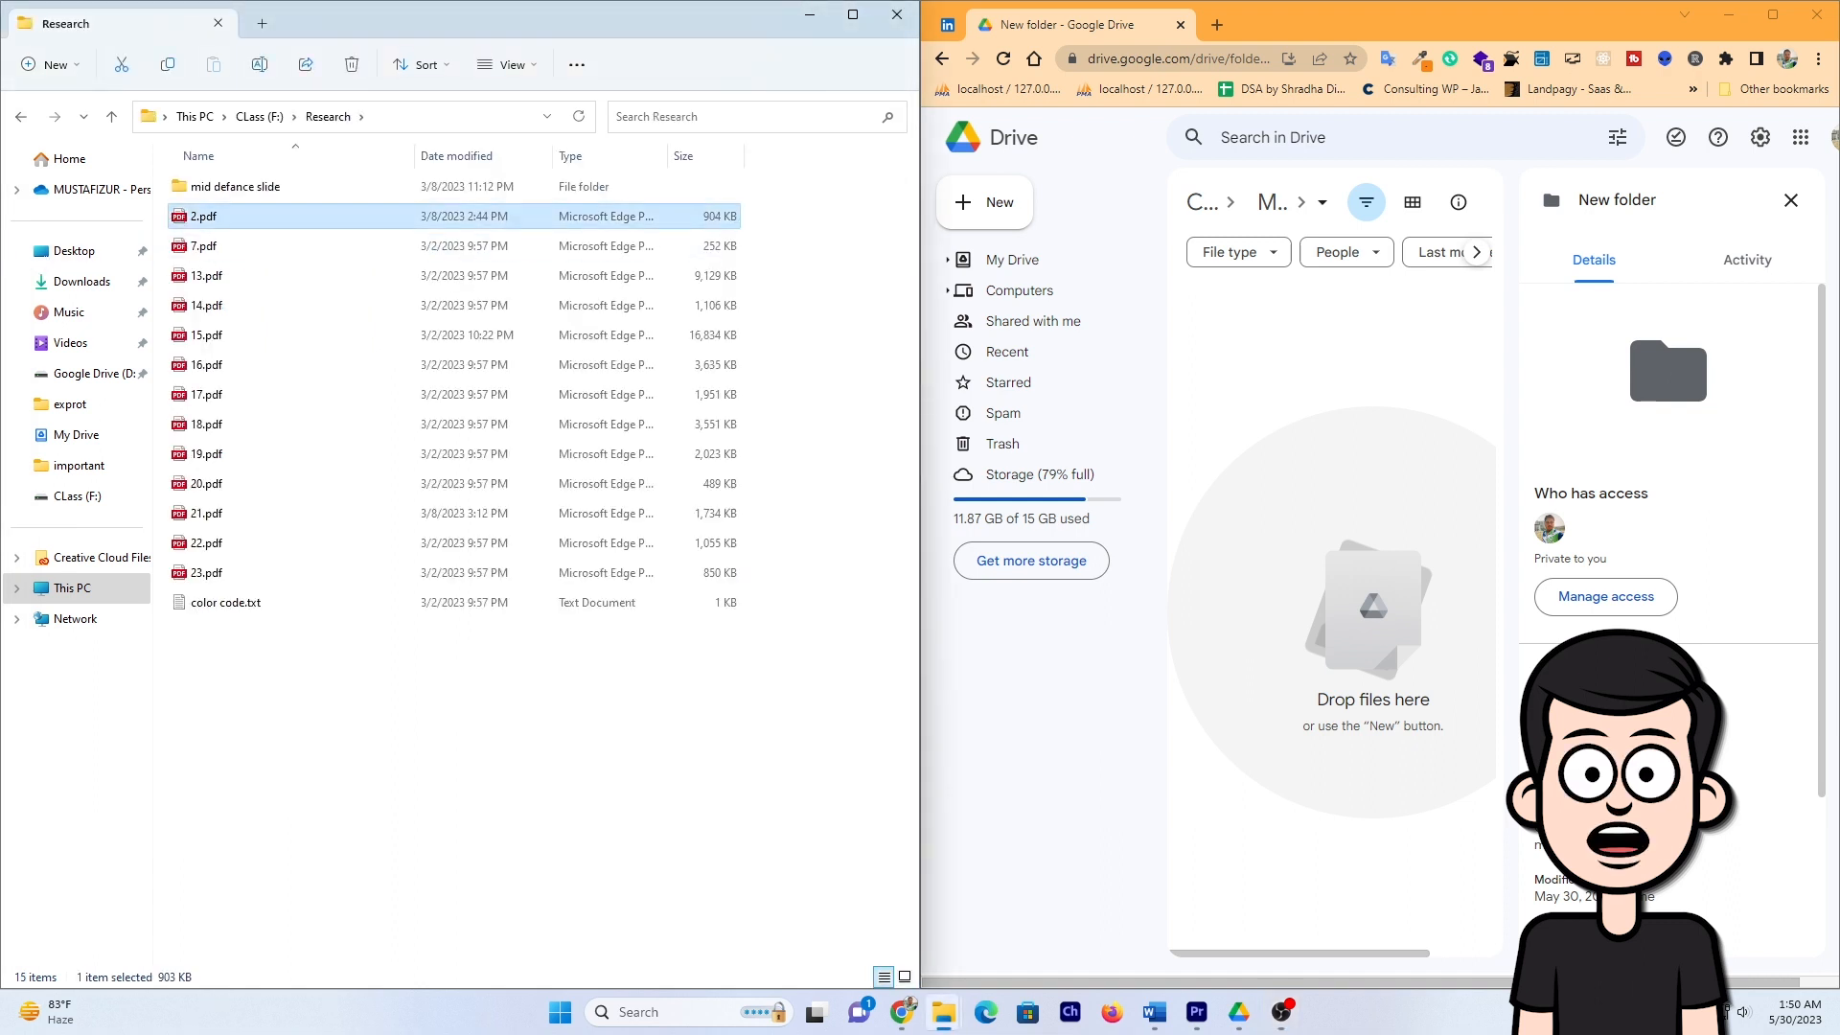
left_click(21, 116)
double_click(439, 336)
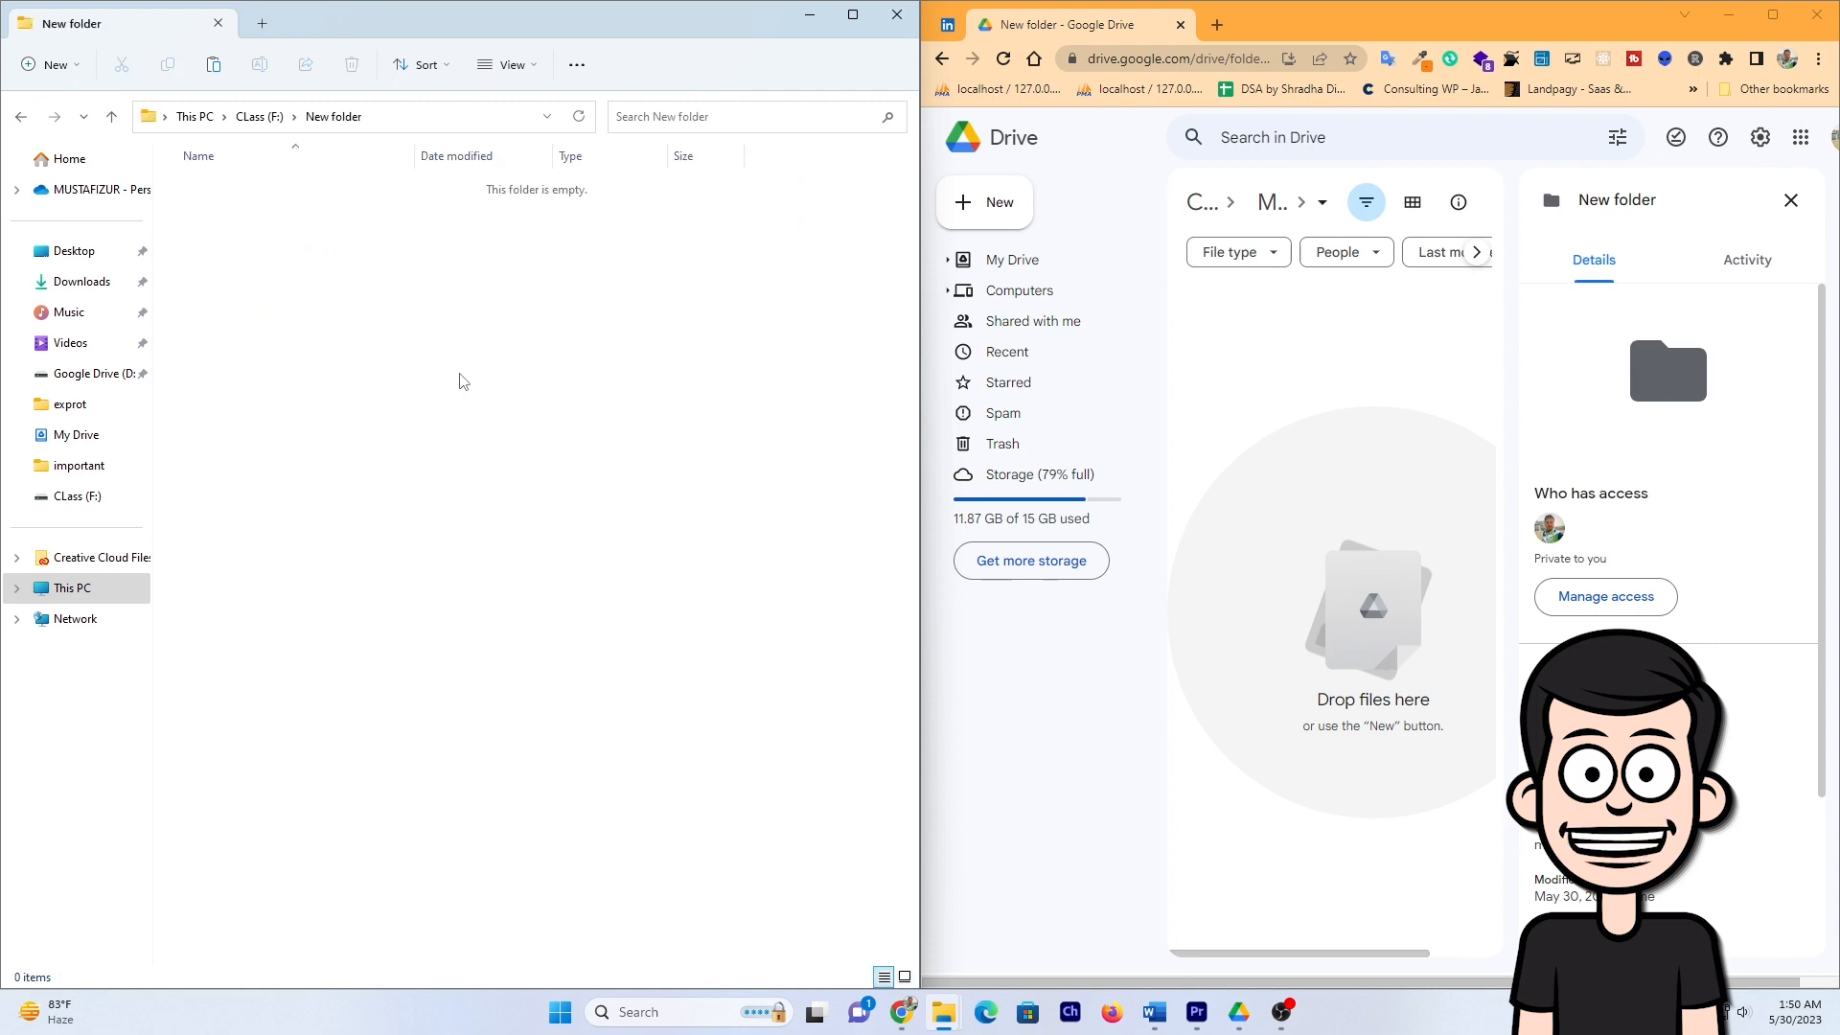
key("ctrl+v")
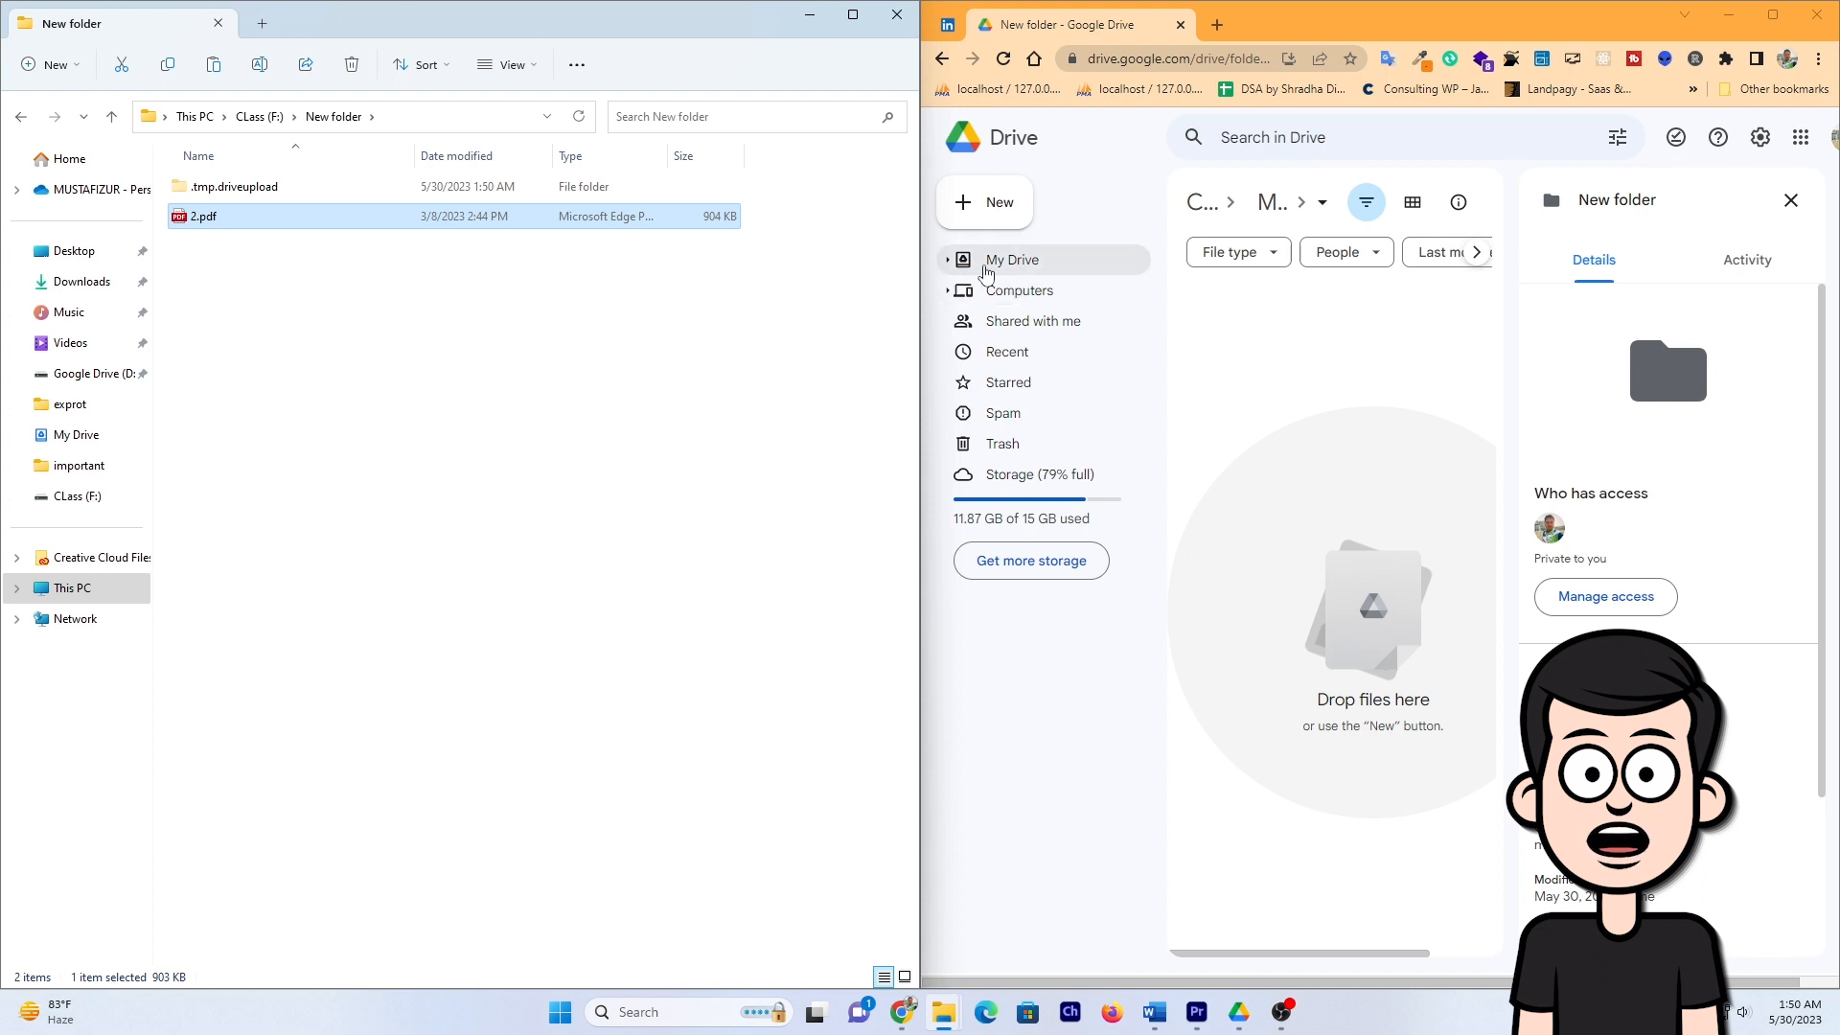
left_click(1003, 58)
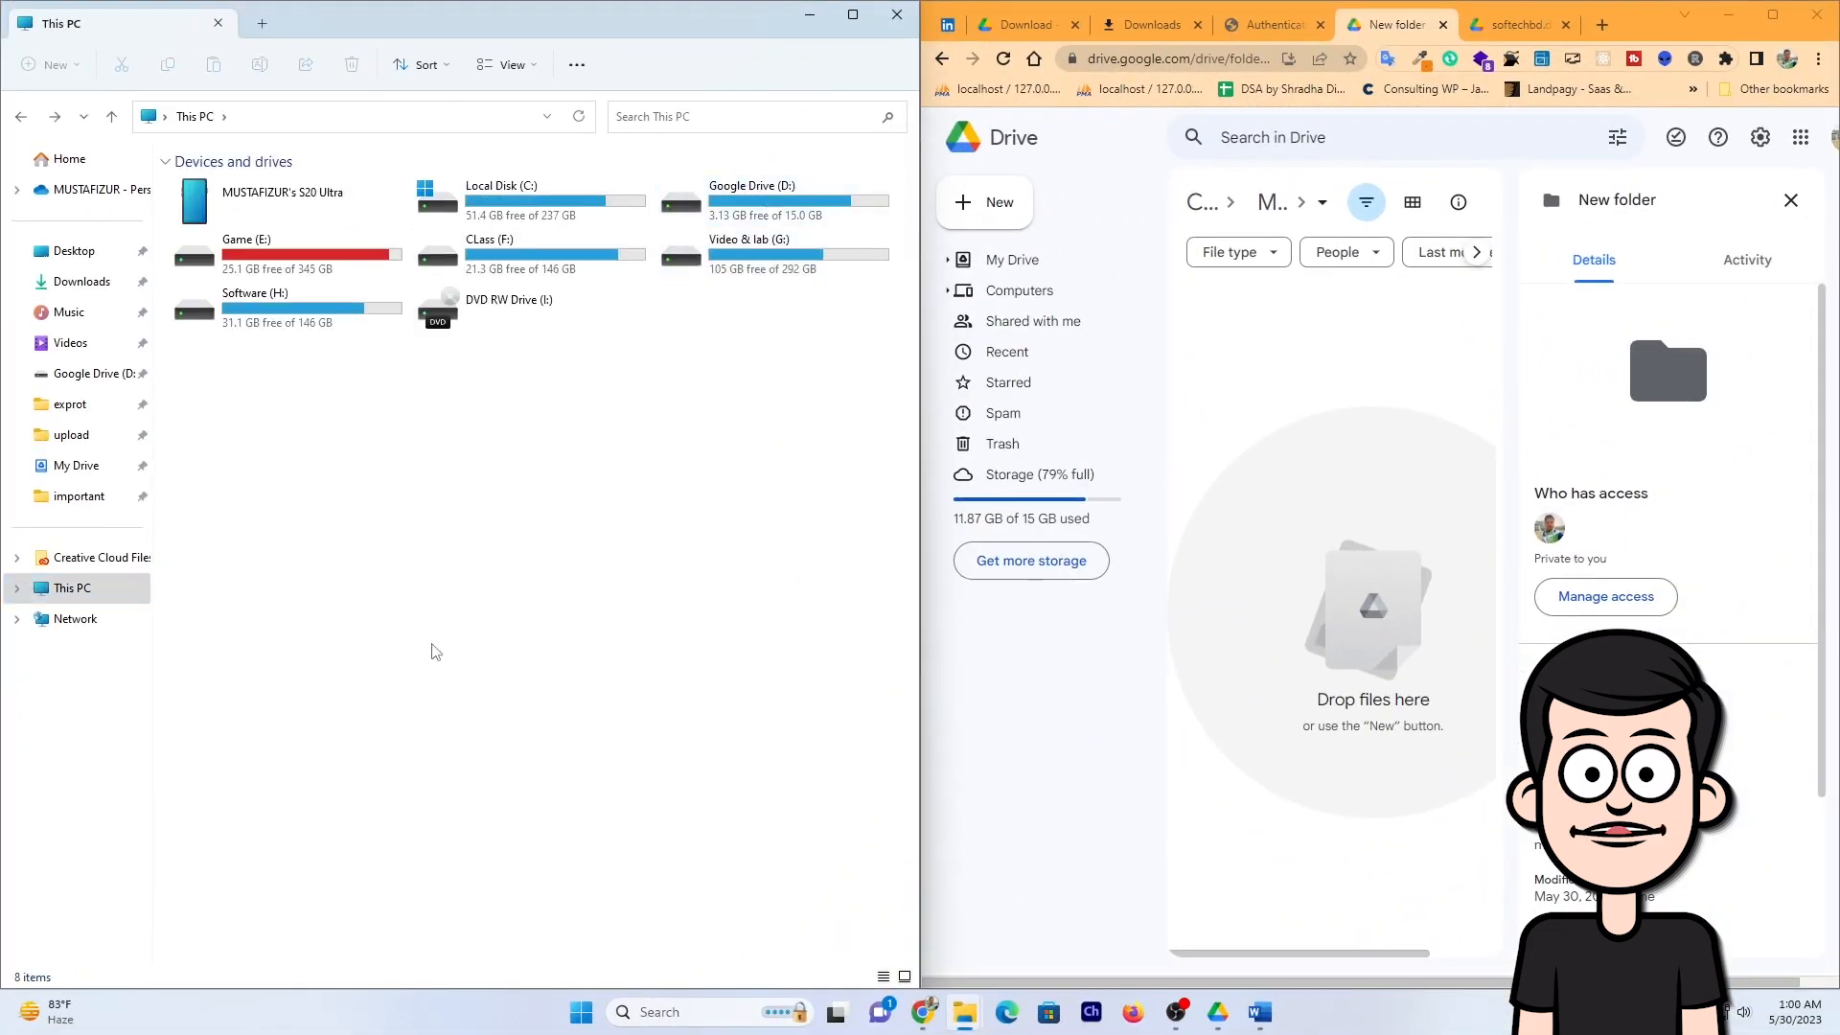
Step: Open My Drive on the Google Drive (D:) drive and compare its contents with My Drive on the web
double_click(725, 219)
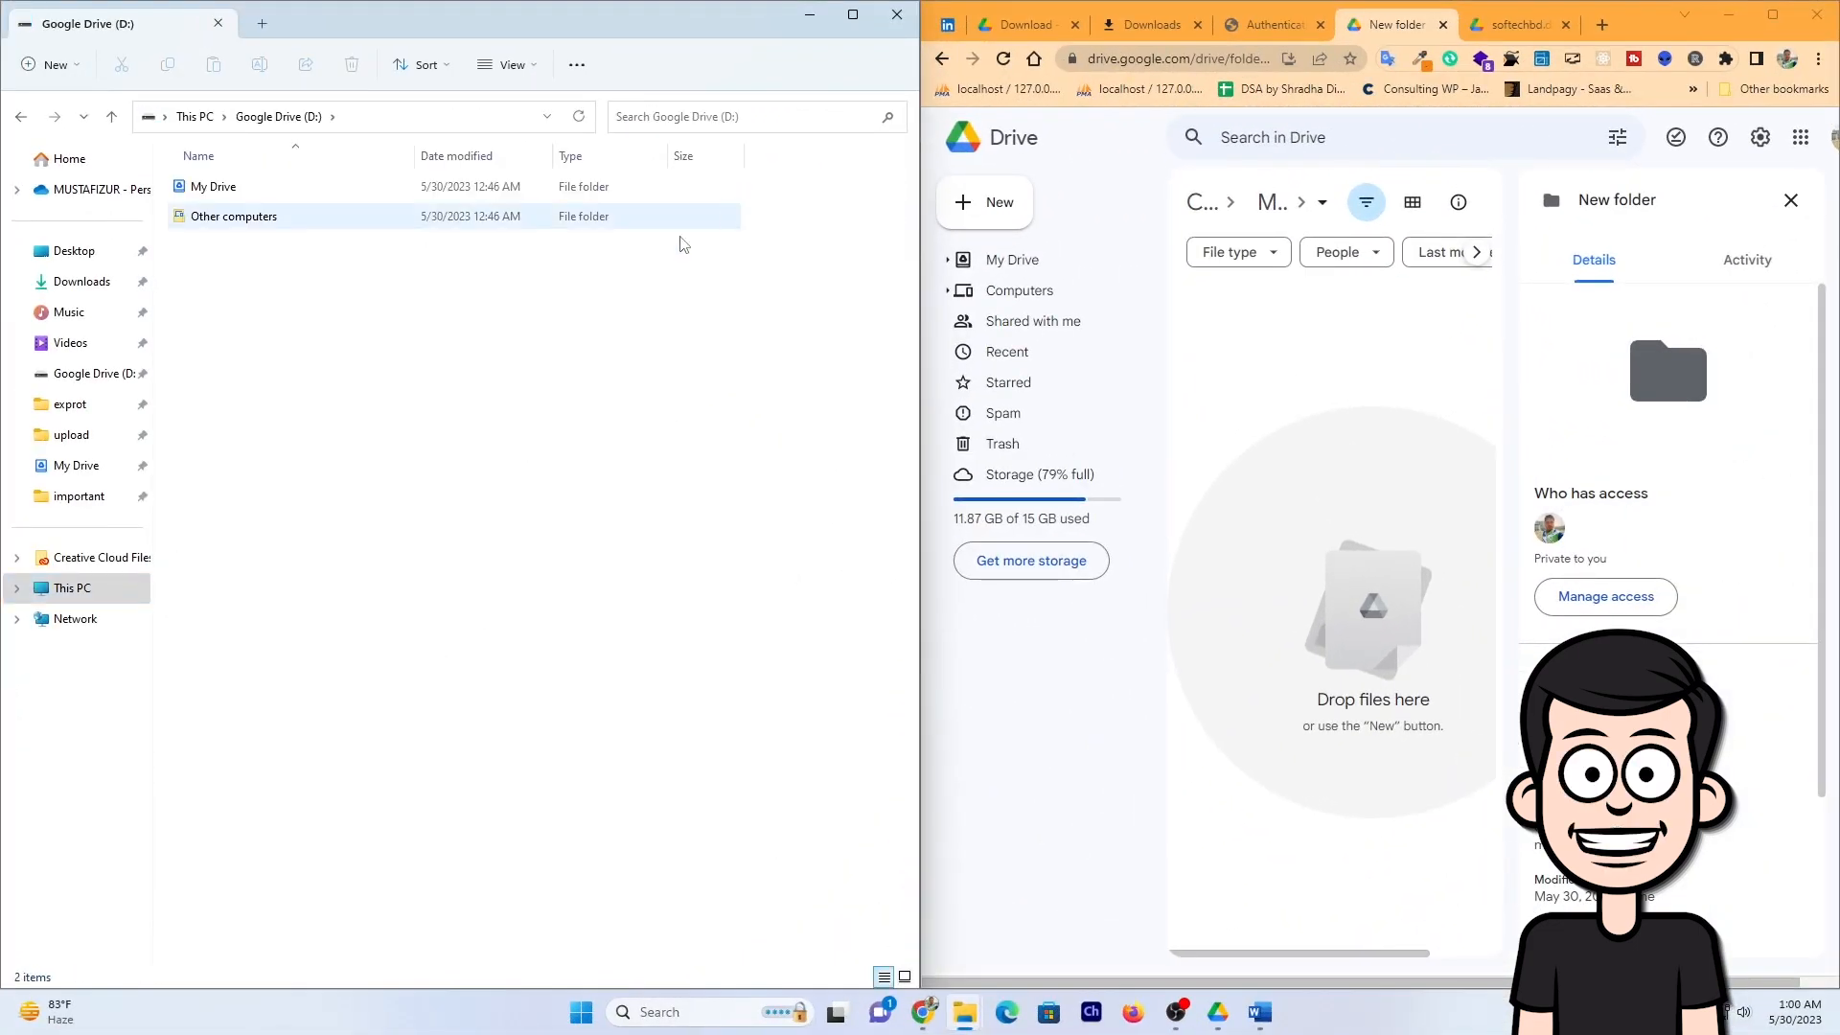
double_click(247, 190)
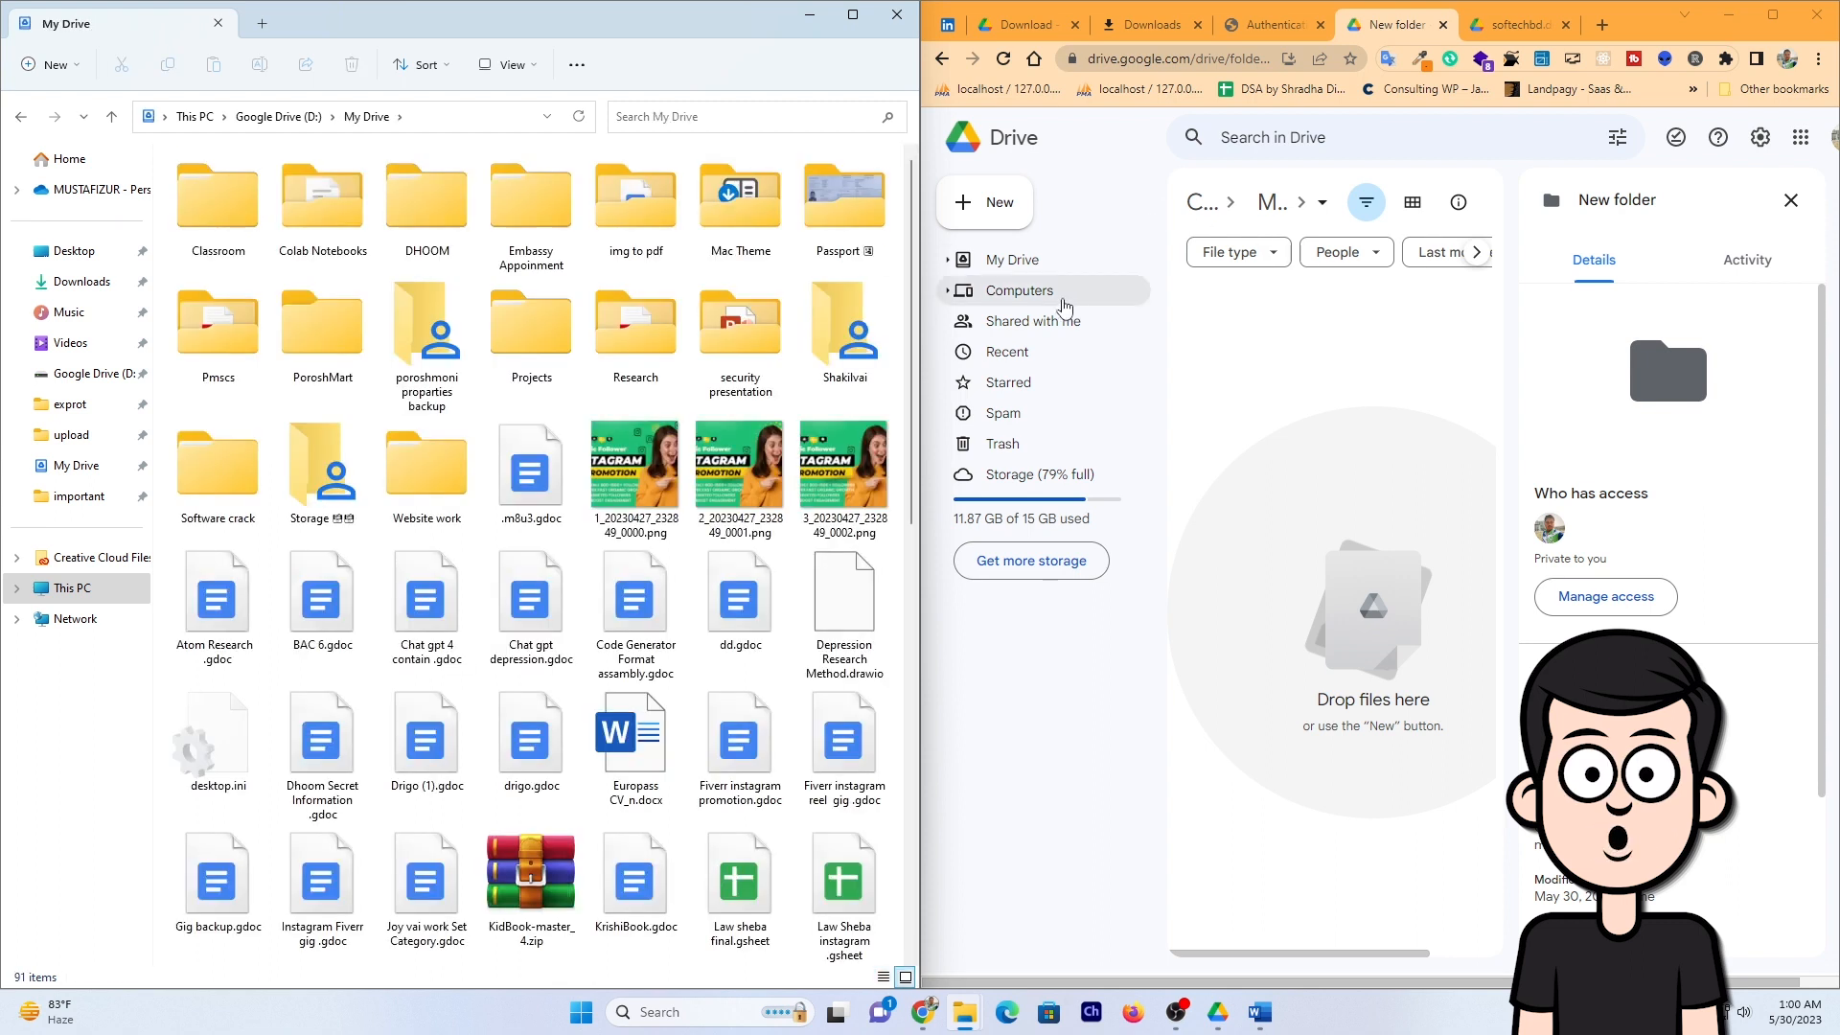
left_click(1054, 260)
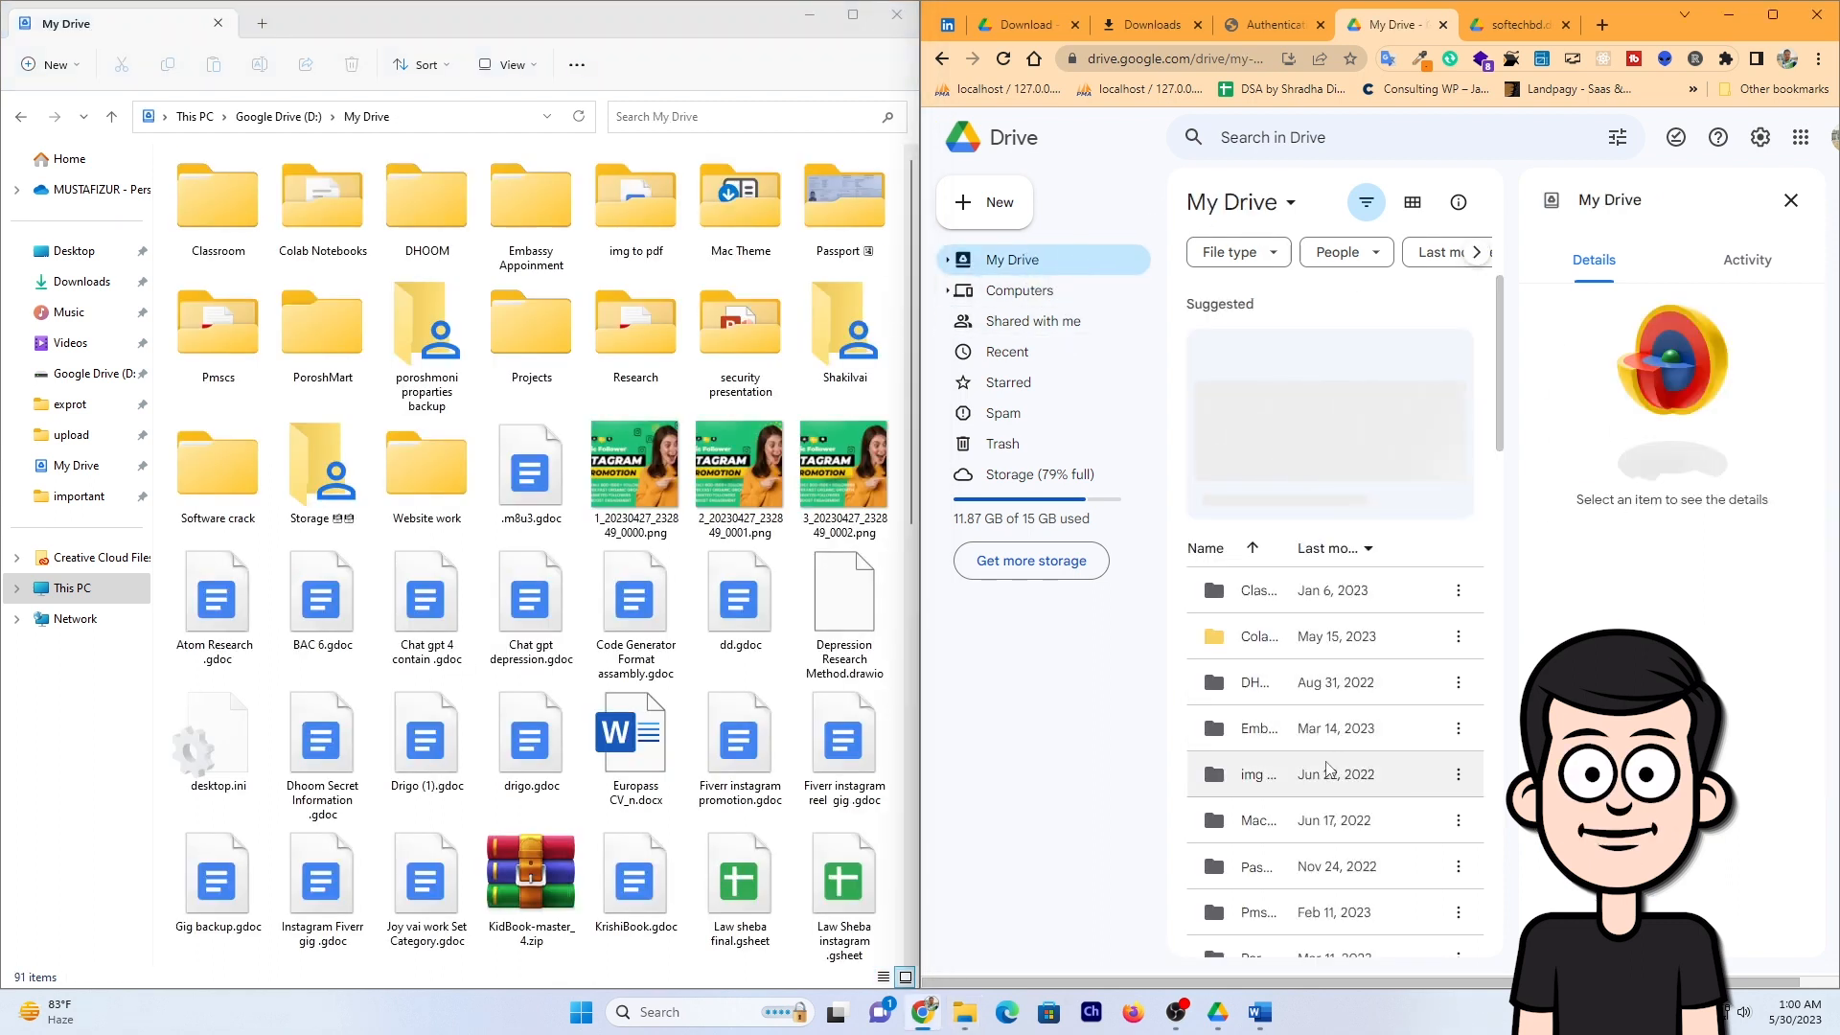
left_click(1773, 14)
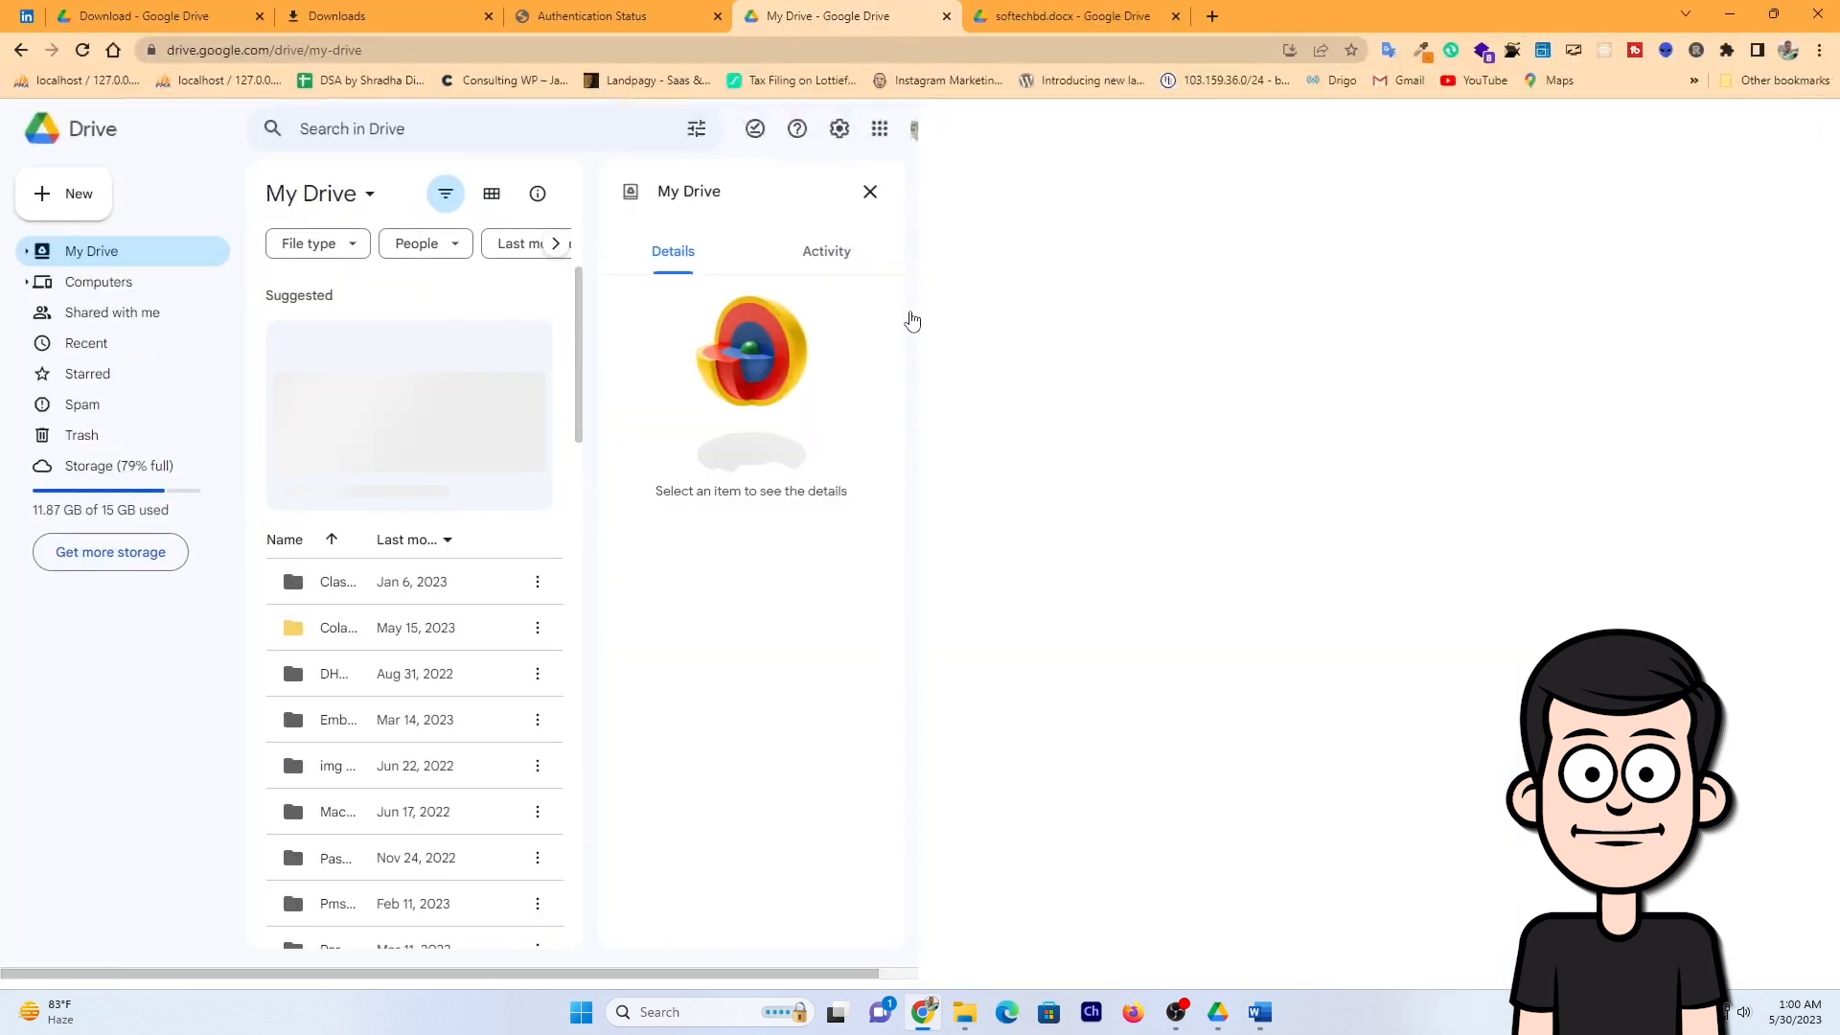
left_click_drag(1399, 15, 1366, 39)
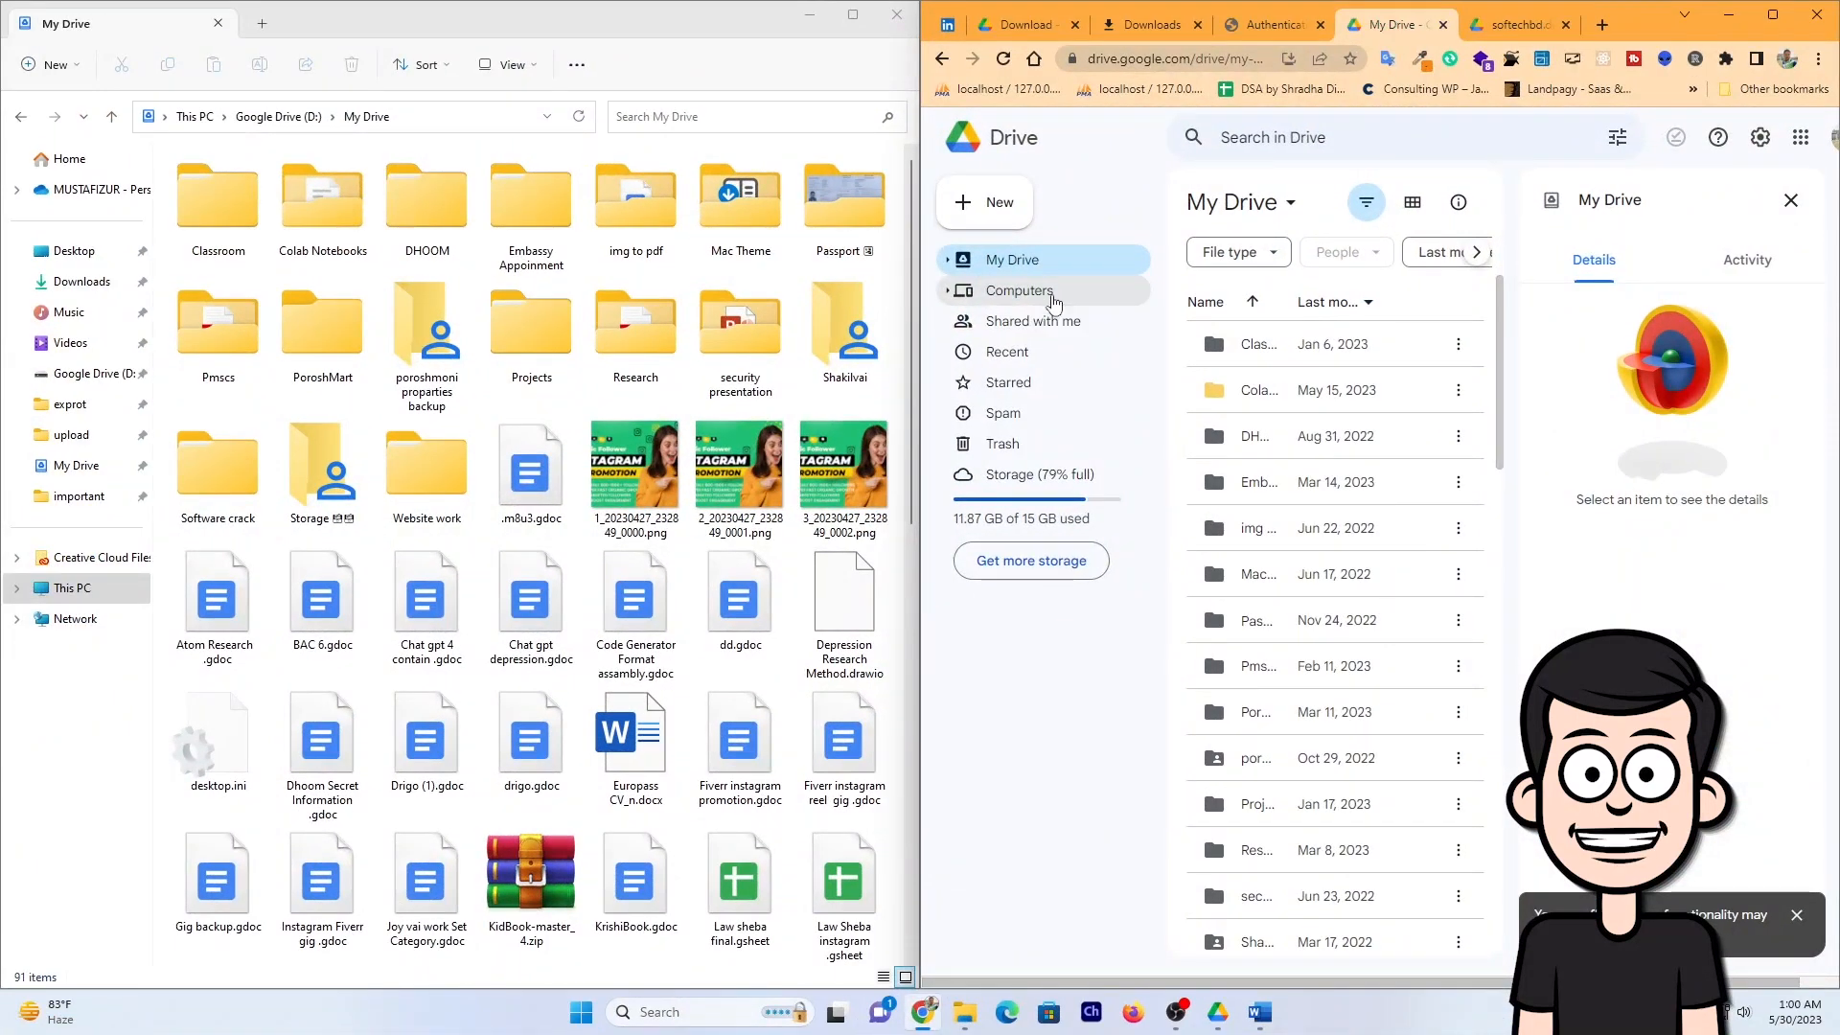
Step: Open My Computer under Computers in Google Drive on the web to view its synced folders
left_click(1052, 300)
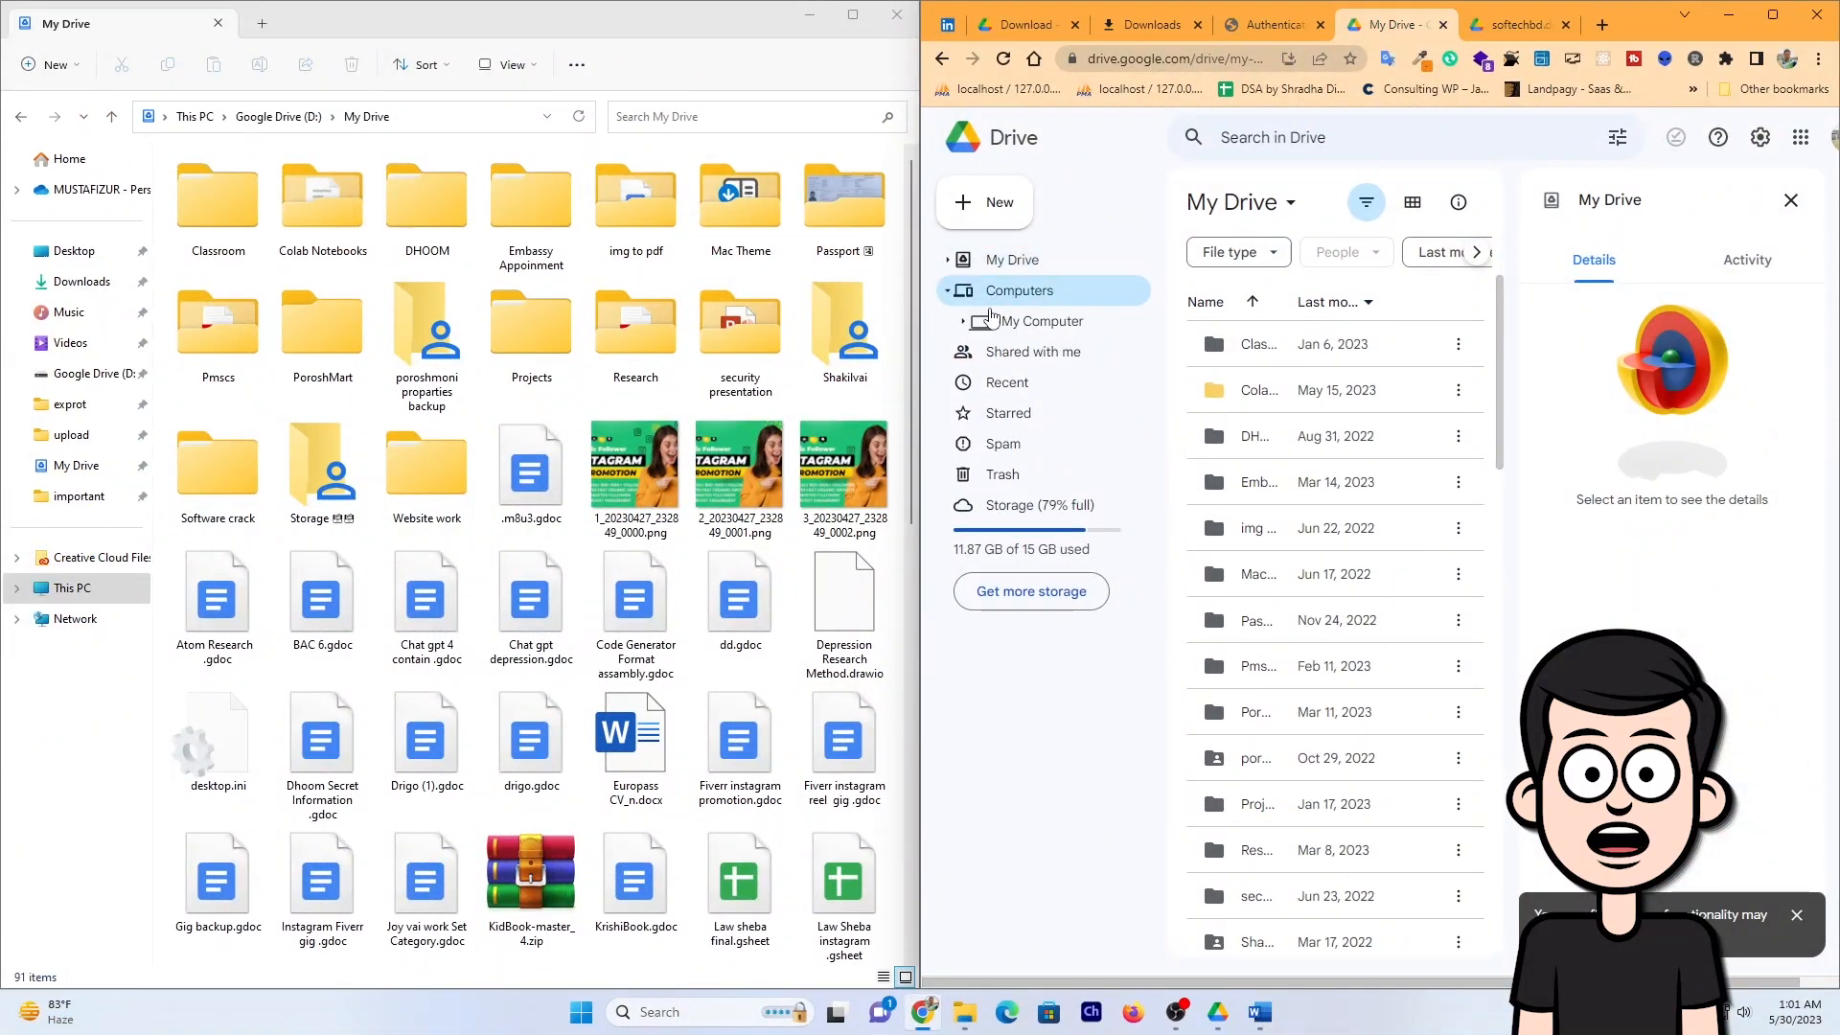
left_click(1012, 325)
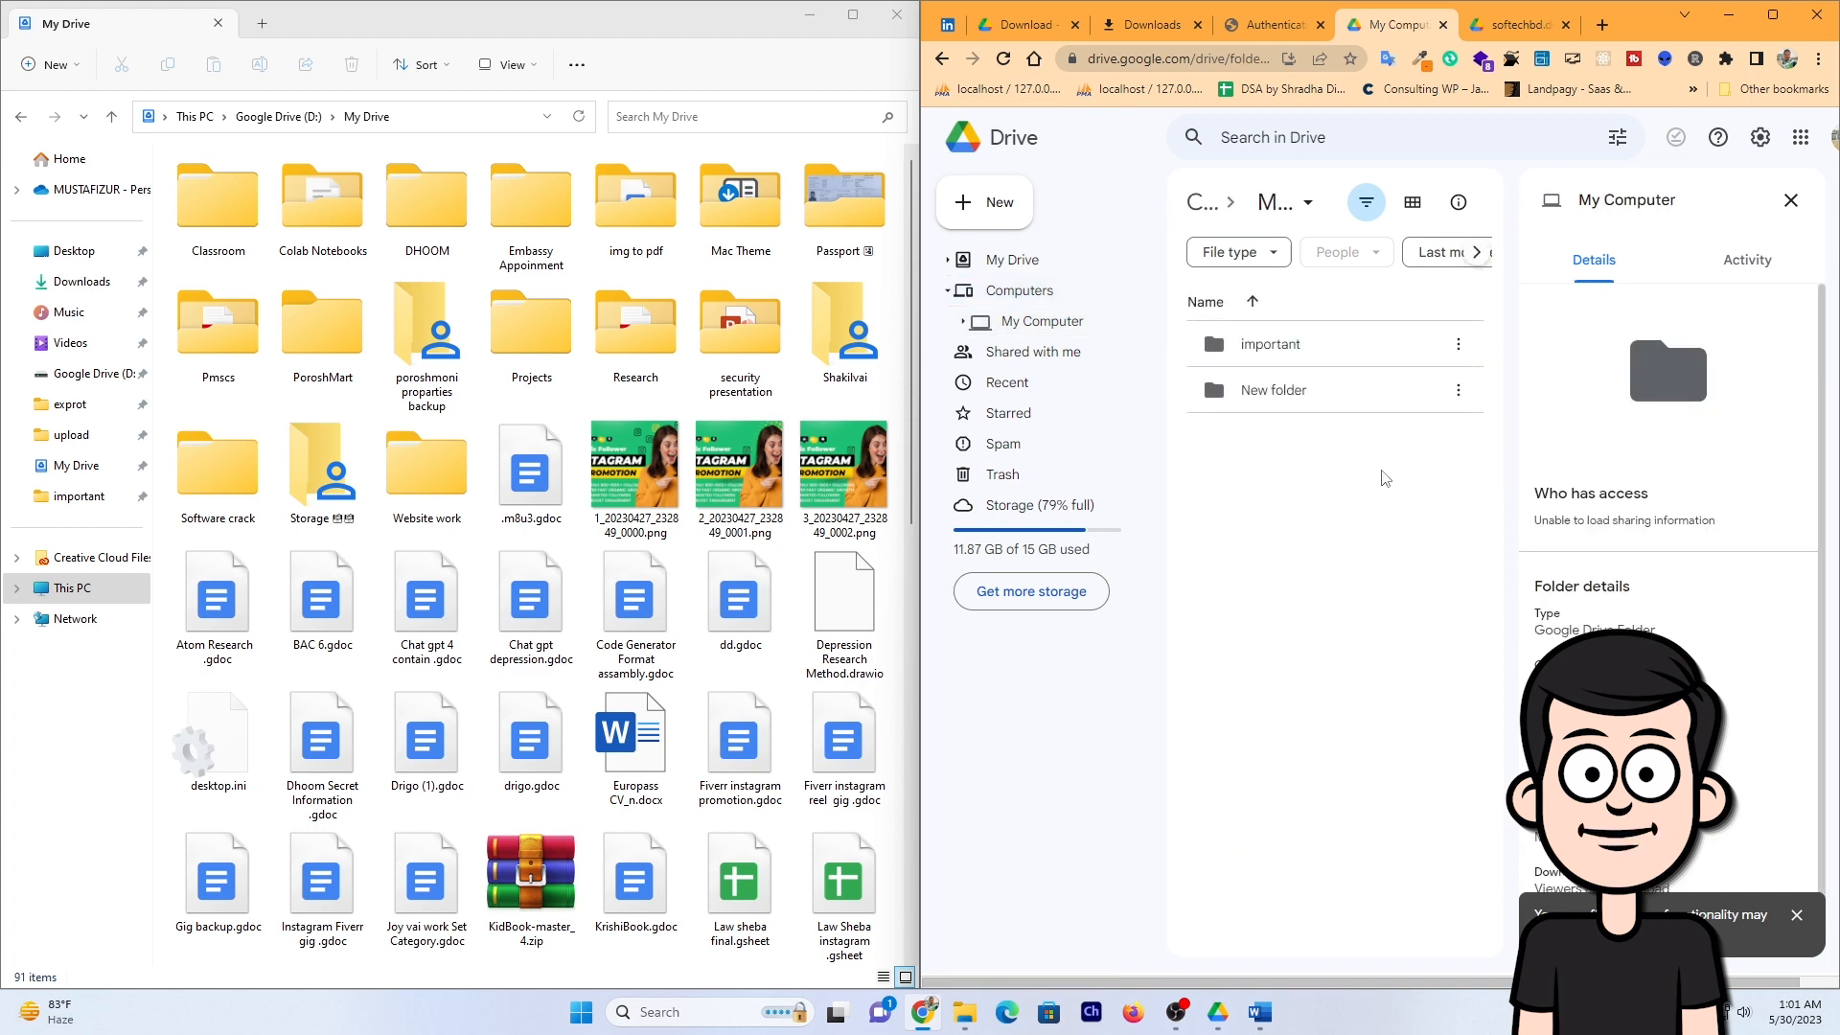